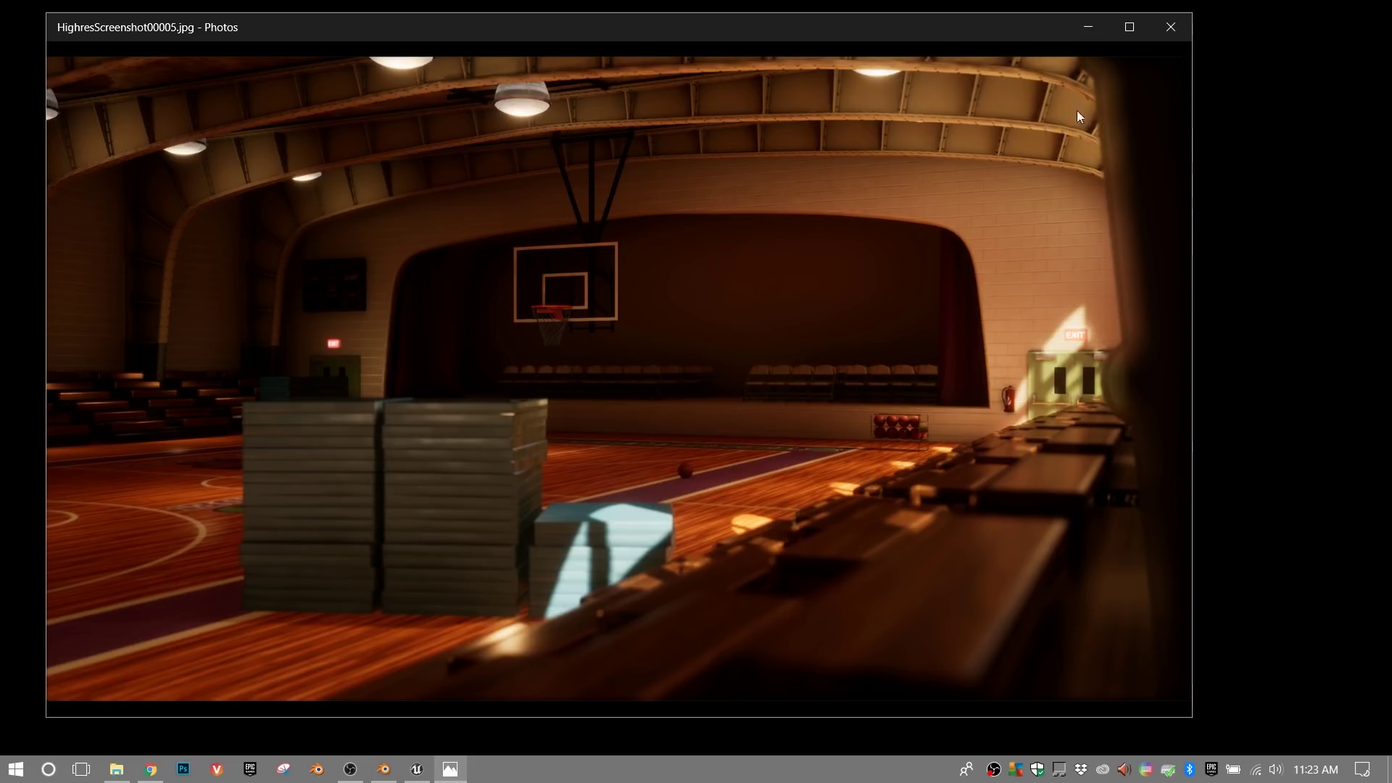
- Switch to the Unreal Project Browser and create the Blank Blueprint project MyProject with starter content
{"action": "left_click", "coordinate": [418, 768]}
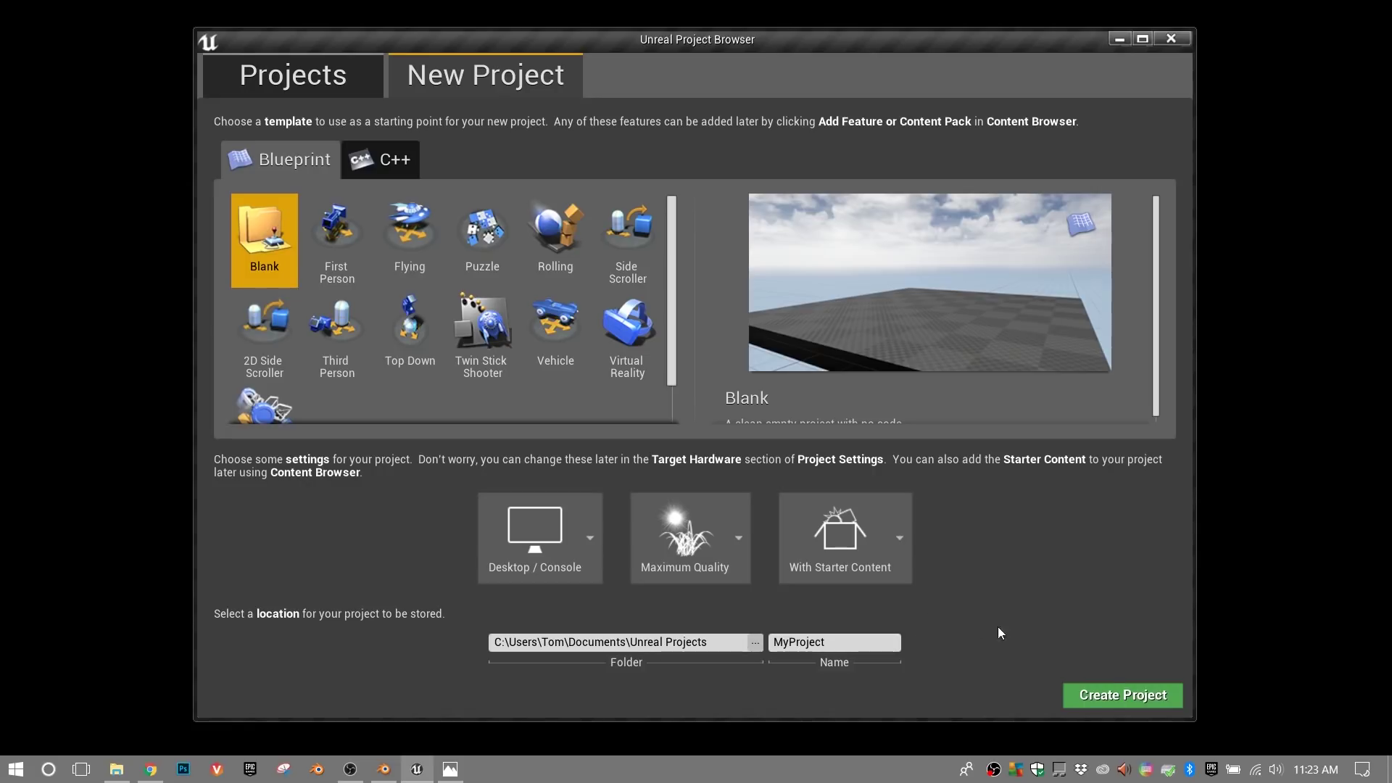
{"action": "left_click", "coordinate": [1100, 696]}
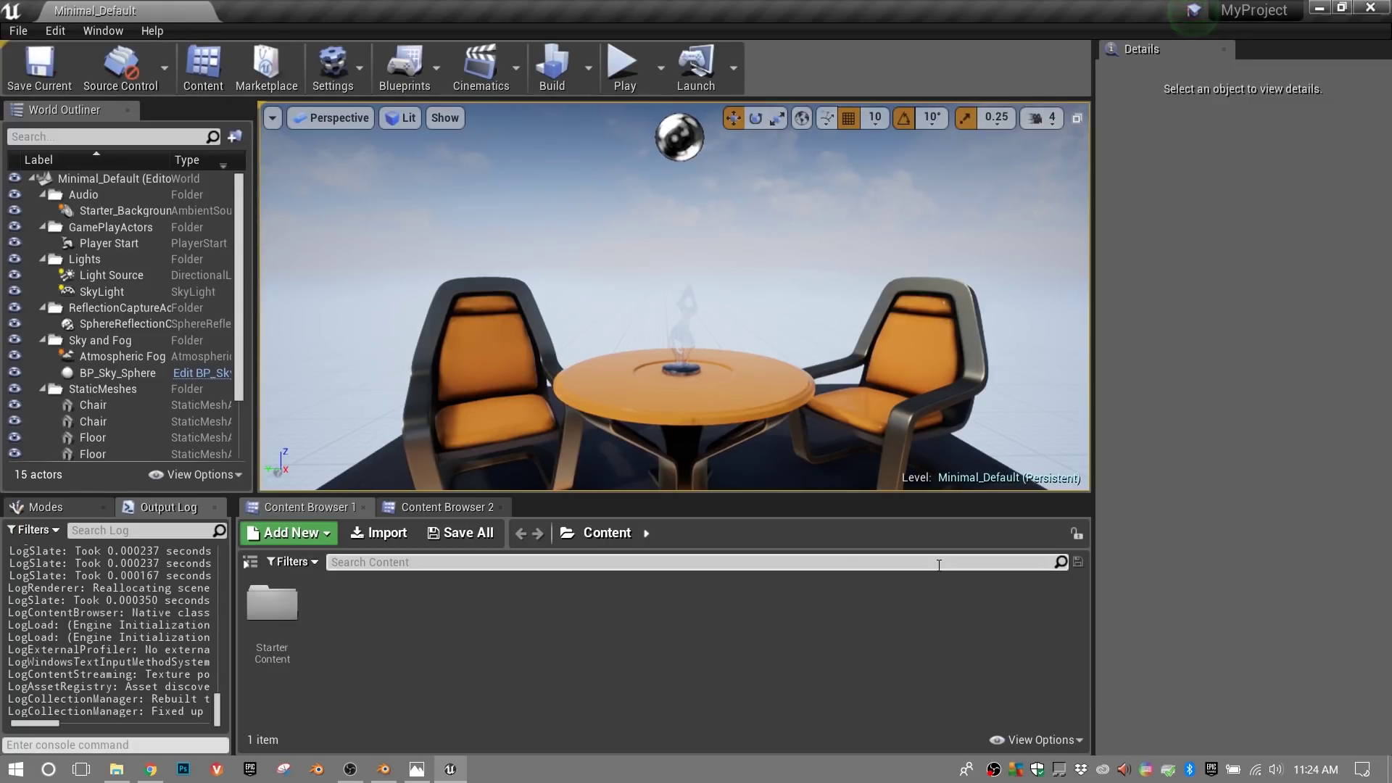
- Open the Advanced_Lighting map from the StarterContent Maps folder
{"action": "left_click", "coordinate": [289, 601]}
{"action": "double_click", "coordinate": [288, 601]}
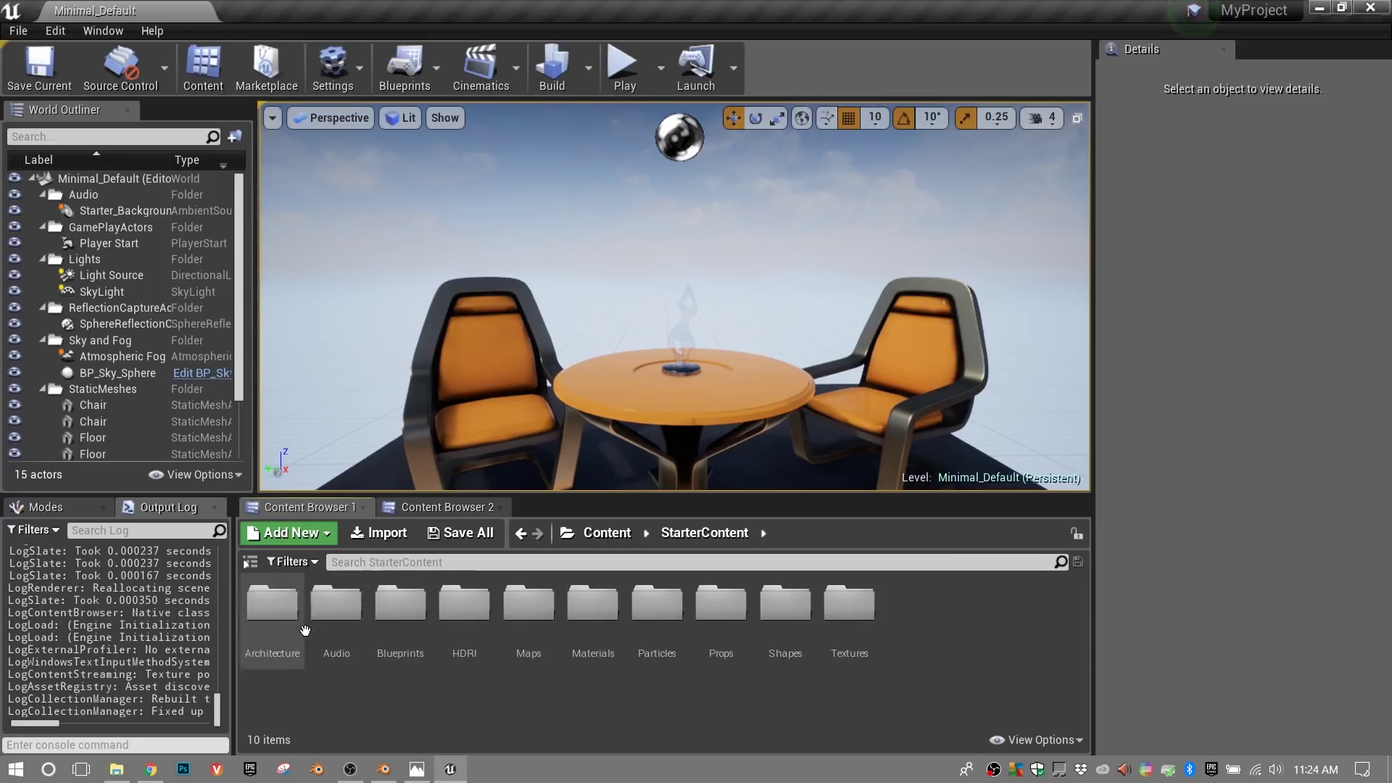
{"action": "double_click", "coordinate": [519, 635]}
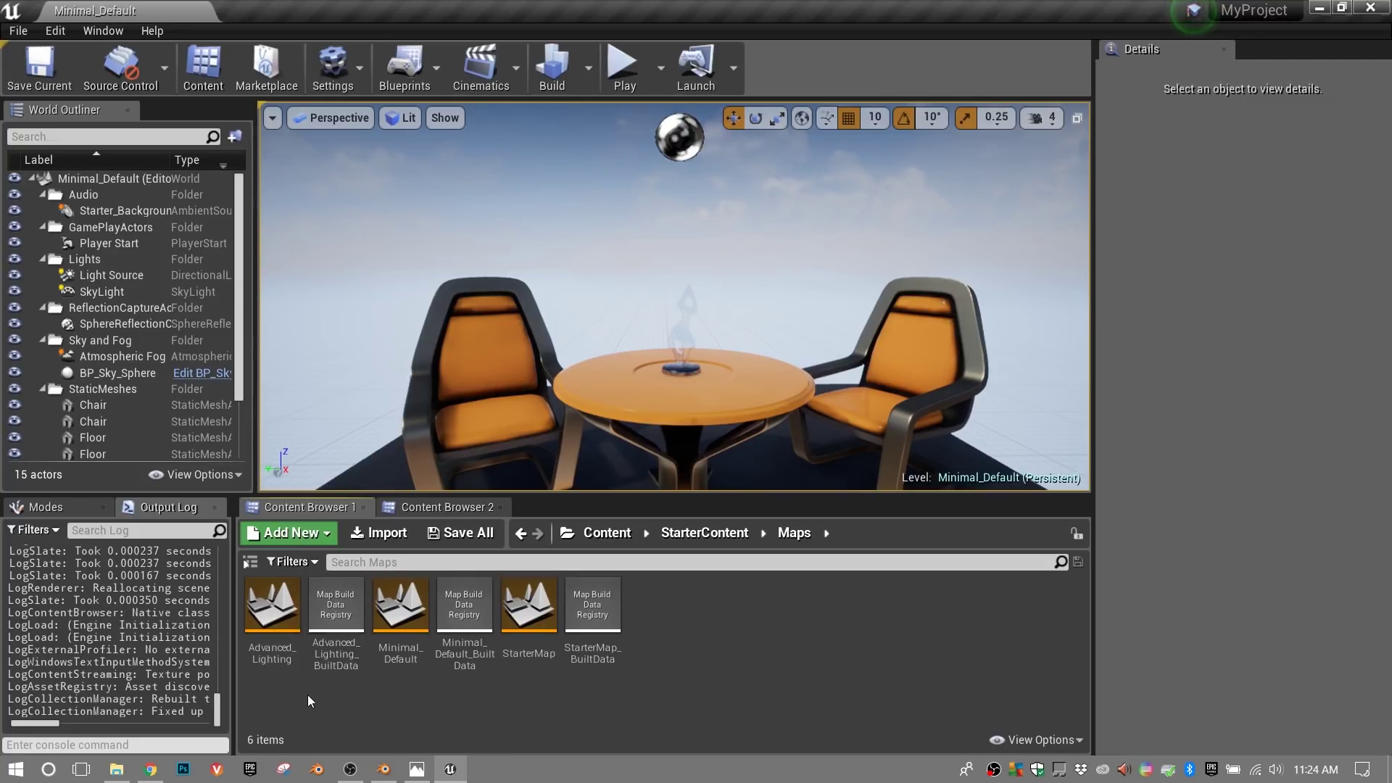
{"action": "double_click", "coordinate": [281, 610]}
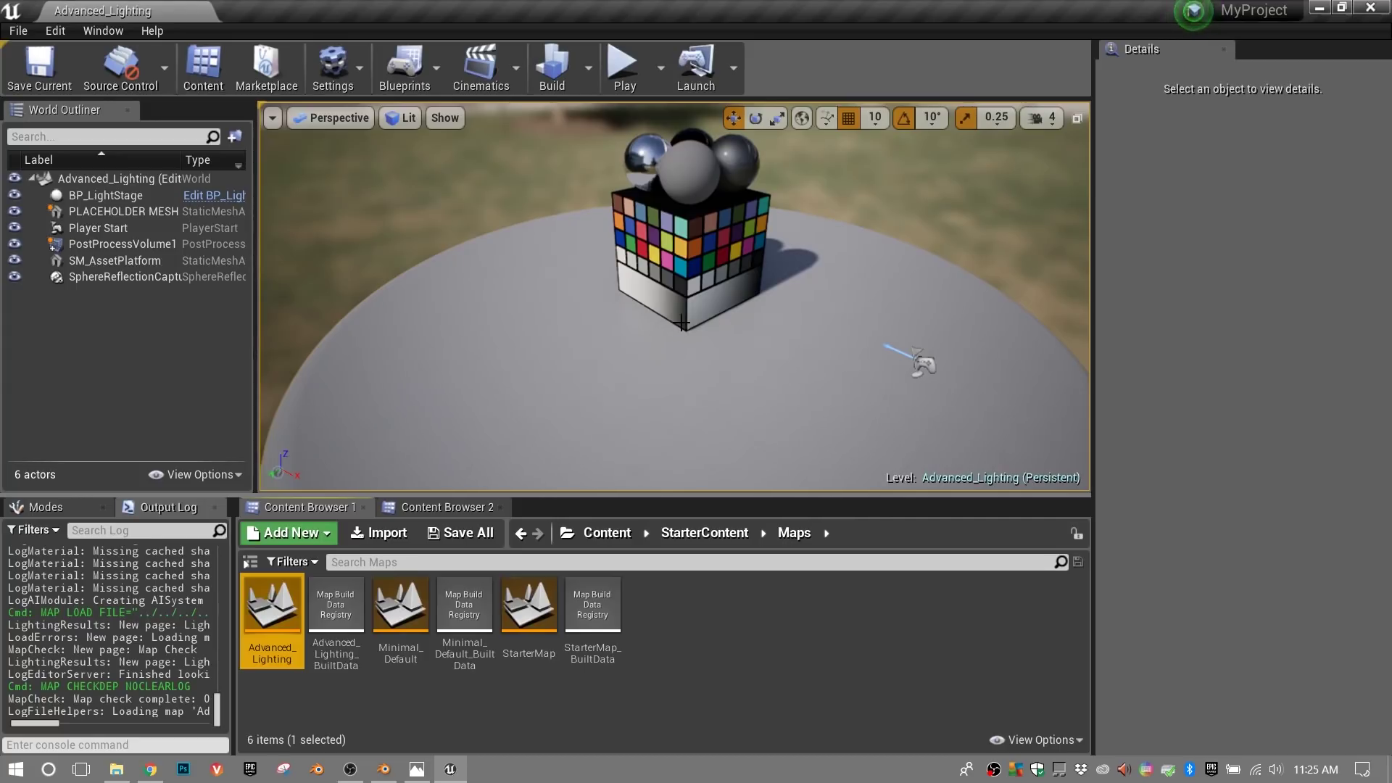
{"action": "mouse_move", "coordinate": [678, 333]}
{"action": "left_mouse_down"}
{"action": "mouse_move", "coordinate": [672, 406]}
{"action": "mouse_move", "coordinate": [686, 329]}
{"action": "left_mouse_up"}
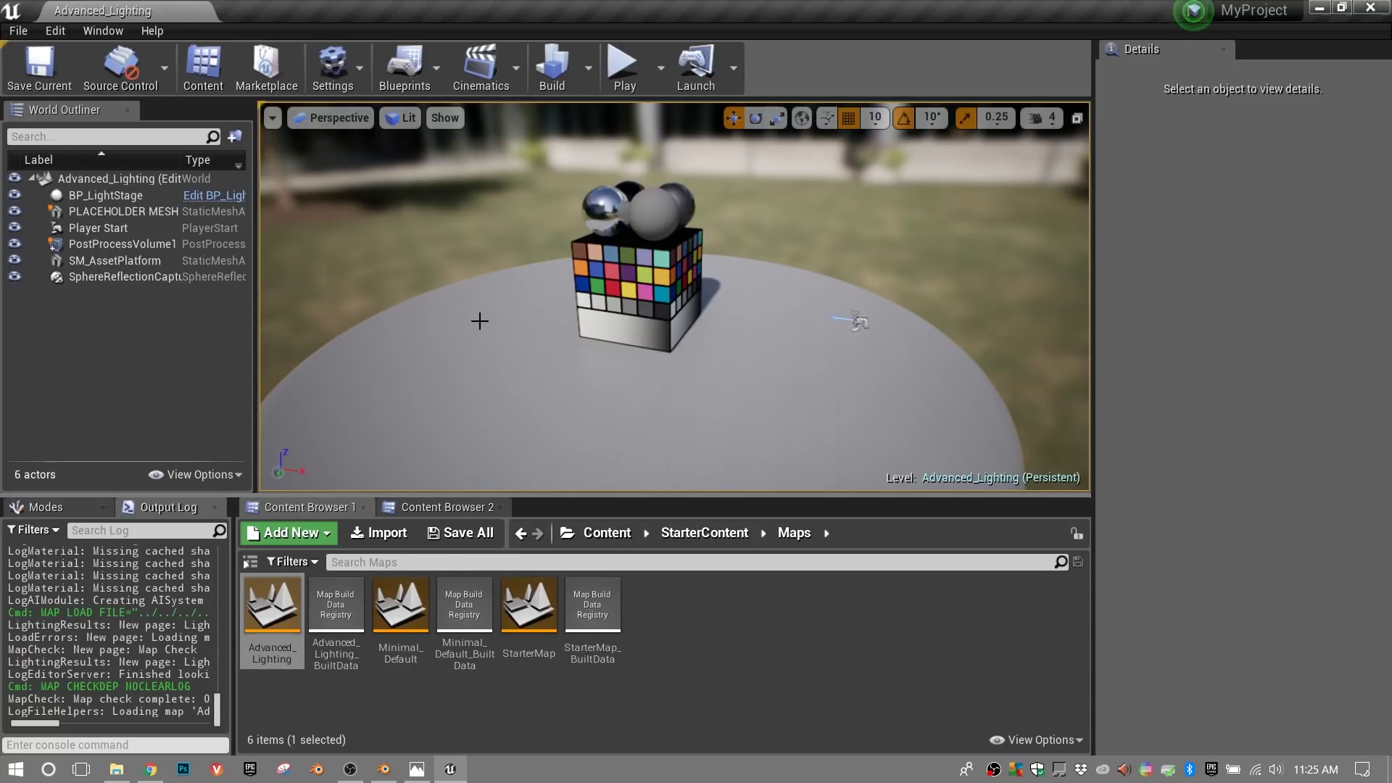
- Locate the round platform's SM_AssetPlatform mesh among the project assets and start exporting it
{"action": "left_click", "coordinate": [480, 321]}
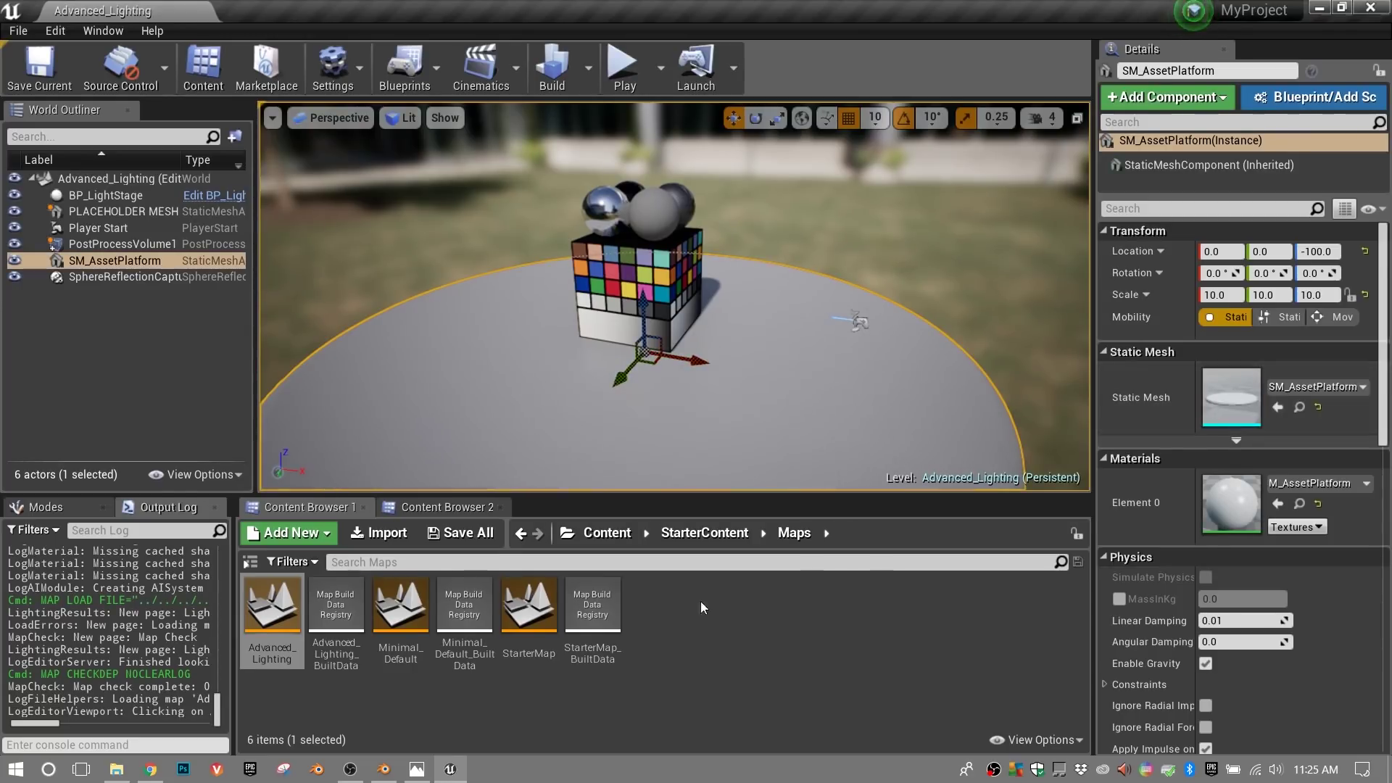
{"action": "left_click", "coordinate": [1299, 408]}
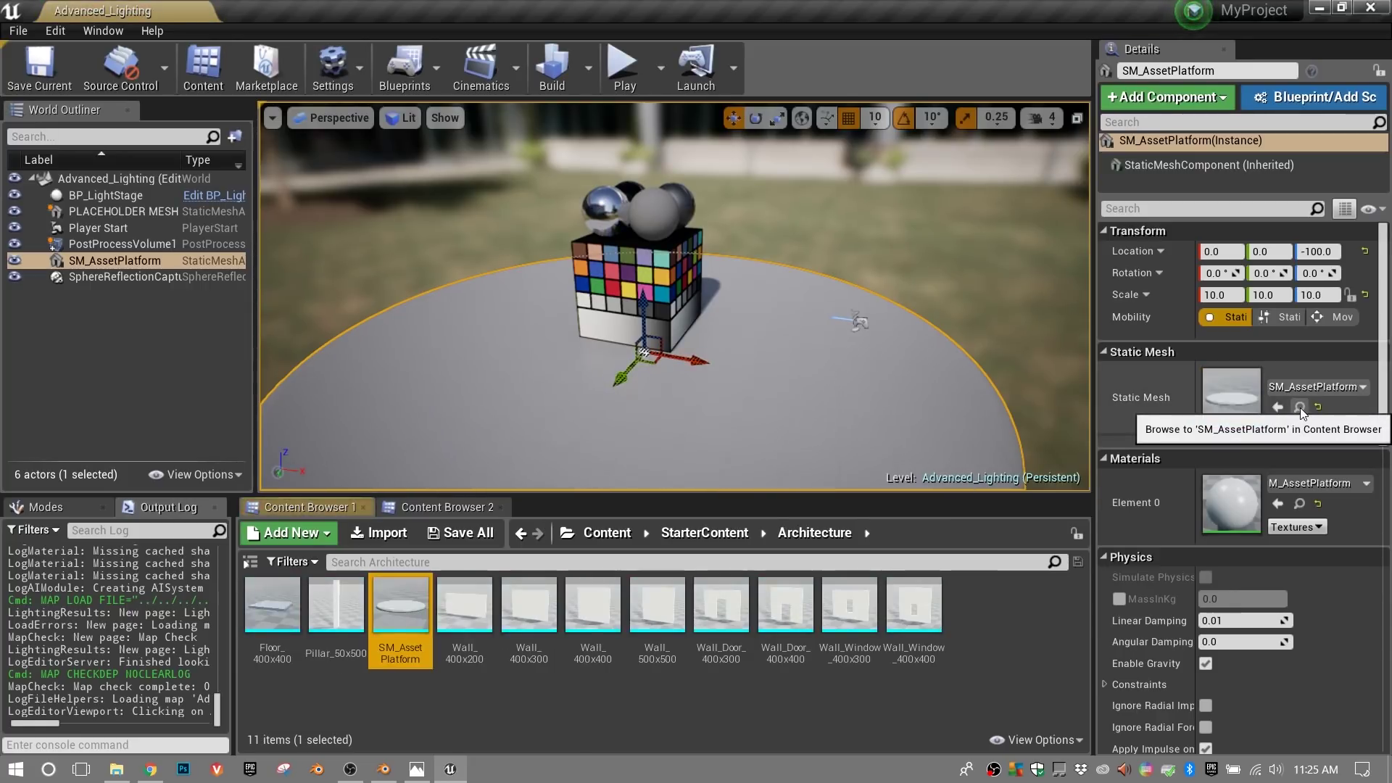
{"action": "mouse_move", "coordinate": [400, 602]}
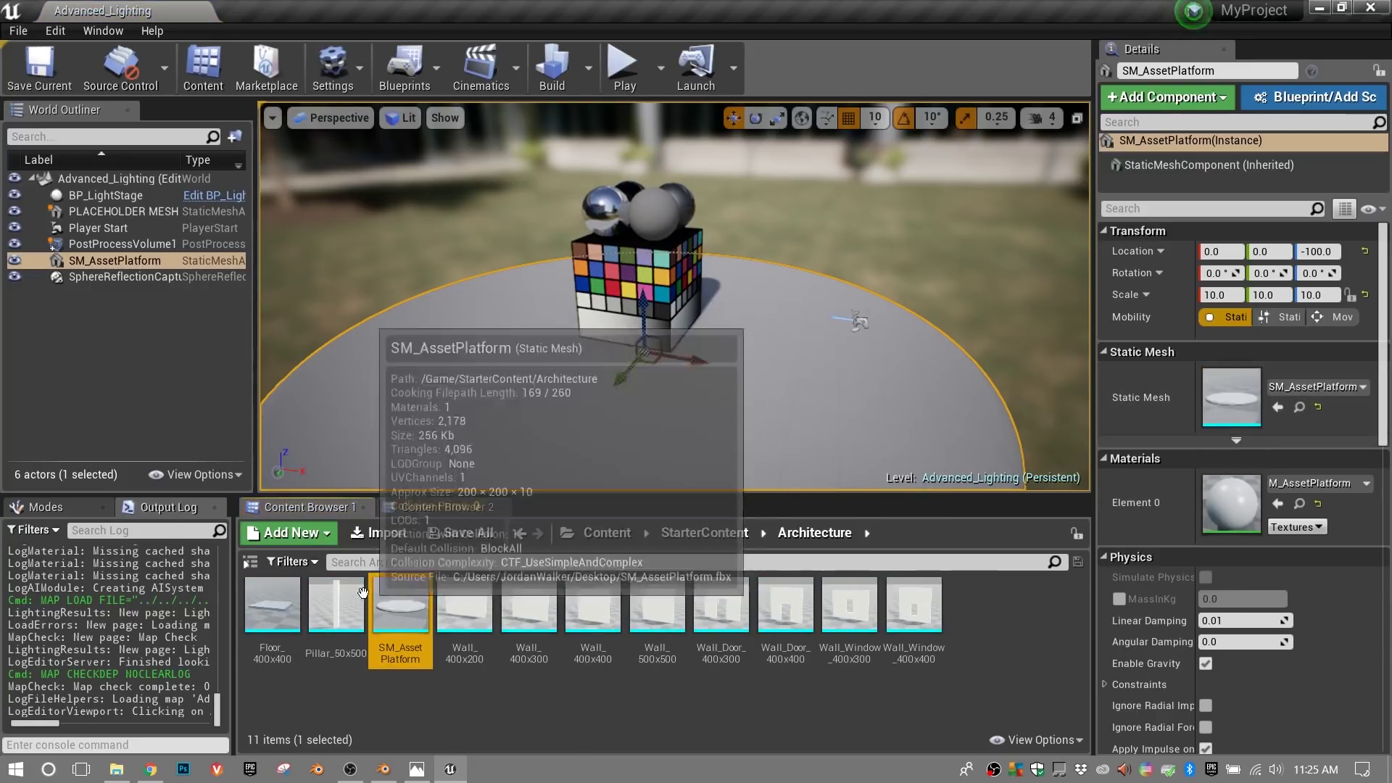
{"action": "right_click", "coordinate": [400, 602]}
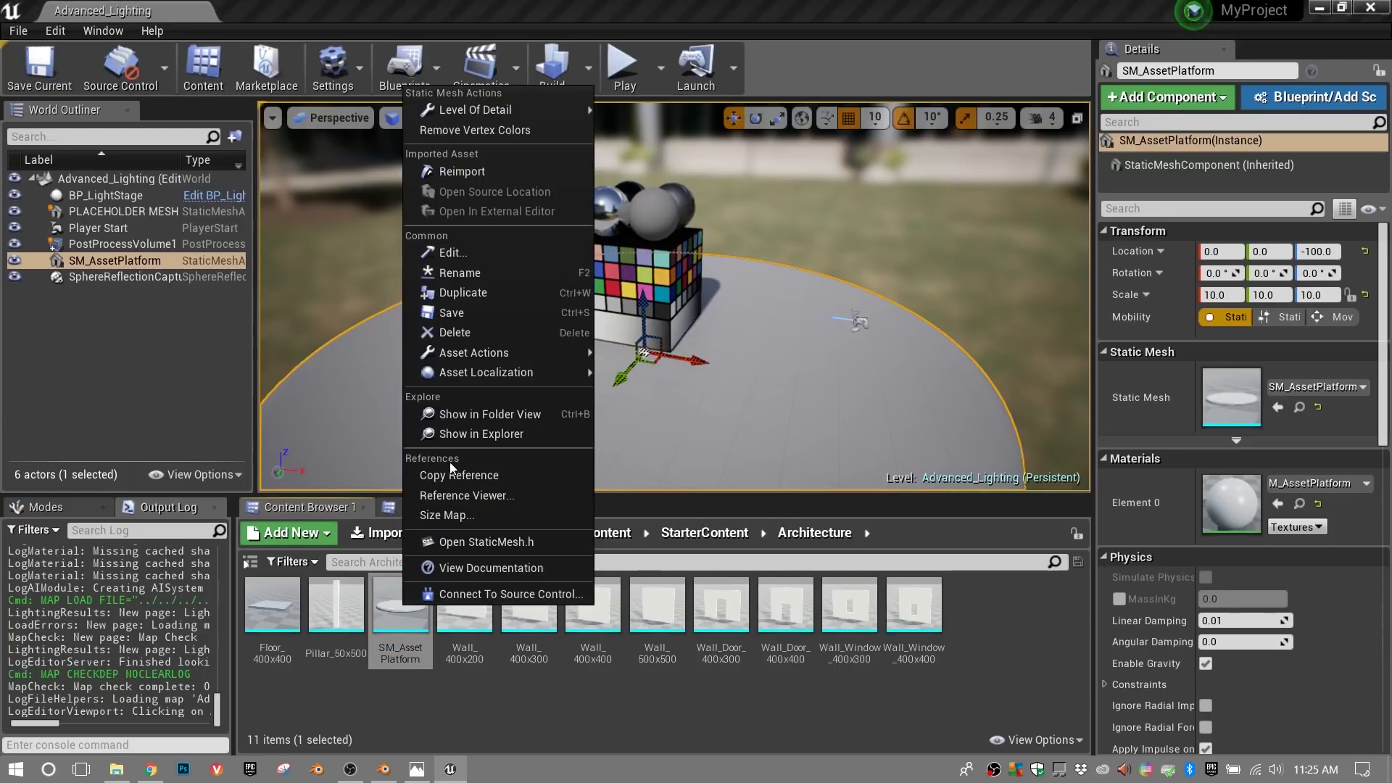
{"action": "mouse_move", "coordinate": [499, 350]}
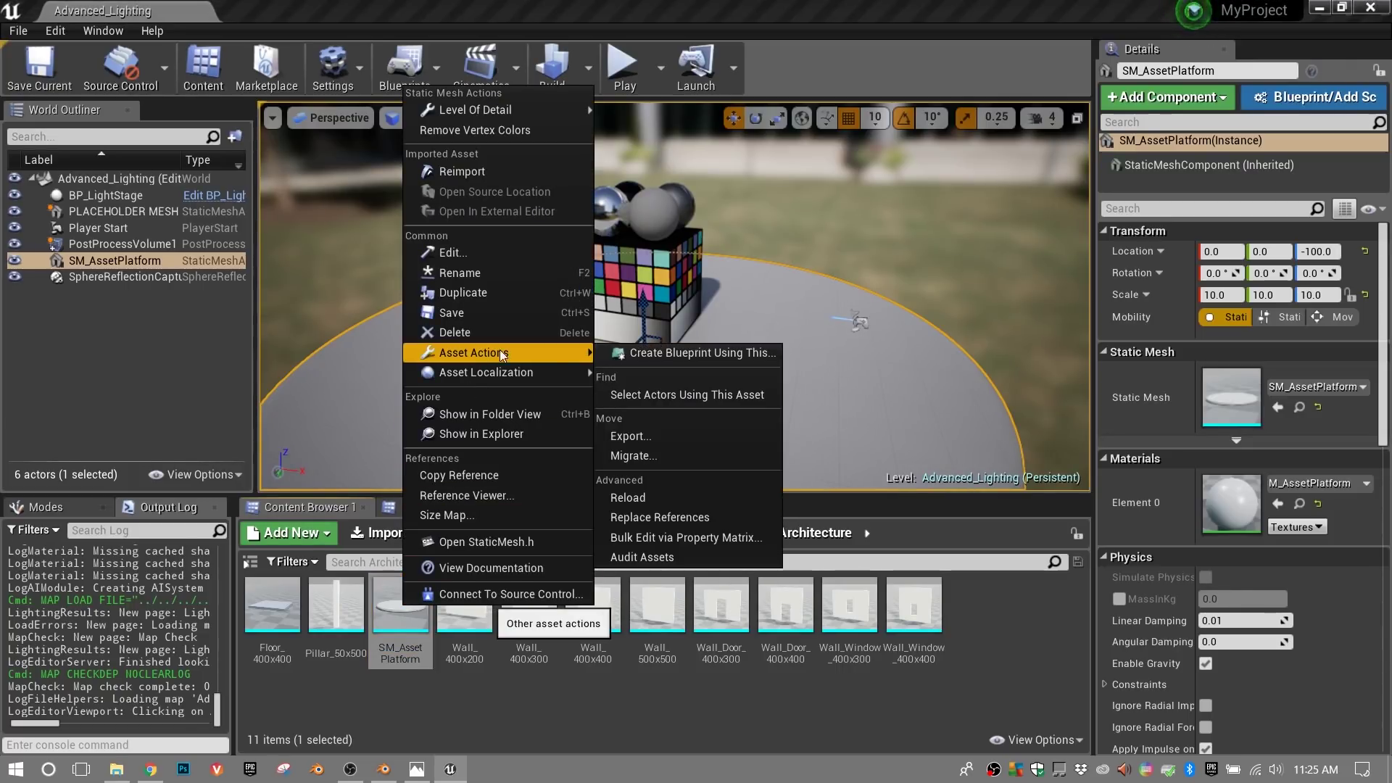
{"action": "left_click", "coordinate": [641, 437]}
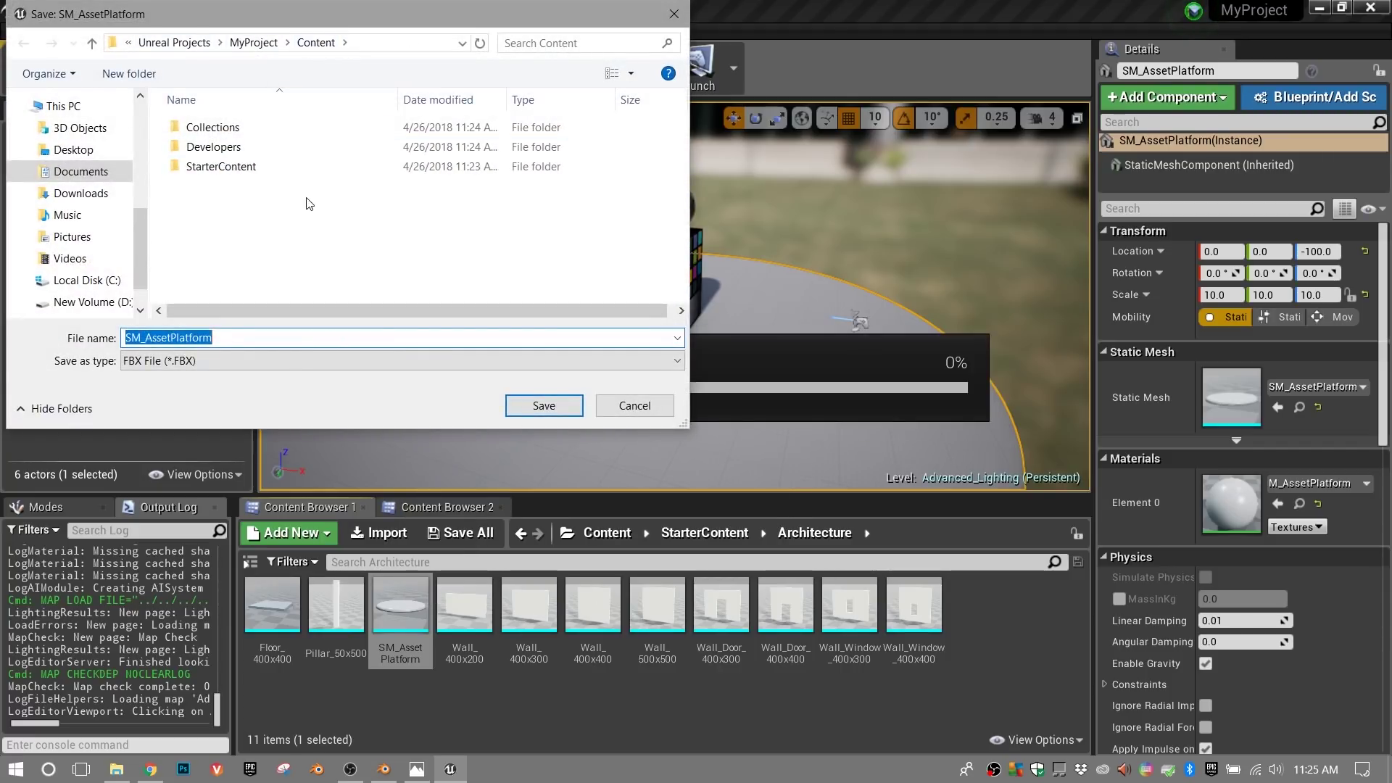
- Create a folder named WorkFiles inside the MyProject folder
{"action": "left_click", "coordinate": [254, 43]}
{"action": "right_click", "coordinate": [223, 235]}
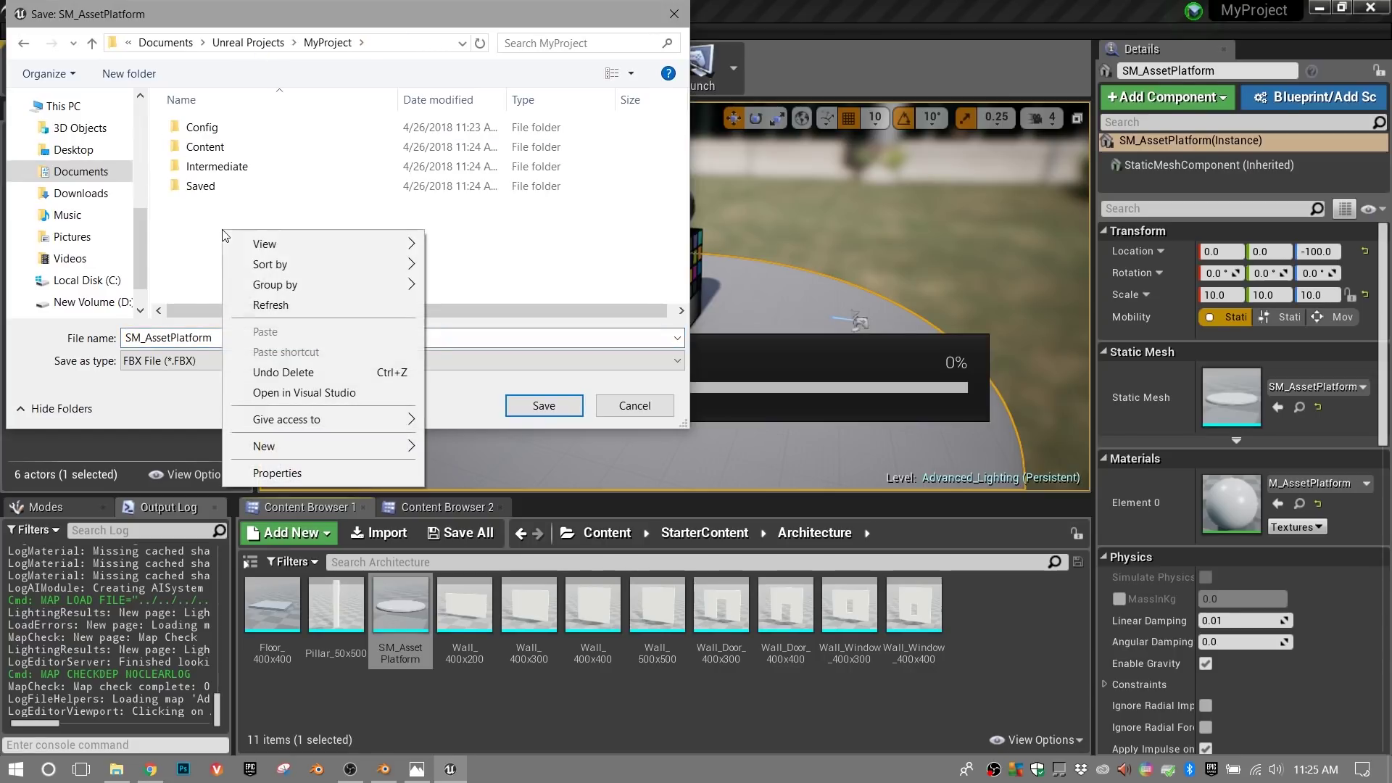
{"action": "mouse_move", "coordinate": [282, 447]}
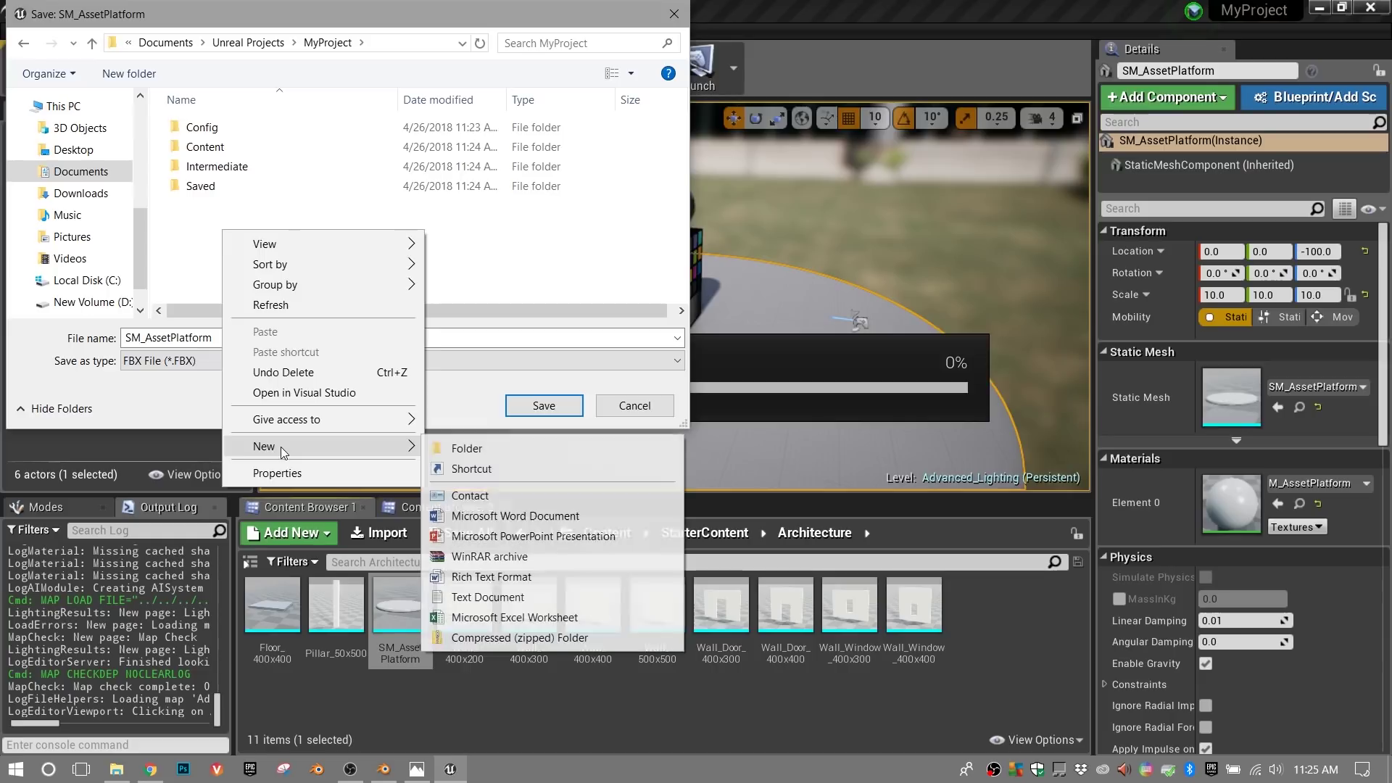
{"action": "left_click", "coordinate": [470, 449]}
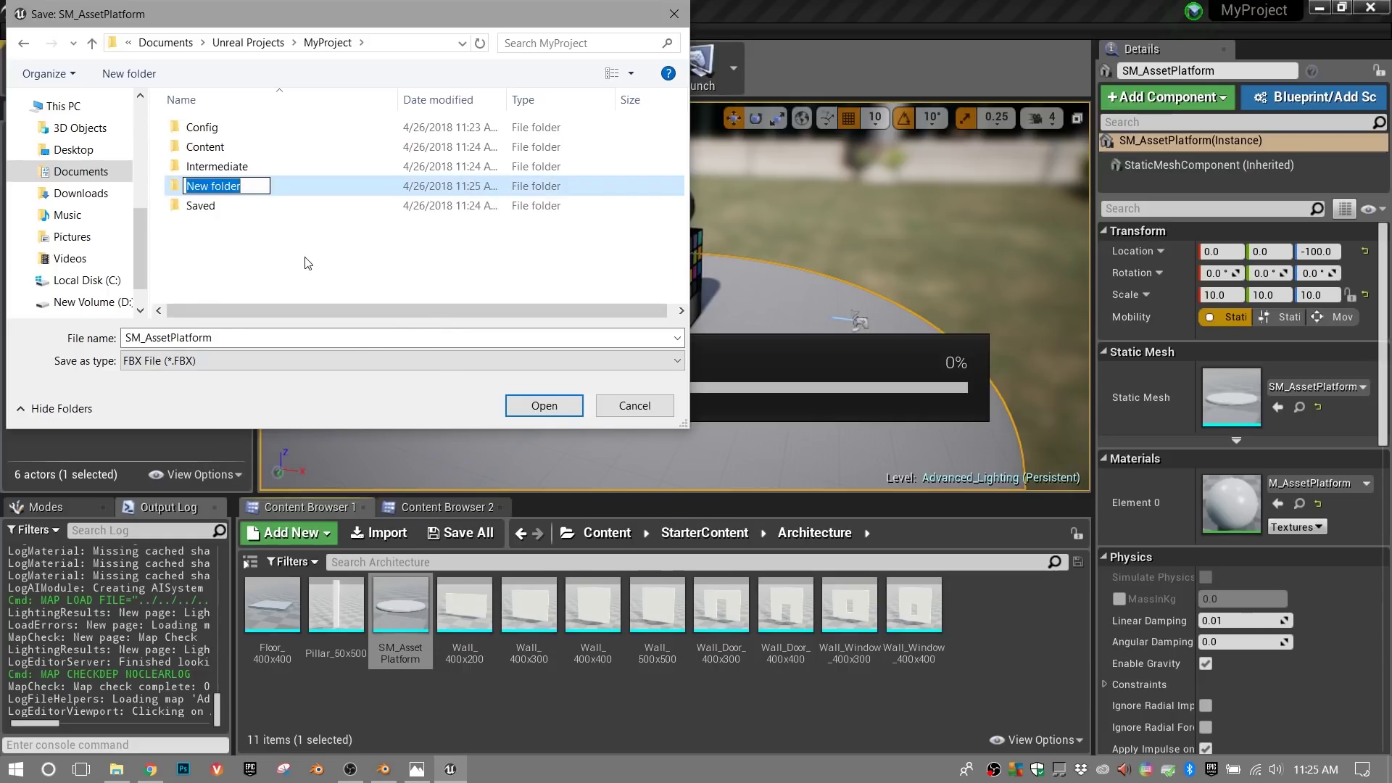
{"action": "type", "text": "WorkFi"}
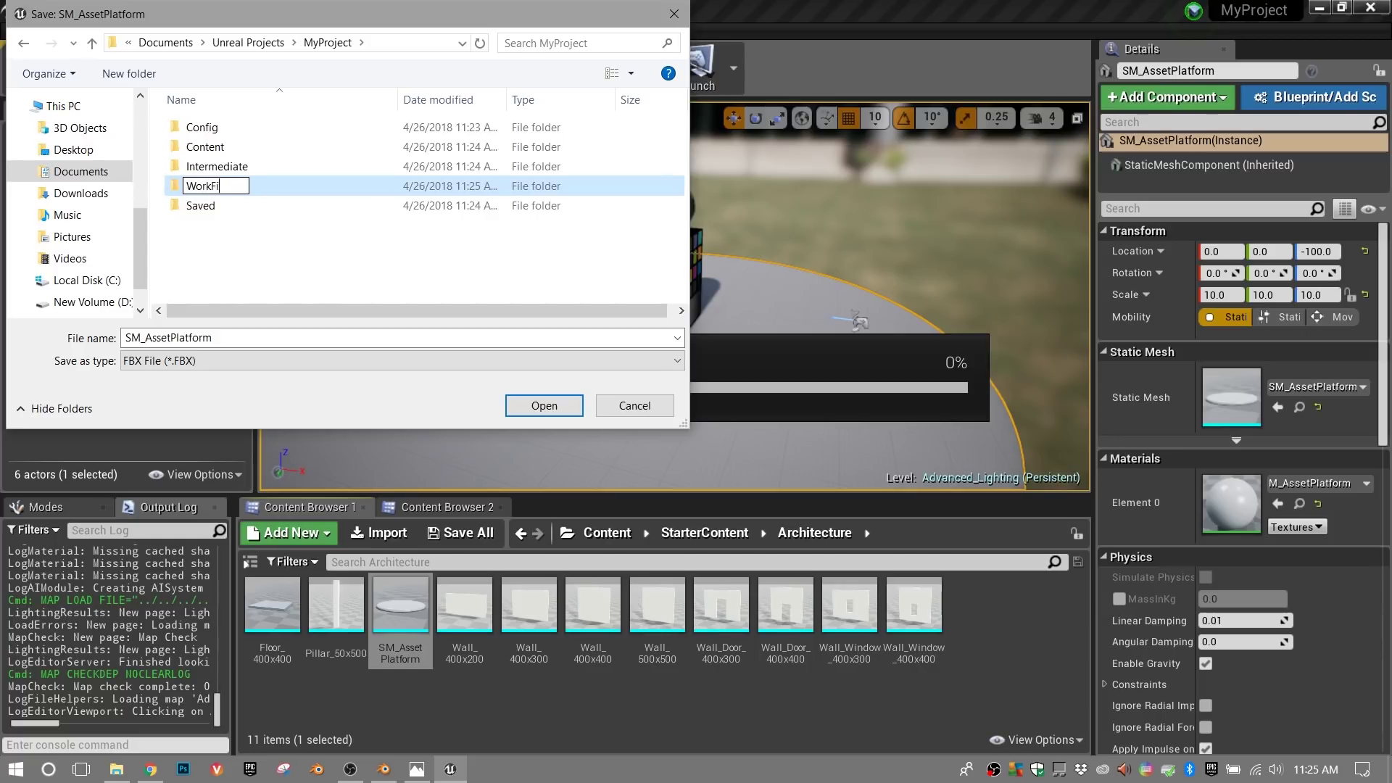
{"action": "type", "text": "les"}
{"action": "key", "text": "Return"}
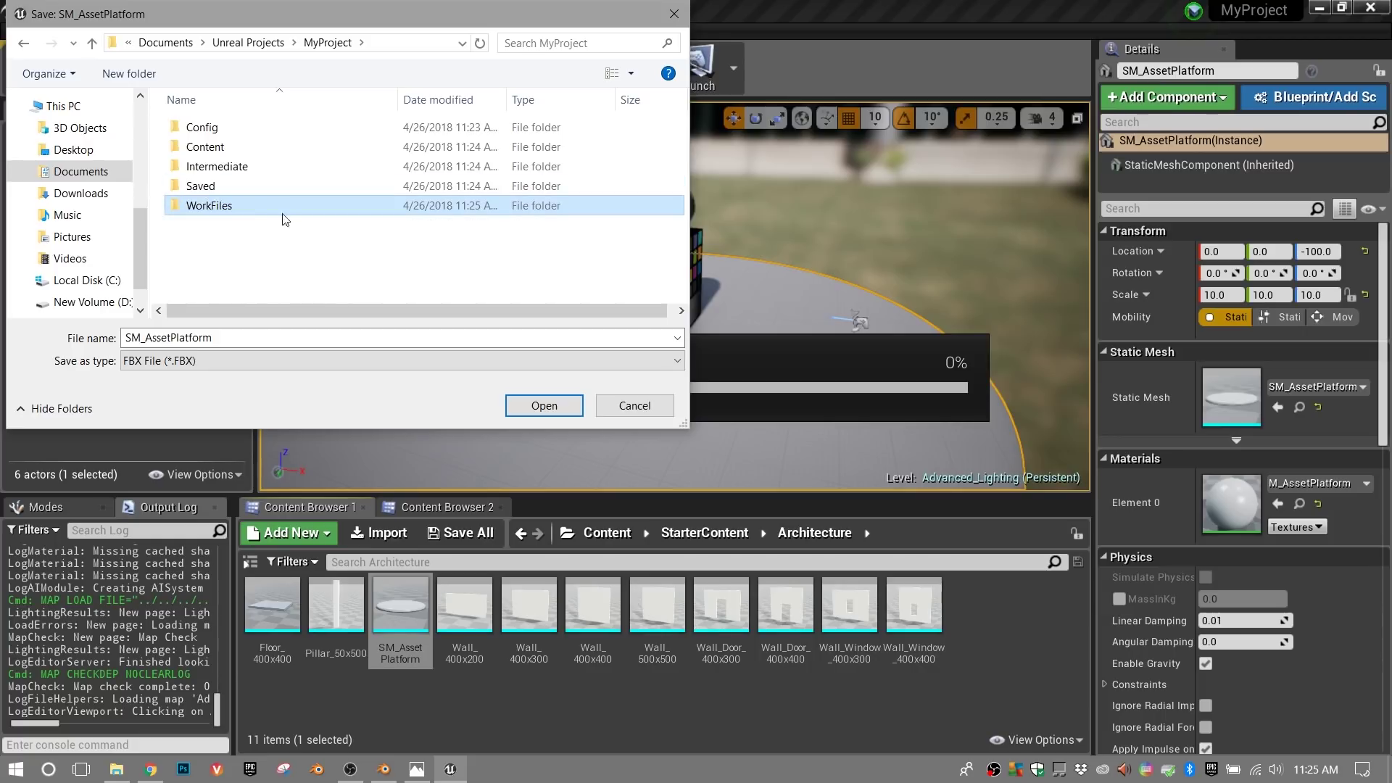
- Export SM_AssetPlatform as an FBX file into WorkFiles with Level Of Detail and Collision disabled
{"action": "double_click", "coordinate": [261, 206]}
{"action": "left_click", "coordinate": [524, 407]}
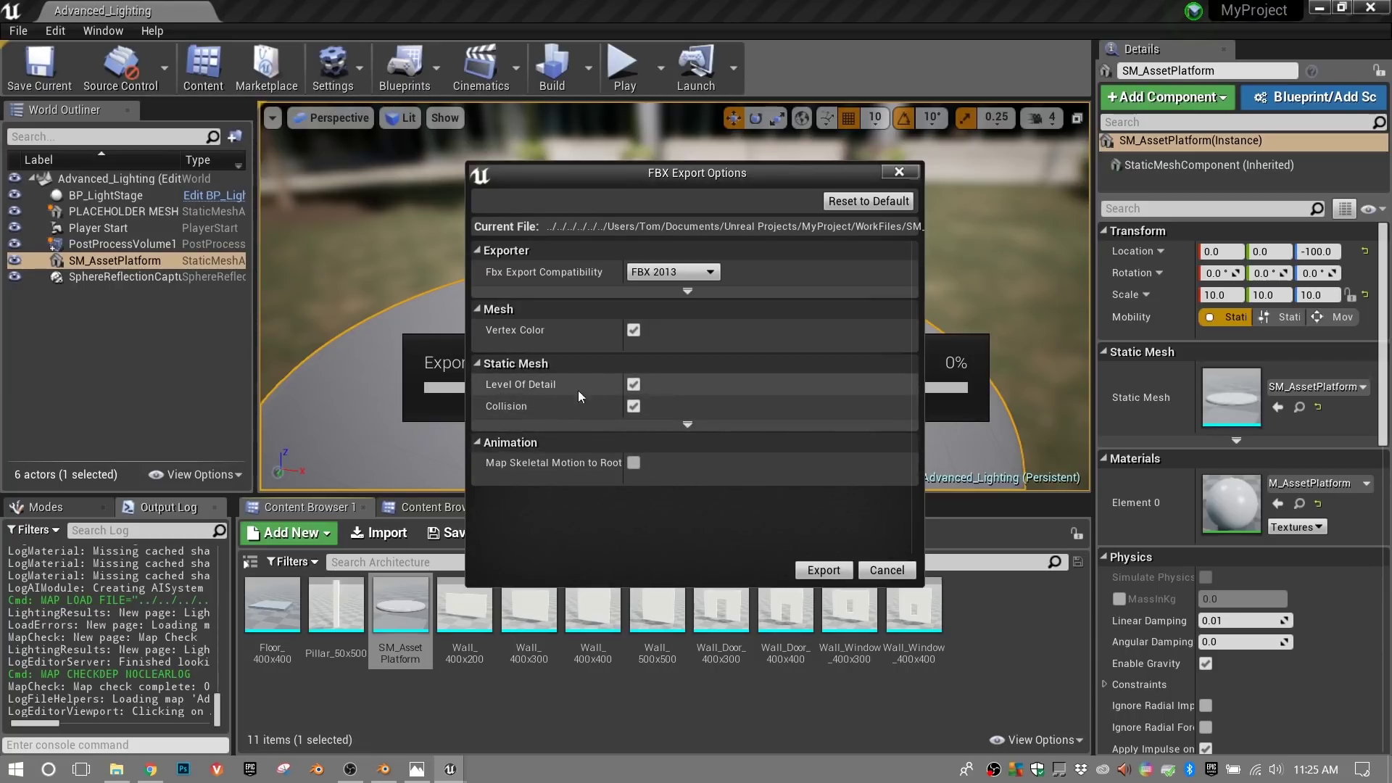
{"action": "left_click", "coordinate": [633, 384]}
{"action": "left_click", "coordinate": [634, 407]}
{"action": "left_click", "coordinate": [824, 572]}
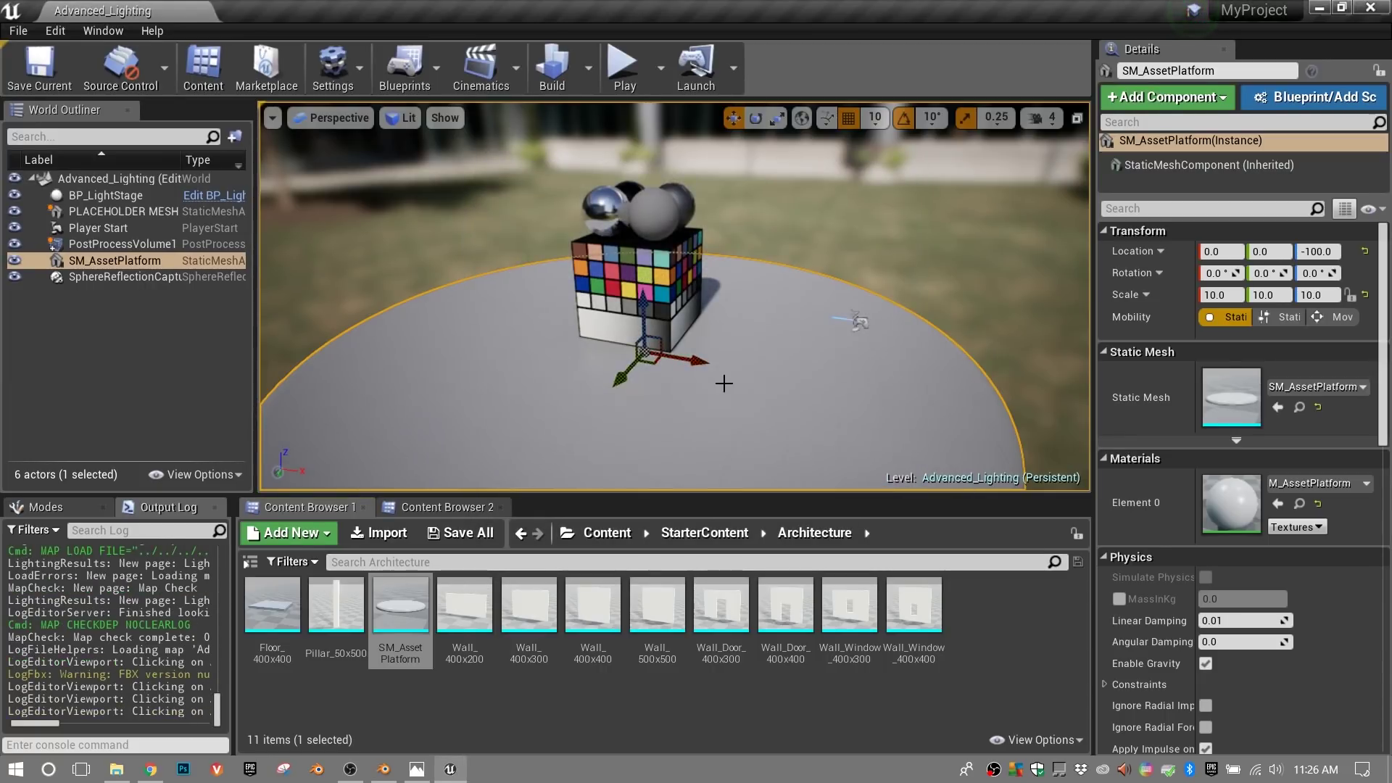
- Export the placeholder's SM_ColorCalibrator mesh as an FBX file into the WorkFiles folder
{"action": "left_click", "coordinate": [644, 295]}
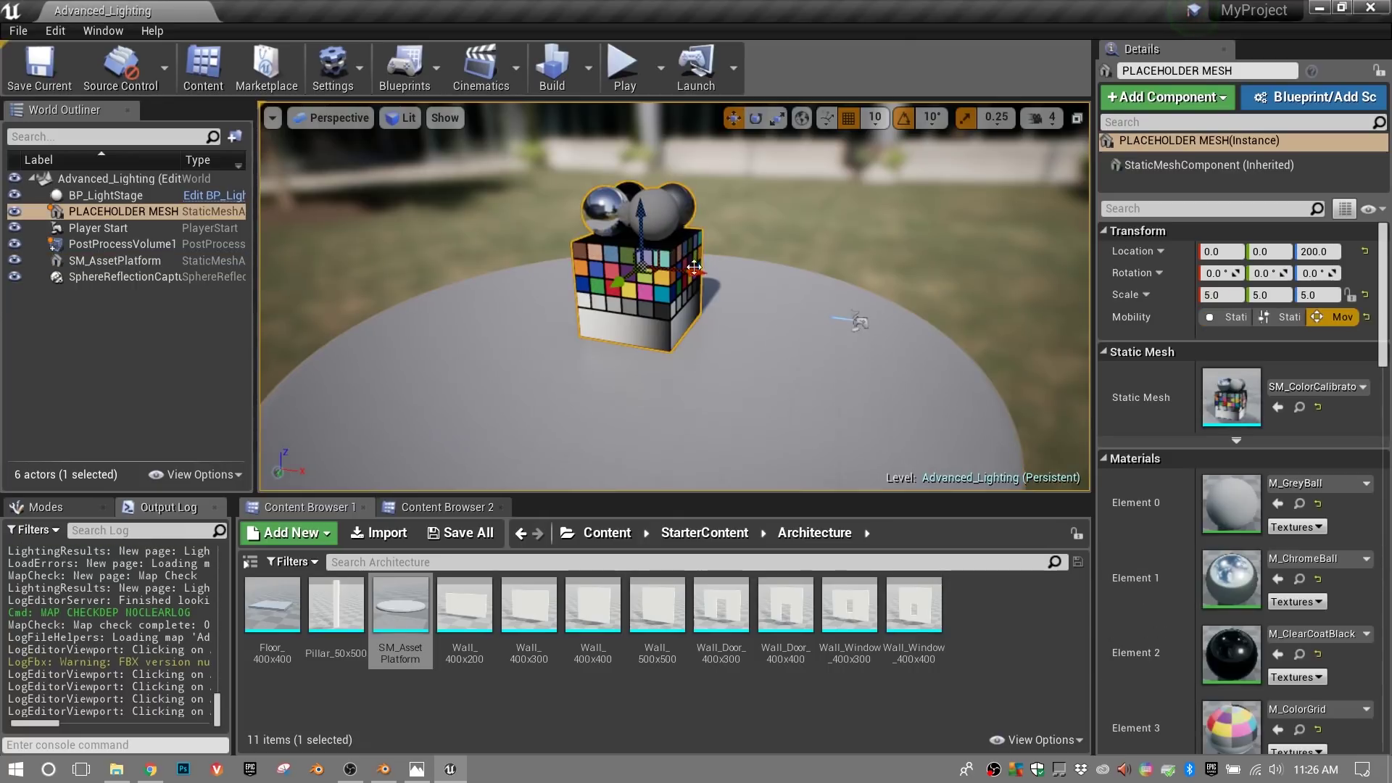
{"action": "left_click", "coordinate": [1298, 407]}
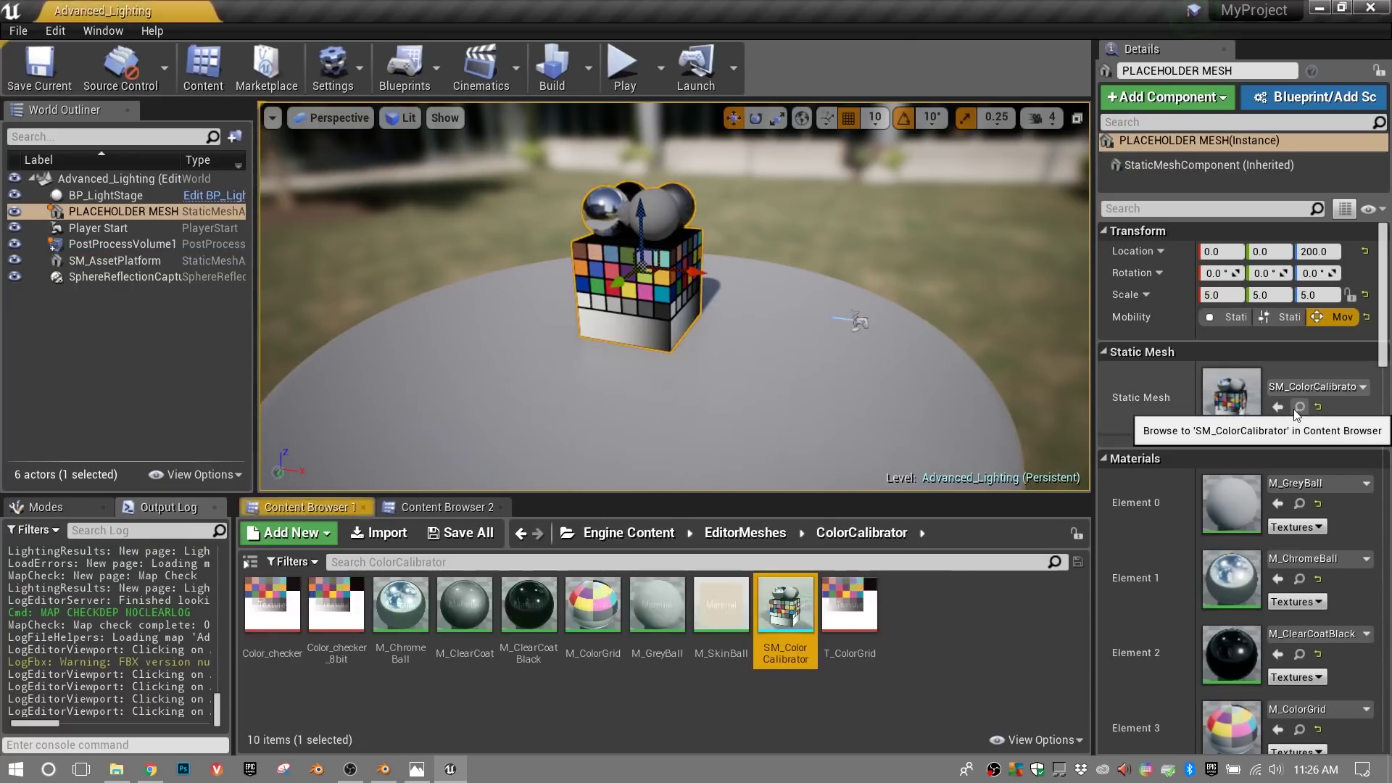
{"action": "right_click", "coordinate": [780, 602]}
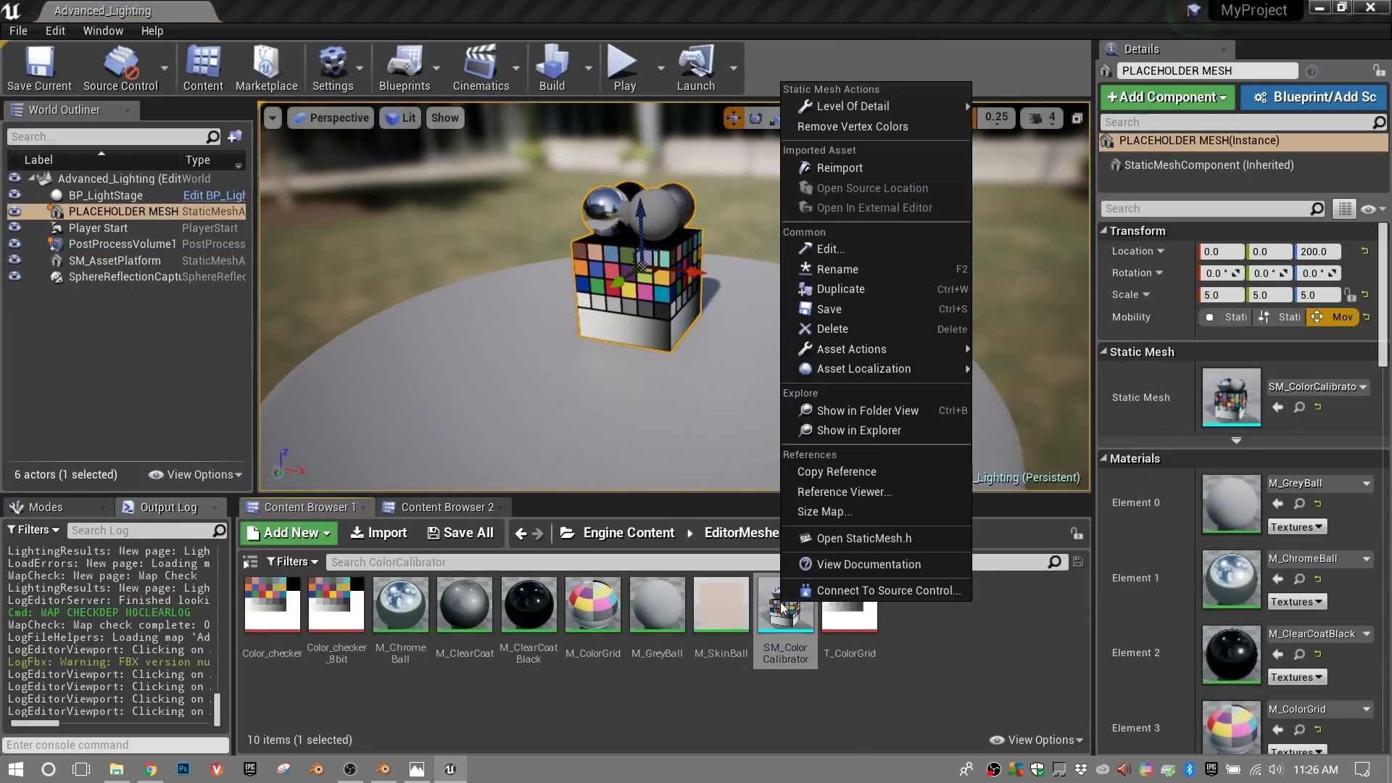
{"action": "mouse_move", "coordinate": [851, 353]}
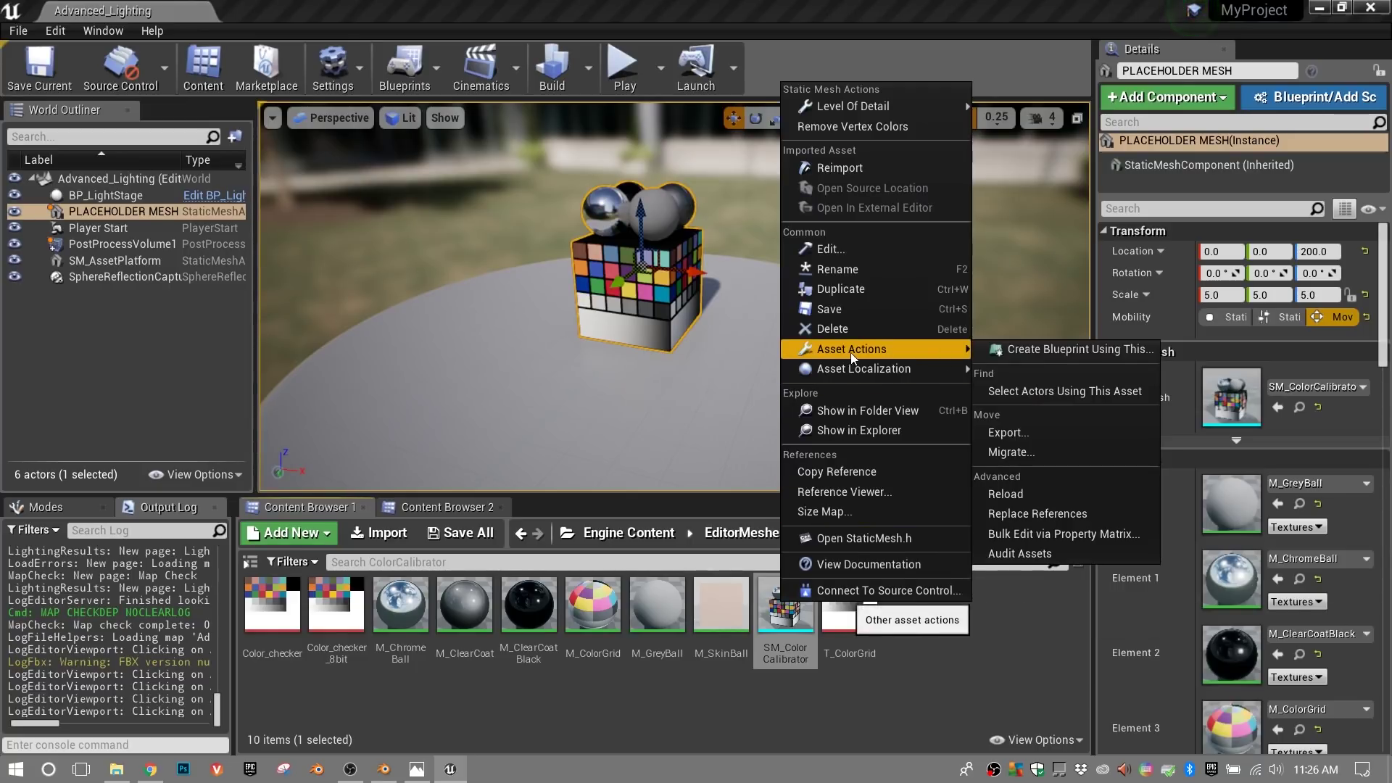
{"action": "left_click", "coordinate": [1029, 431]}
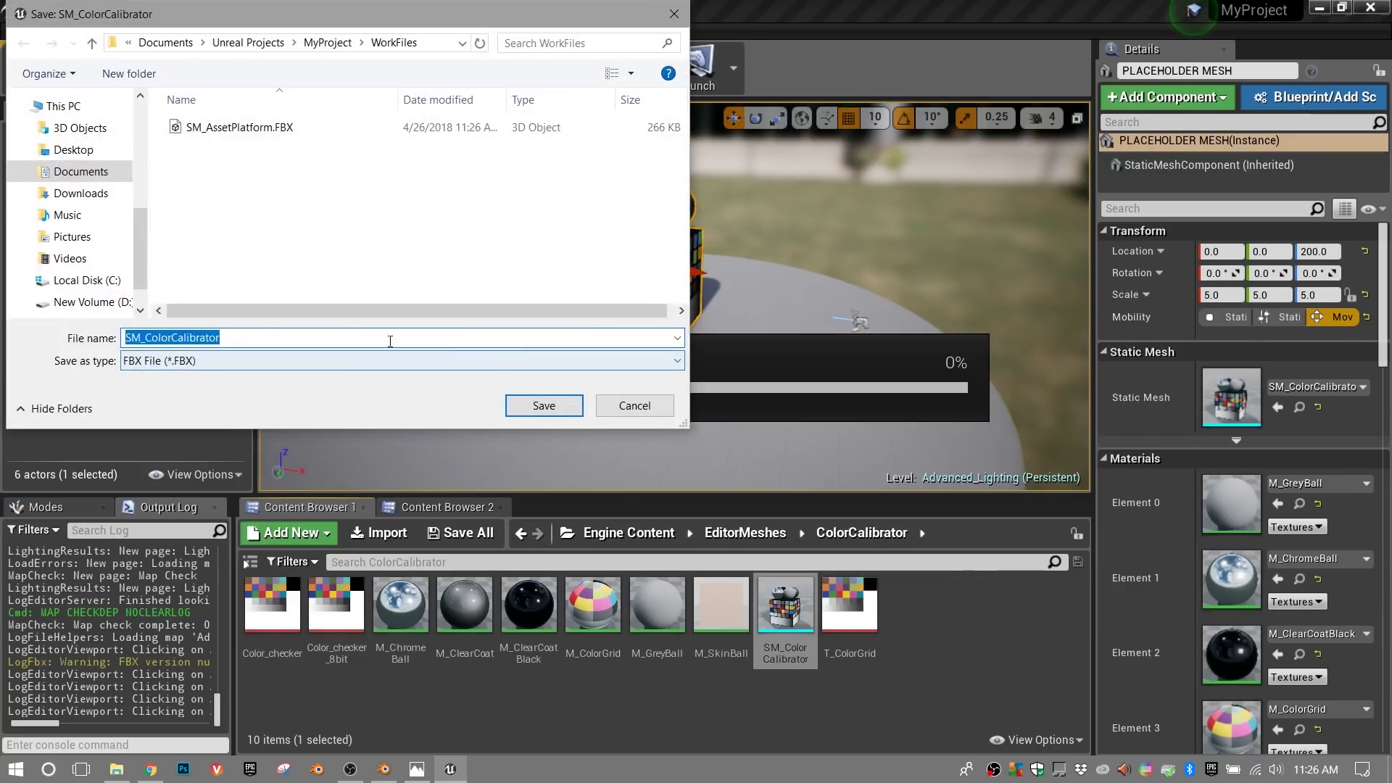
{"action": "left_click", "coordinate": [536, 408]}
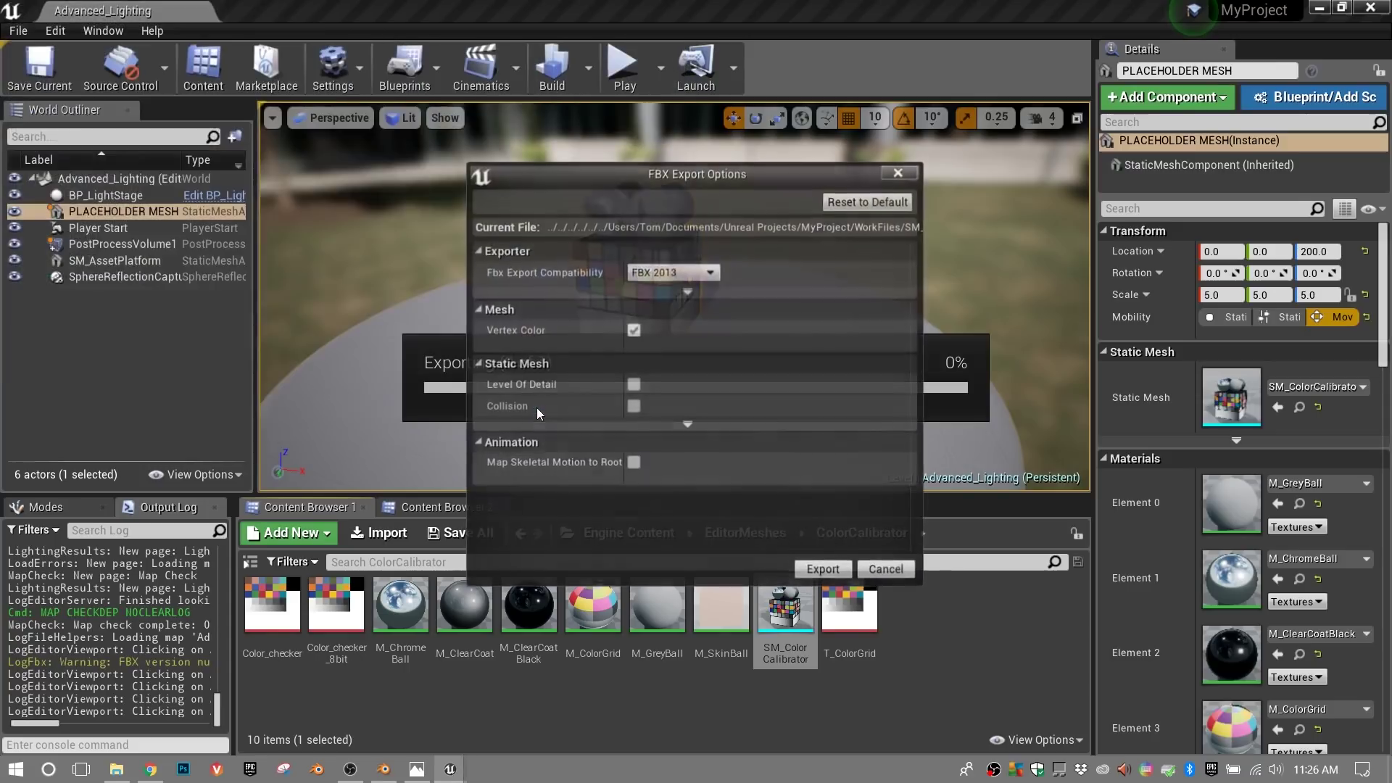
{"action": "left_click", "coordinate": [824, 570]}
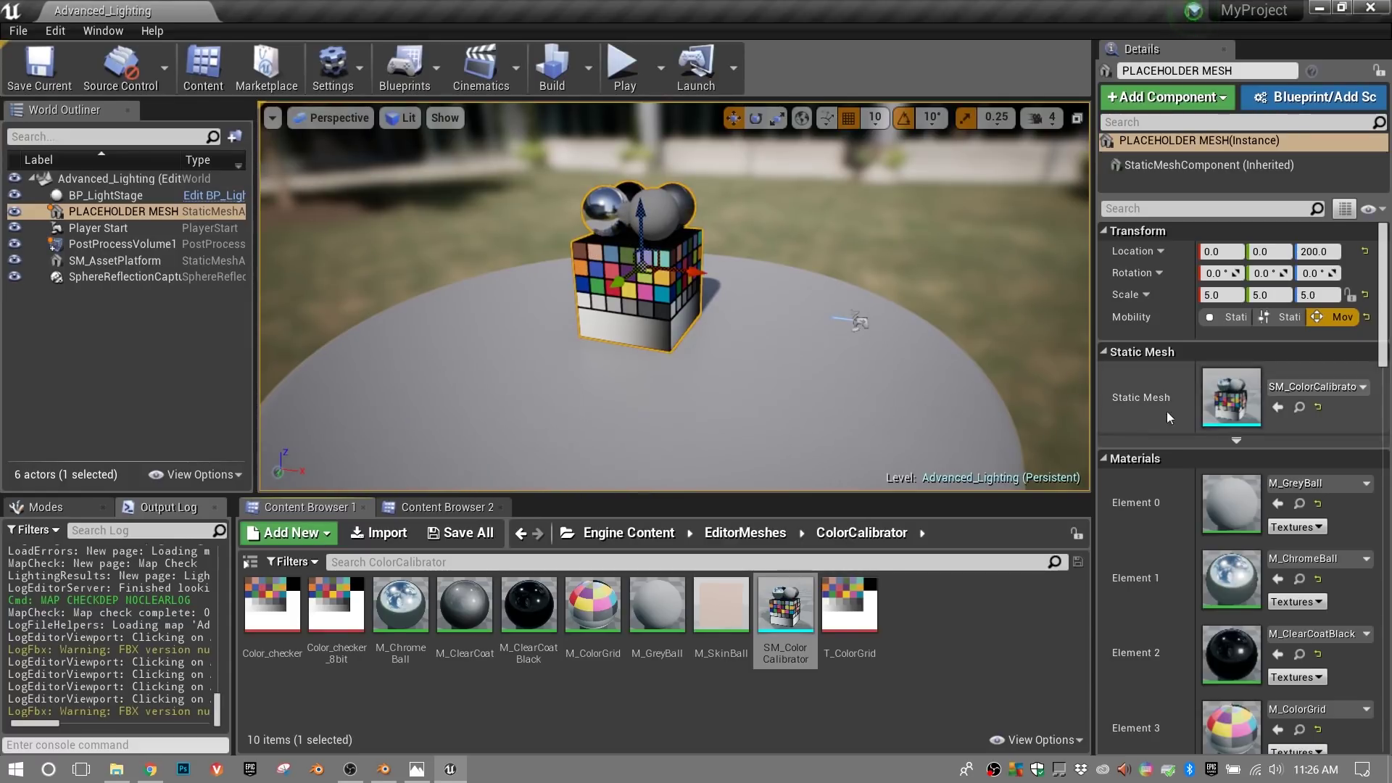
- Open the calibrator mesh's M_ColorGrid material and locate its Texture Sample's Color_checker texture among the assets
{"action": "double_click", "coordinate": [1238, 406]}
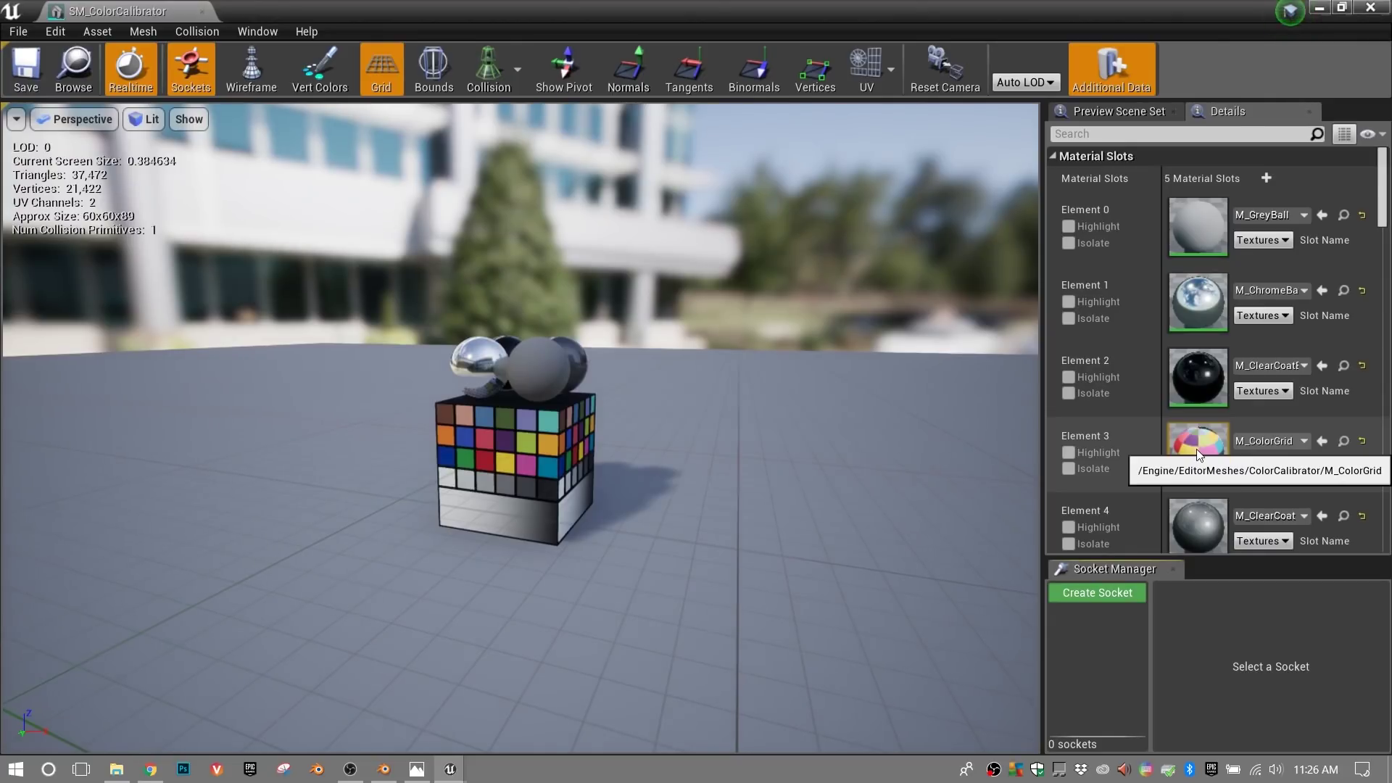
{"action": "double_click", "coordinate": [1197, 452]}
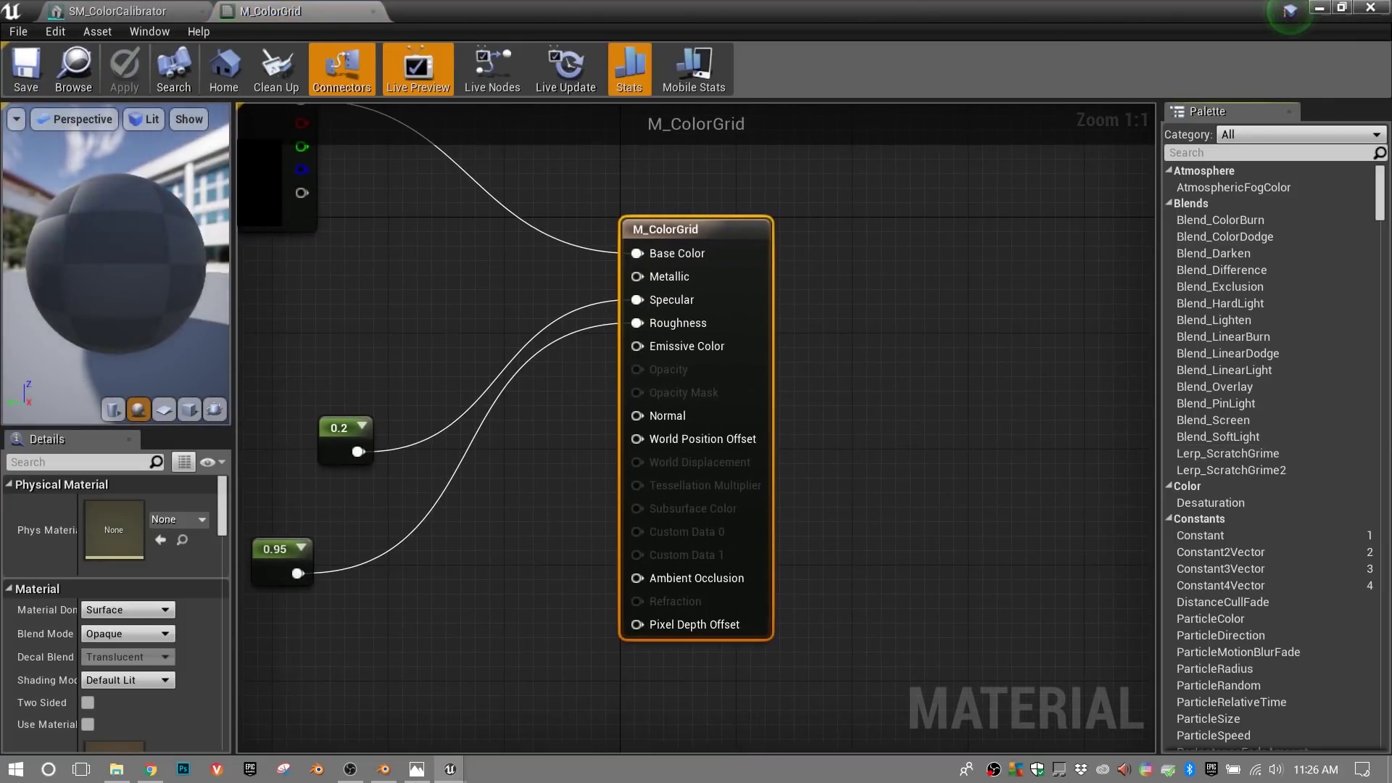
{"action": "right_click_drag", "start_coordinate": [345, 261], "coordinate": [779, 397]}
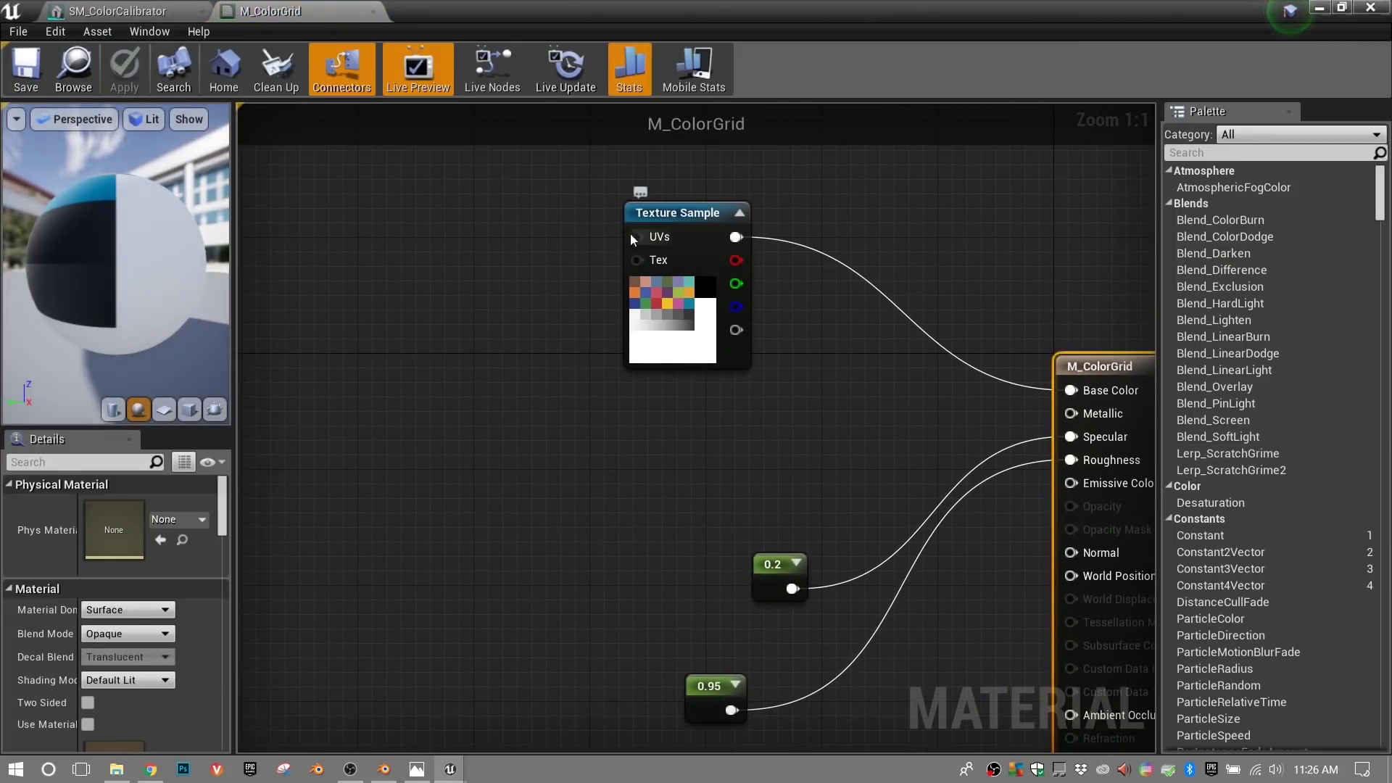
{"action": "left_click", "coordinate": [656, 290]}
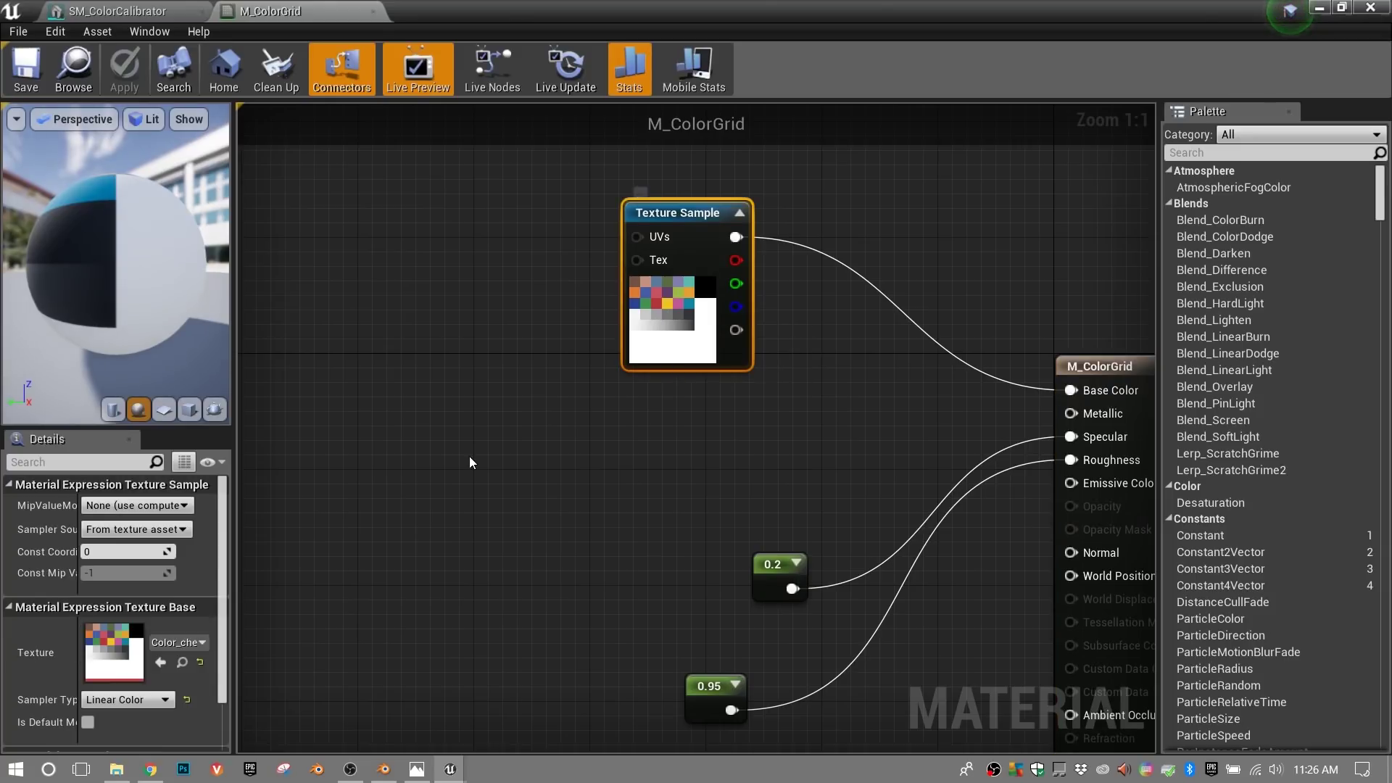
{"action": "left_click", "coordinate": [181, 662]}
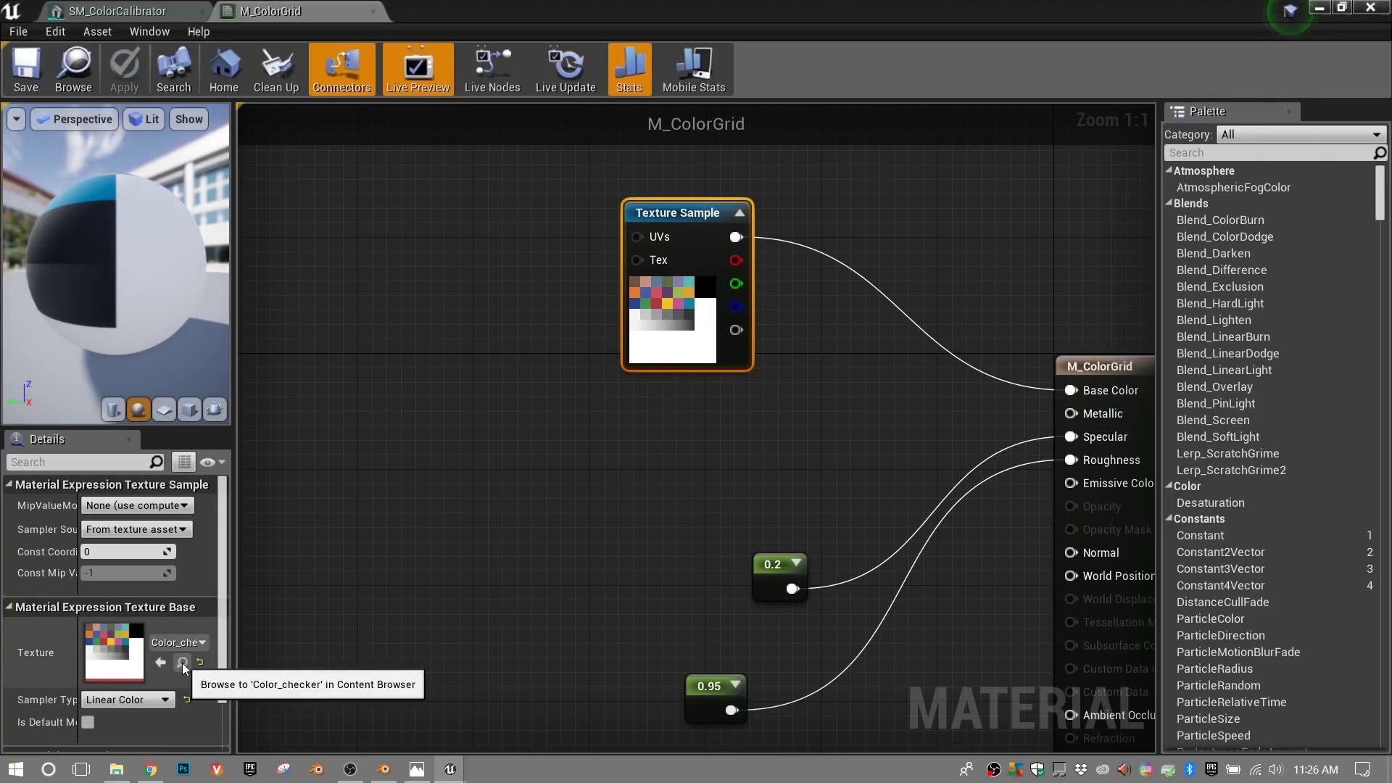
{"action": "left_click", "coordinate": [1319, 8]}
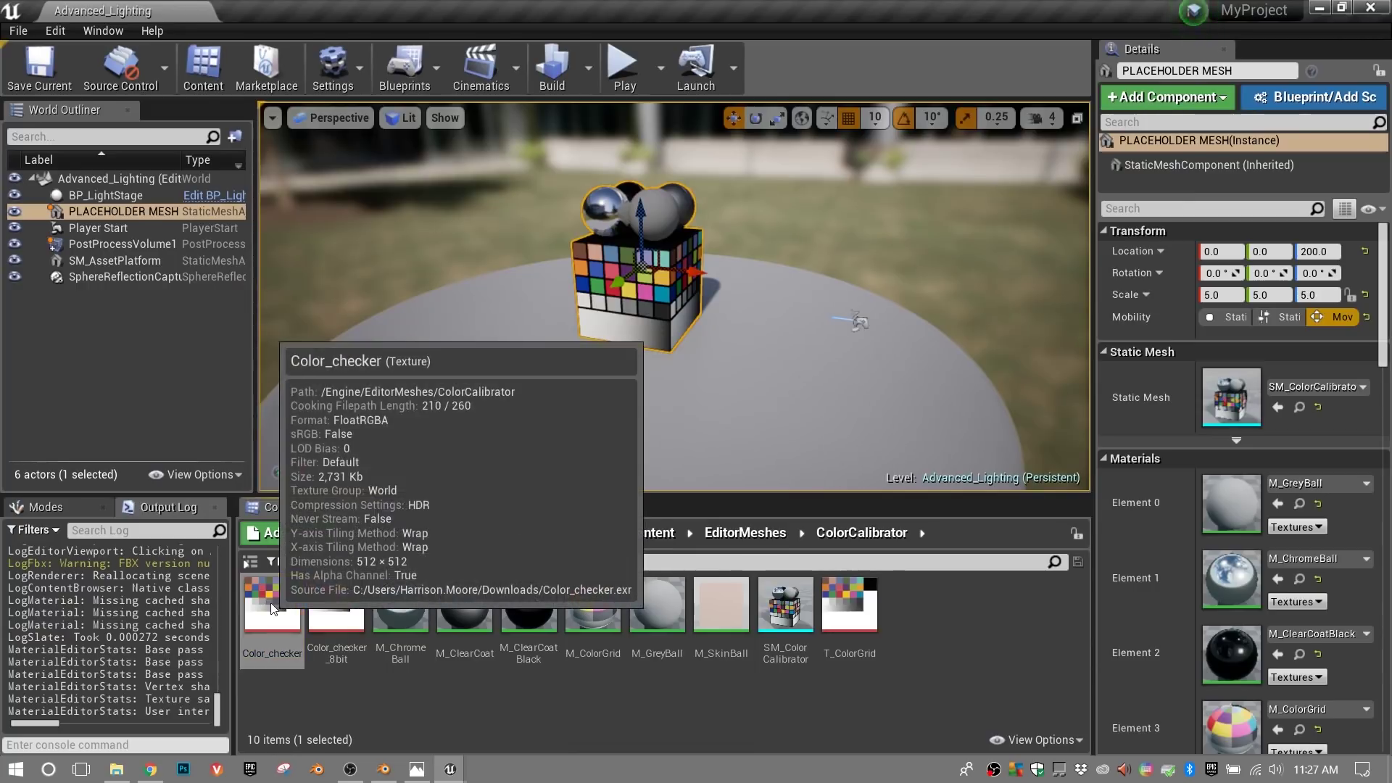
- Export the Color_checker texture as an HDR file into the WorkFiles folder
{"action": "right_click", "coordinate": [270, 606]}
{"action": "mouse_move", "coordinate": [335, 395]}
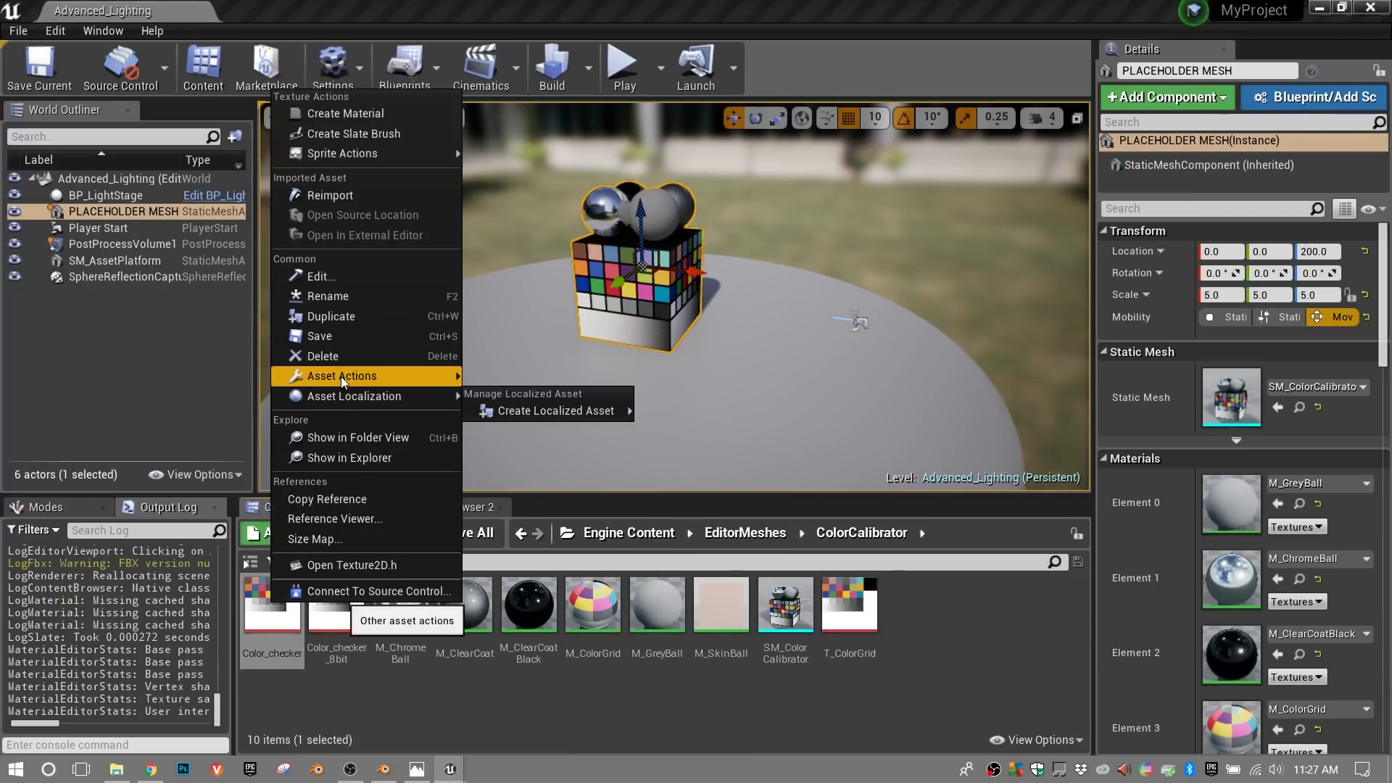
{"action": "left_click", "coordinate": [529, 459]}
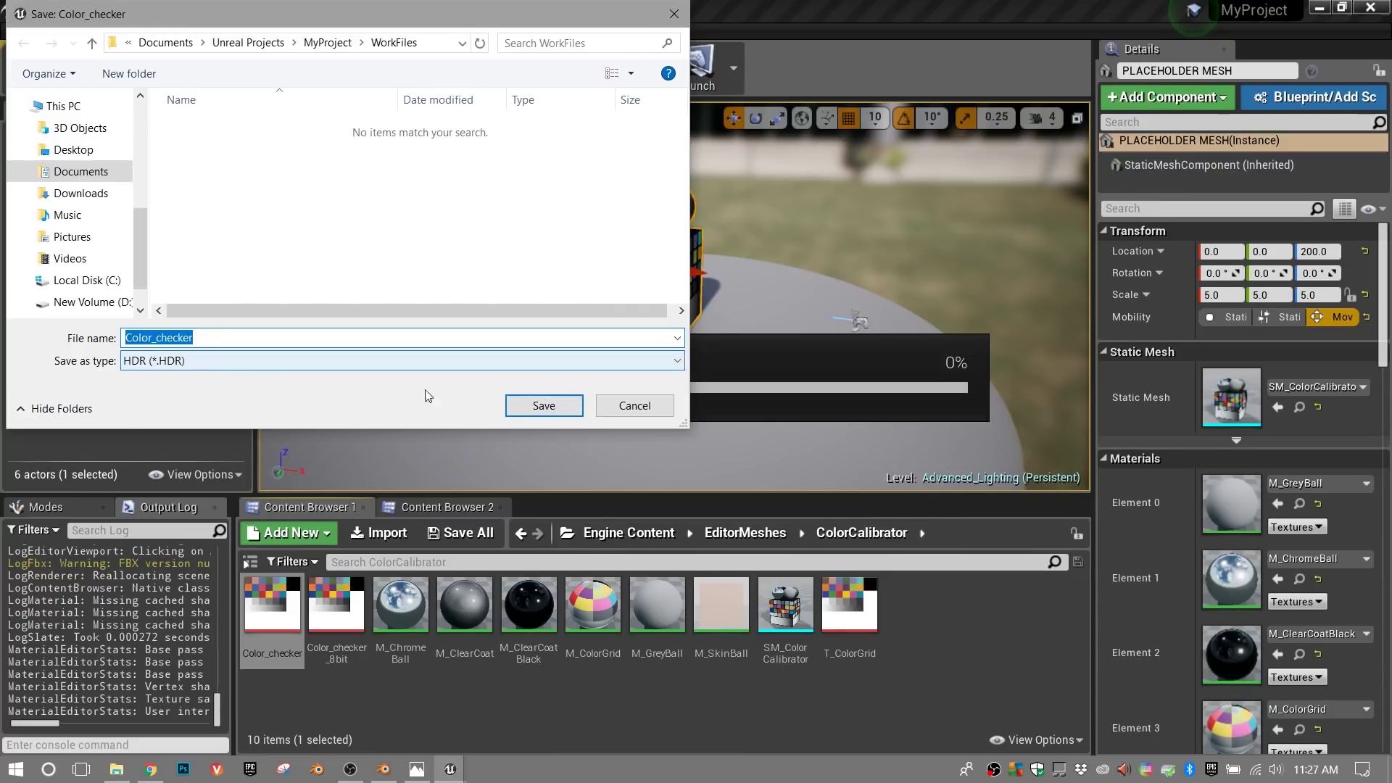
{"action": "left_click", "coordinate": [544, 406]}
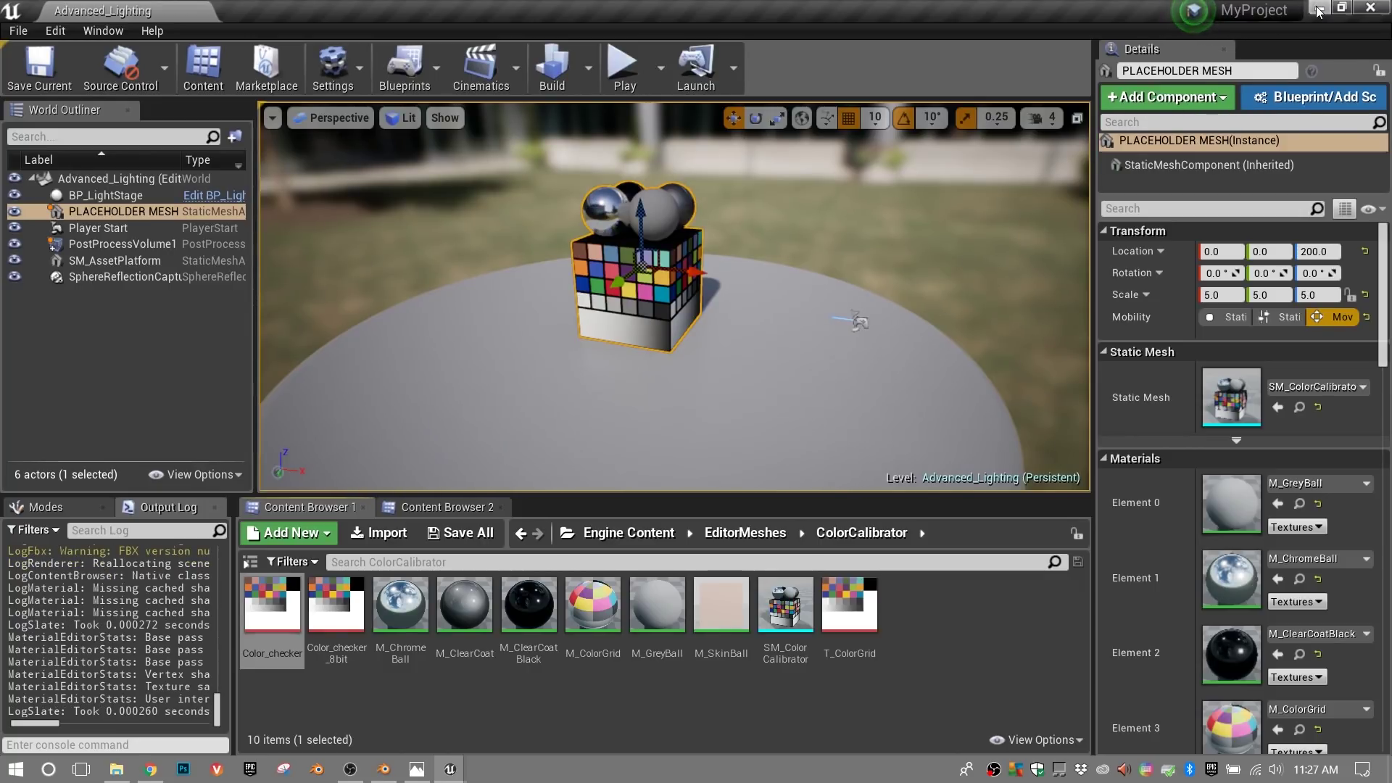
- Switch to Blender and delete the default camera, cube and lamp from the scene
{"action": "left_click", "coordinate": [1318, 10]}
{"action": "left_click", "coordinate": [941, 367]}
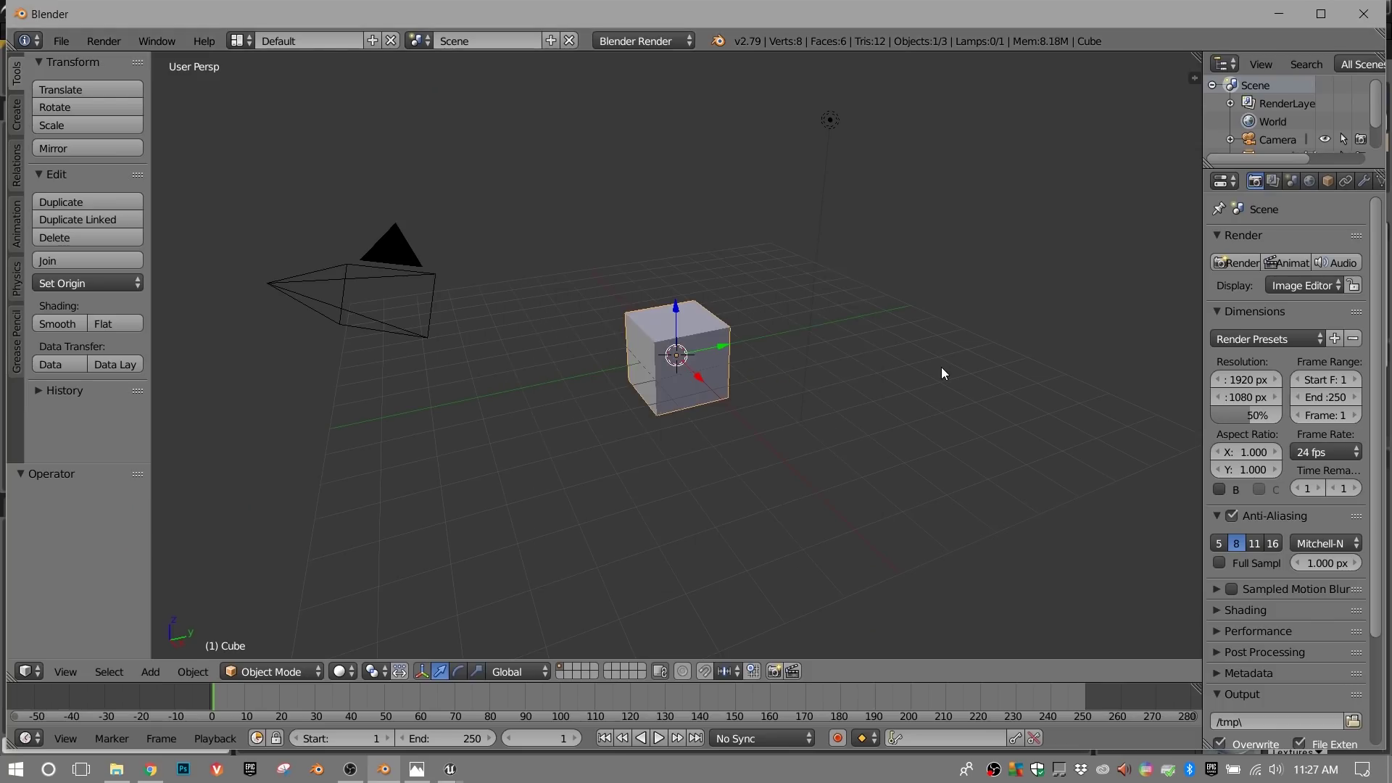
{"action": "right_click", "coordinate": [361, 284]}
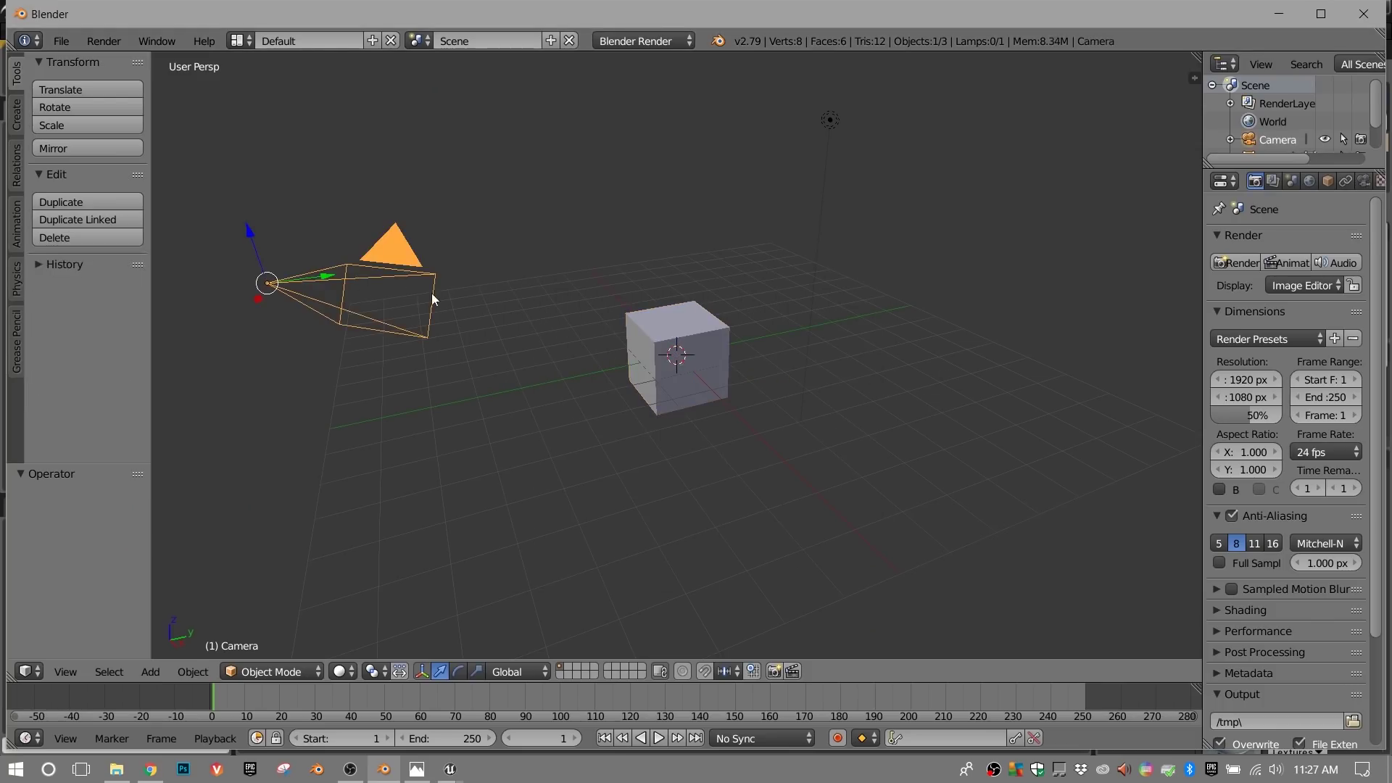
{"action": "right_click", "coordinate": [673, 319], "text": "shift"}
{"action": "right_click", "coordinate": [833, 120], "text": "shift"}
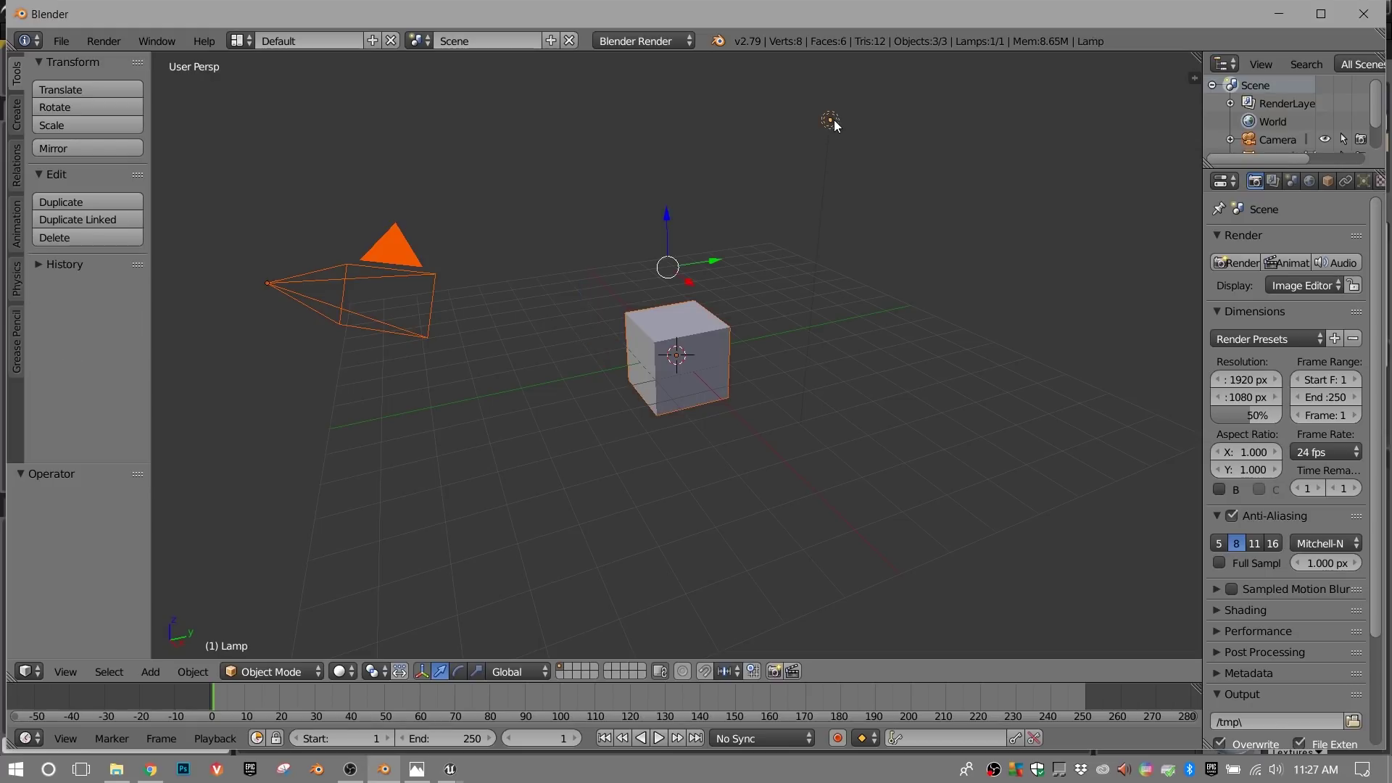
{"action": "key", "text": "x"}
{"action": "left_click", "coordinate": [833, 120]}
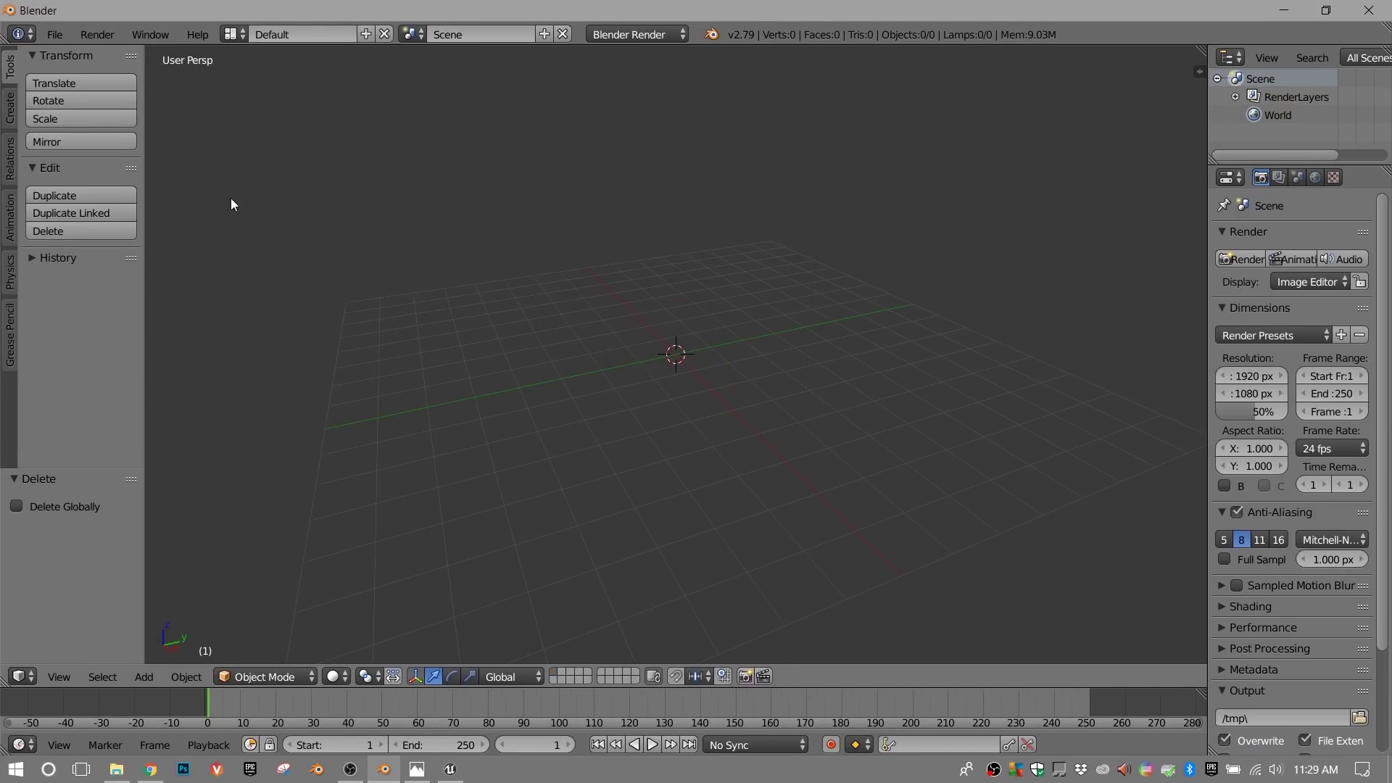
- Import SM_AssetPlatform.FBX from the WorkFiles folder of MyProject in Documents' Unreal Projects
{"action": "left_click", "coordinate": [56, 34]}
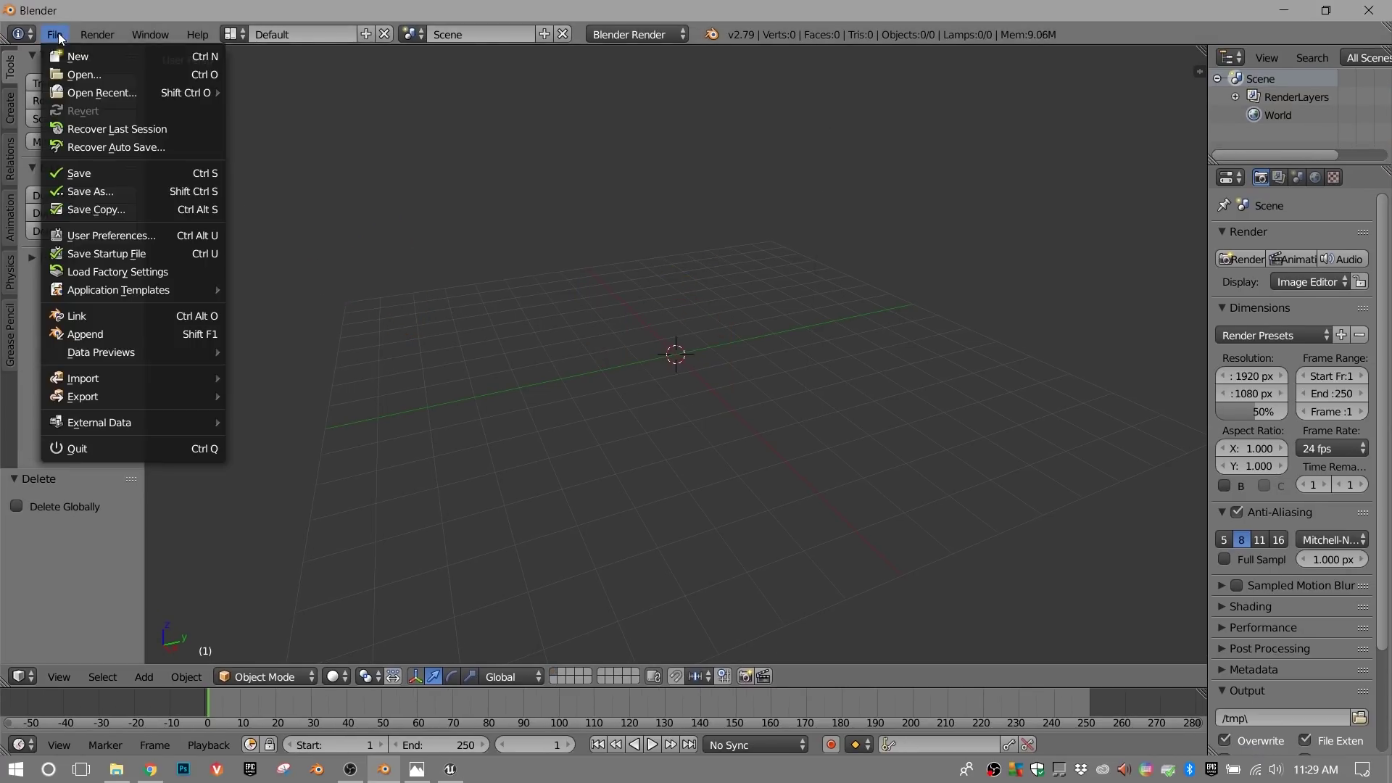
{"action": "mouse_move", "coordinate": [112, 391]}
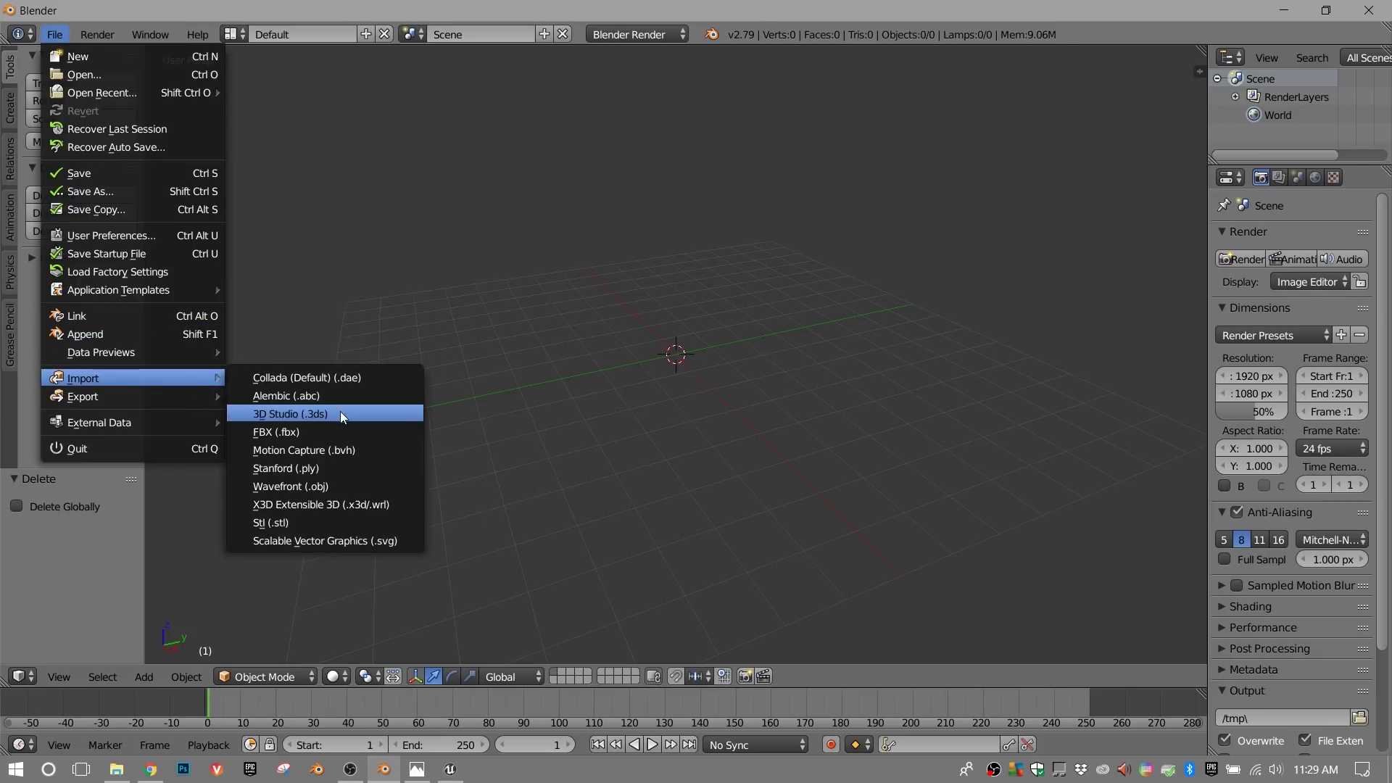
{"action": "left_click", "coordinate": [332, 431]}
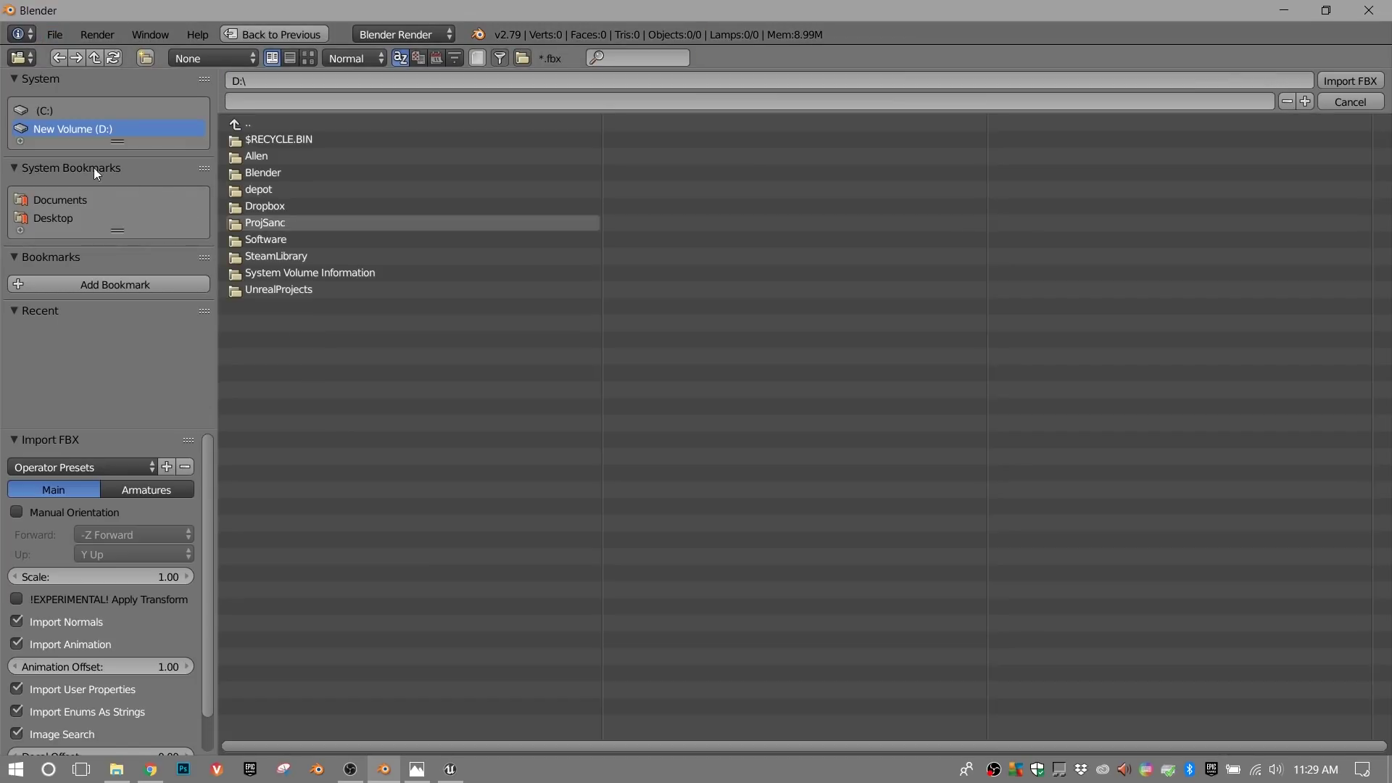
{"action": "left_click", "coordinate": [72, 199]}
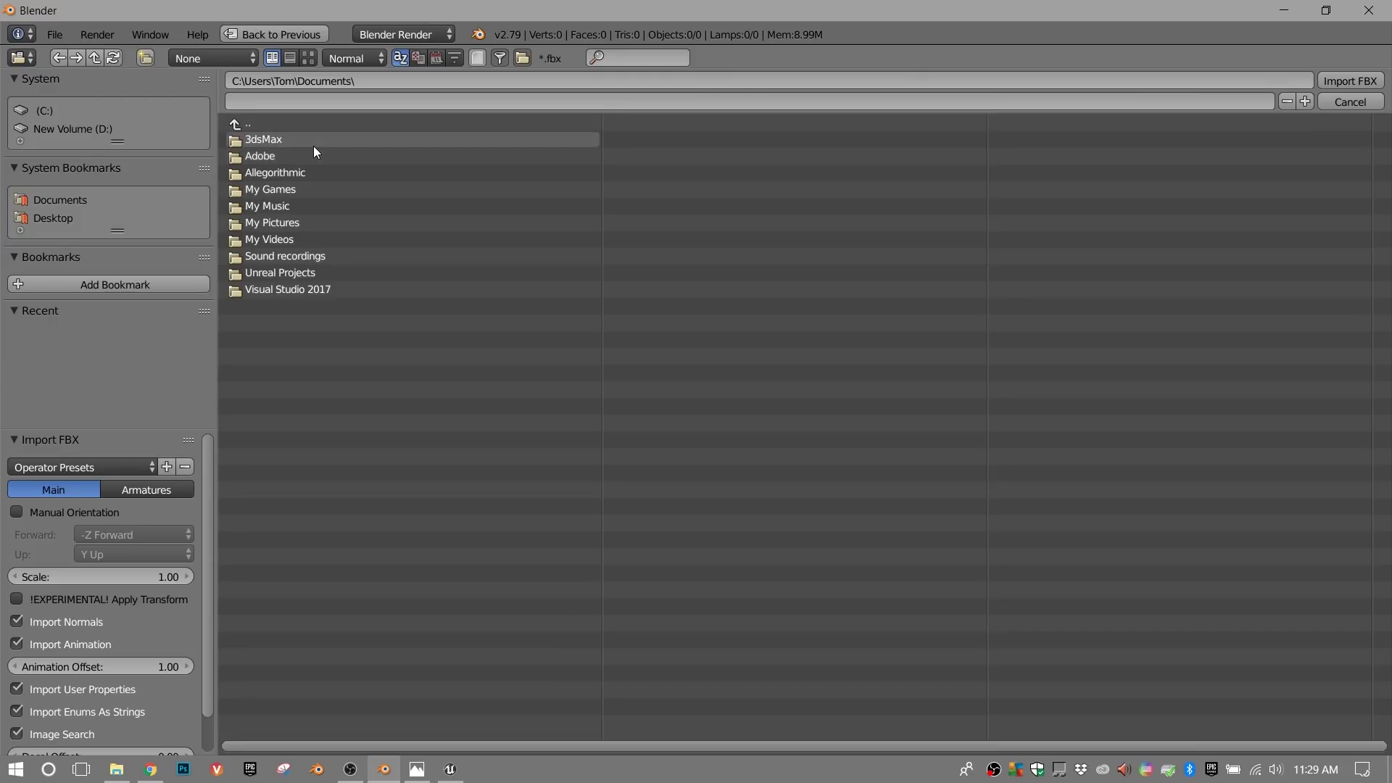
{"action": "left_click", "coordinate": [303, 275]}
{"action": "left_click", "coordinate": [276, 173]}
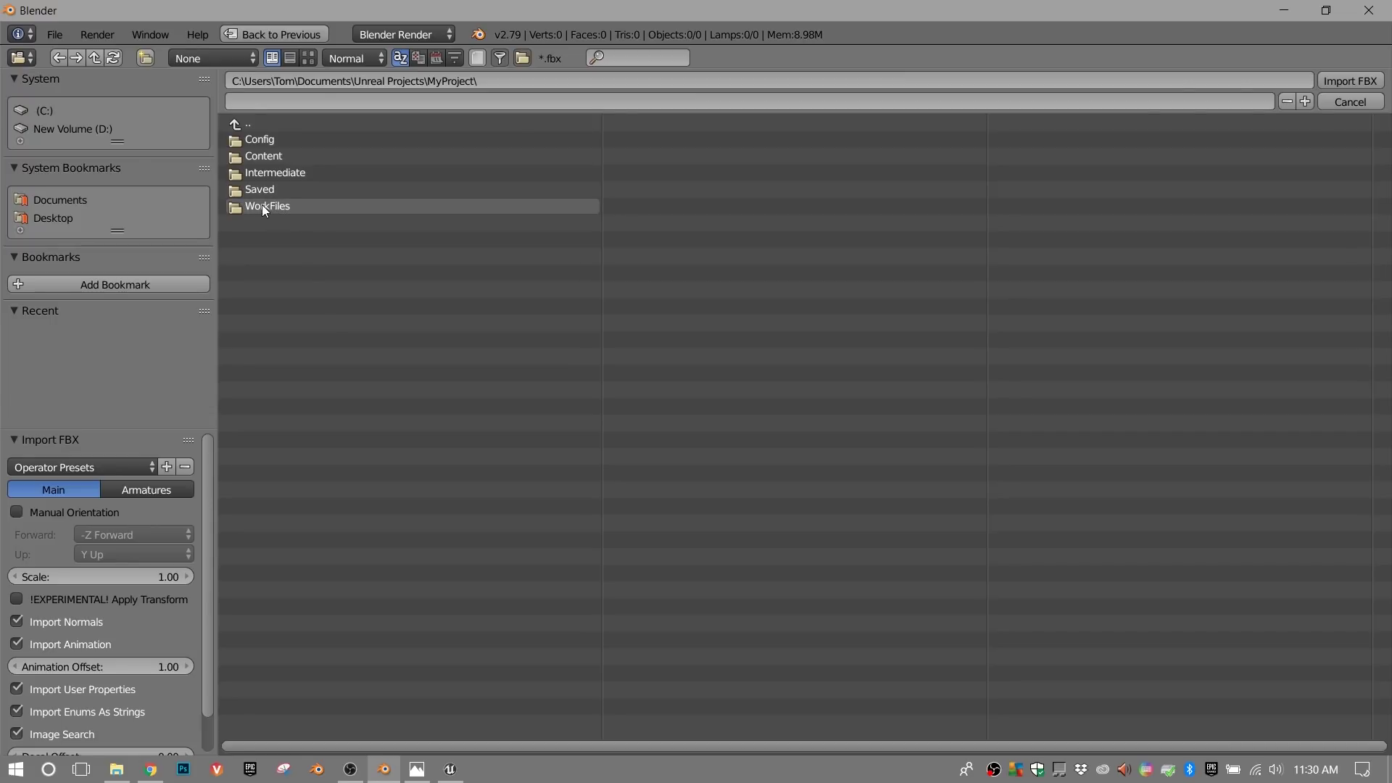
{"action": "left_click", "coordinate": [281, 207]}
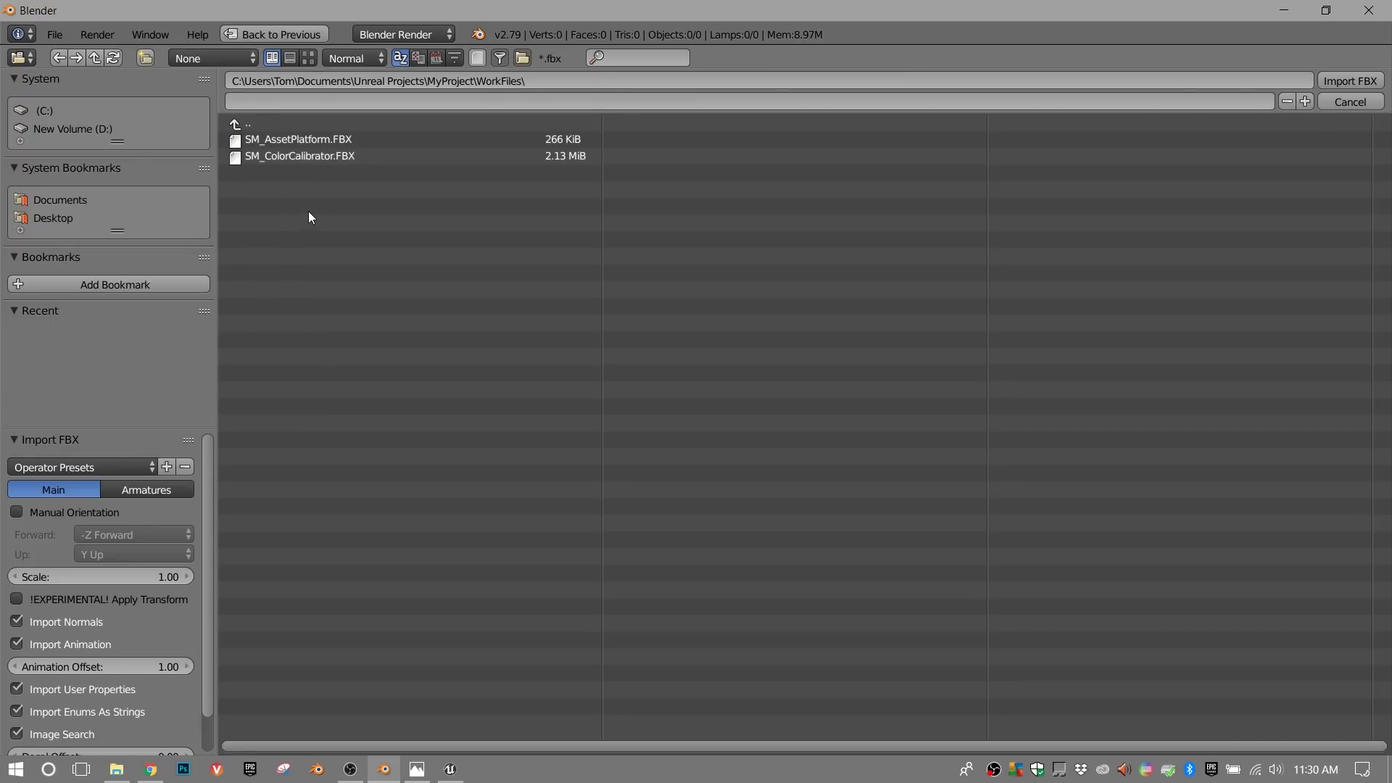
{"action": "double_click", "coordinate": [320, 142]}
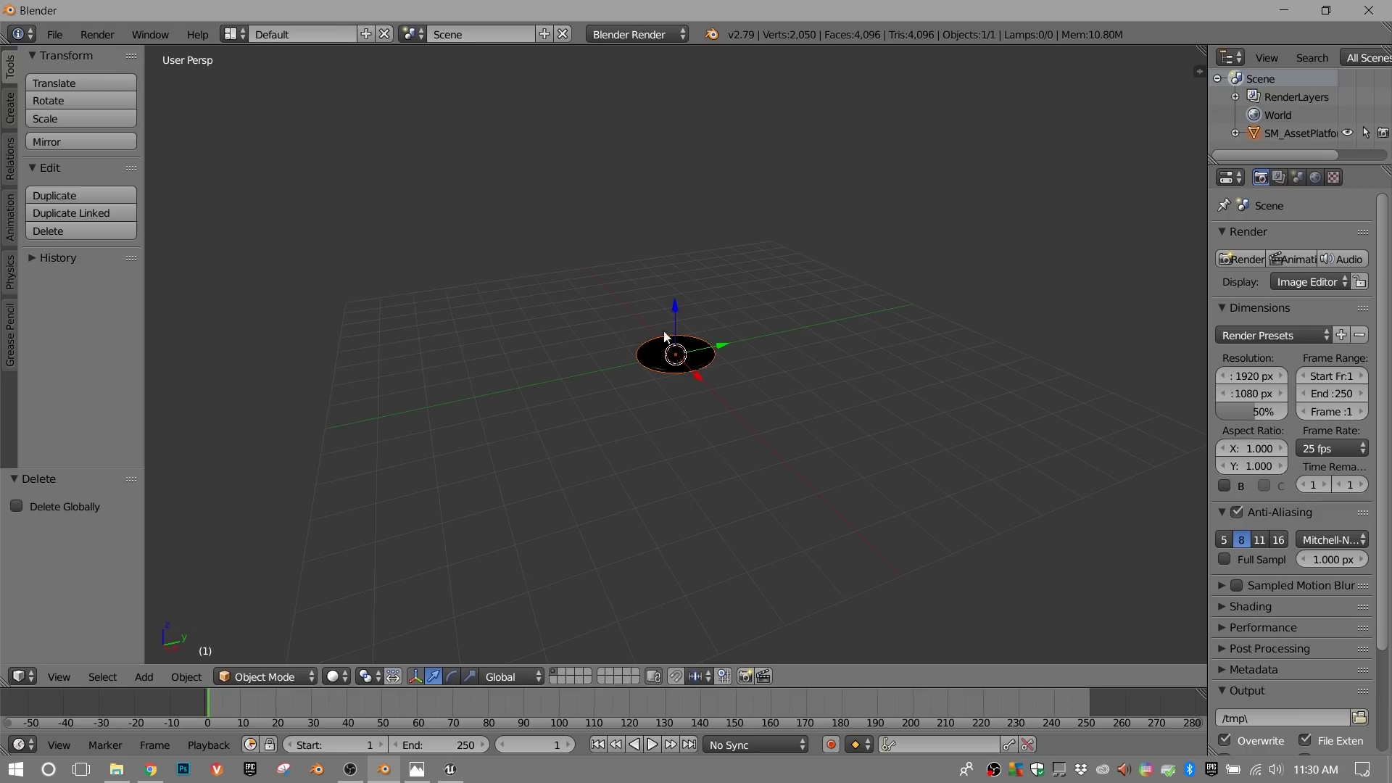
- Import SM_ColorCalibrator.FBX from the same WorkFiles folder into the scene
{"action": "left_click", "coordinate": [55, 38]}
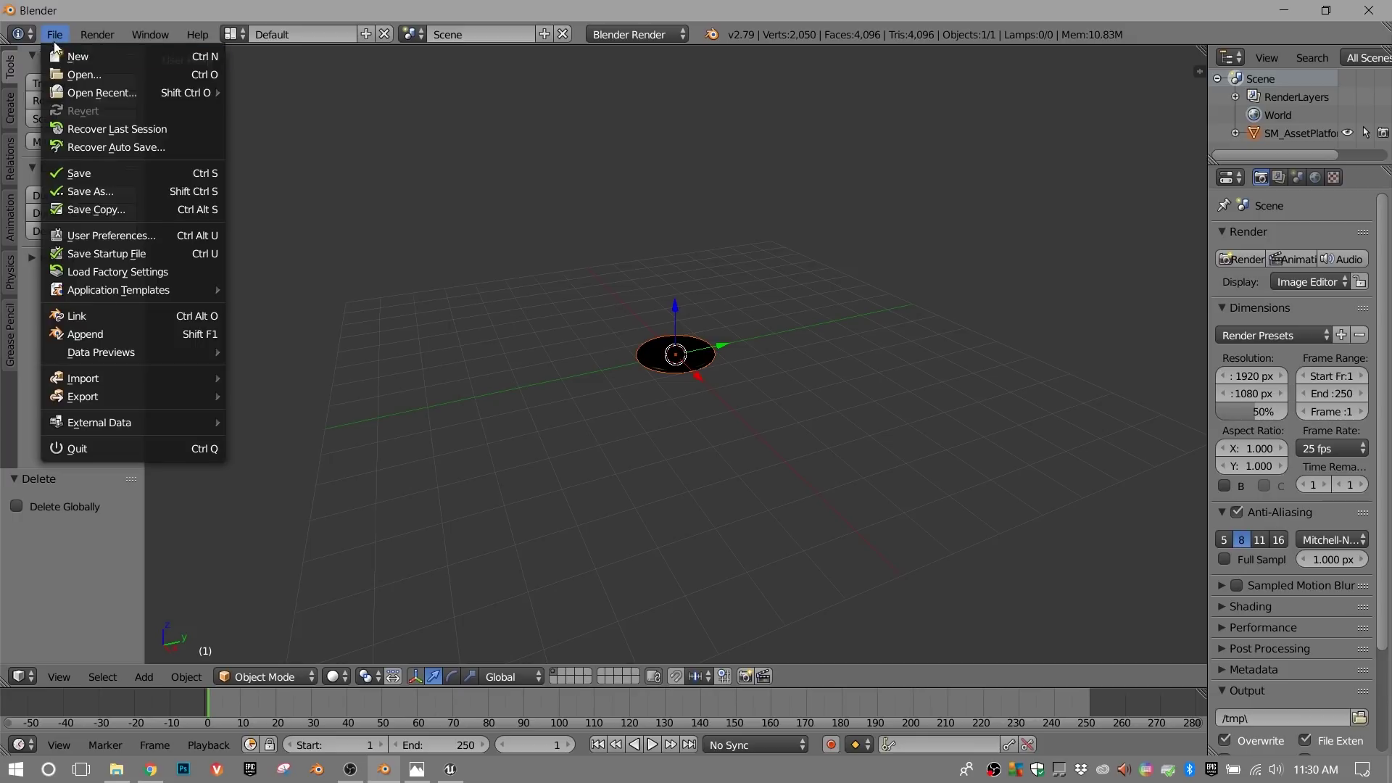
{"action": "mouse_move", "coordinate": [133, 375]}
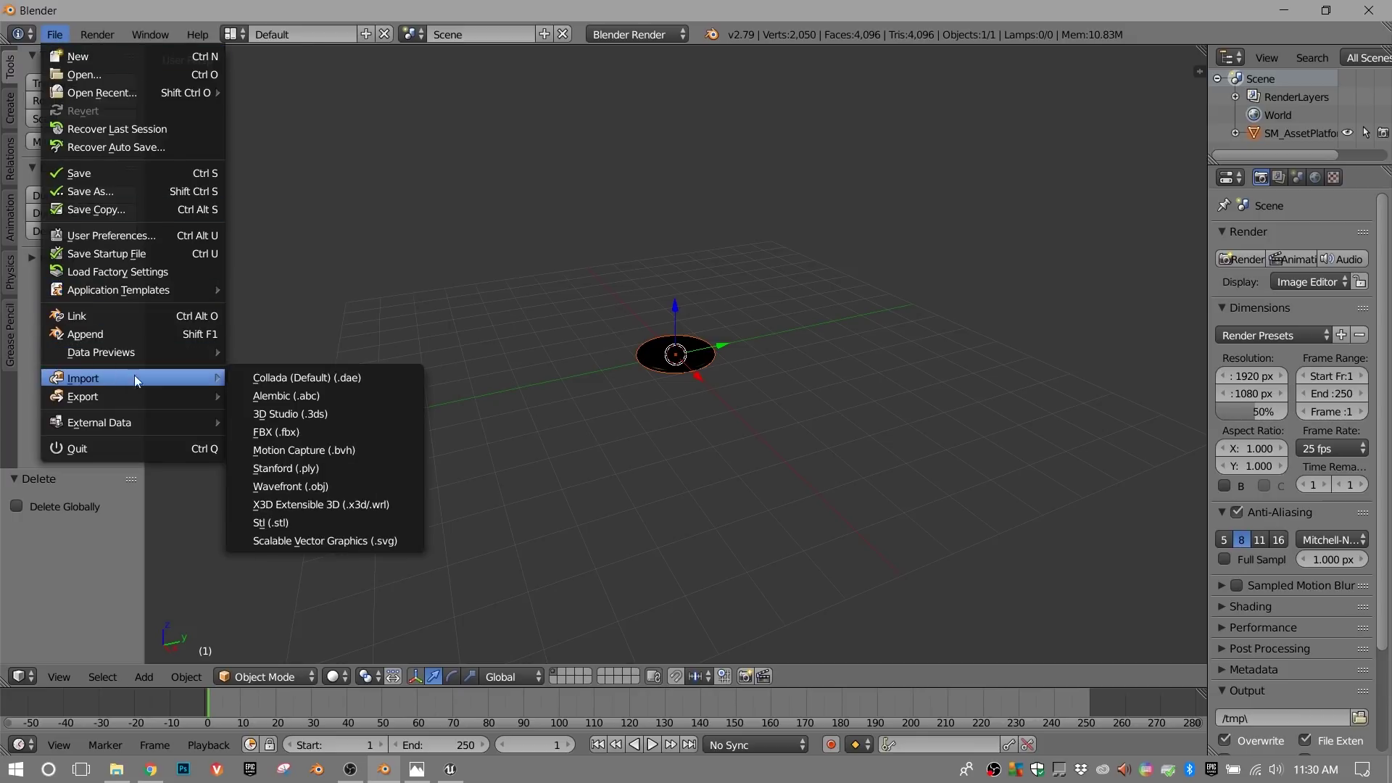
{"action": "left_click", "coordinate": [348, 430]}
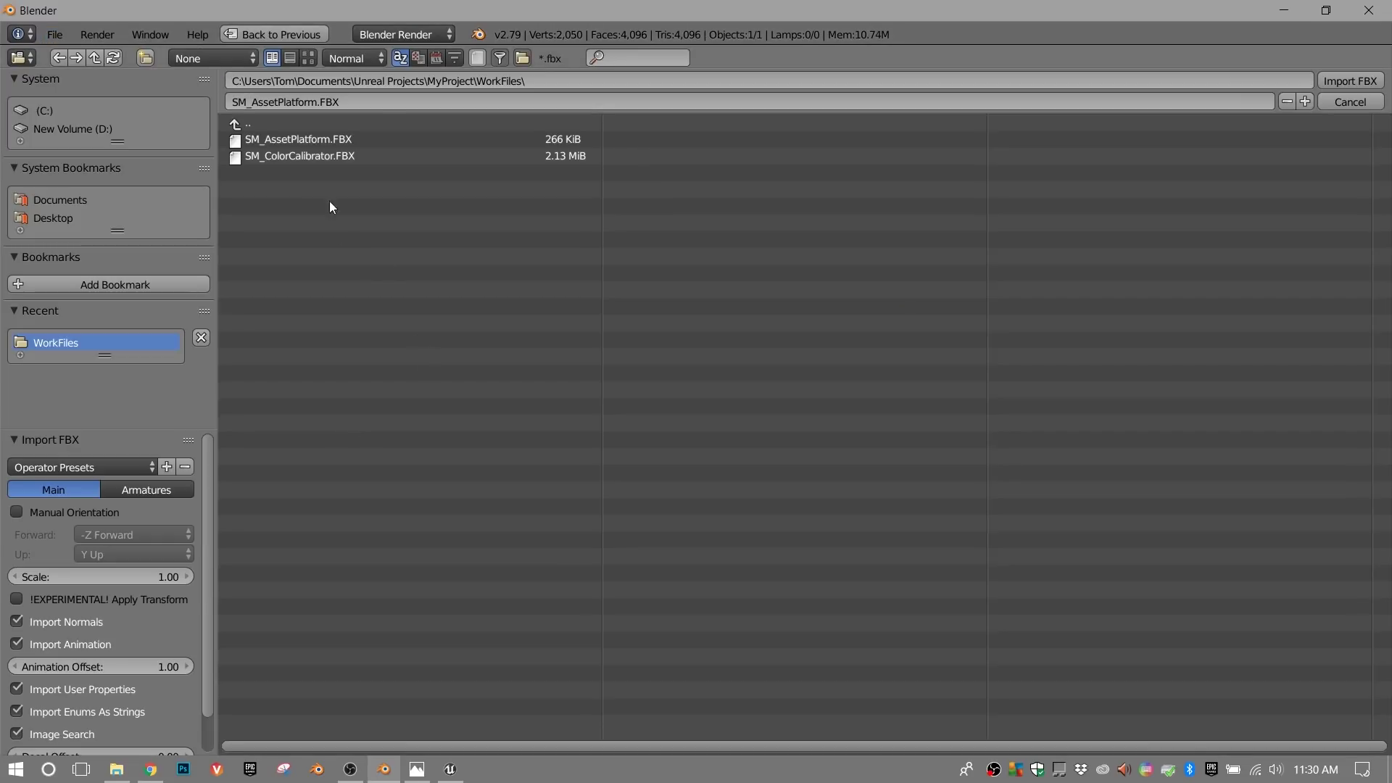
{"action": "double_click", "coordinate": [315, 158]}
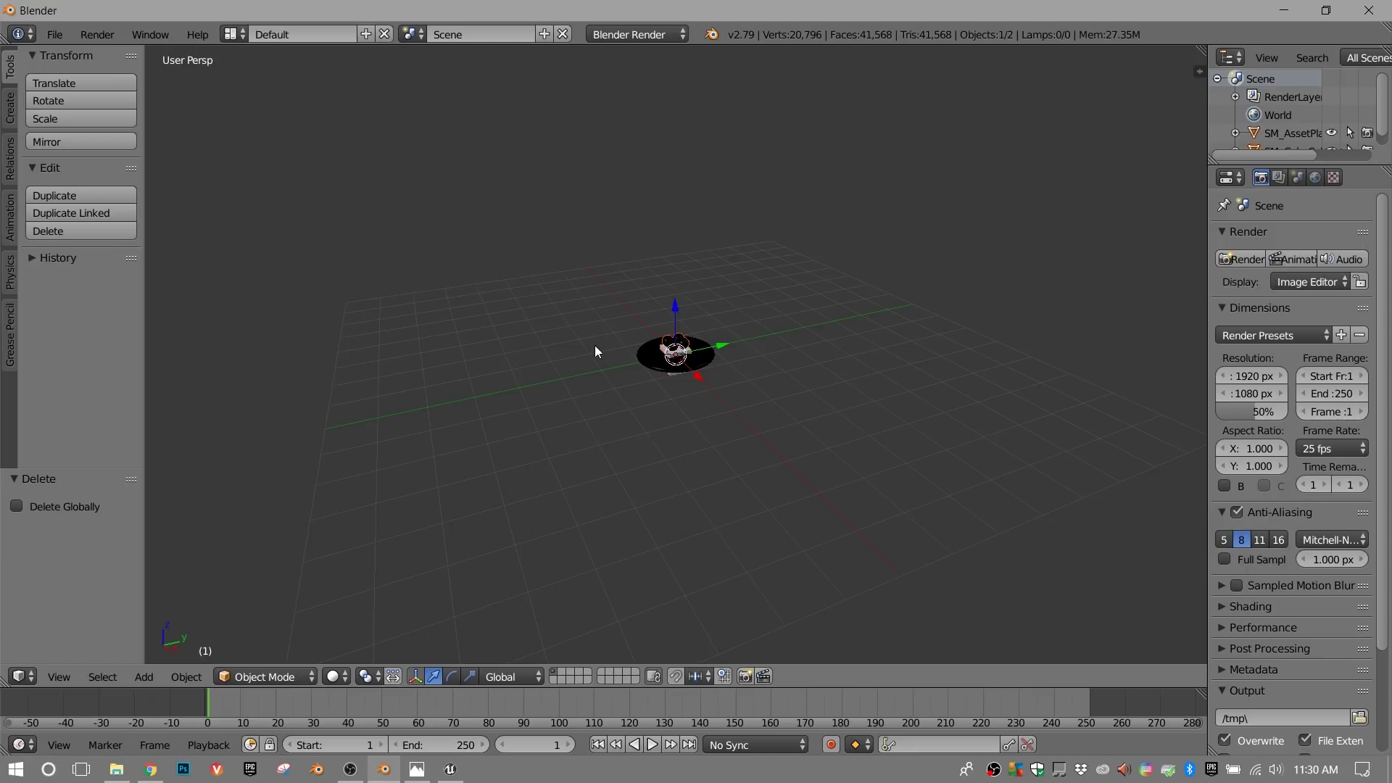
{"action": "scroll", "coordinate": [807, 413], "scroll_direction": "up", "scroll_amount": 7}
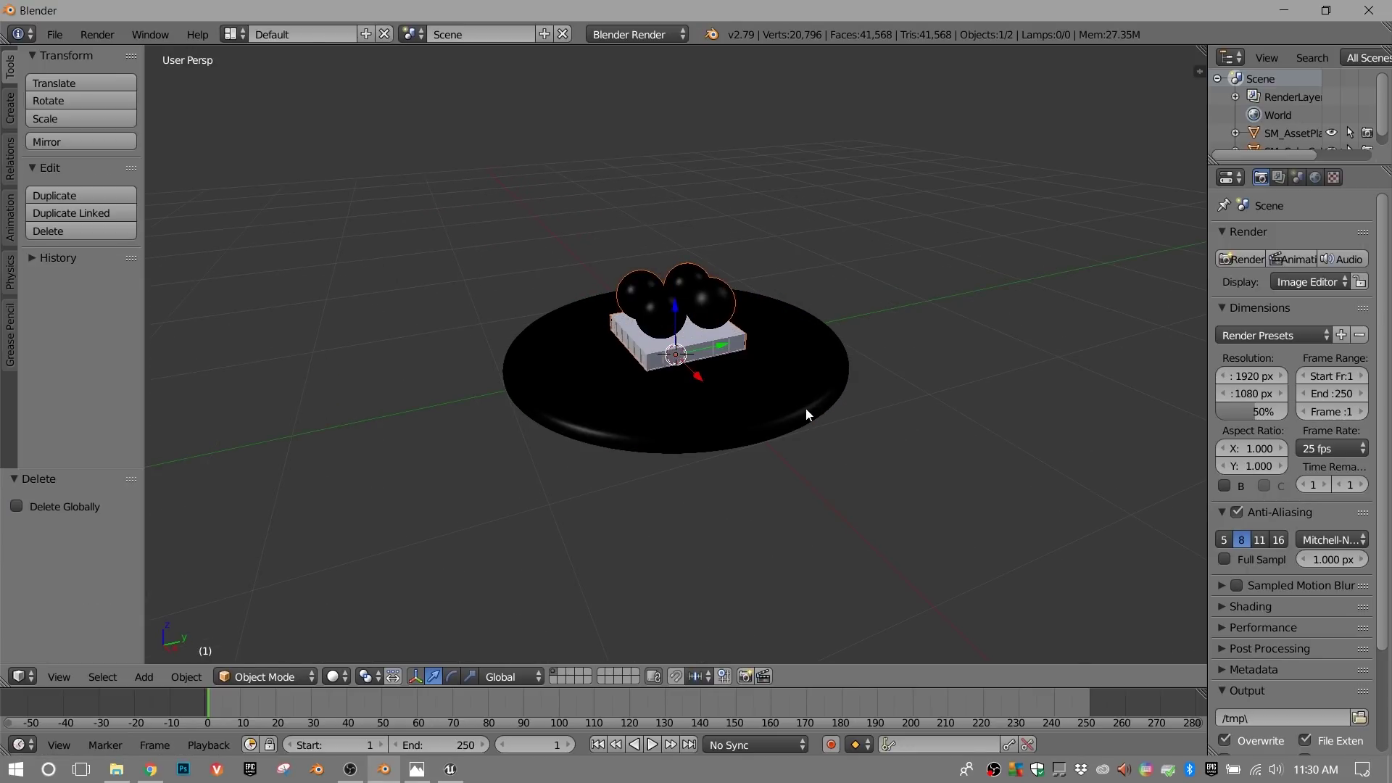
{"action": "scroll", "coordinate": [791, 407], "scroll_direction": "down", "scroll_amount": 2}
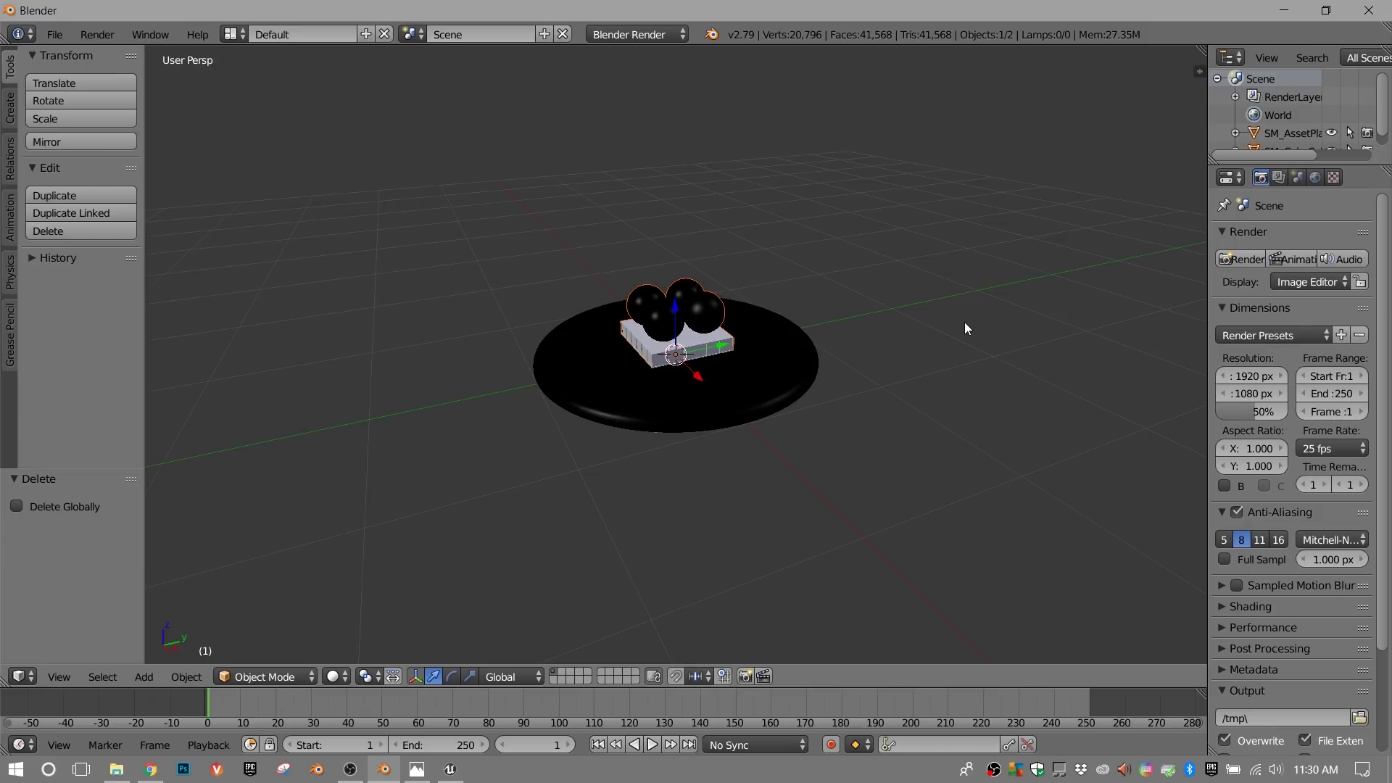
- Switch to Unreal to check the scale of SM_AssetPlatform and the placeholder mesh, and return to Blender
{"action": "left_click", "coordinate": [451, 769]}
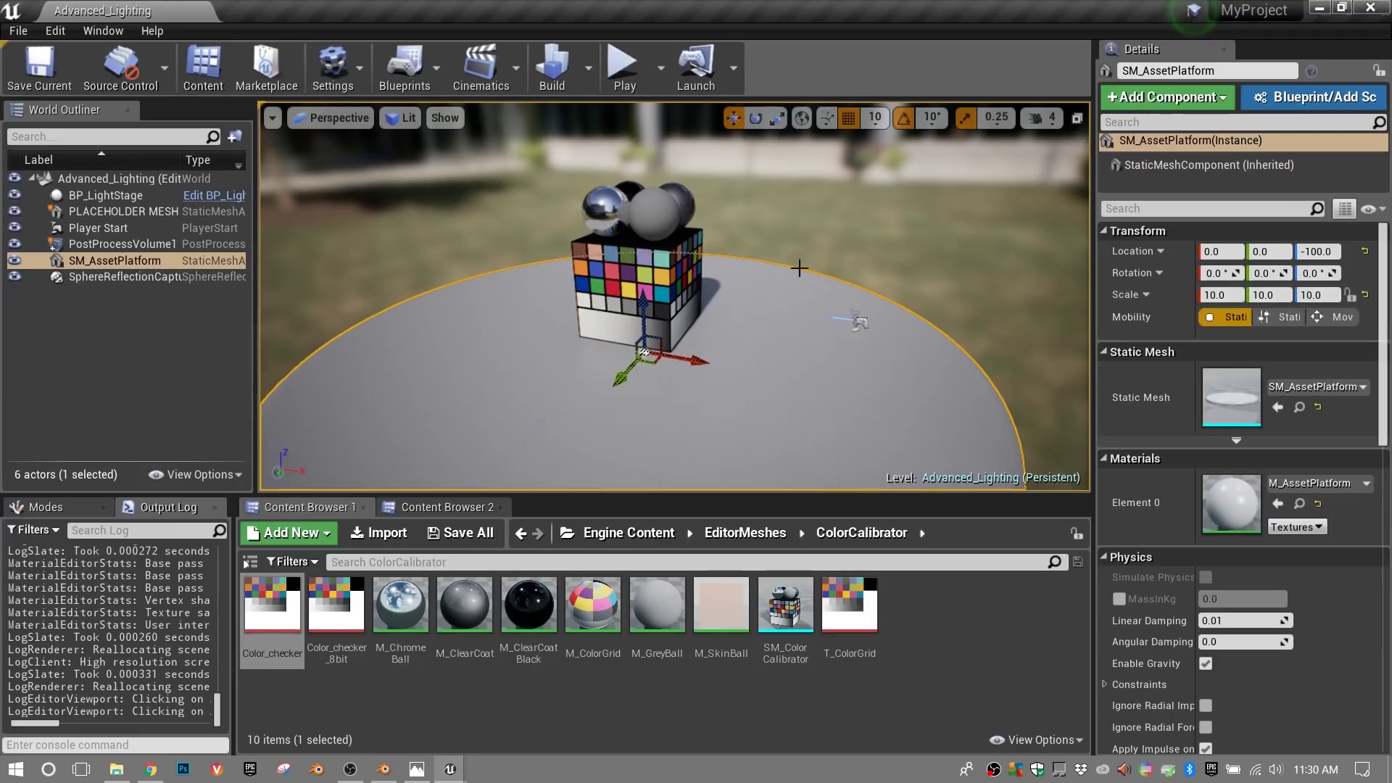
{"action": "left_click", "coordinate": [660, 258]}
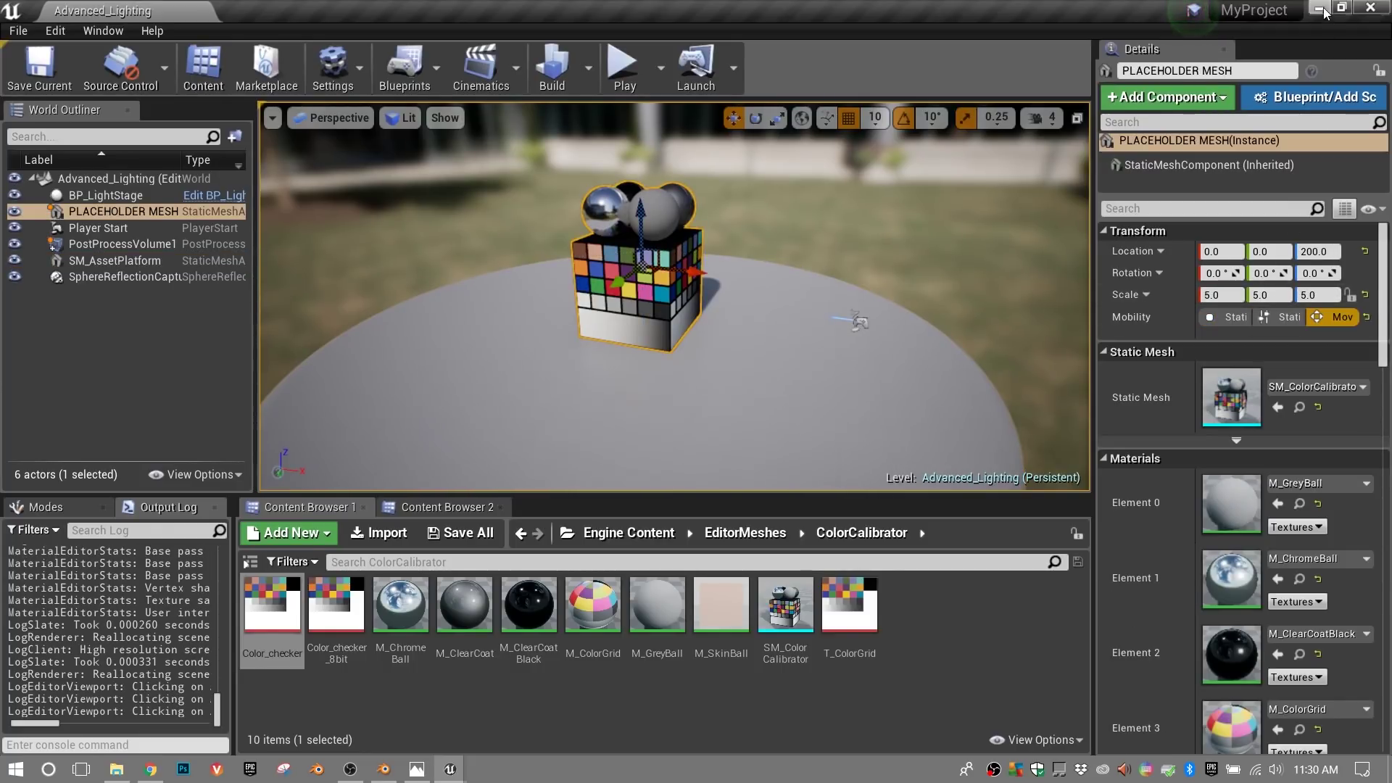
{"action": "key", "text": "alt+Tab"}
- Set the scale of SM_AssetPlatform to 0.1 on the X, Y and Z axes
{"action": "left_click", "coordinate": [770, 370]}
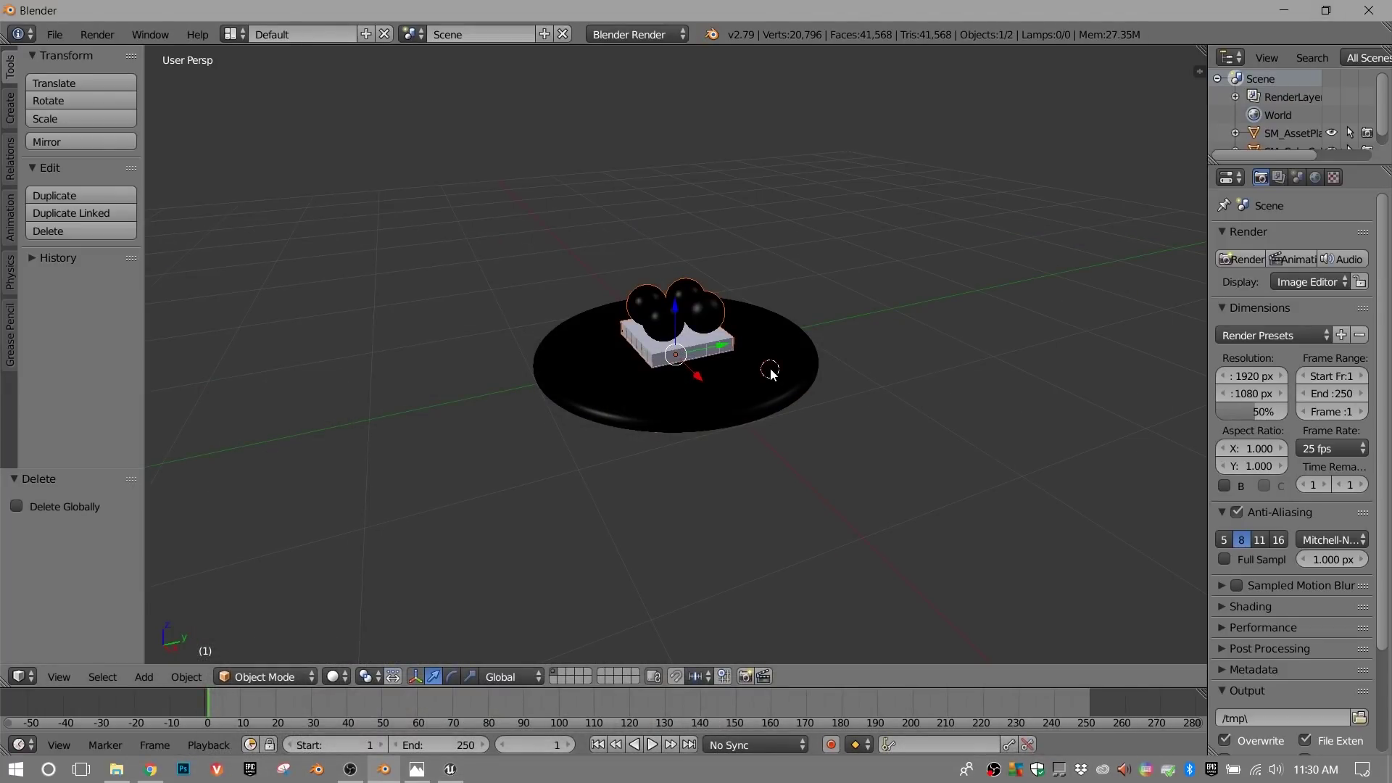
{"action": "right_click", "coordinate": [770, 372]}
{"action": "key", "text": "n"}
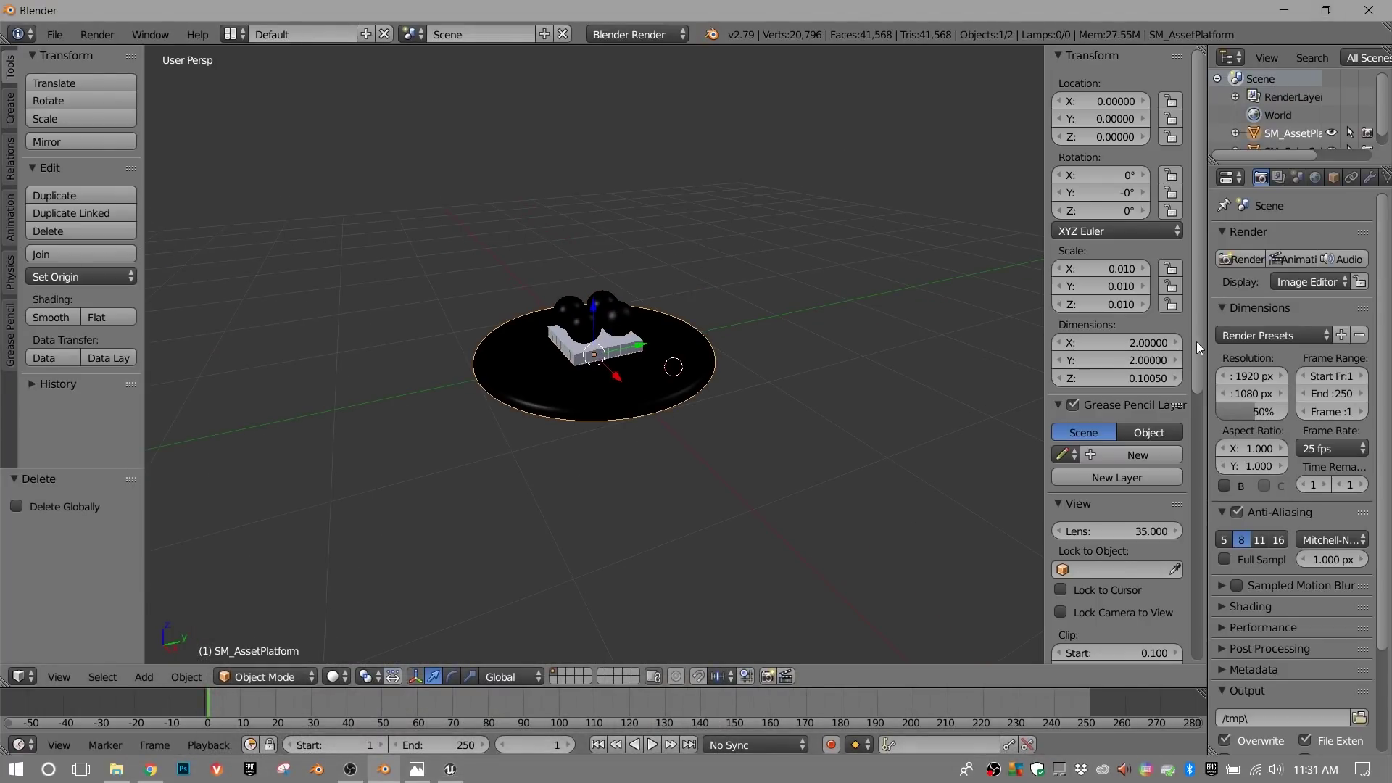
{"action": "scroll", "coordinate": [1189, 399], "scroll_direction": "down", "scroll_amount": 5}
{"action": "scroll", "coordinate": [1138, 362], "scroll_direction": "up", "scroll_amount": 5}
{"action": "left_click", "coordinate": [1104, 269]}
{"action": "type", "text": ".1"}
{"action": "key", "text": "Return"}
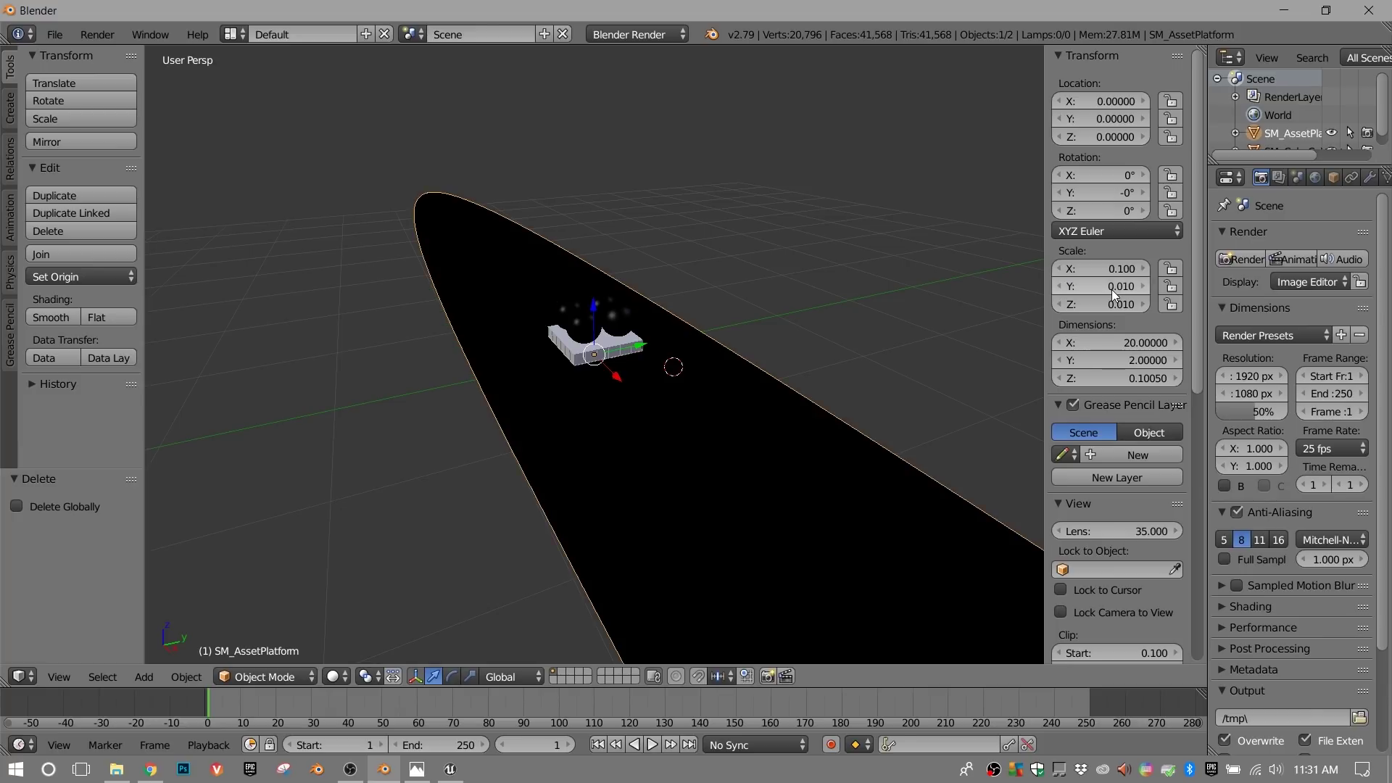
{"action": "left_click", "coordinate": [1109, 287]}
{"action": "type", "text": "."}
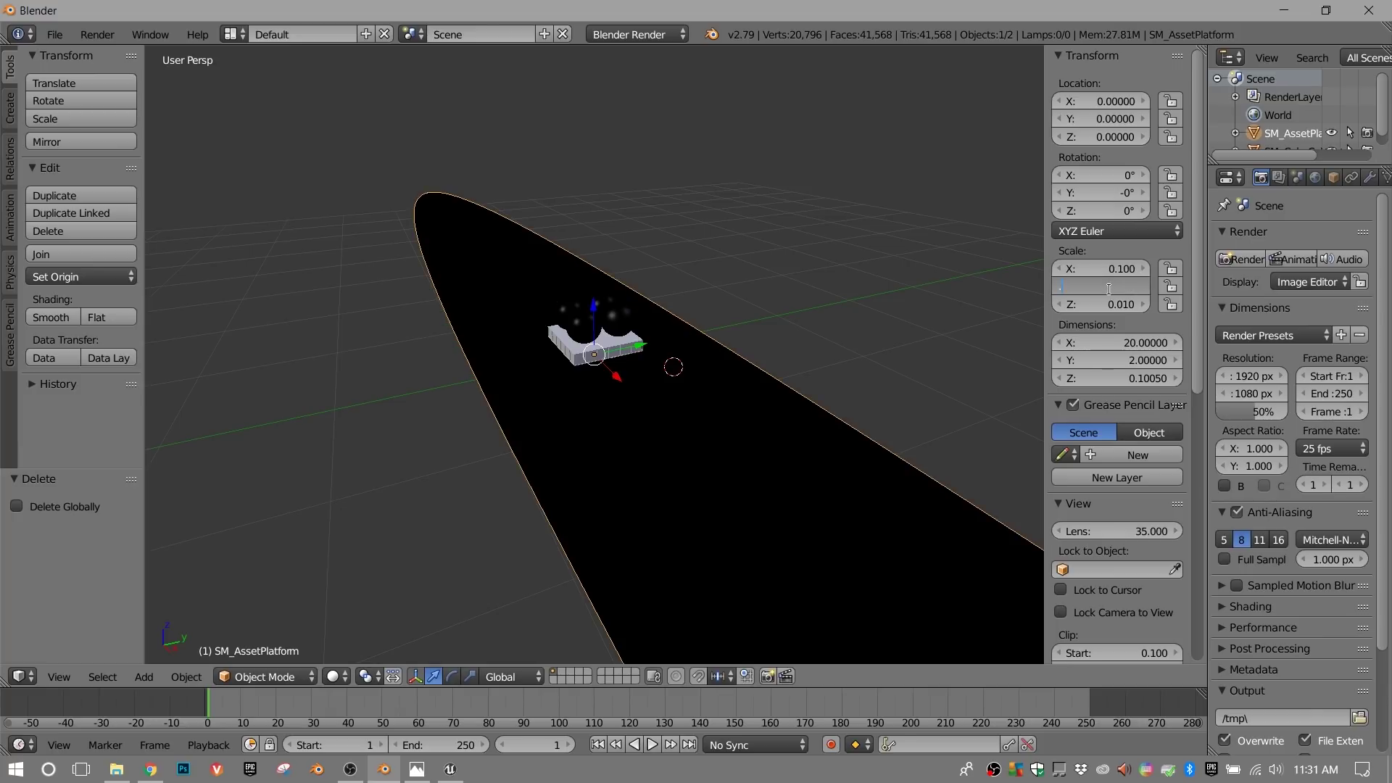
{"action": "type", "text": "01"}
{"action": "key", "text": "Return"}
{"action": "left_click", "coordinate": [1107, 303]}
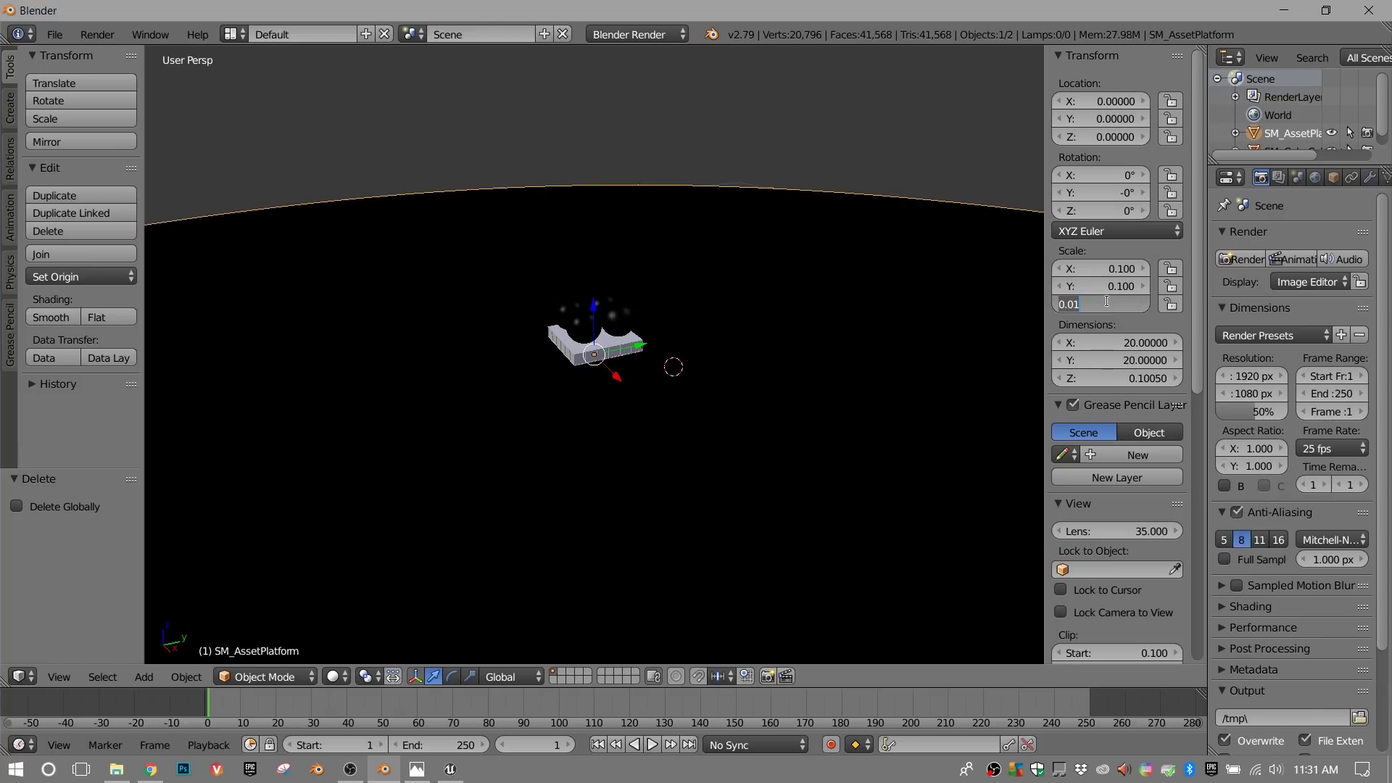
{"action": "type", "text": ".1"}
{"action": "key", "text": "Return"}
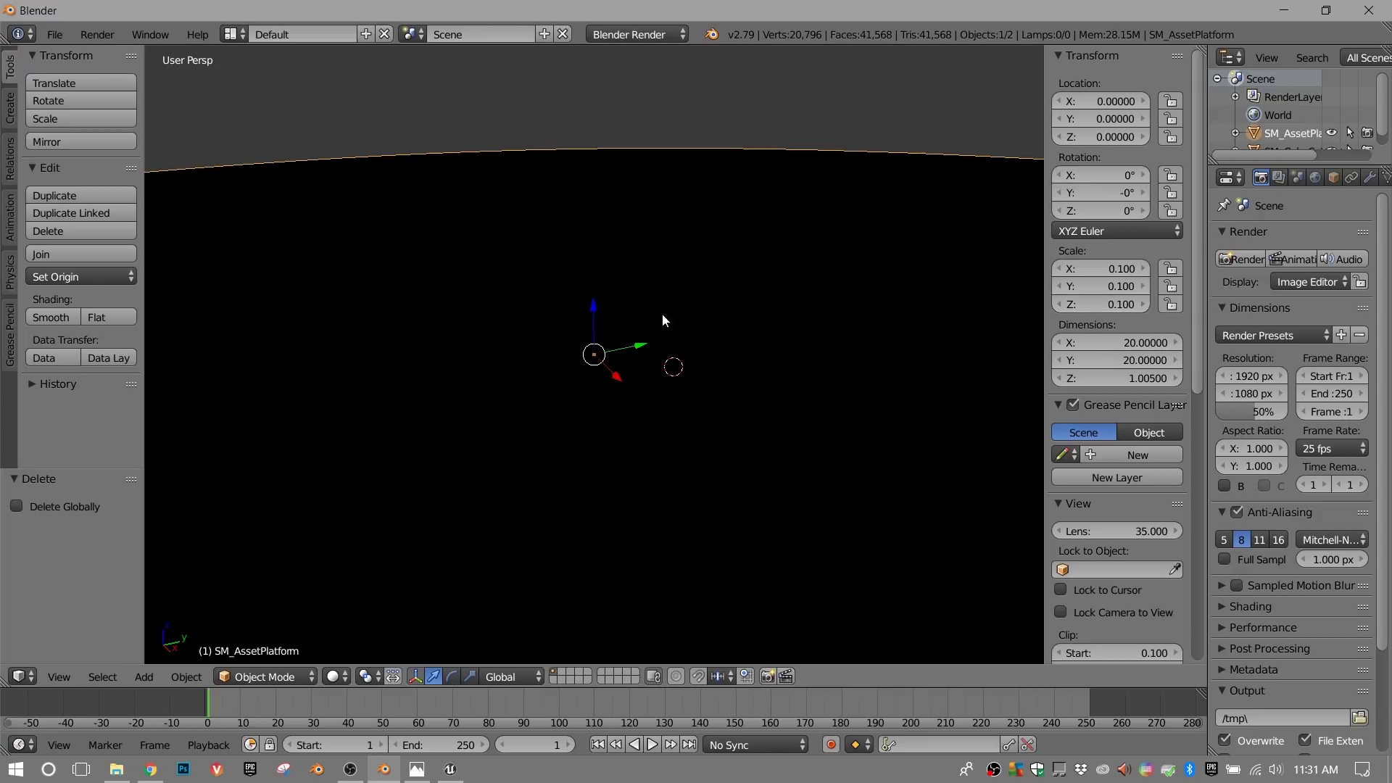
- Set the scale of SM_ColorCalibrator to 0.05 on the X, Y and Z axes
{"action": "scroll", "coordinate": [637, 335], "scroll_direction": "down", "scroll_amount": 6}
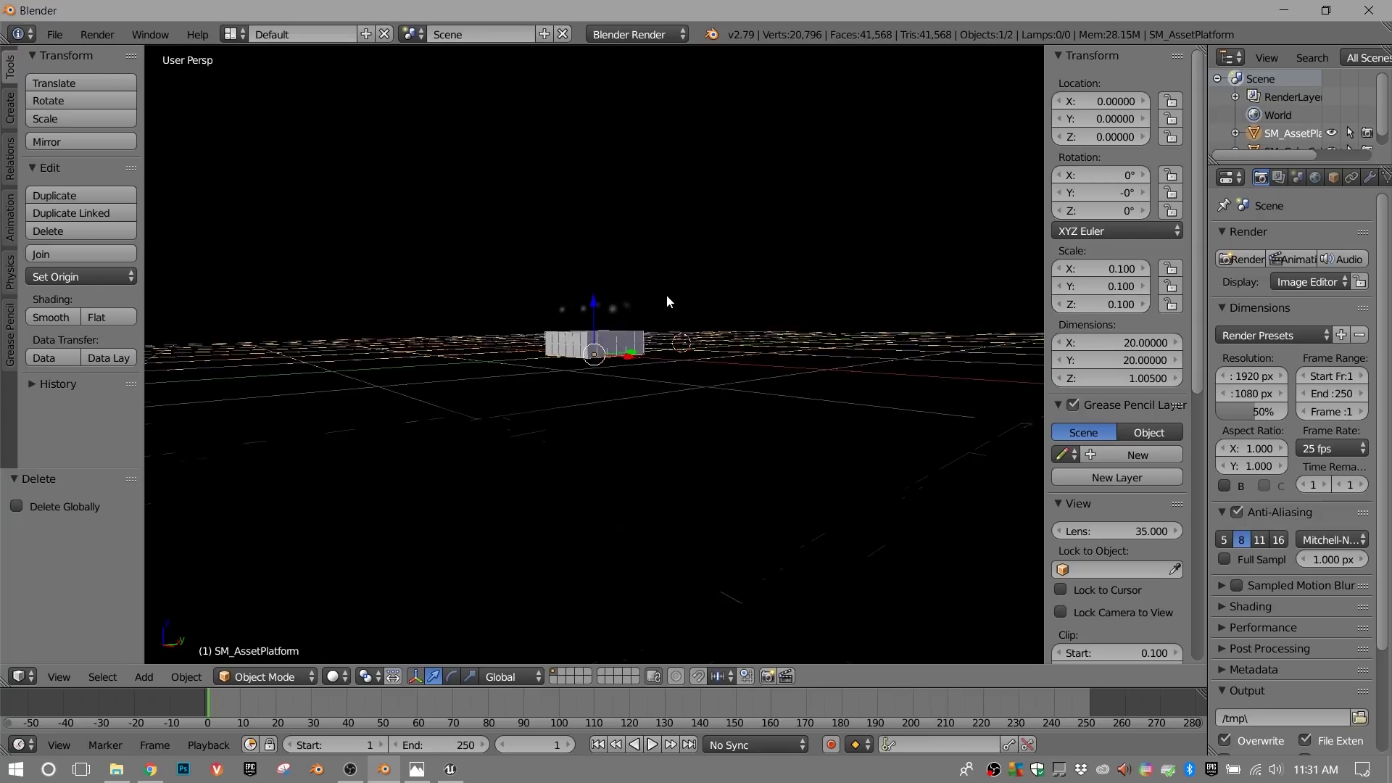
{"action": "right_click", "coordinate": [584, 331]}
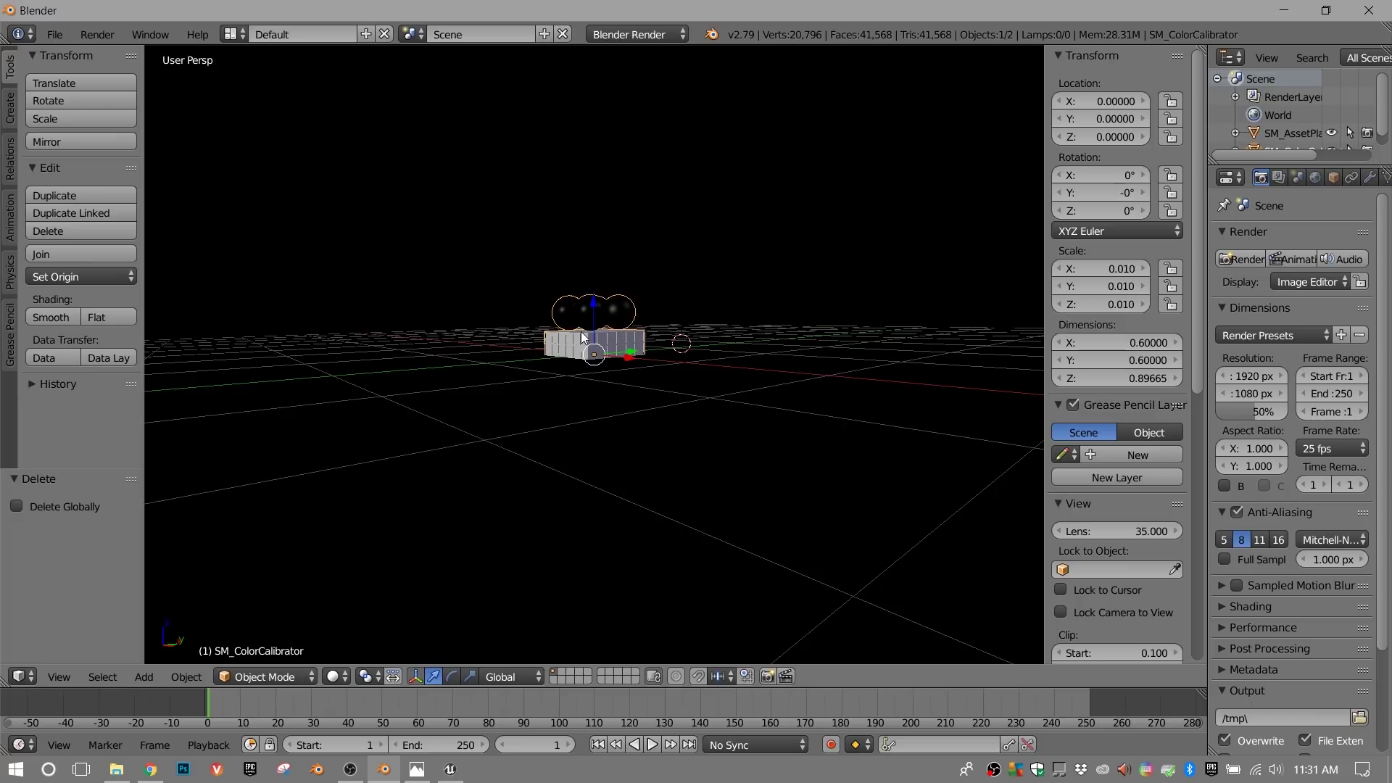
{"action": "middle_click_drag", "start_coordinate": [649, 341], "coordinate": [663, 346]}
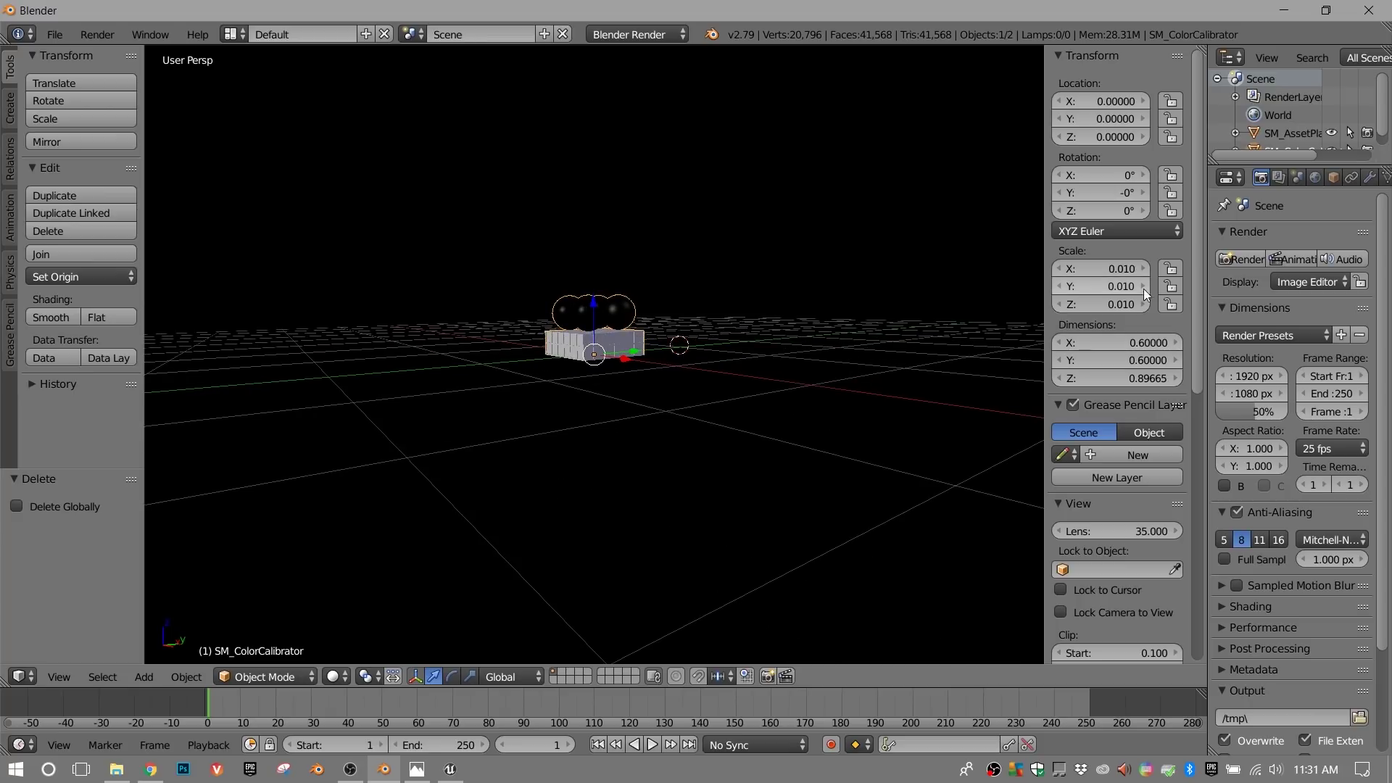
{"action": "left_click", "coordinate": [1108, 272]}
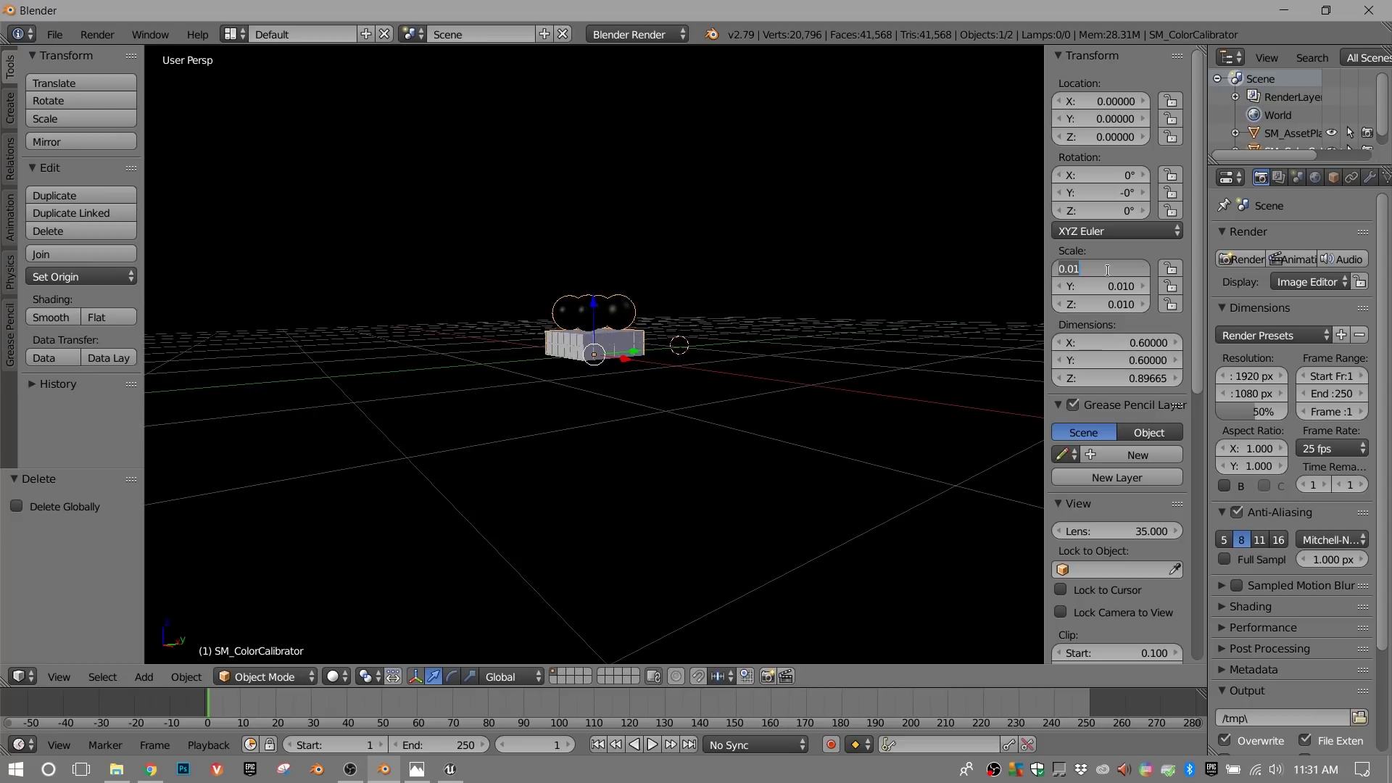
{"action": "key", "text": "BackSpace"}
{"action": "type", "text": ".05"}
{"action": "key", "text": "Return"}
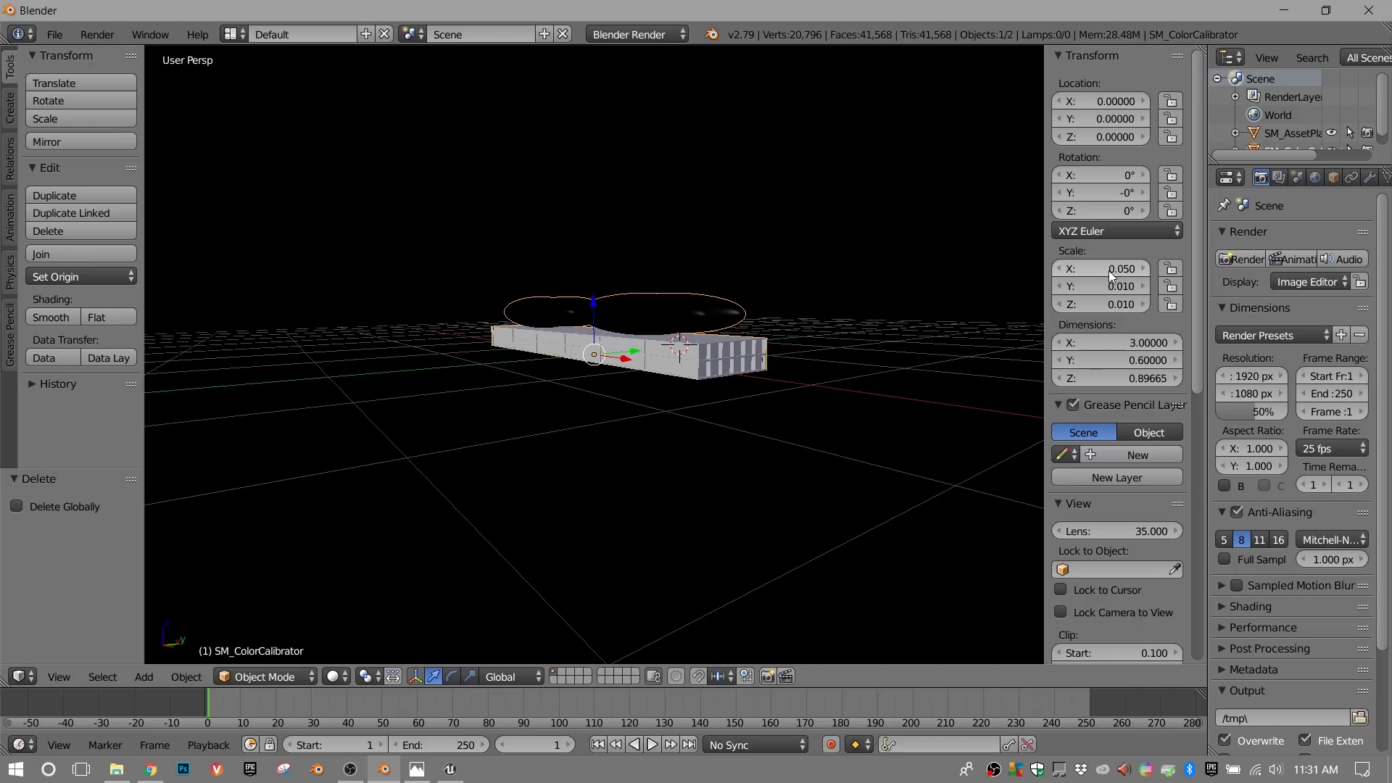
{"action": "left_click", "coordinate": [1108, 286]}
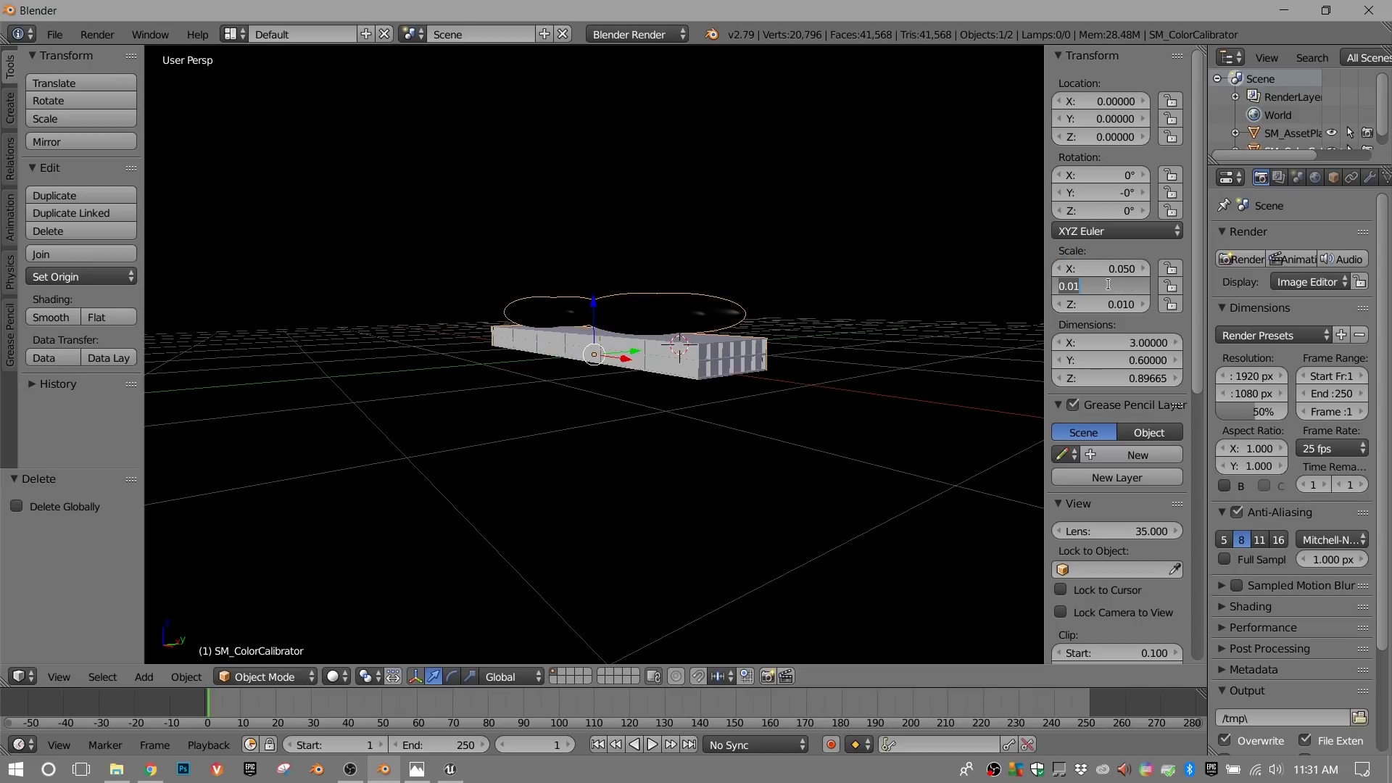
{"action": "type", "text": ".05"}
{"action": "key", "text": "Return"}
{"action": "left_click", "coordinate": [1108, 304]}
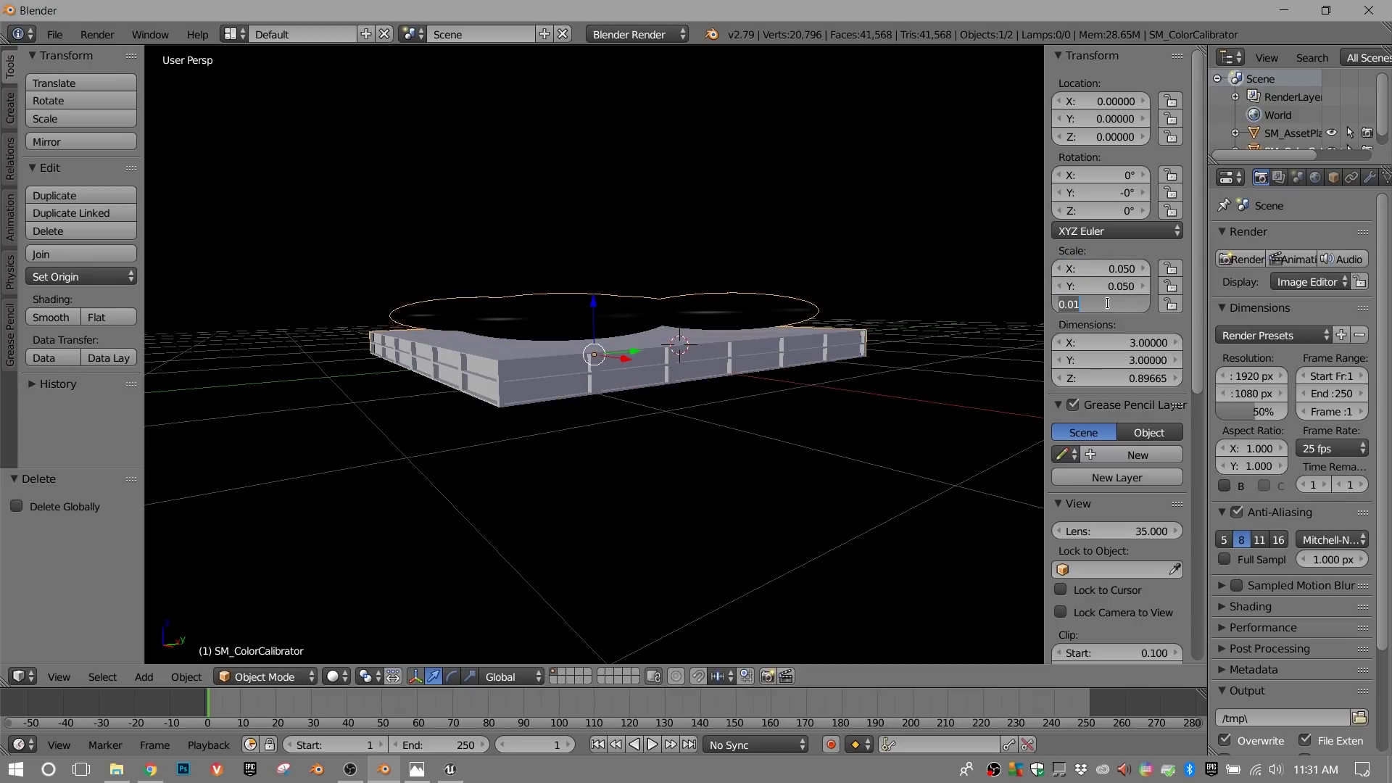
{"action": "key", "text": "BackSpace"}
{"action": "type", "text": ".05"}
{"action": "key", "text": "Return"}
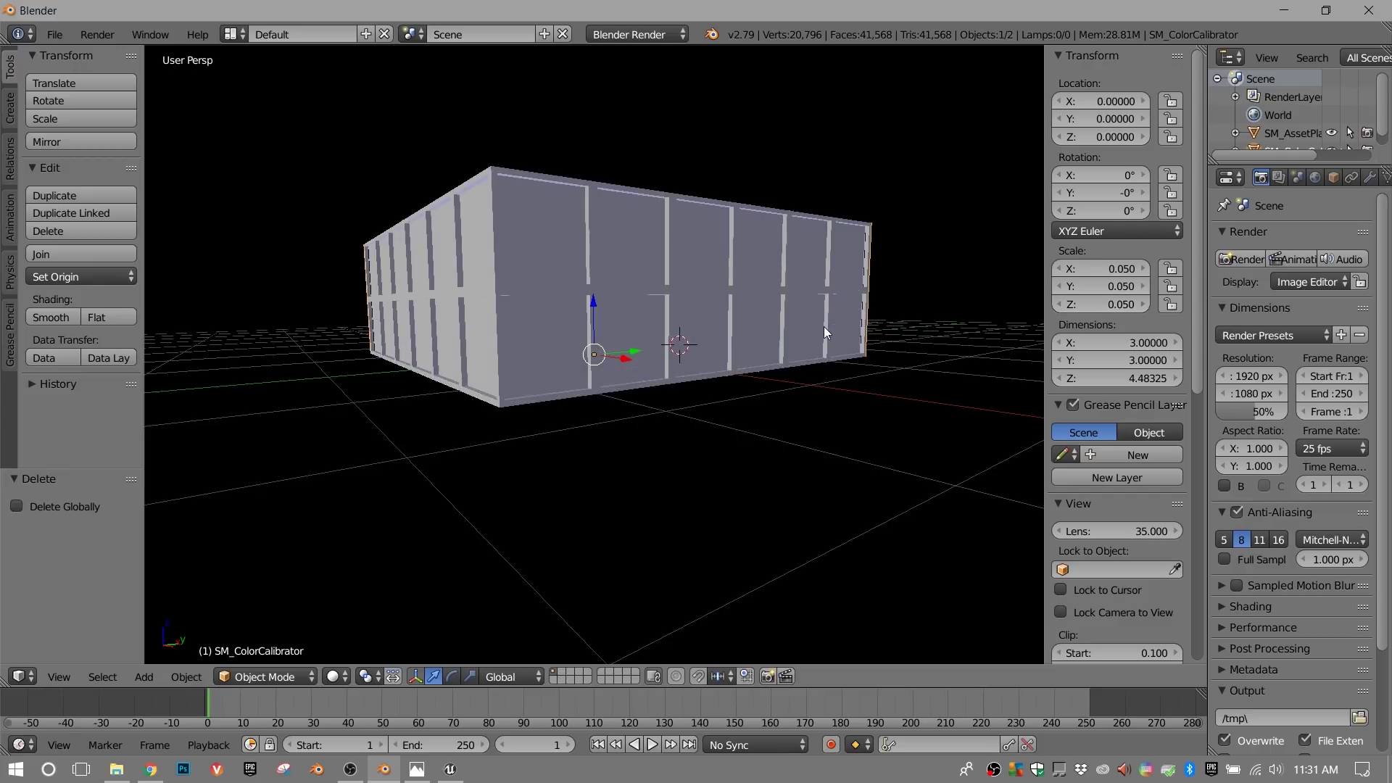
- Move SM_ColorCalibrator up 3 units along the Z axis, above the platform
{"action": "scroll", "coordinate": [790, 330], "scroll_direction": "down", "scroll_amount": 10}
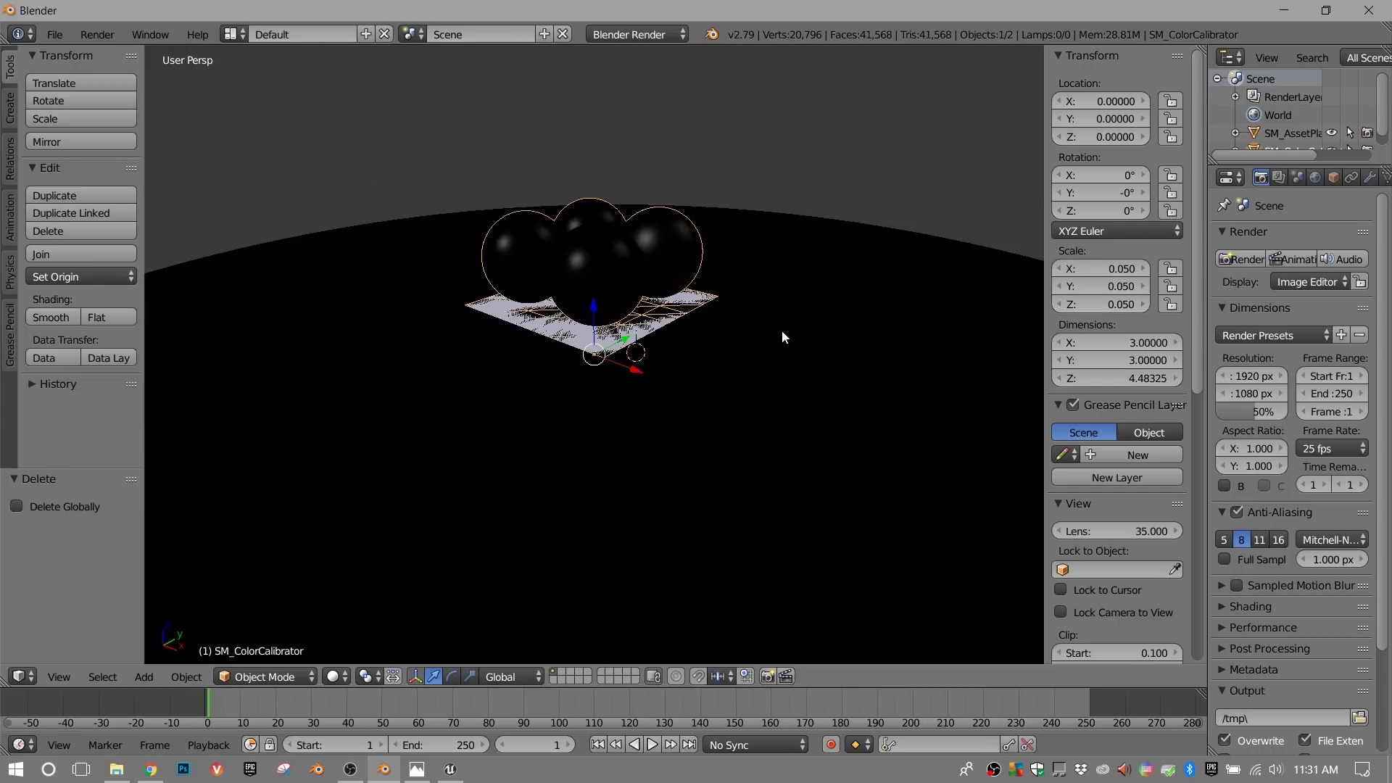
{"action": "mouse_move", "coordinate": [680, 367]}
{"action": "middle_mouse_down"}
{"action": "mouse_move", "coordinate": [709, 348]}
{"action": "mouse_move", "coordinate": [681, 389]}
{"action": "mouse_move", "coordinate": [662, 377]}
{"action": "middle_mouse_up"}
{"action": "scroll", "coordinate": [630, 368], "scroll_direction": "up", "scroll_amount": 3}
{"action": "scroll", "coordinate": [678, 387], "scroll_direction": "up", "scroll_amount": 3}
{"action": "left_click_drag", "start_coordinate": [635, 319], "coordinate": [641, 196]}
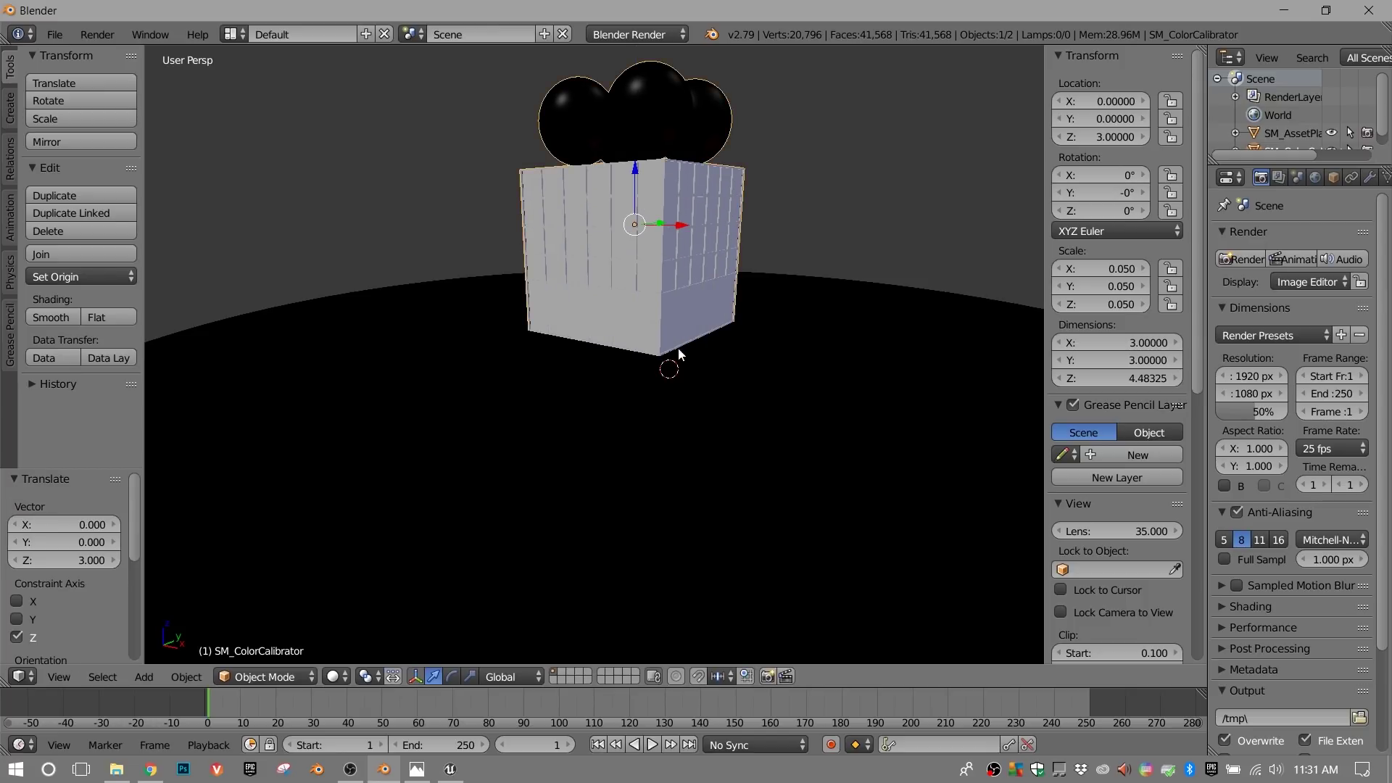
- Switch to Unreal, select BP_LightStage and locate its HDRI cubemap asset in the Content Browser
{"action": "scroll", "coordinate": [724, 371], "scroll_direction": "down", "scroll_amount": 6}
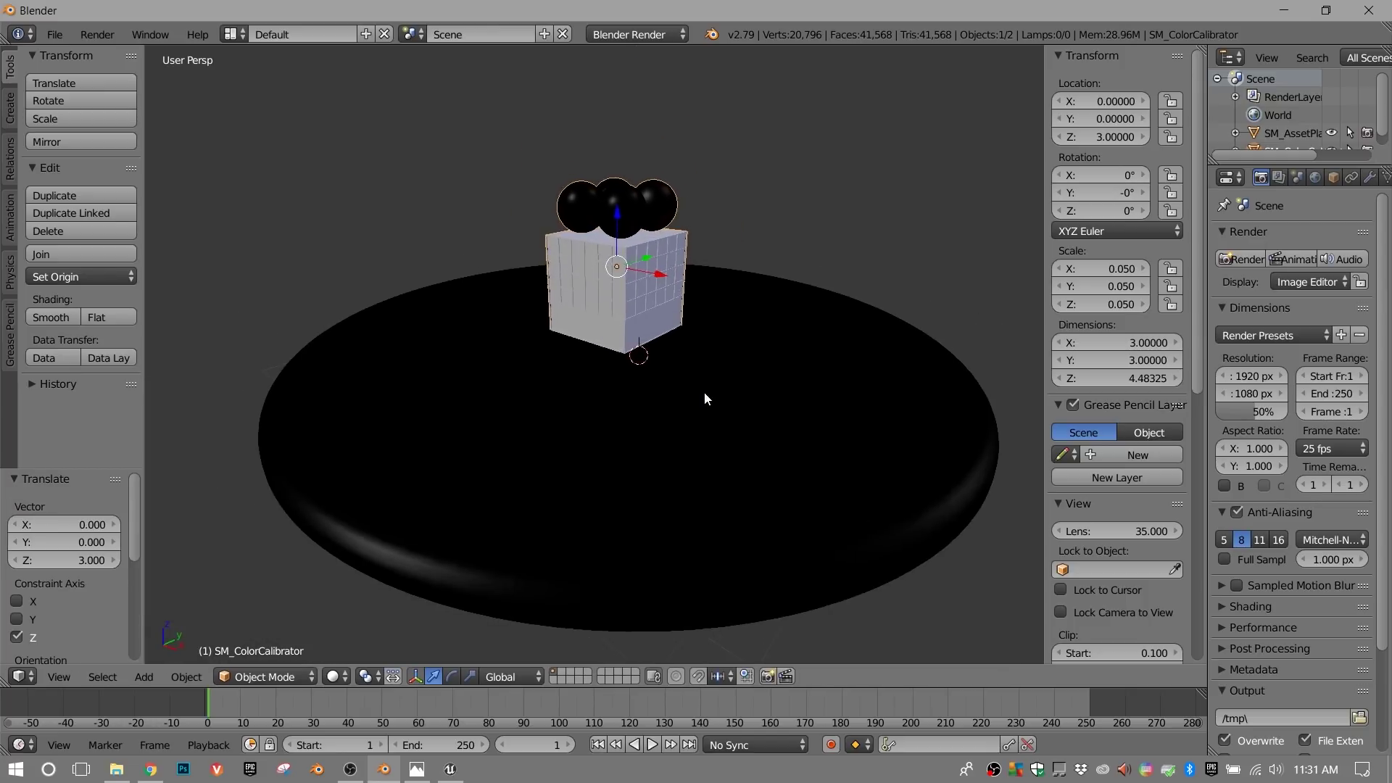
{"action": "scroll", "coordinate": [706, 394], "scroll_direction": "up", "scroll_amount": 4}
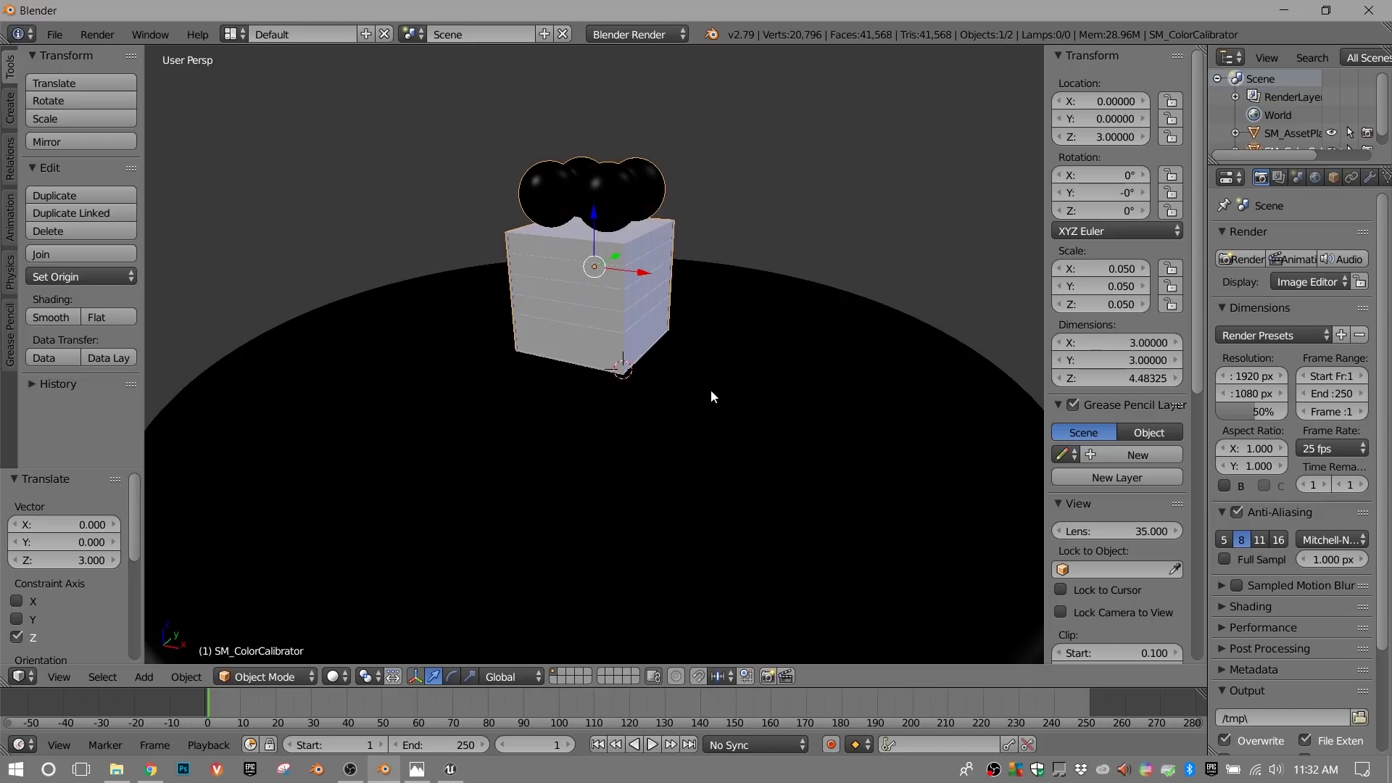
{"action": "left_click", "coordinate": [450, 769]}
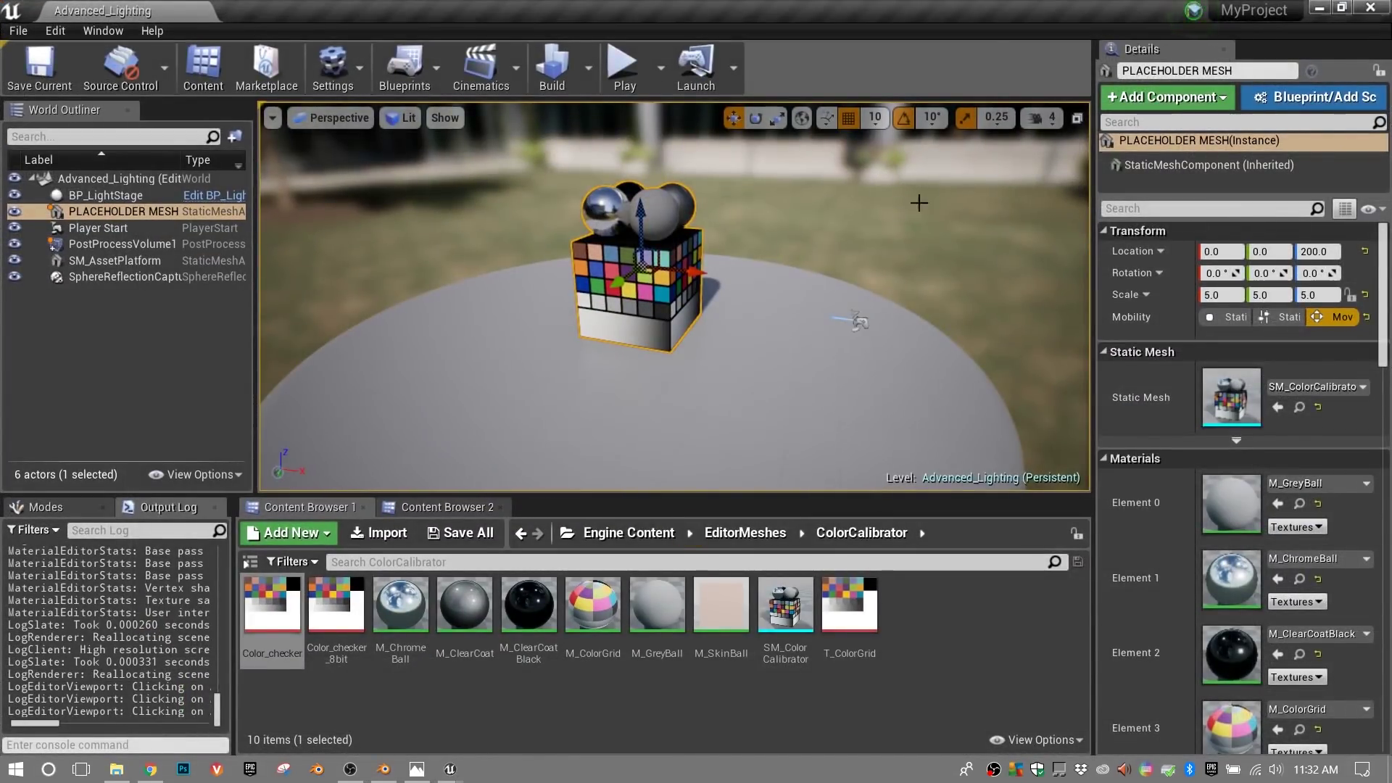
{"action": "left_click", "coordinate": [876, 194]}
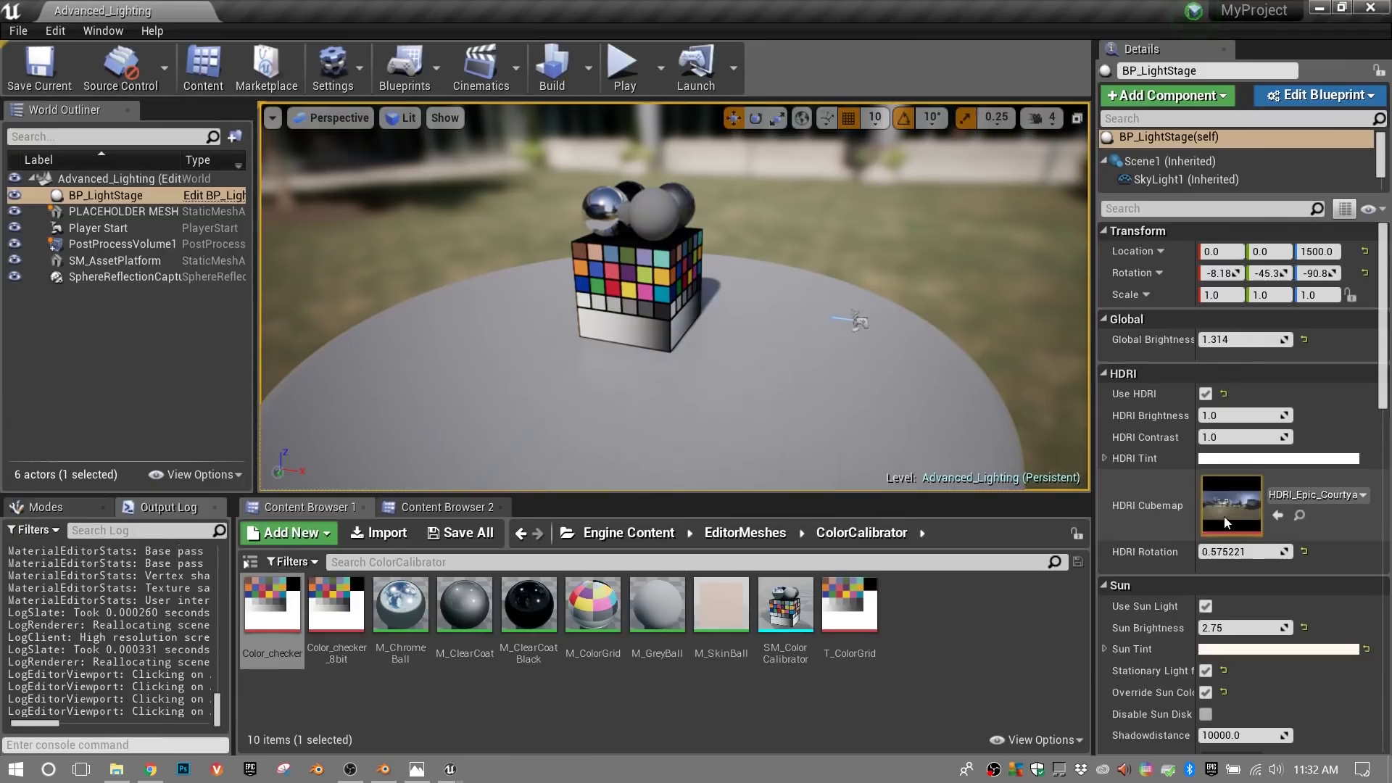
{"action": "left_click", "coordinate": [1299, 516]}
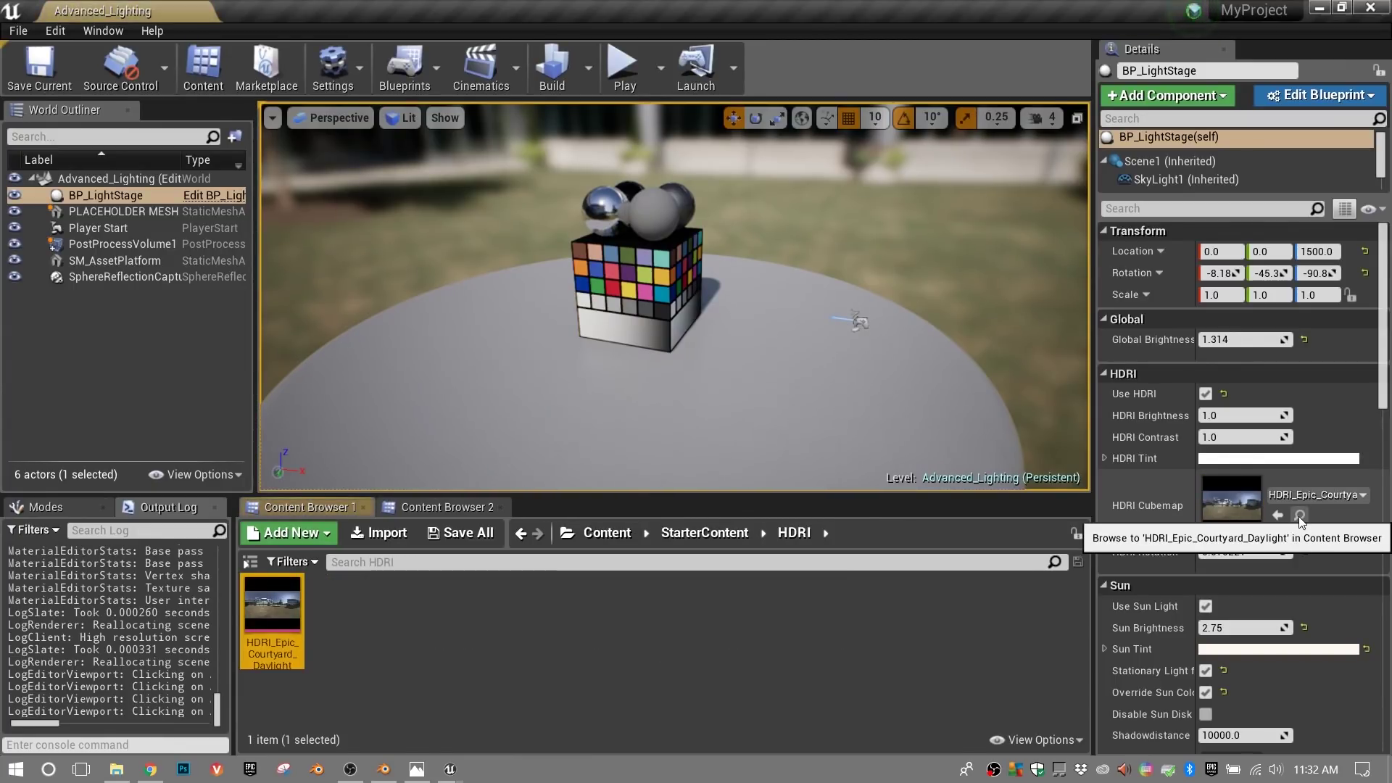
- Export the HDRI_Epic_Courtyard_Daylight asset as an HDR file into the WorkFiles folder
{"action": "right_click", "coordinate": [277, 607]}
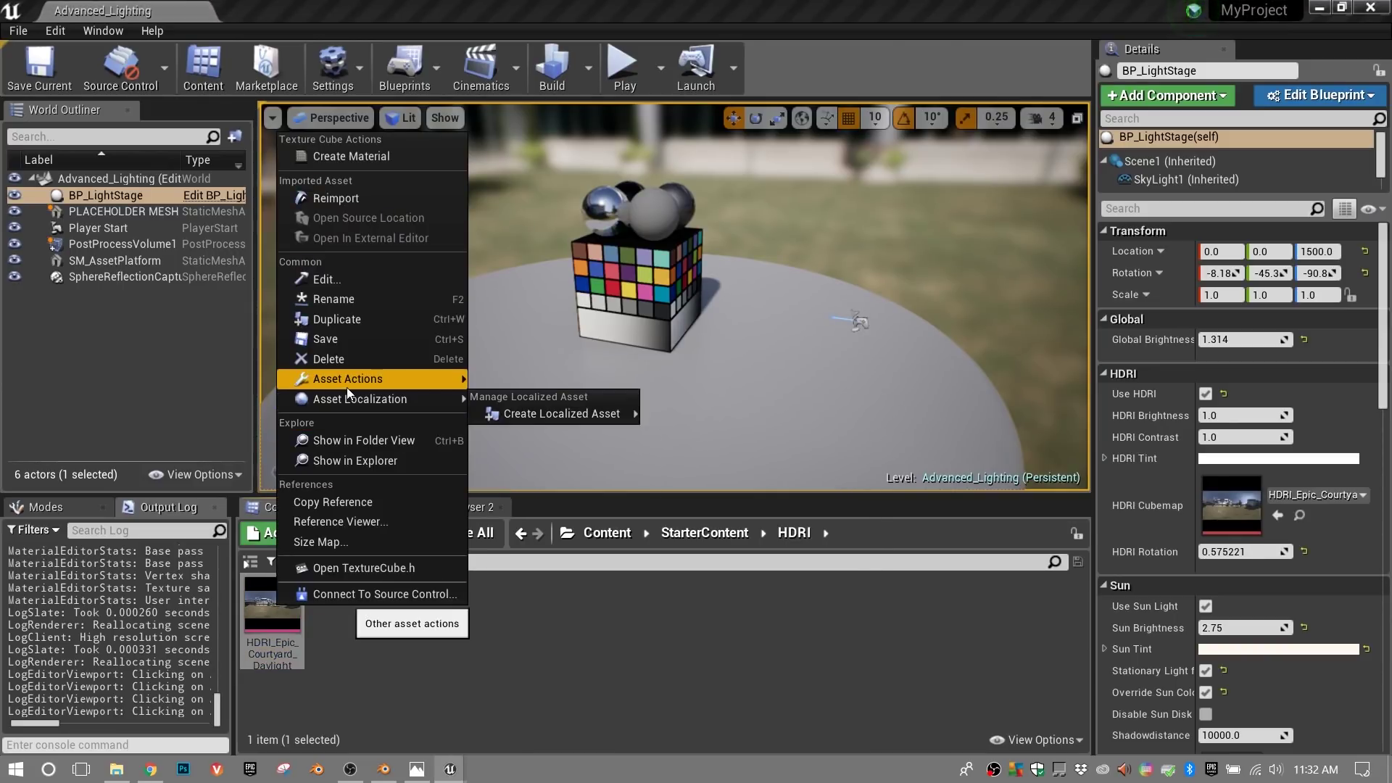
{"action": "mouse_move", "coordinate": [347, 380]}
{"action": "left_click", "coordinate": [549, 463]}
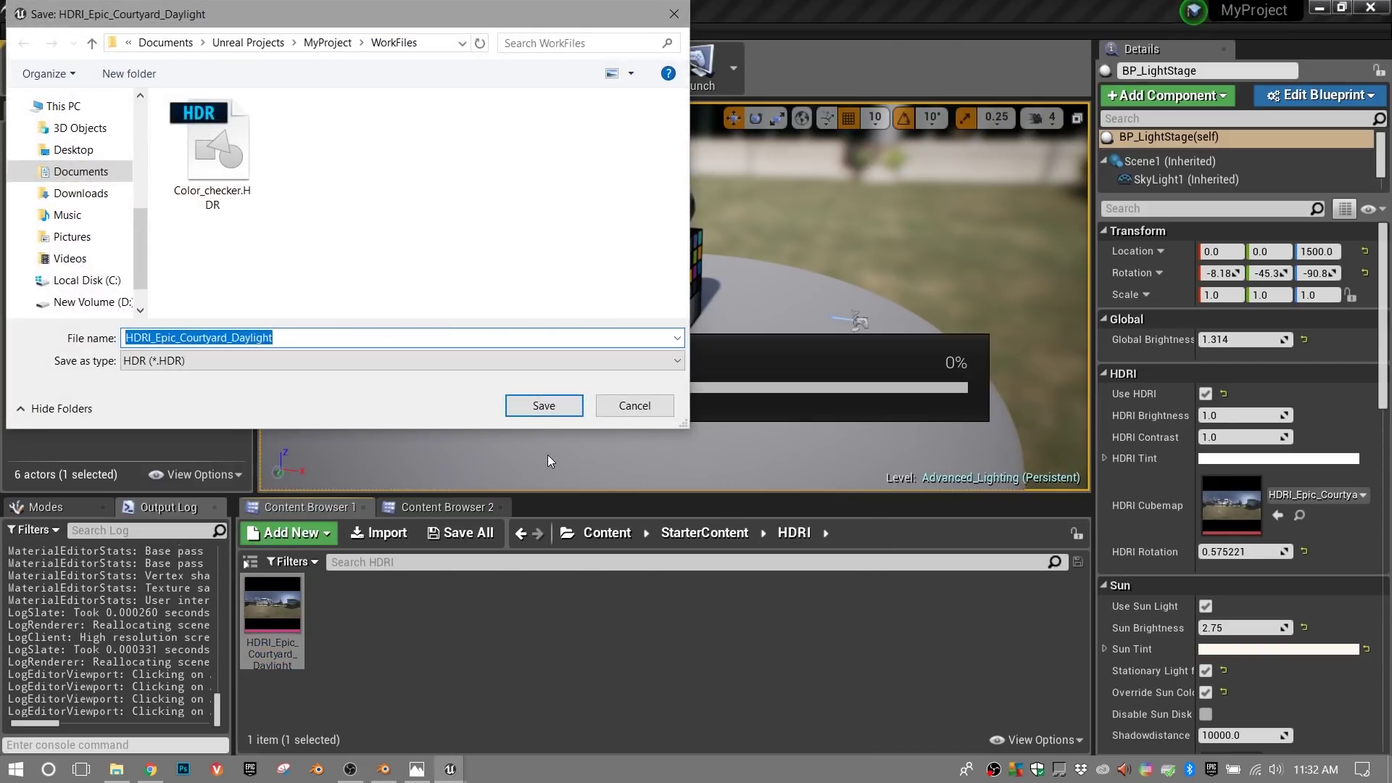
{"action": "left_click", "coordinate": [542, 406]}
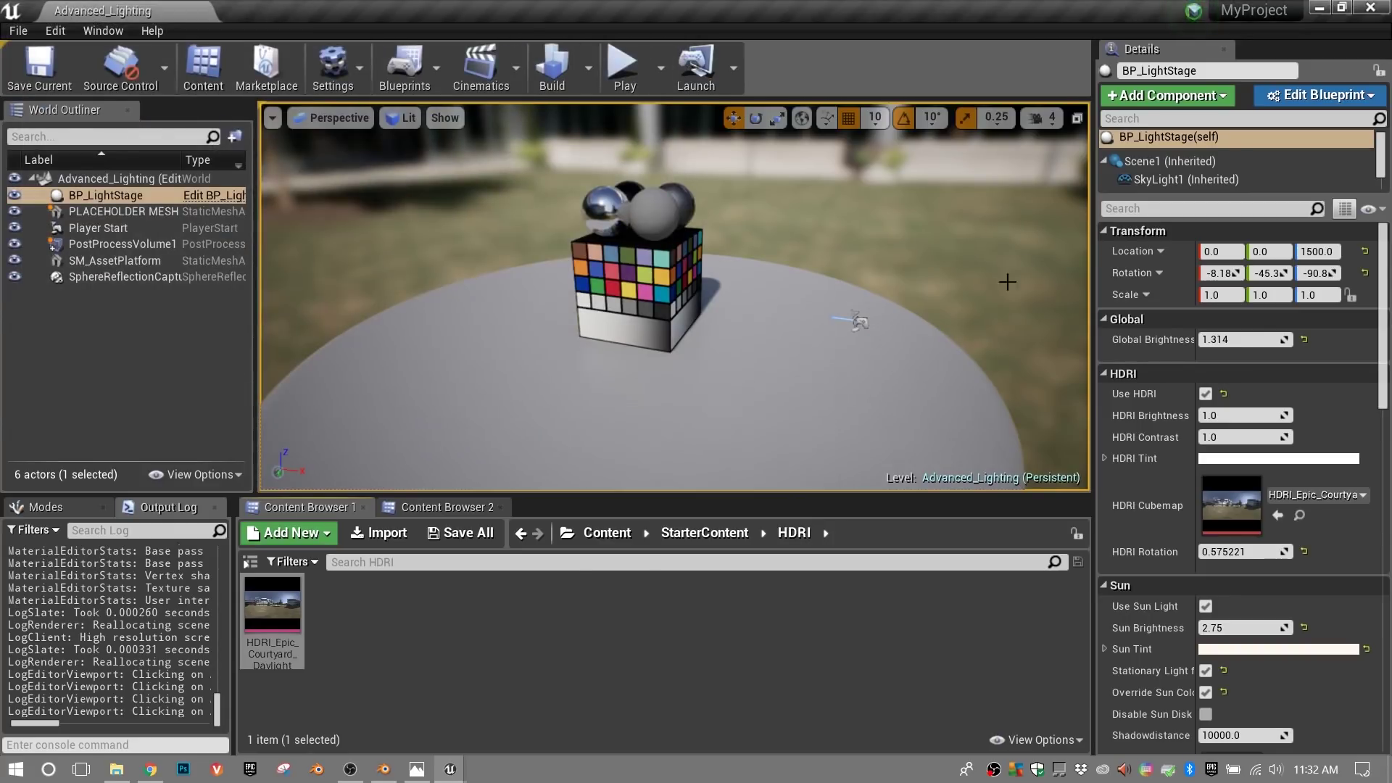
- Switch to Blender, set the render engine to Cycles Render and enable nodes for the World surface
{"action": "left_click", "coordinate": [383, 768]}
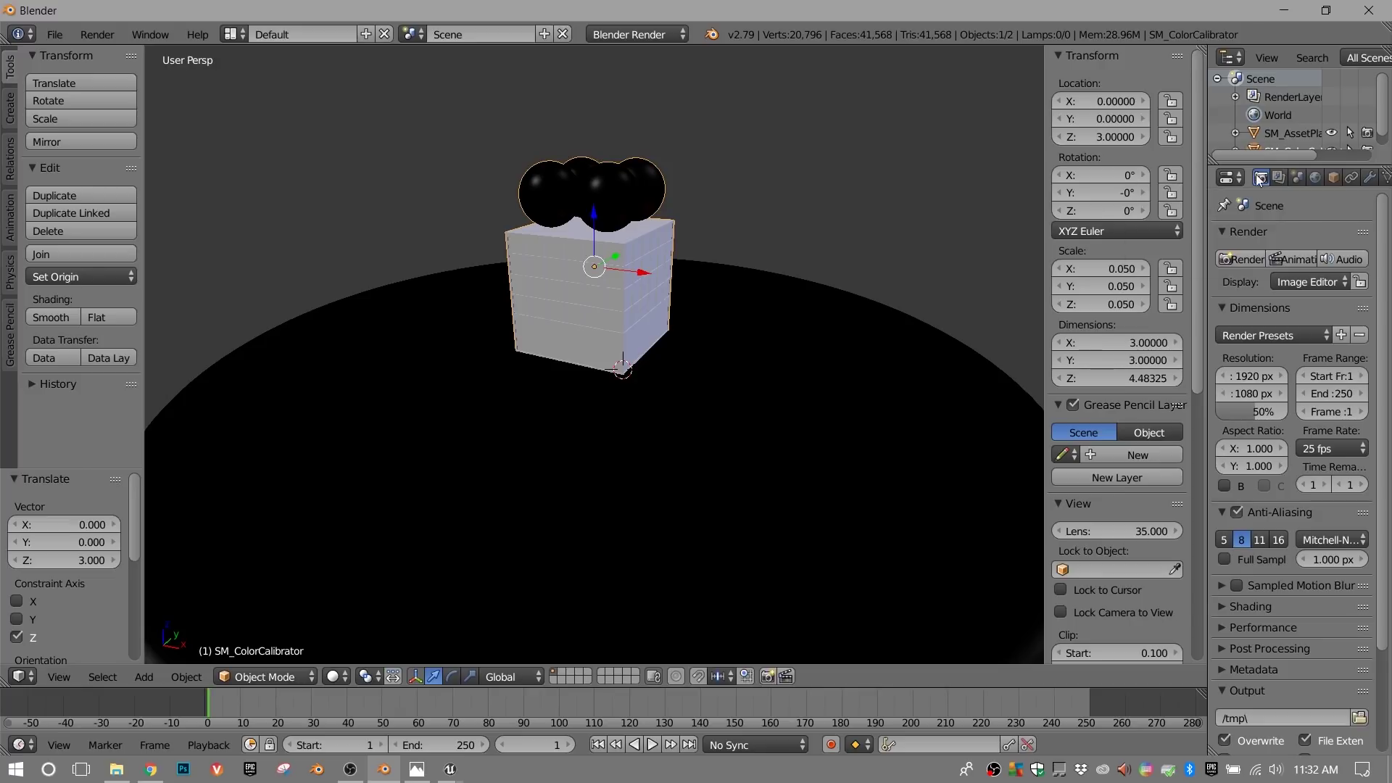
{"action": "left_click", "coordinate": [678, 35]}
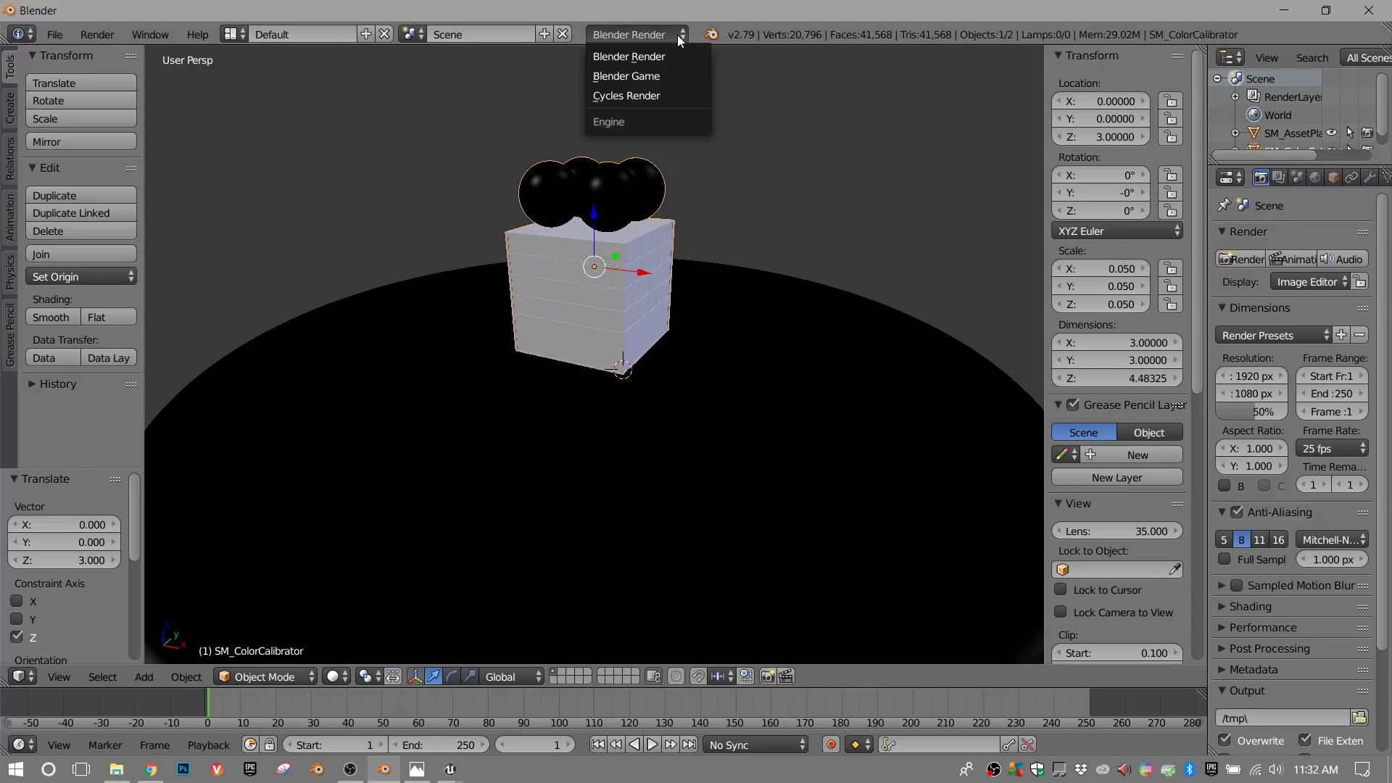
{"action": "left_click", "coordinate": [650, 96]}
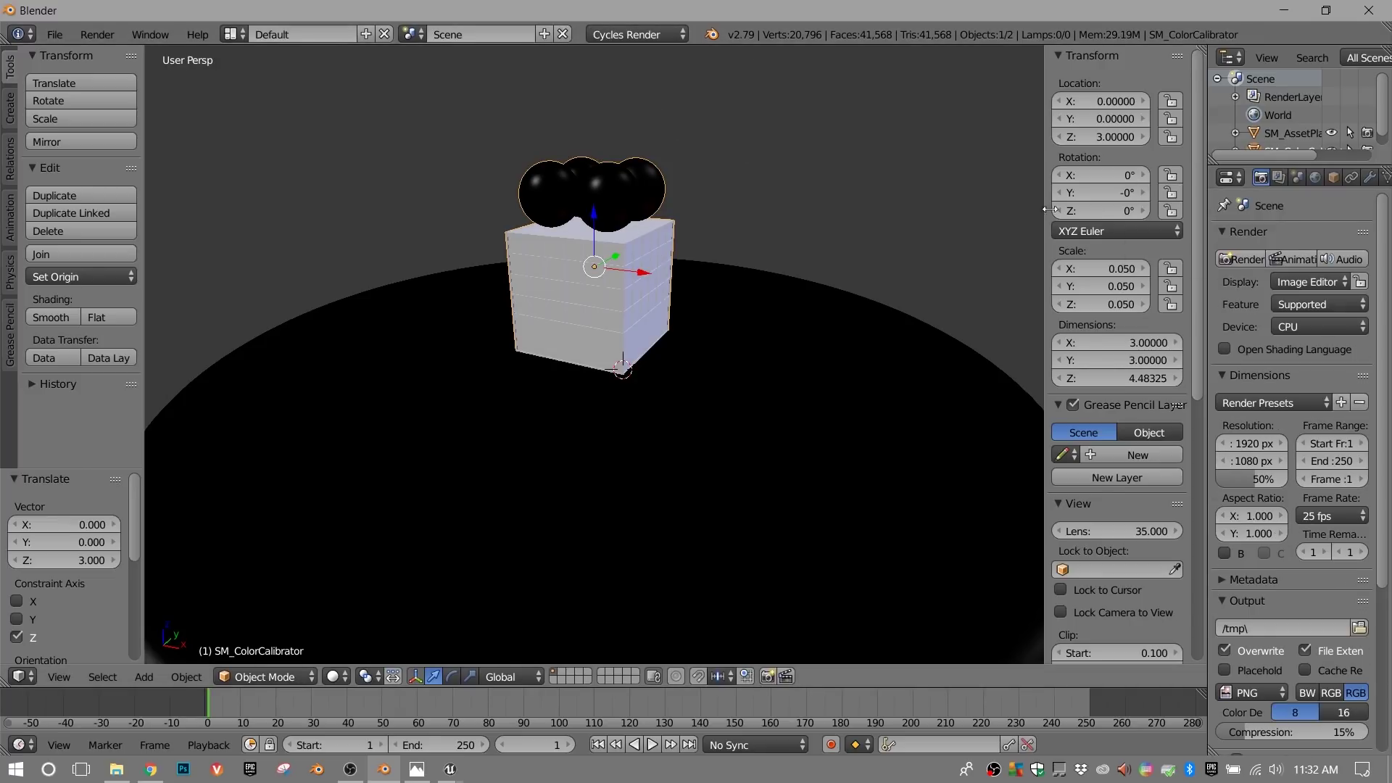
{"action": "left_click", "coordinate": [1312, 178]}
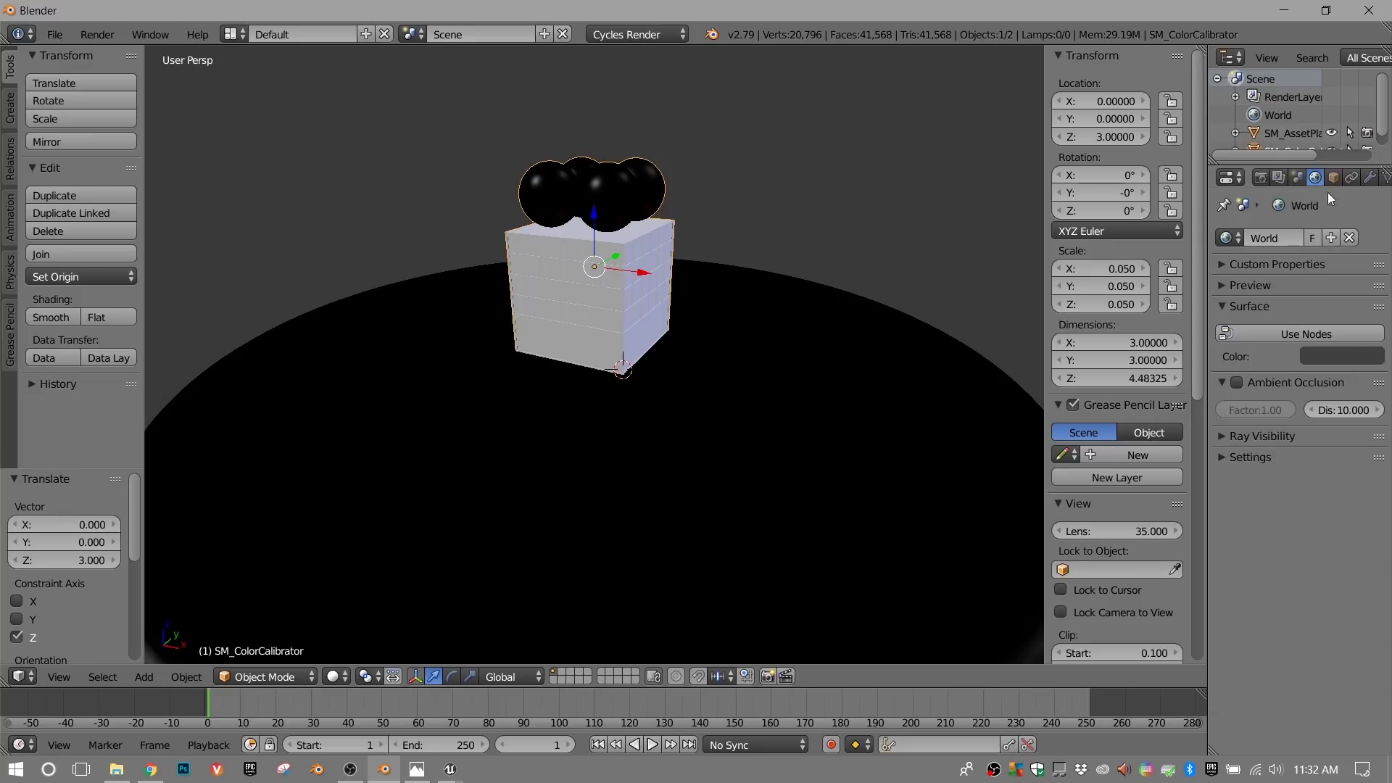
{"action": "left_click", "coordinate": [1306, 331]}
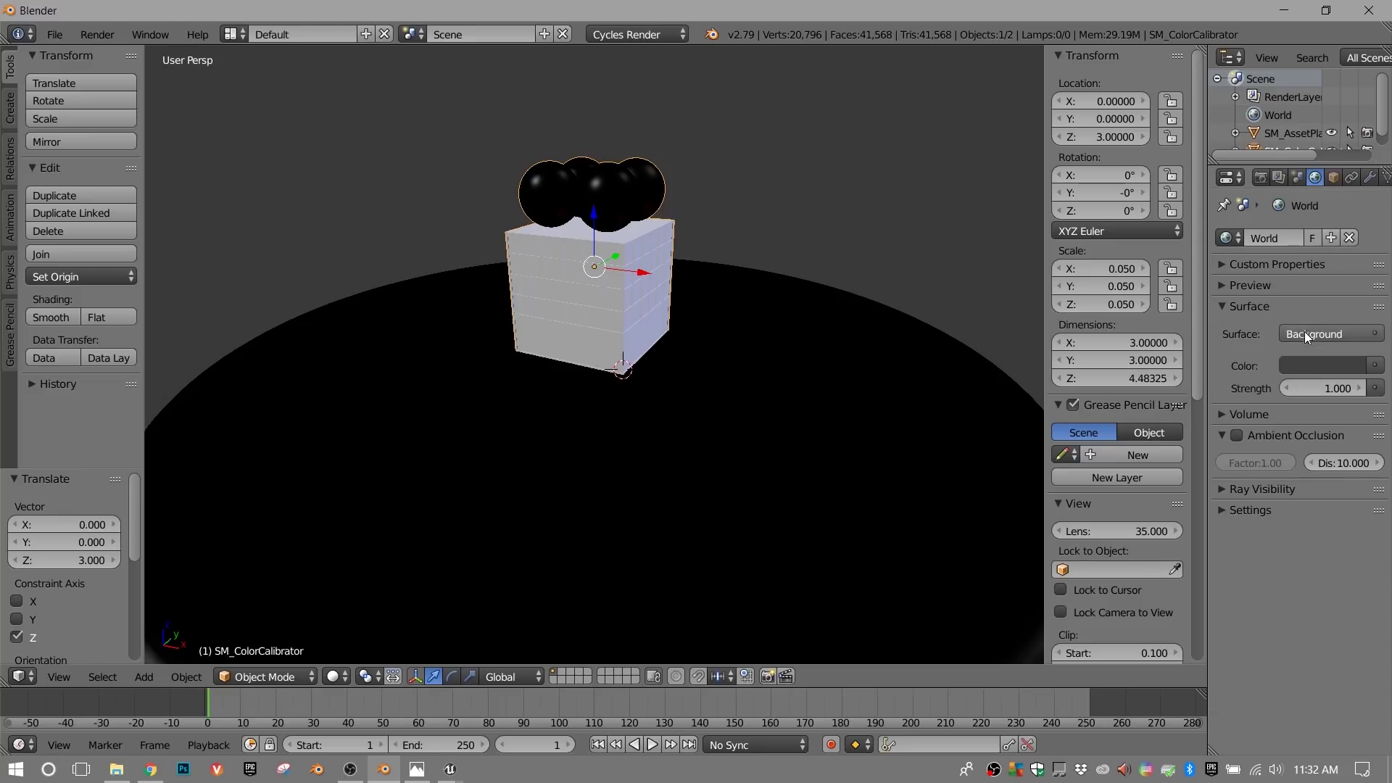
- Split the 3D view horizontally and turn the upper area into a Node Editor showing the World nodes
{"action": "left_click_drag", "start_coordinate": [1200, 49], "coordinate": [1189, 288]}
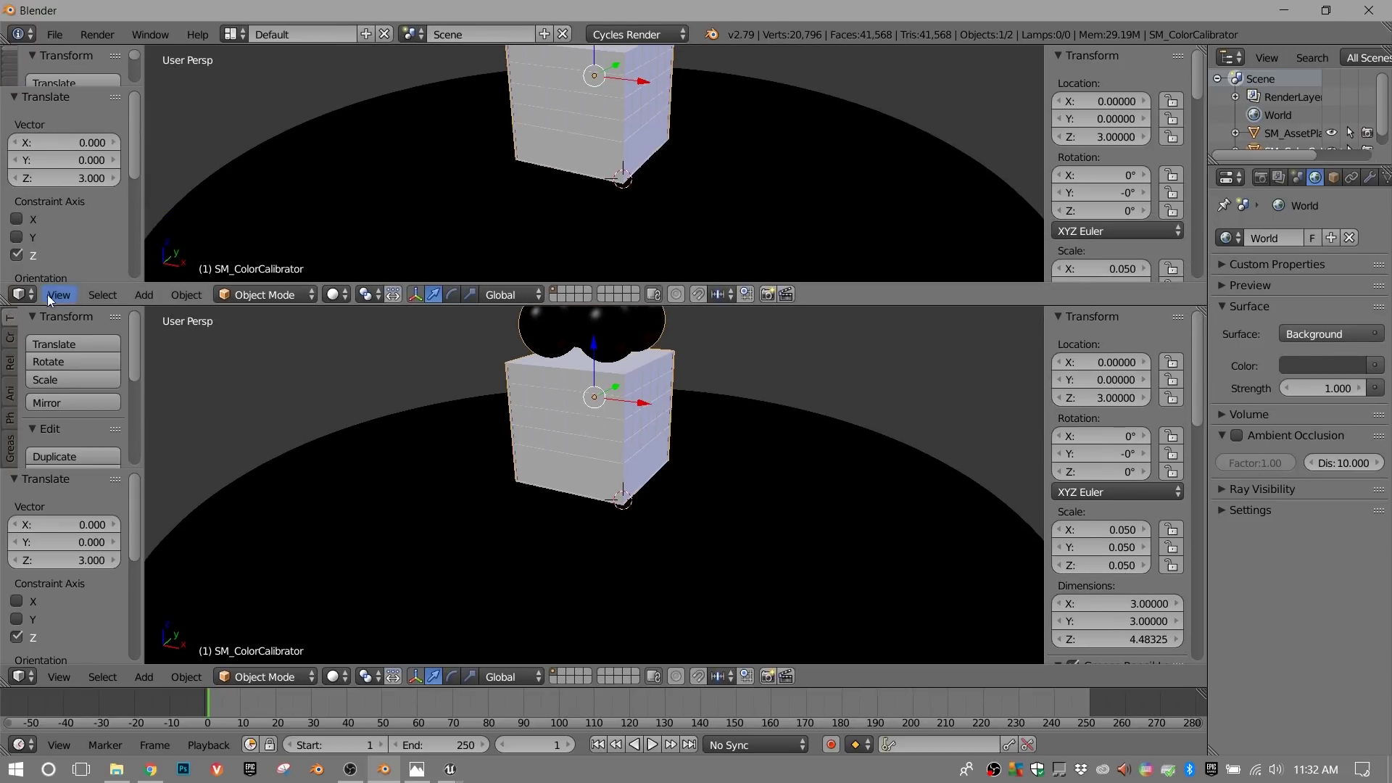
{"action": "left_click", "coordinate": [21, 294]}
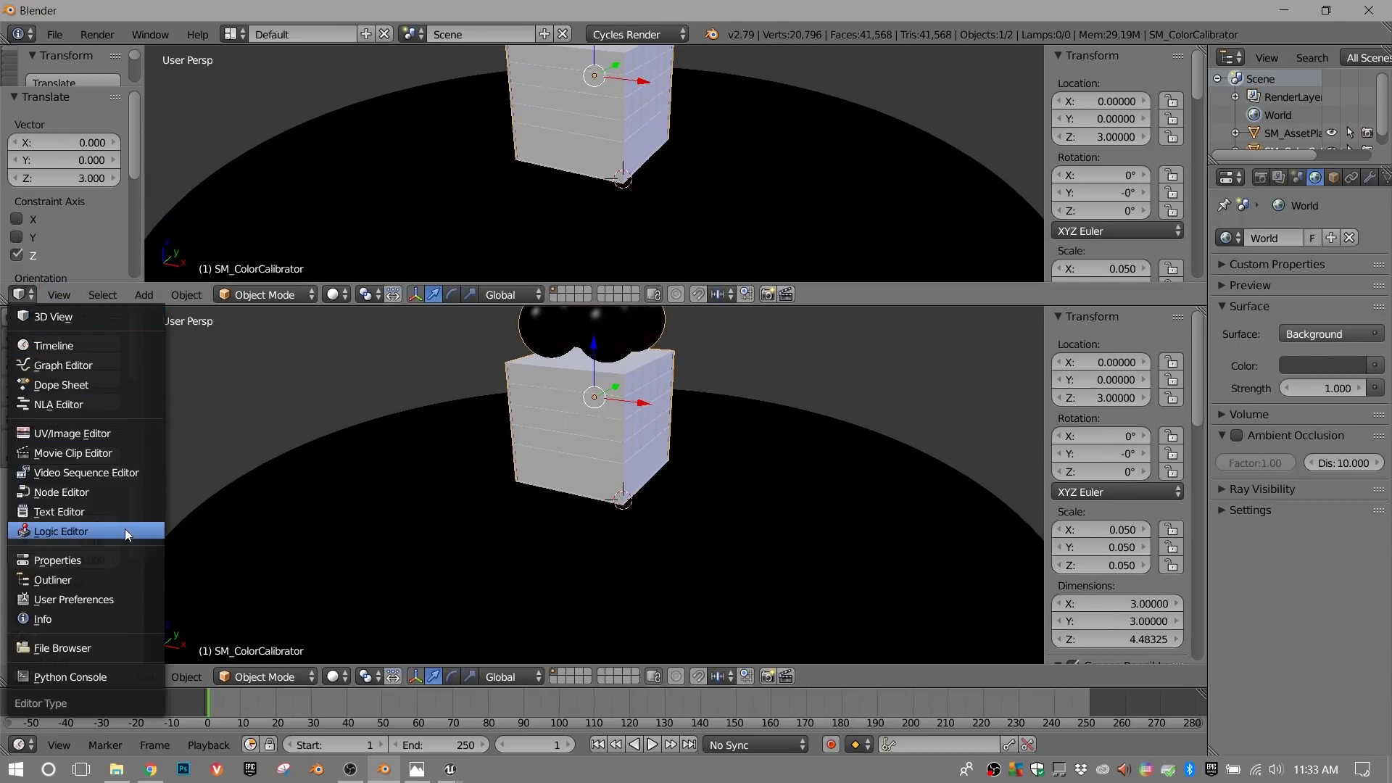
{"action": "left_click", "coordinate": [90, 495]}
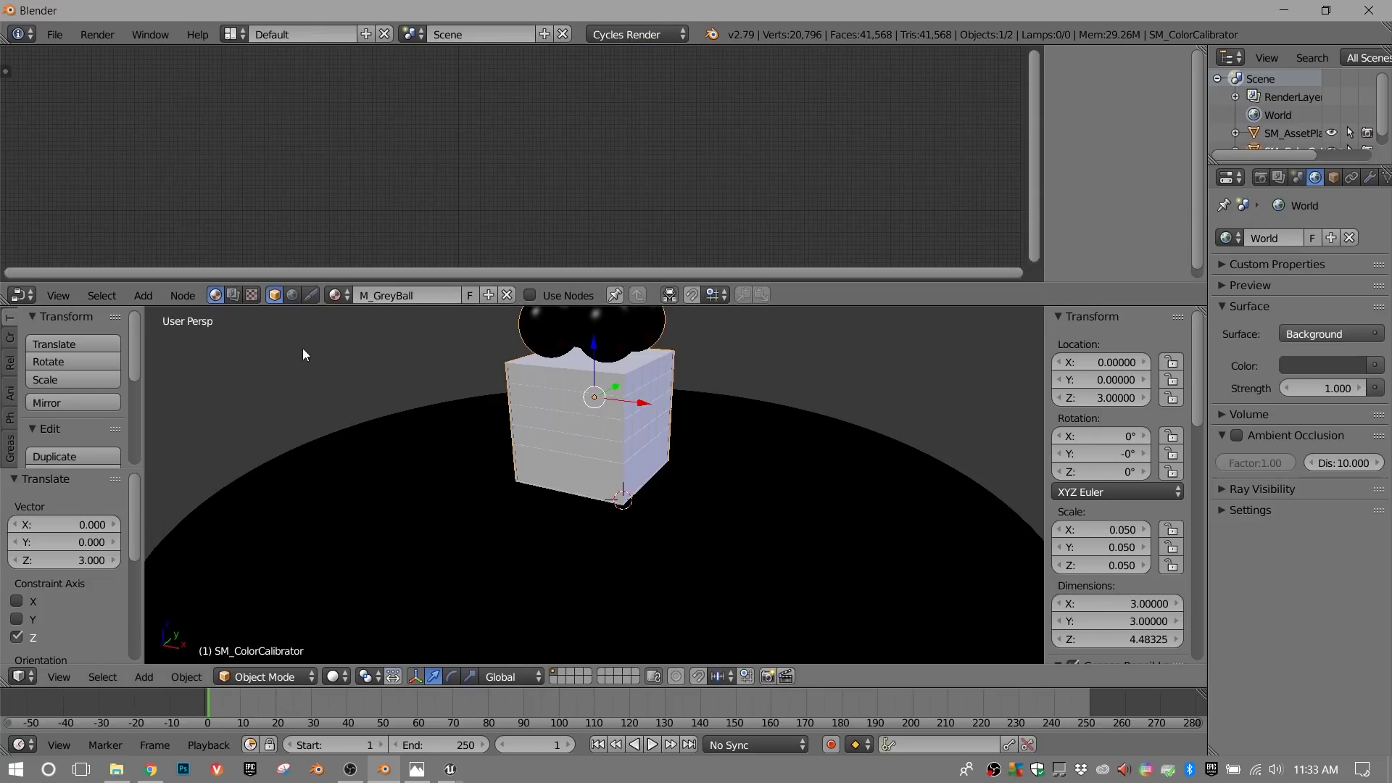
{"action": "left_click", "coordinate": [291, 295]}
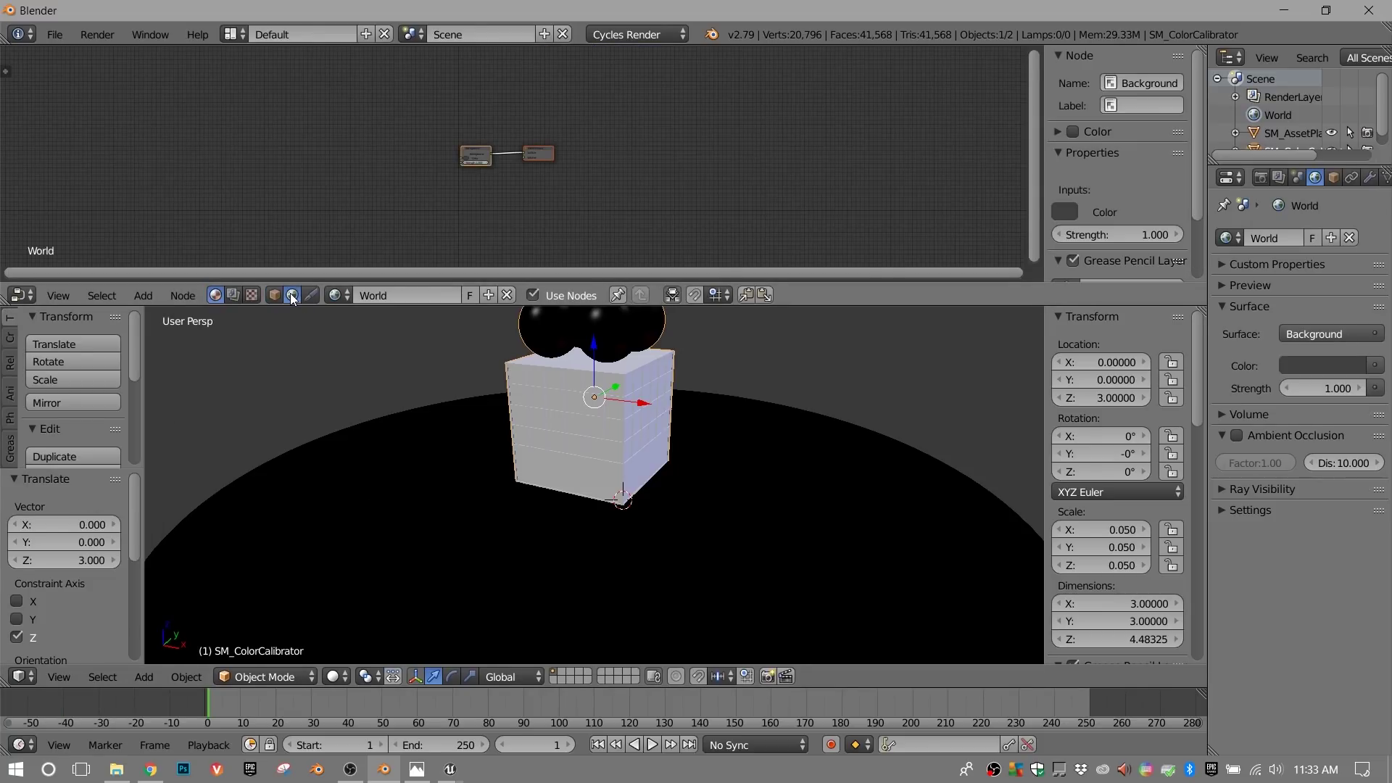
{"action": "scroll", "coordinate": [456, 145], "scroll_direction": "up", "scroll_amount": 4}
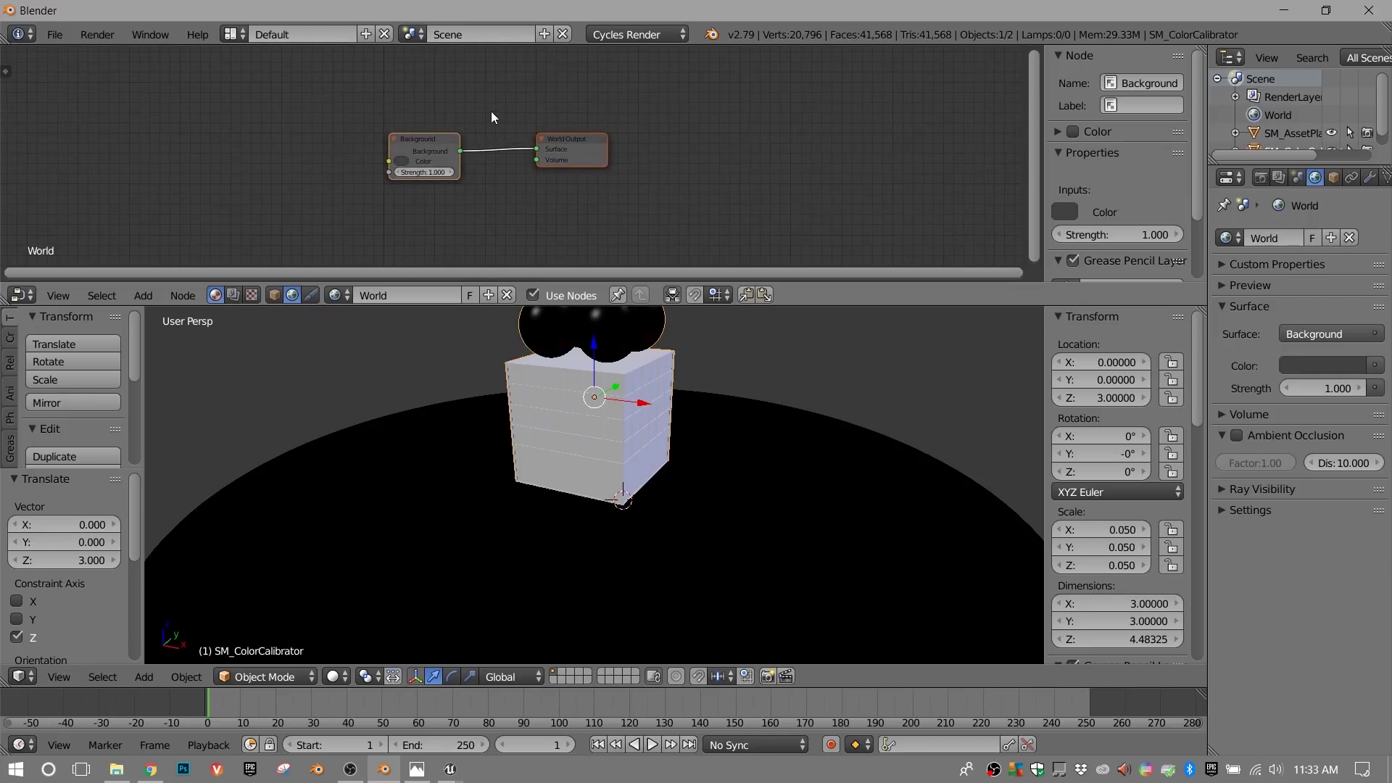
{"action": "middle_click_drag", "start_coordinate": [430, 180], "coordinate": [586, 179]}
{"action": "scroll", "coordinate": [586, 180], "scroll_direction": "up", "scroll_amount": 2}
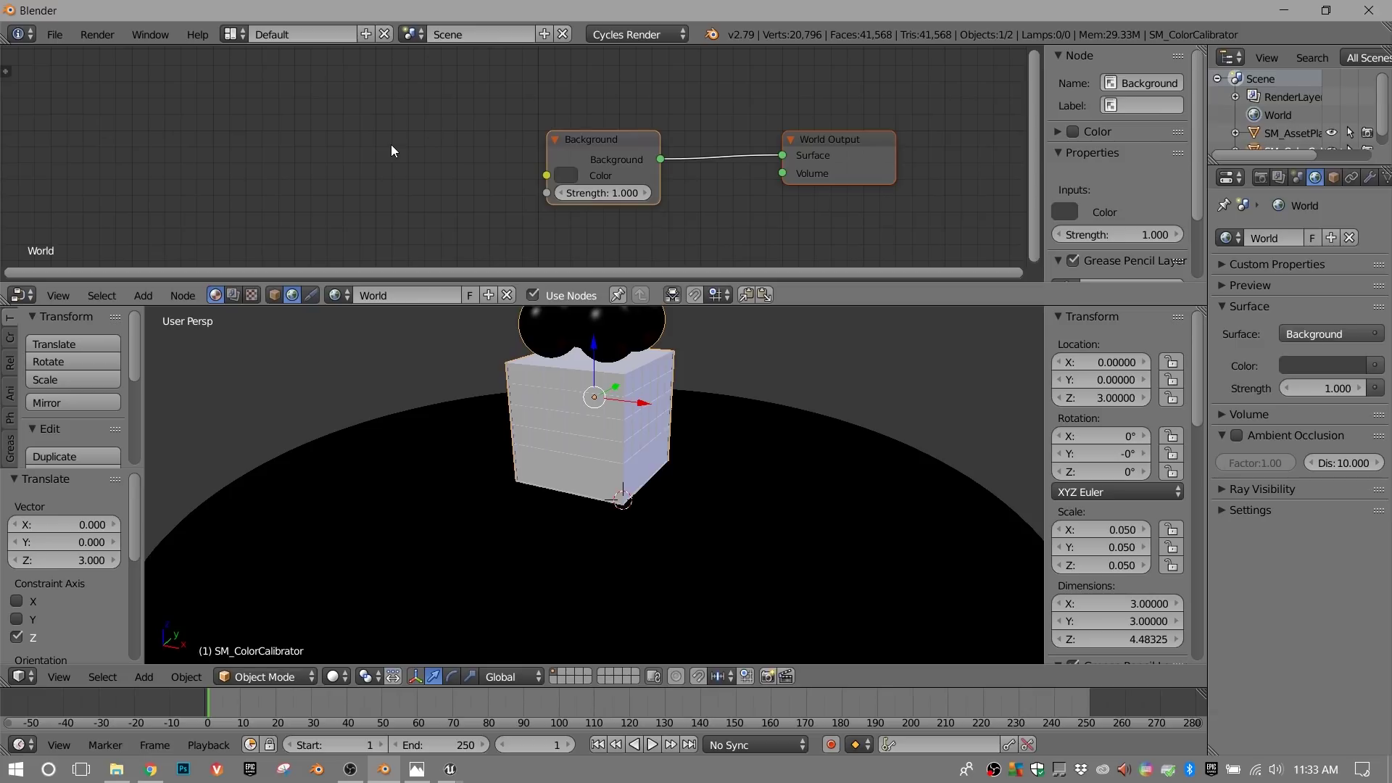
- Add an Environment Texture node to the World nodes and connect its Color output to the Background node's Color input
{"action": "key", "text": "shift+a"}
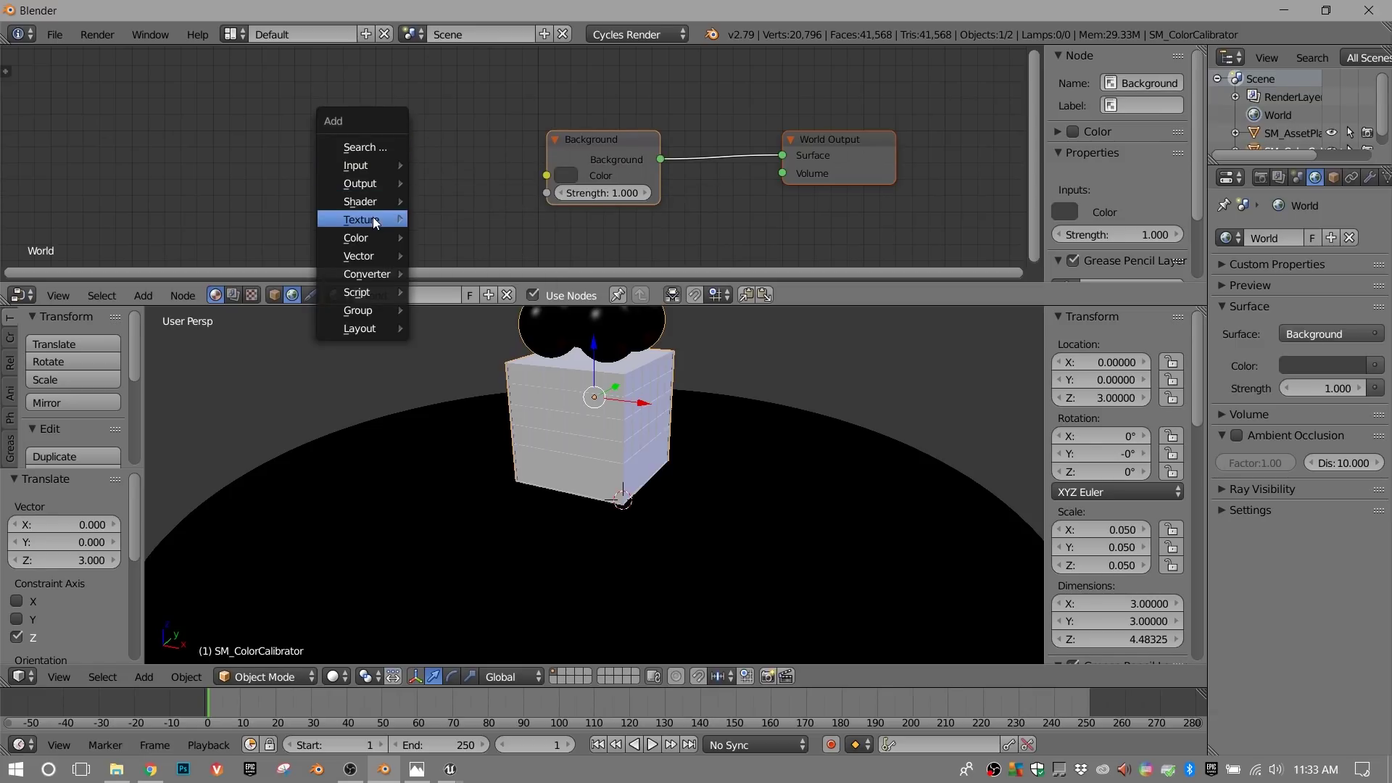
{"action": "mouse_move", "coordinate": [376, 222]}
{"action": "left_click", "coordinate": [454, 258]}
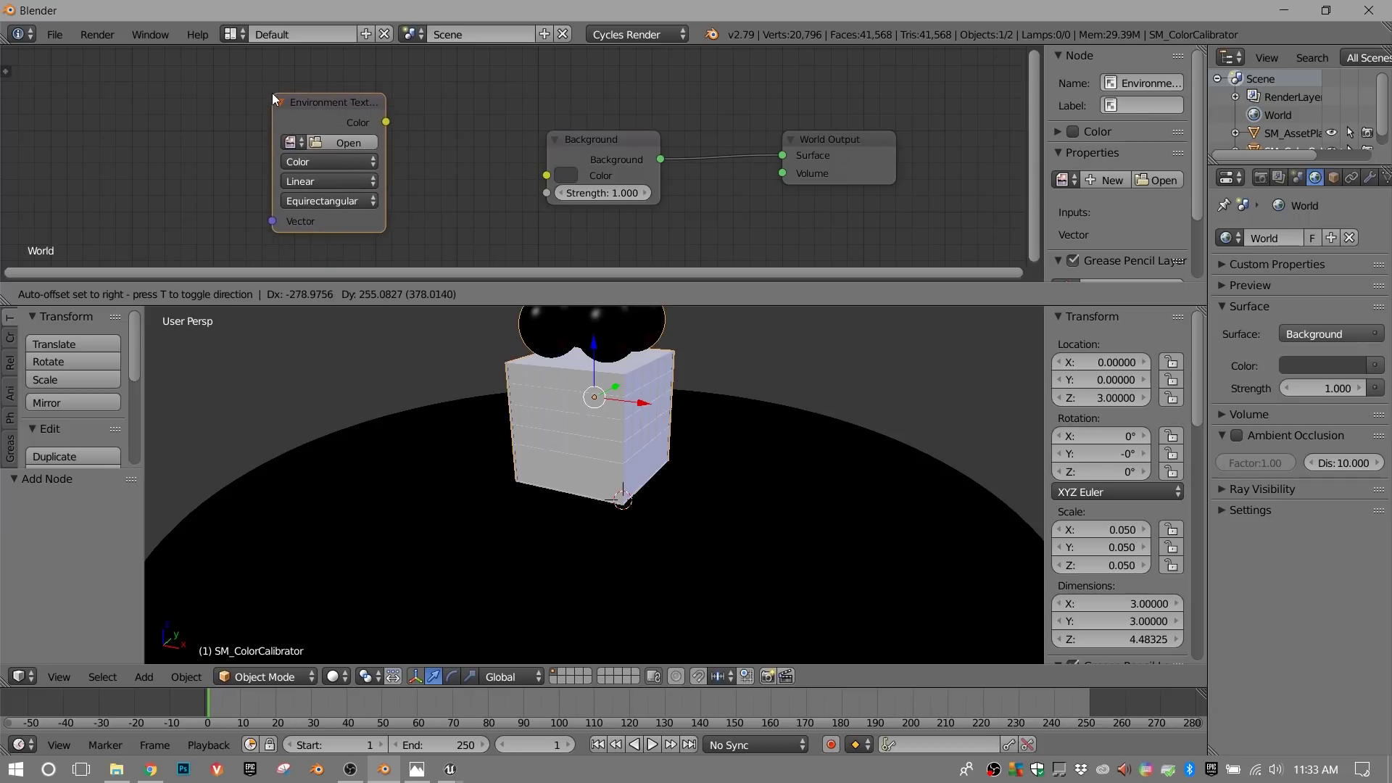
{"action": "left_click", "coordinate": [267, 92]}
{"action": "left_click_drag", "start_coordinate": [381, 122], "coordinate": [550, 177]}
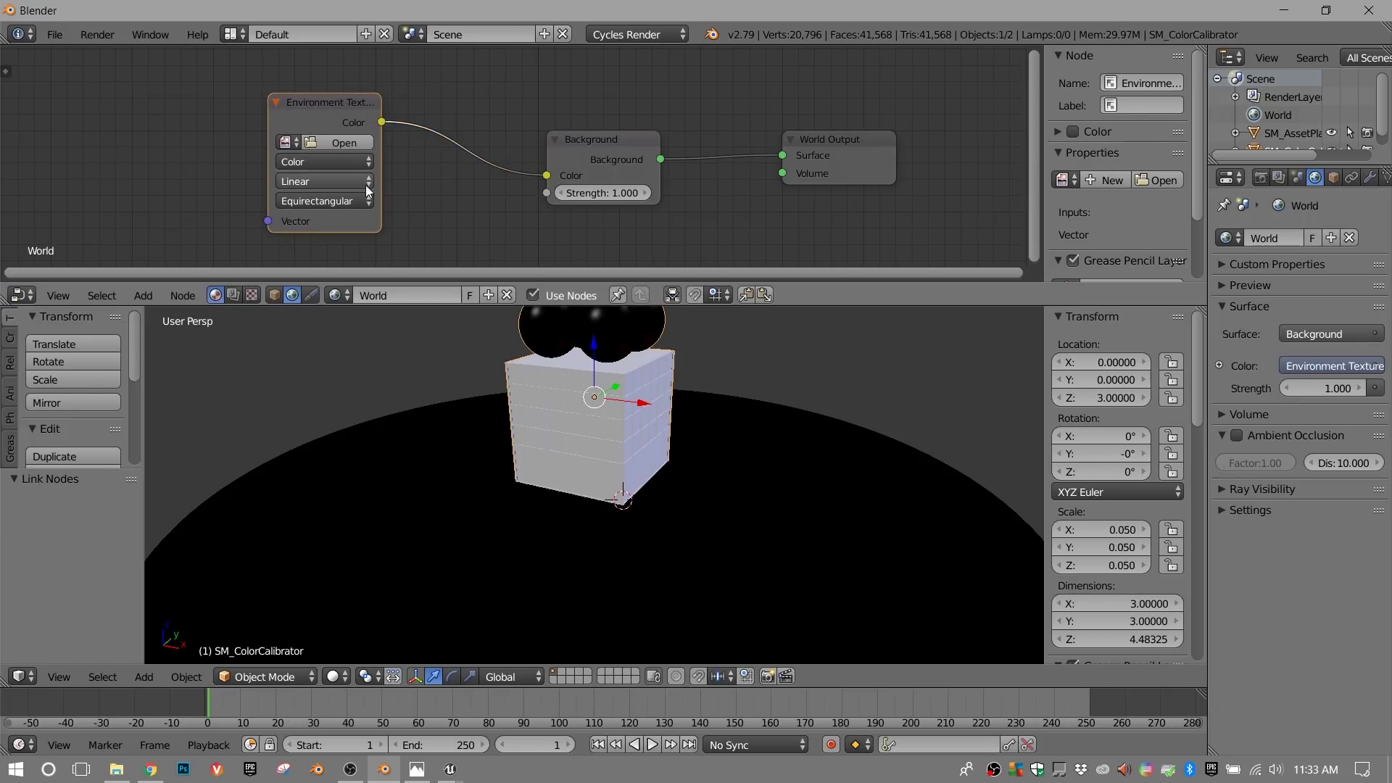
- Load HDRI_Epic_Courtyard_Daylight.HDR from the WorkFiles folder into the Environment Texture node and tidy the World node layout
{"action": "left_click", "coordinate": [337, 143]}
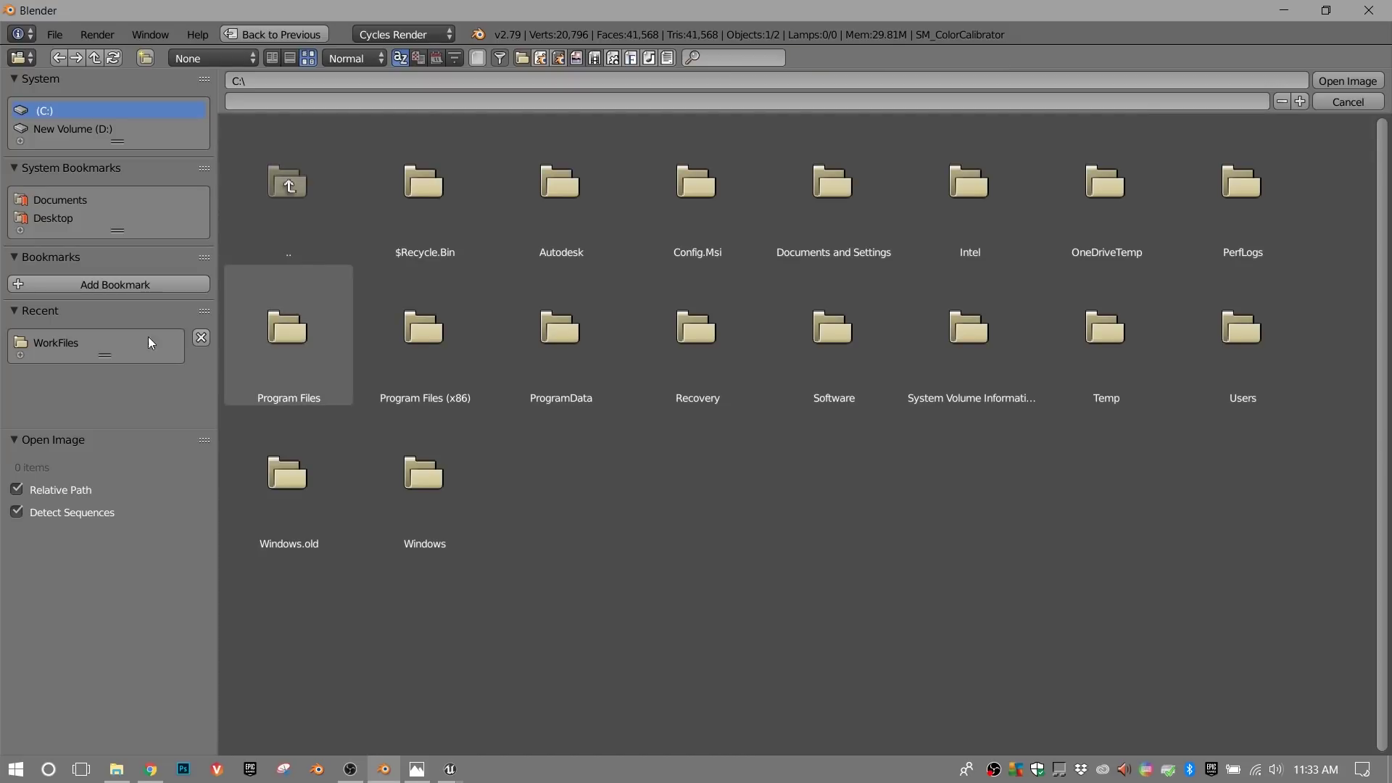
{"action": "left_click", "coordinate": [57, 345]}
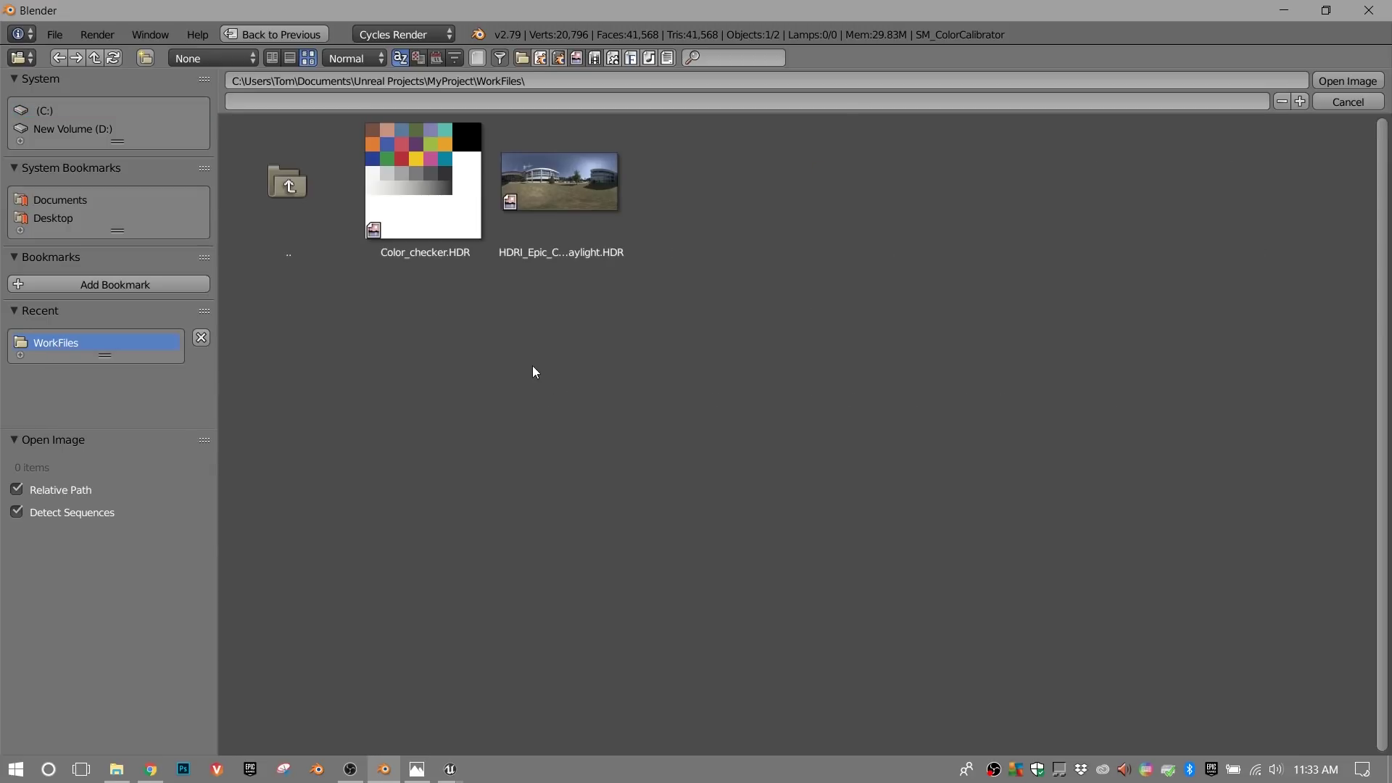
{"action": "left_click", "coordinate": [572, 197]}
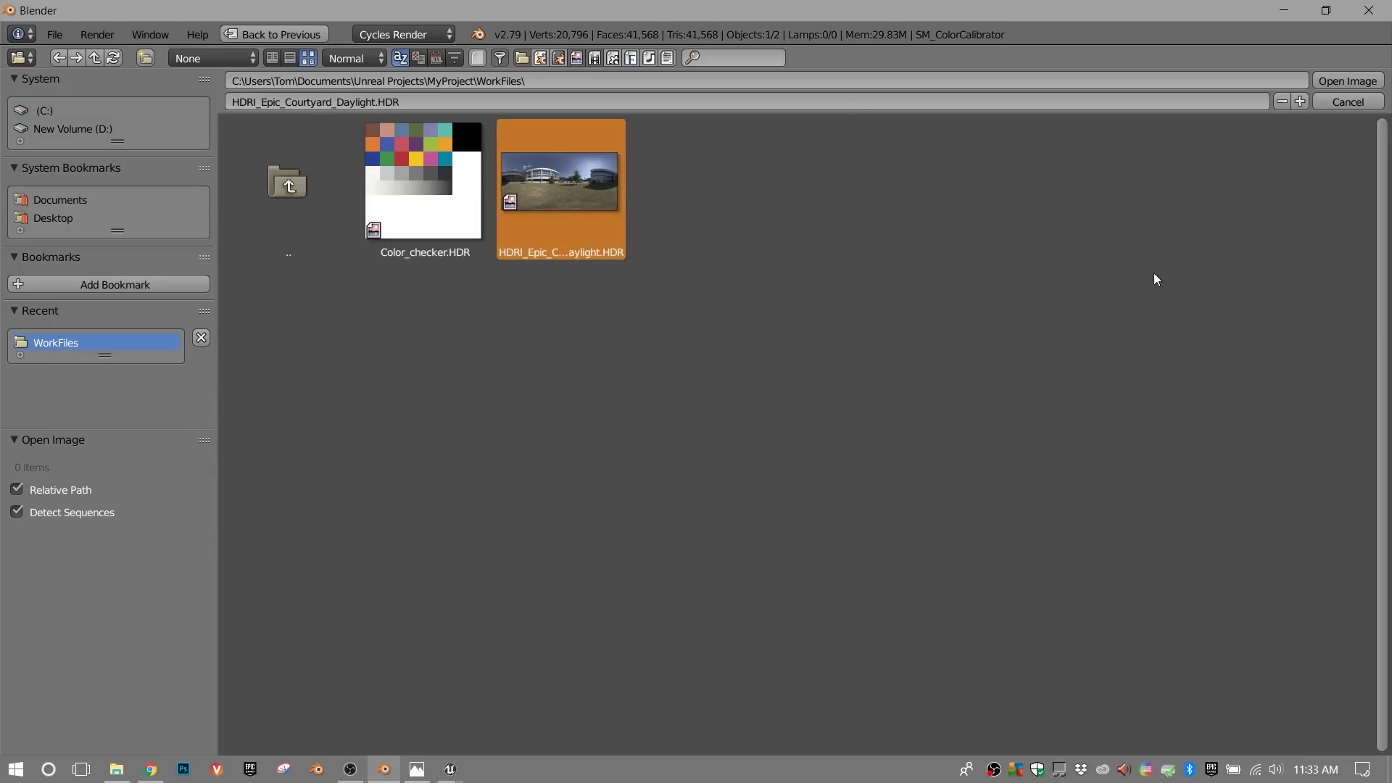
{"action": "left_click", "coordinate": [1346, 85]}
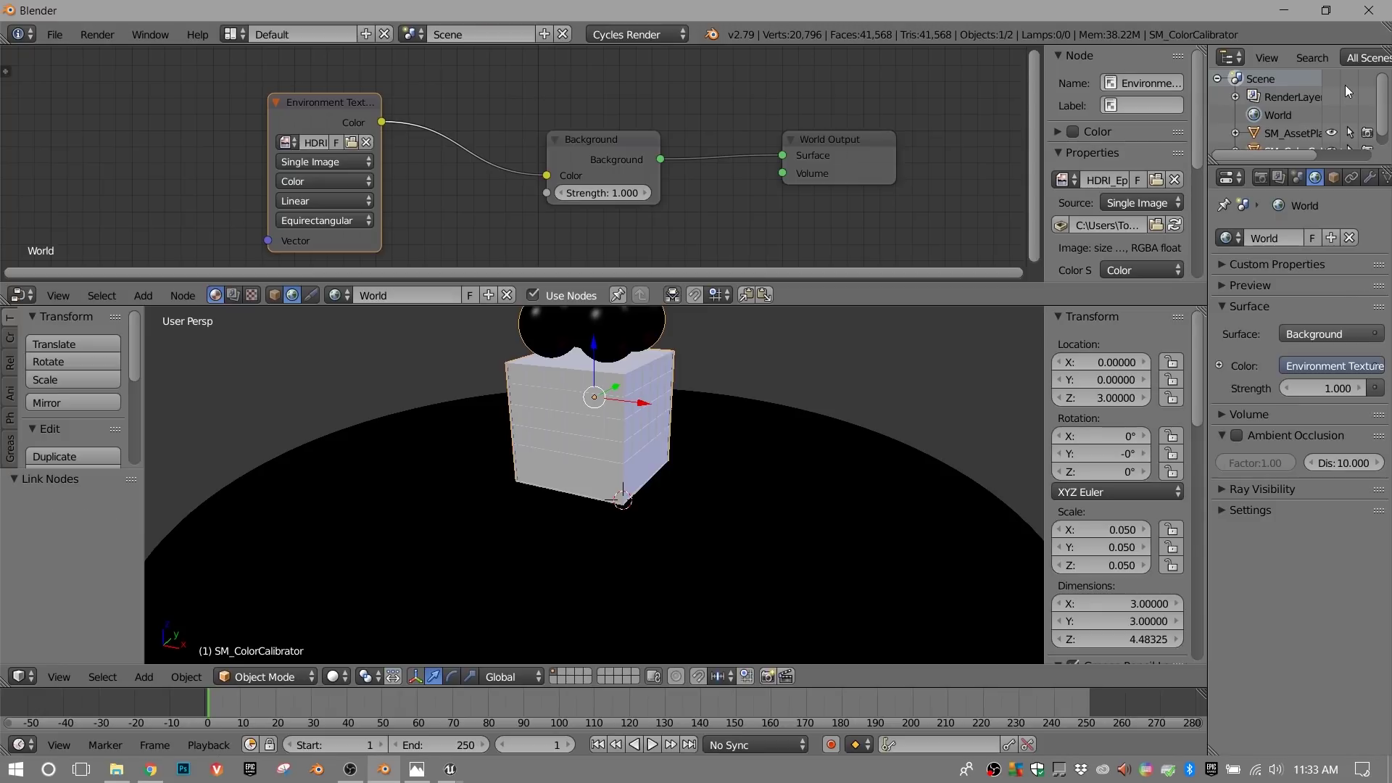
{"action": "left_click_drag", "start_coordinate": [638, 160], "coordinate": [669, 158]}
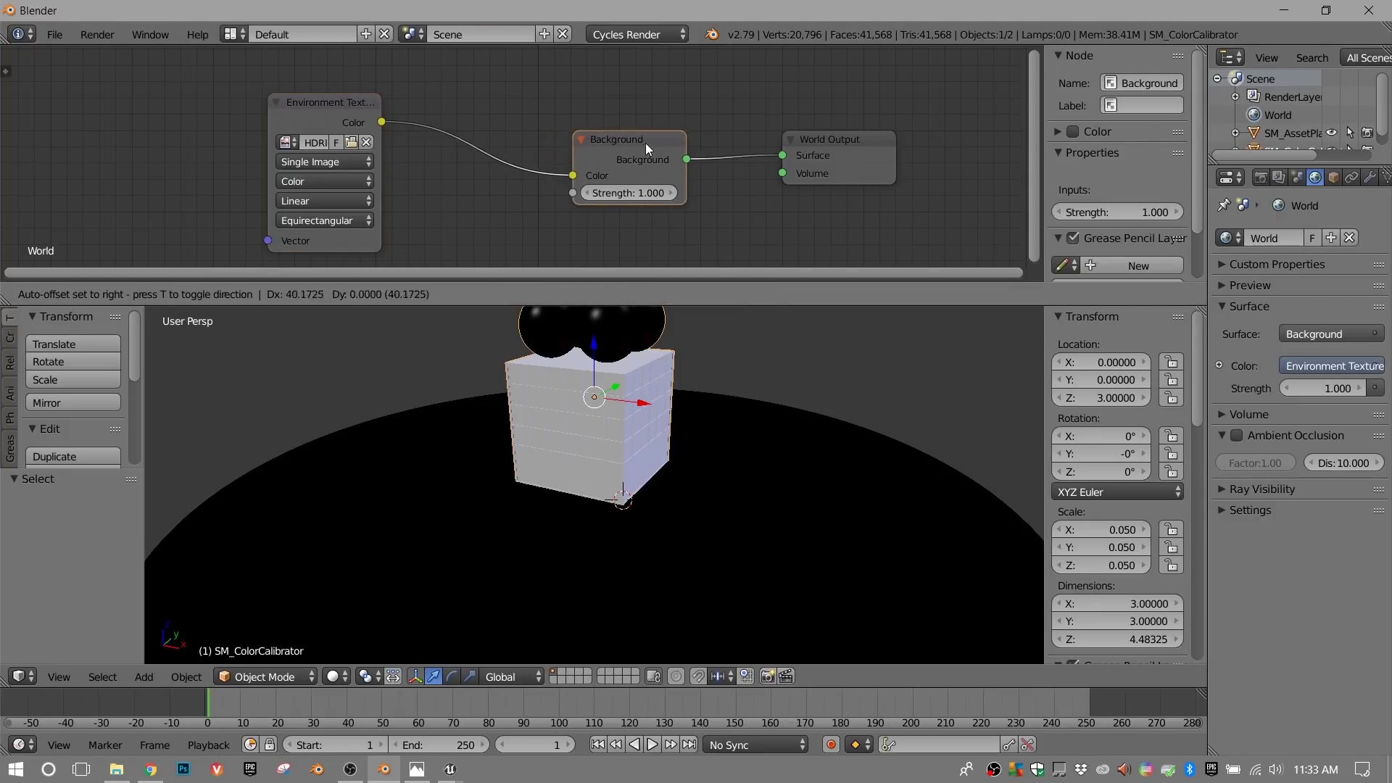
{"action": "left_click_drag", "start_coordinate": [312, 109], "coordinate": [365, 105]}
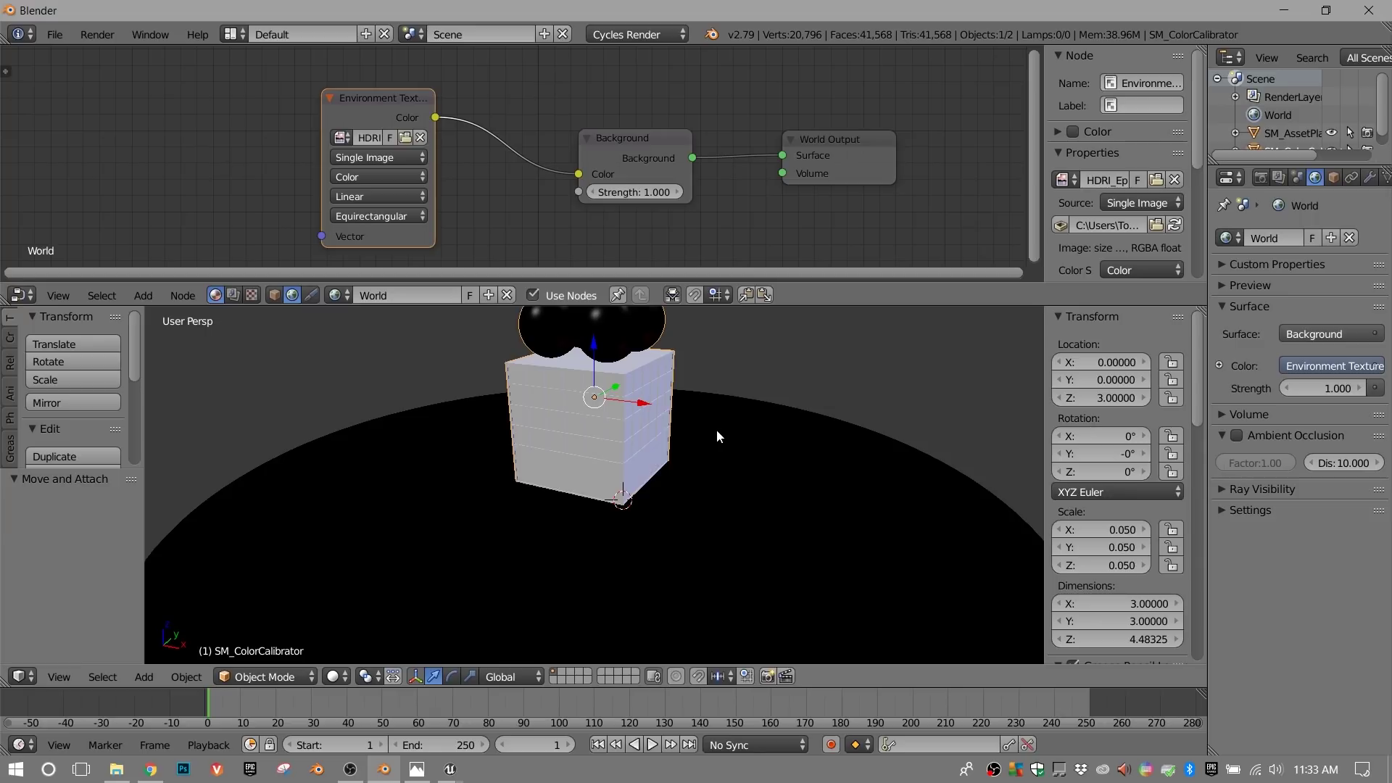
- Preview the HDRI lighting around the calibrator in rendered shading, return to solid shading and make the Node Editor area shorter
{"action": "key", "text": "shift+z"}
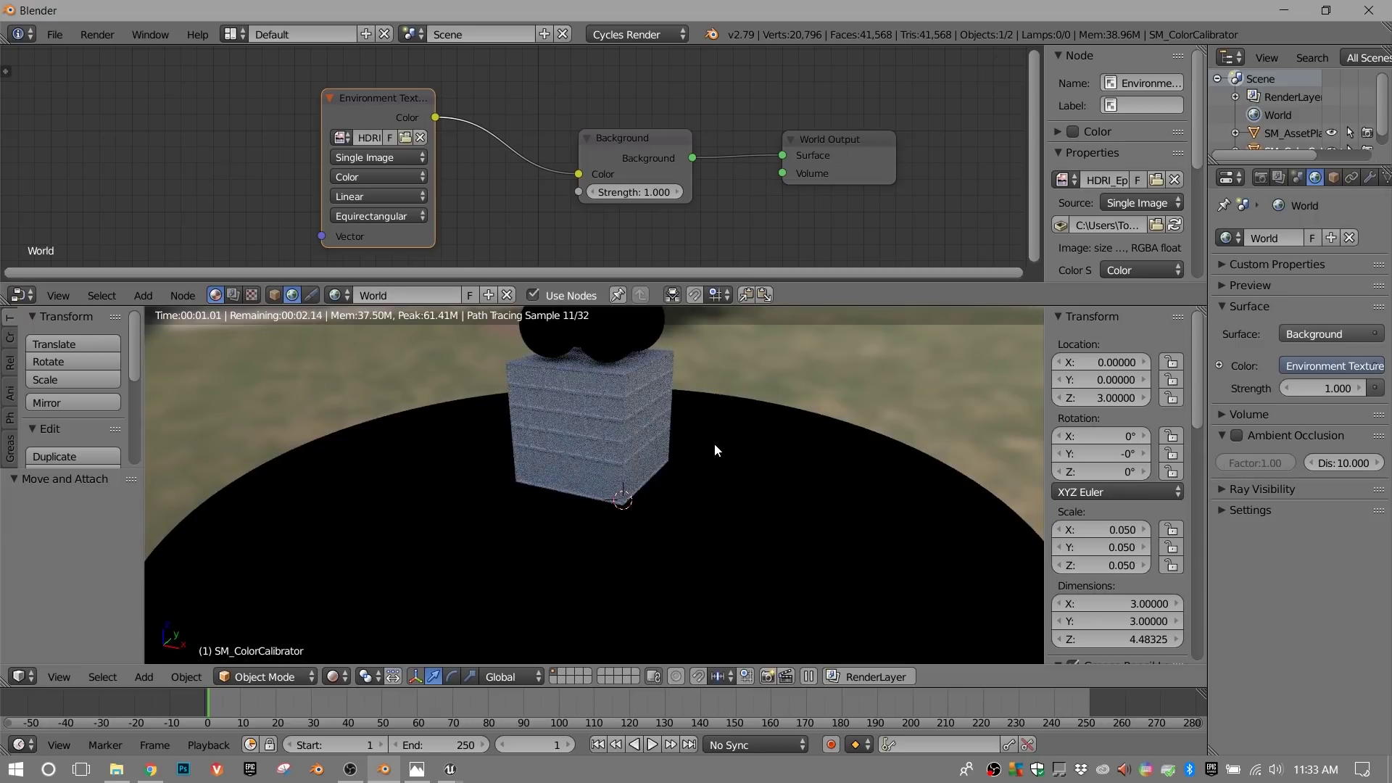
{"action": "middle_click_drag", "start_coordinate": [722, 451], "coordinate": [693, 424]}
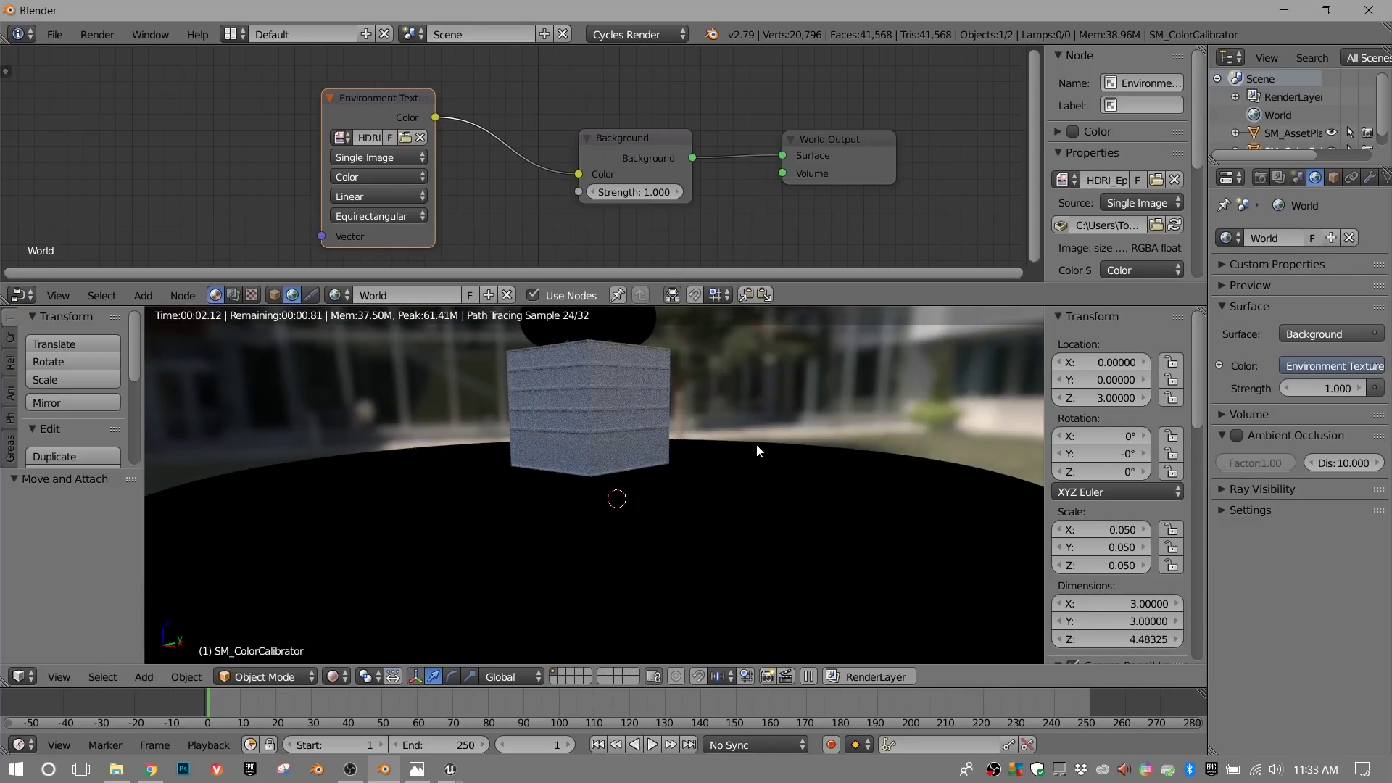
{"action": "mouse_move", "coordinate": [757, 445]}
{"action": "middle_mouse_down"}
{"action": "mouse_move", "coordinate": [739, 435]}
{"action": "mouse_move", "coordinate": [757, 447]}
{"action": "mouse_move", "coordinate": [745, 468]}
{"action": "middle_mouse_up"}
{"action": "key", "text": "shift+z"}
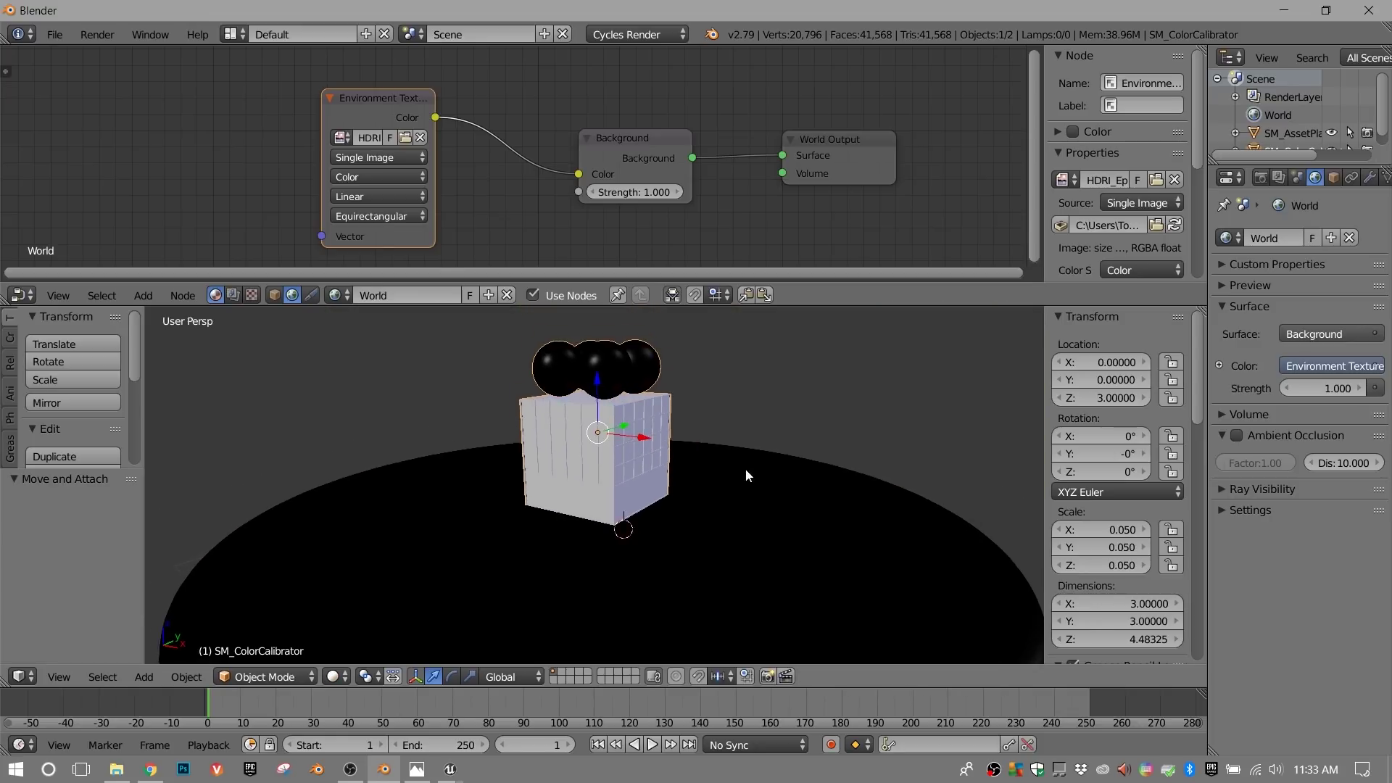
{"action": "left_click_drag", "start_coordinate": [789, 307], "coordinate": [795, 254]}
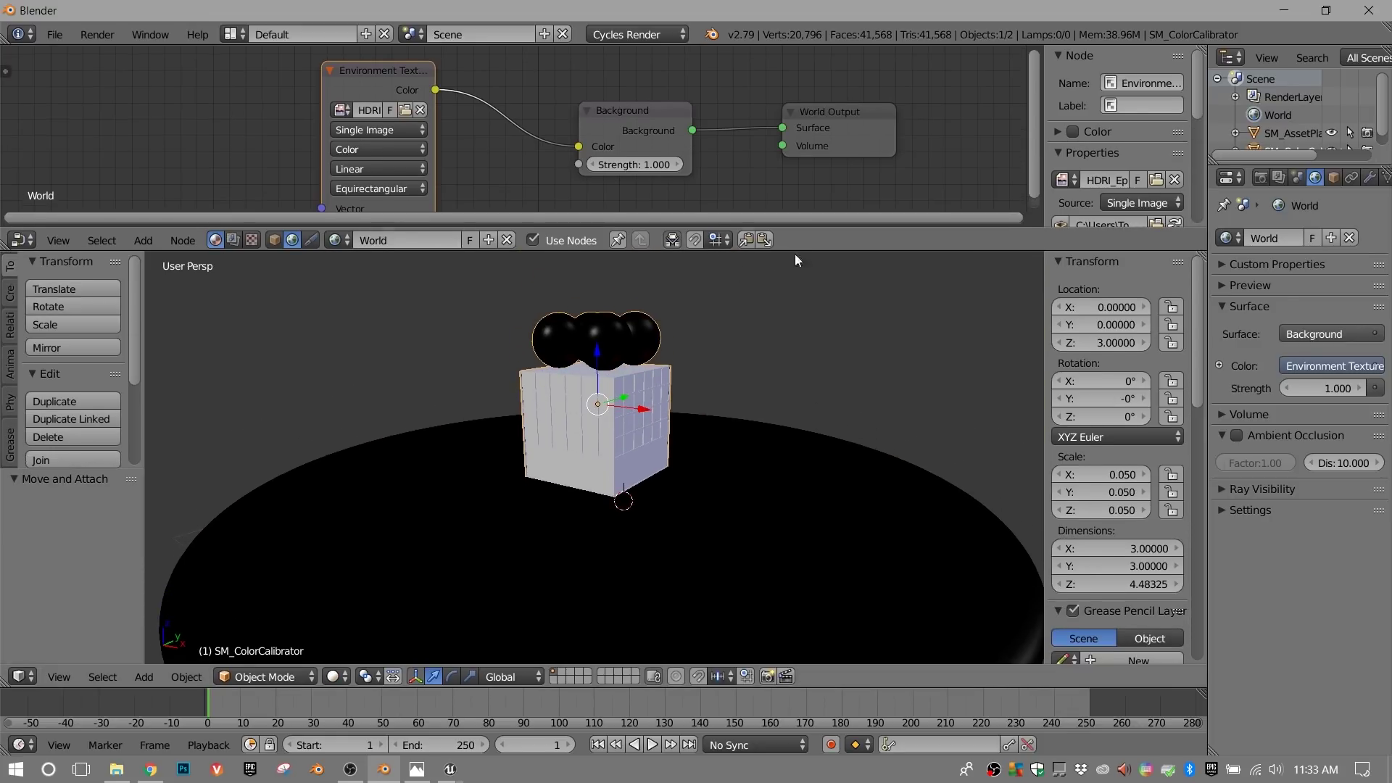
- Select the platform, switch to Unreal and open SM_AssetPlatform's material M_AssetPlatform to examine its constants and input connections
{"action": "right_click", "coordinate": [765, 463]}
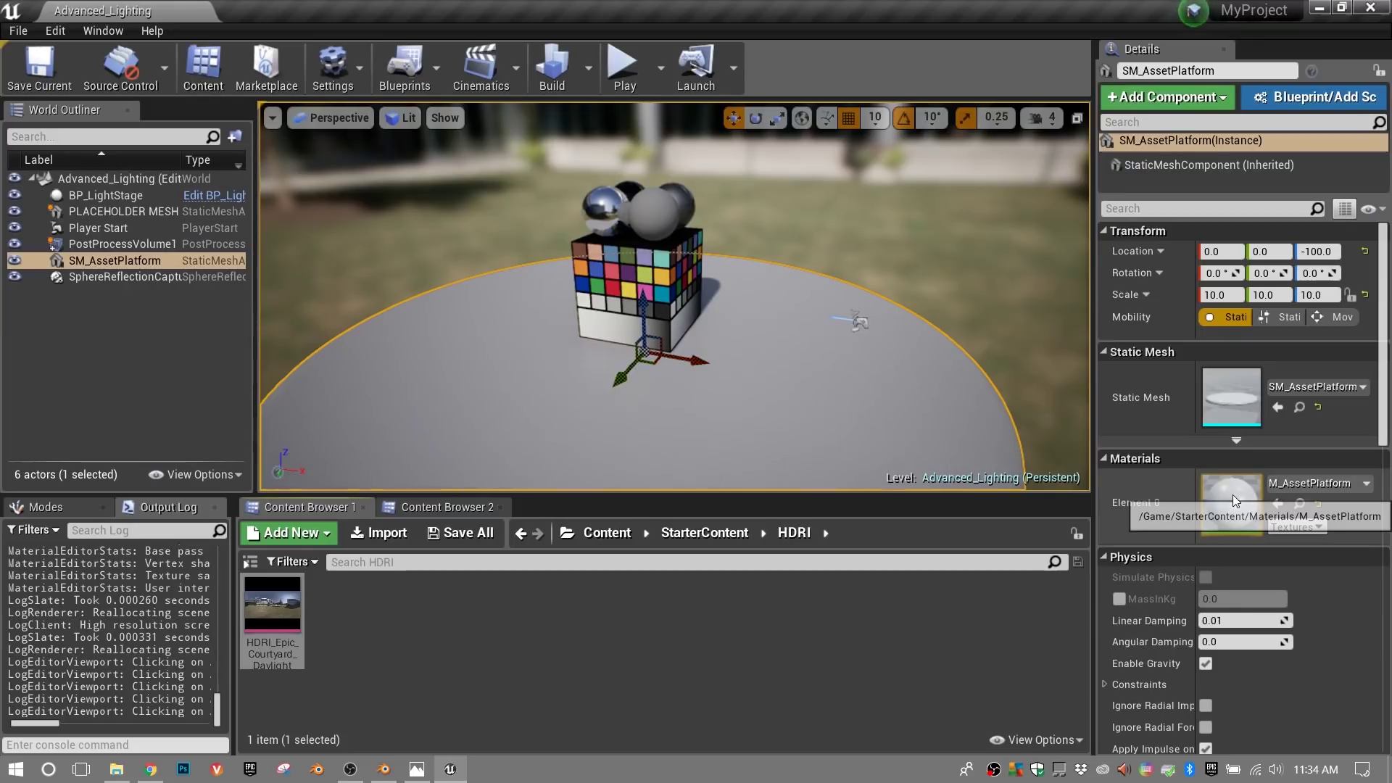
{"action": "double_click", "coordinate": [1229, 494]}
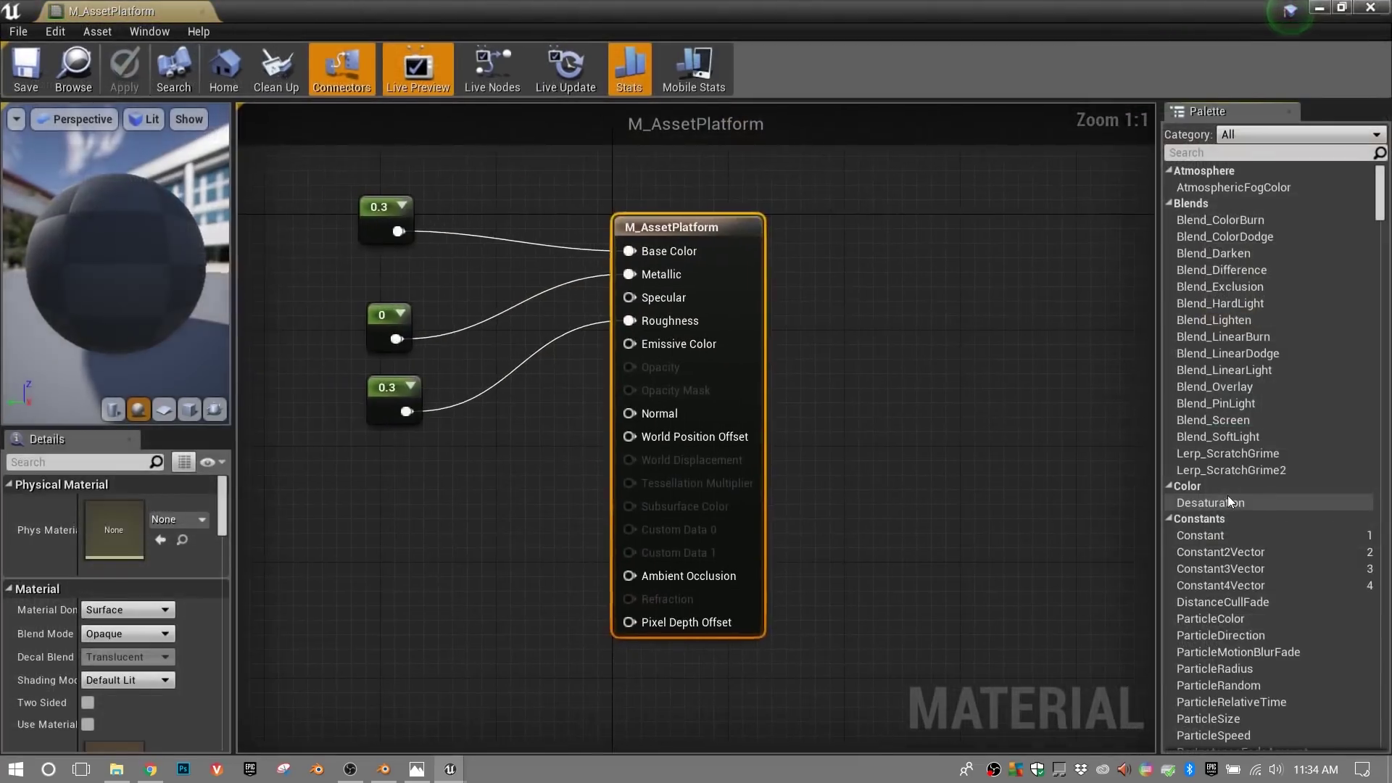
{"action": "right_click_drag", "start_coordinate": [498, 475], "coordinate": [754, 475]}
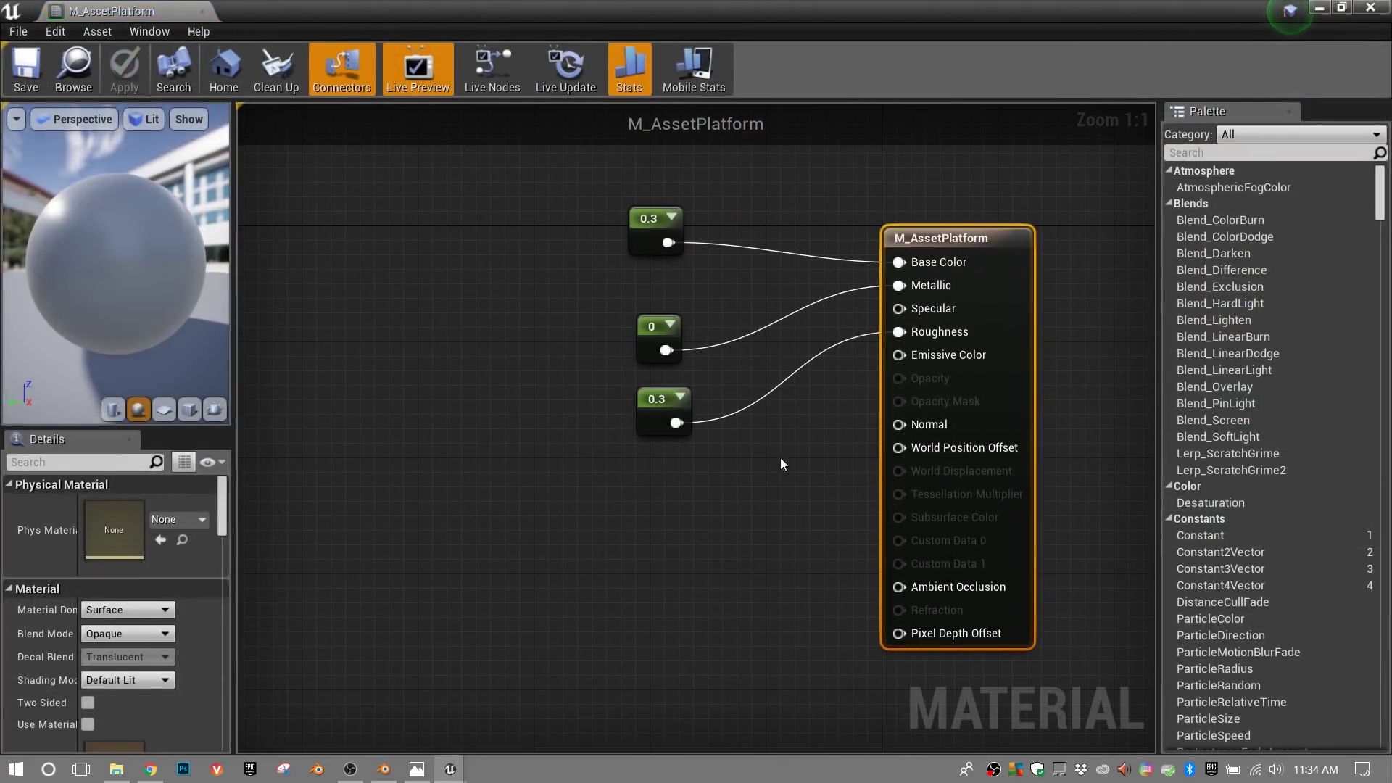
- Switch to Blender, show the platform's M_AssetPlatform object material, enable its nodes and set its surface shader to Principled BSDF
{"action": "left_click", "coordinate": [972, 241]}
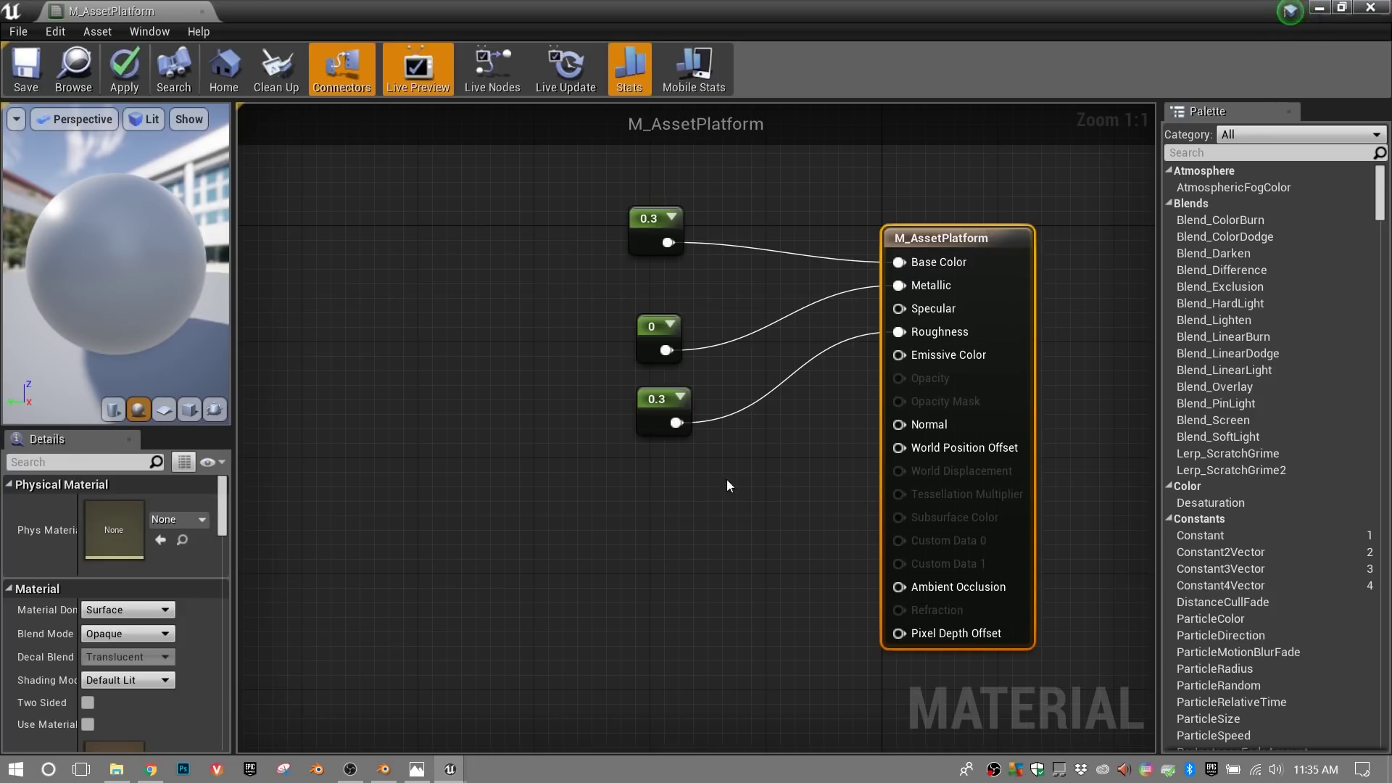
{"action": "left_click", "coordinate": [386, 771]}
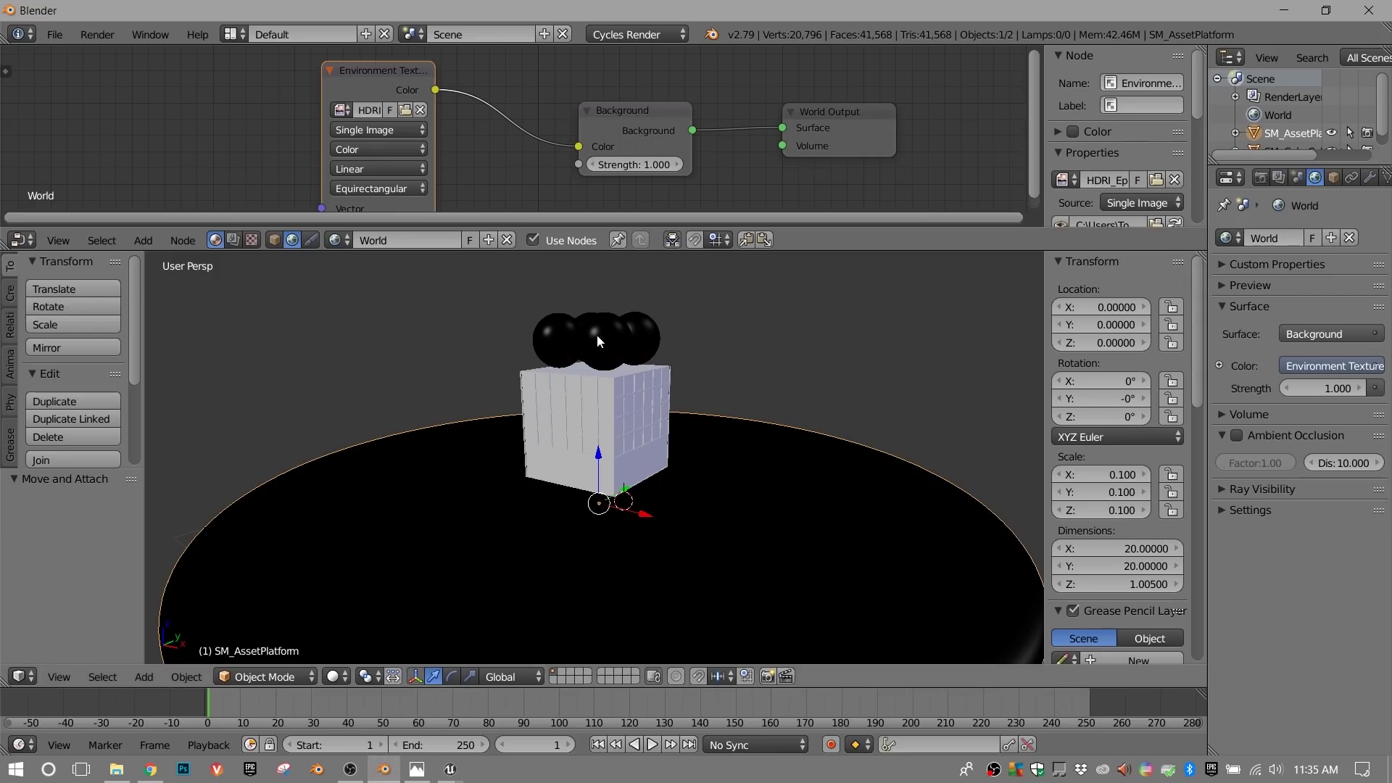
{"action": "left_click", "coordinate": [274, 239]}
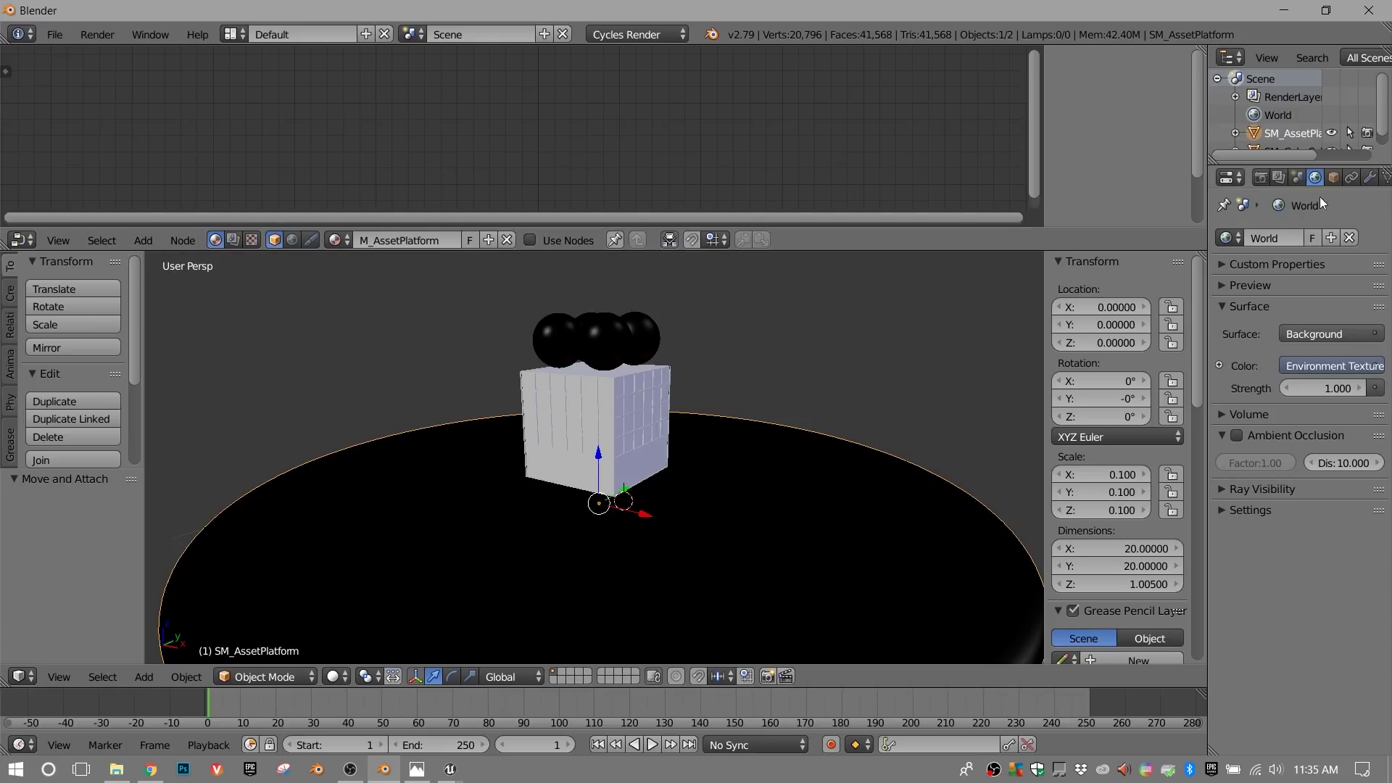
{"action": "scroll", "coordinate": [1334, 185], "scroll_direction": "right", "scroll_amount": 3}
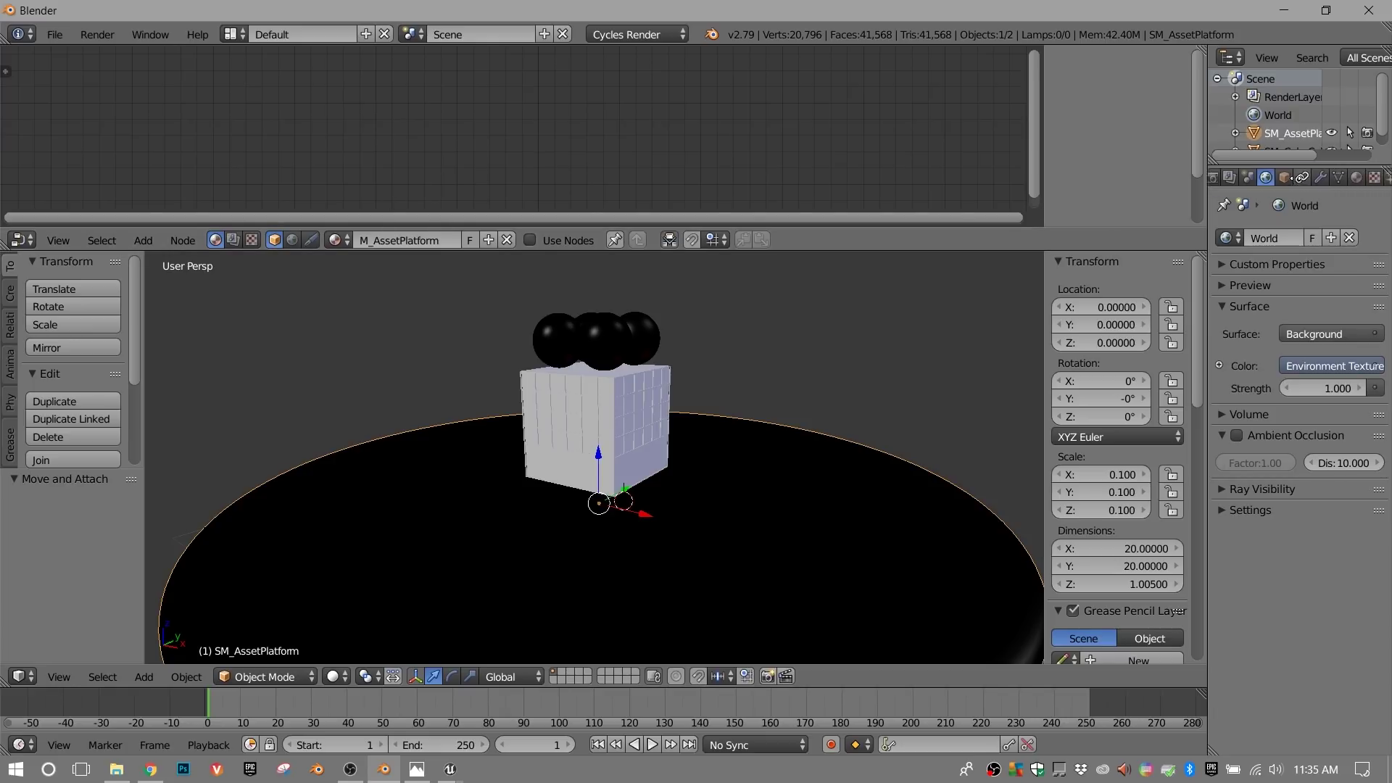
{"action": "left_click", "coordinate": [1339, 177]}
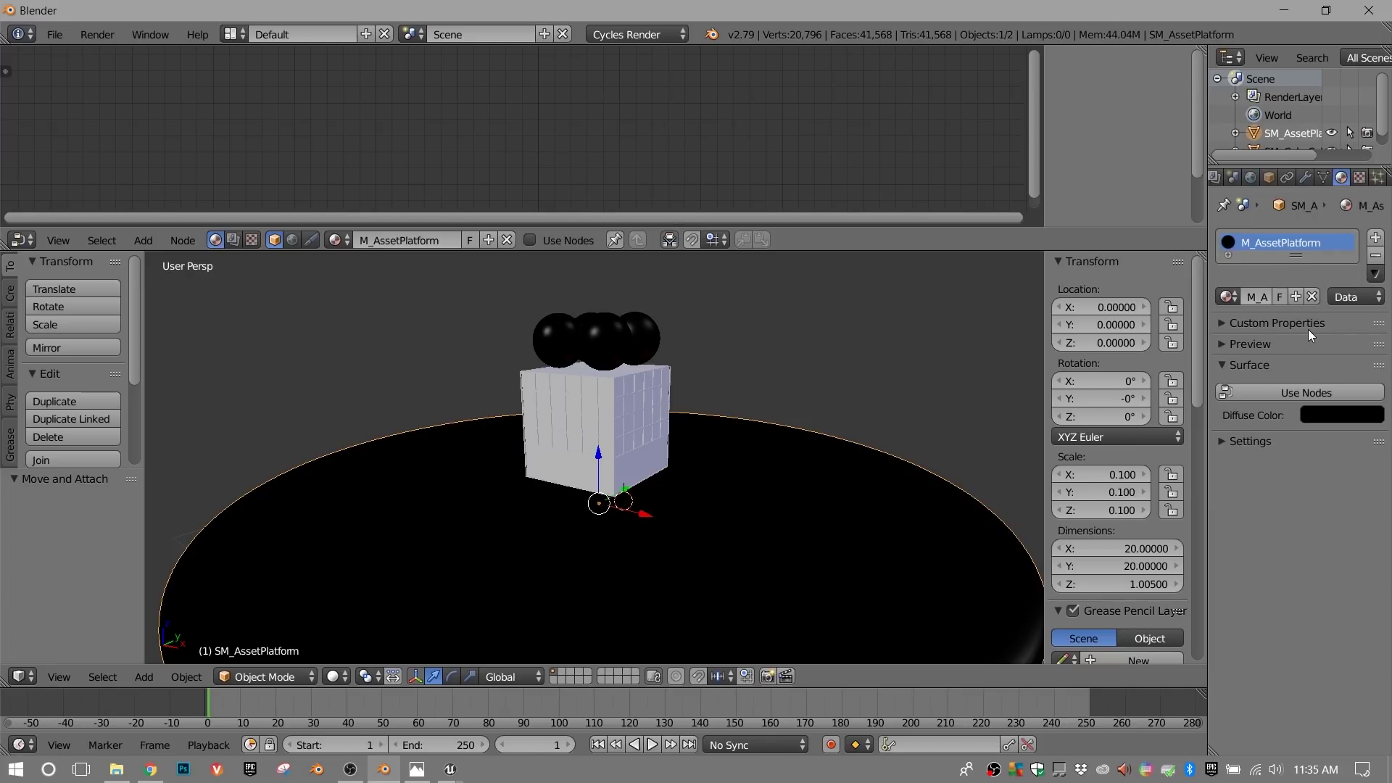
{"action": "left_click", "coordinate": [1289, 393]}
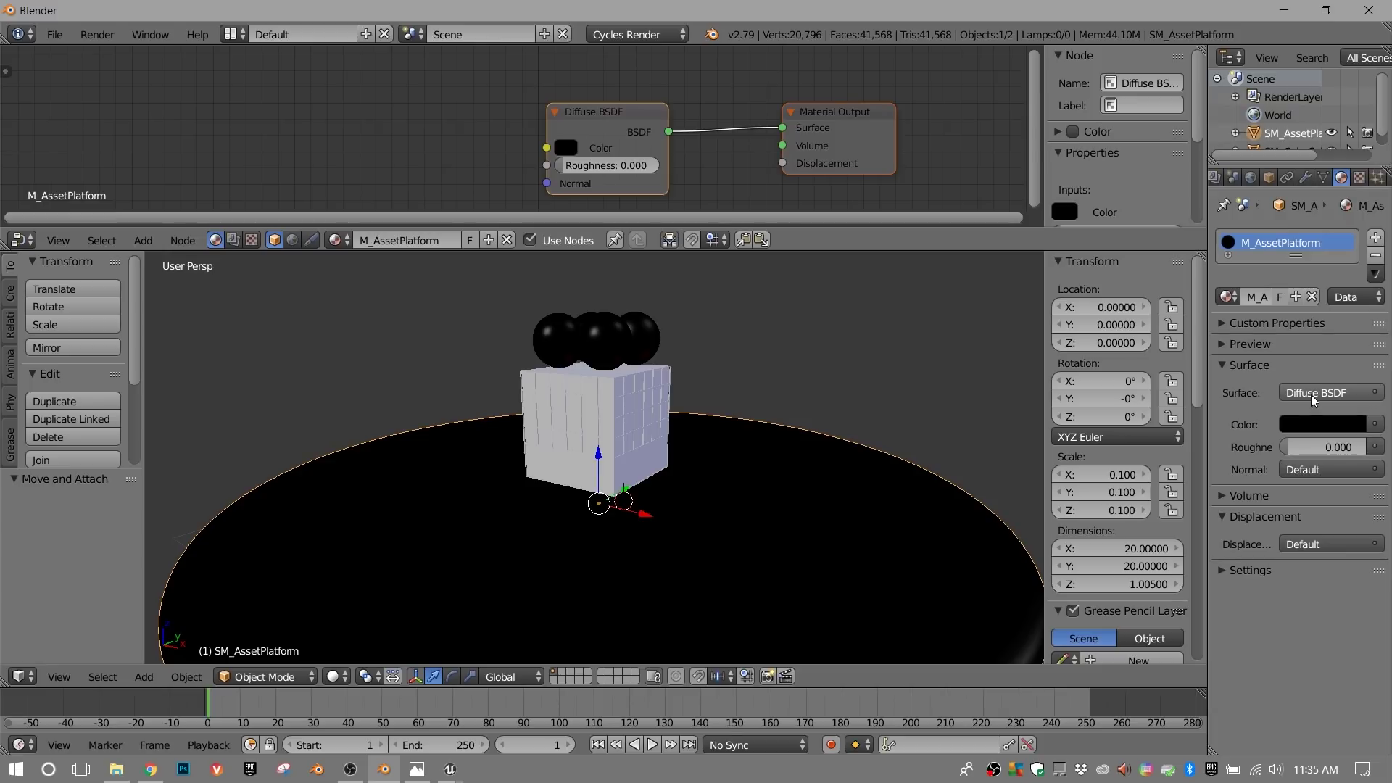
{"action": "left_click", "coordinate": [1313, 395]}
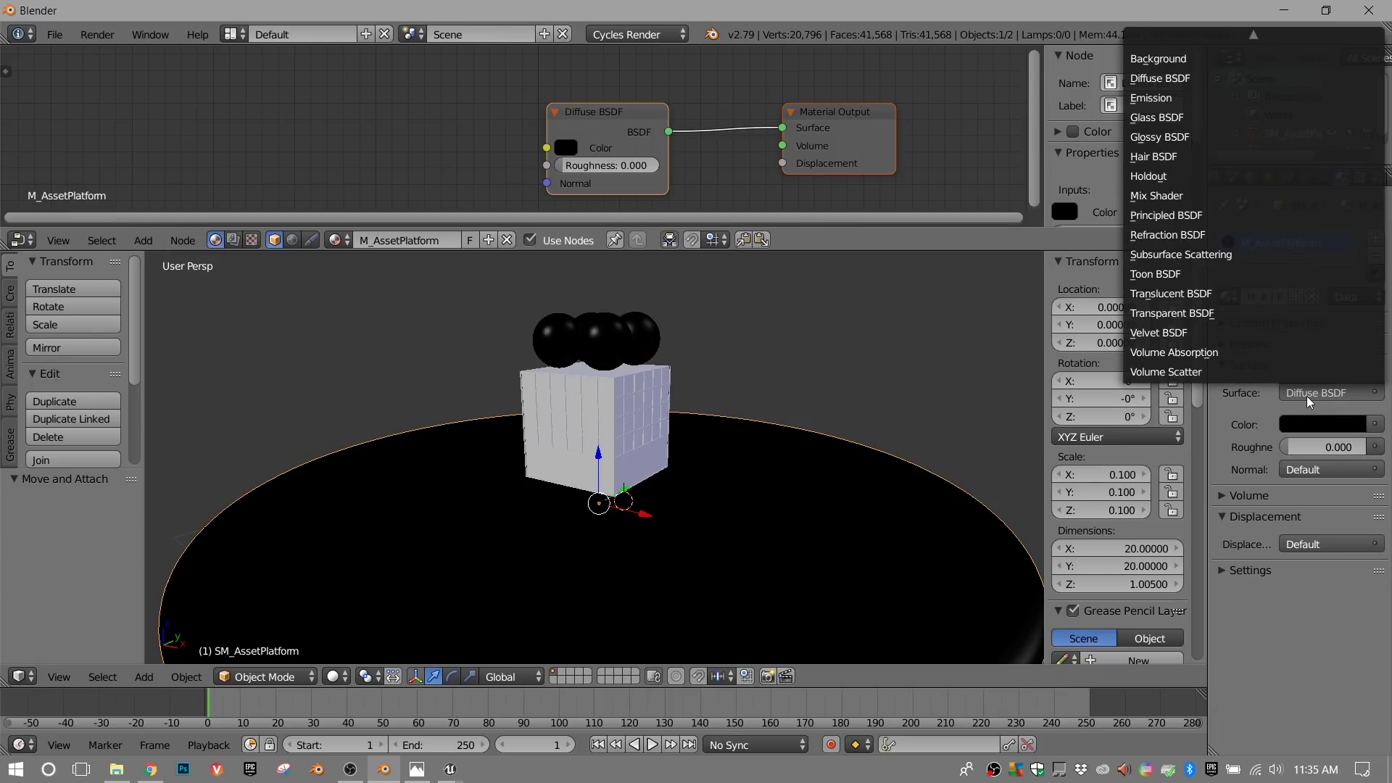
{"action": "left_click", "coordinate": [1188, 216]}
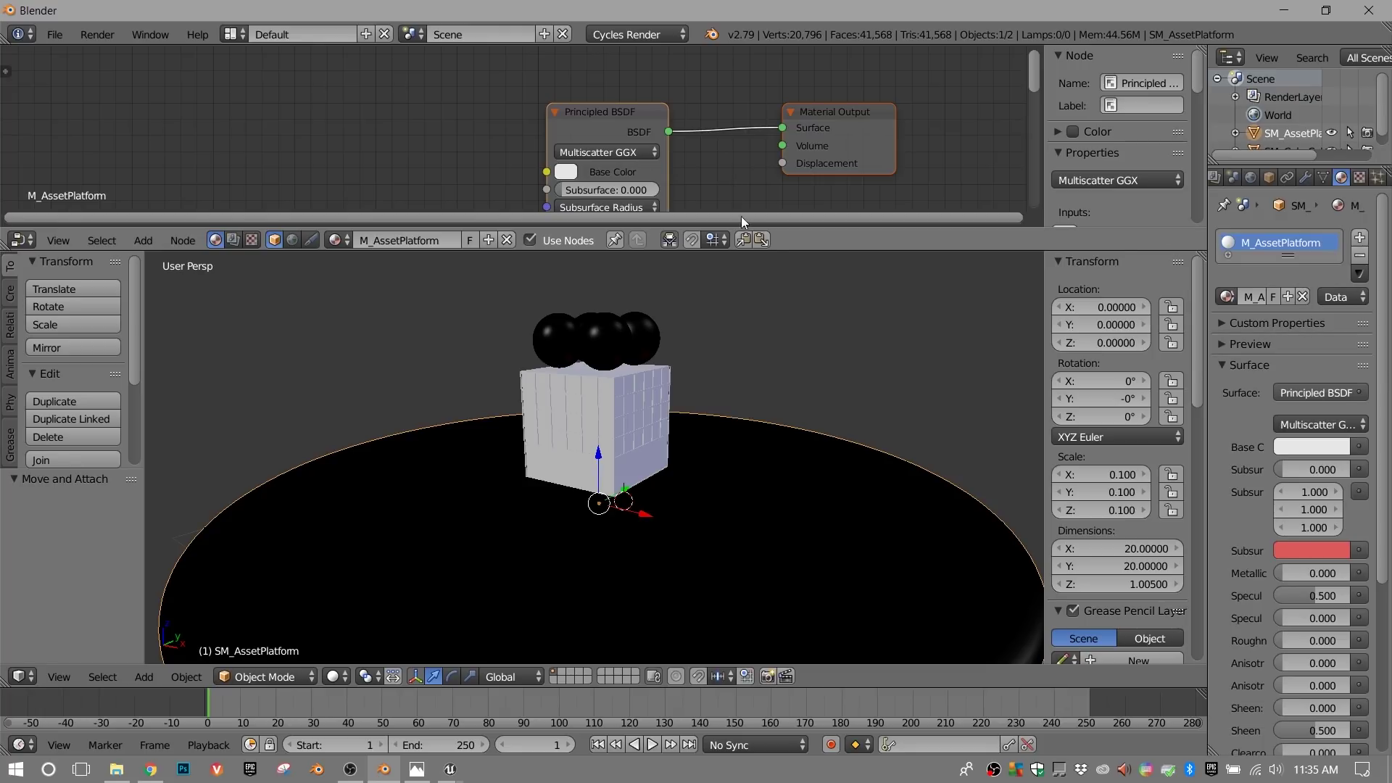
- Make the Node Editor area taller and add an RGB input node beside the Principled BSDF node
{"action": "left_click_drag", "start_coordinate": [787, 229], "coordinate": [720, 360]}
{"action": "middle_click_drag", "start_coordinate": [720, 360], "coordinate": [759, 210]}
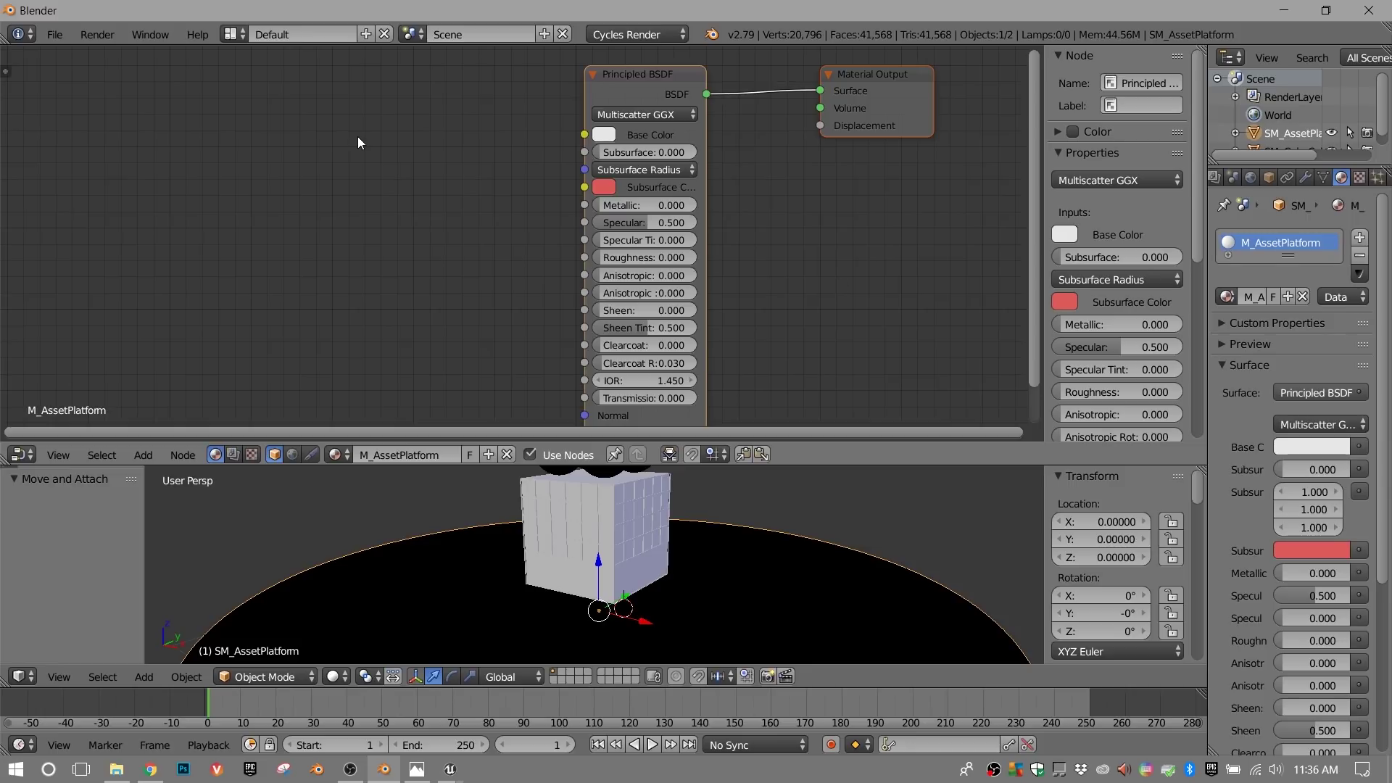
{"action": "key", "text": "shift+a"}
{"action": "mouse_move", "coordinate": [358, 142]}
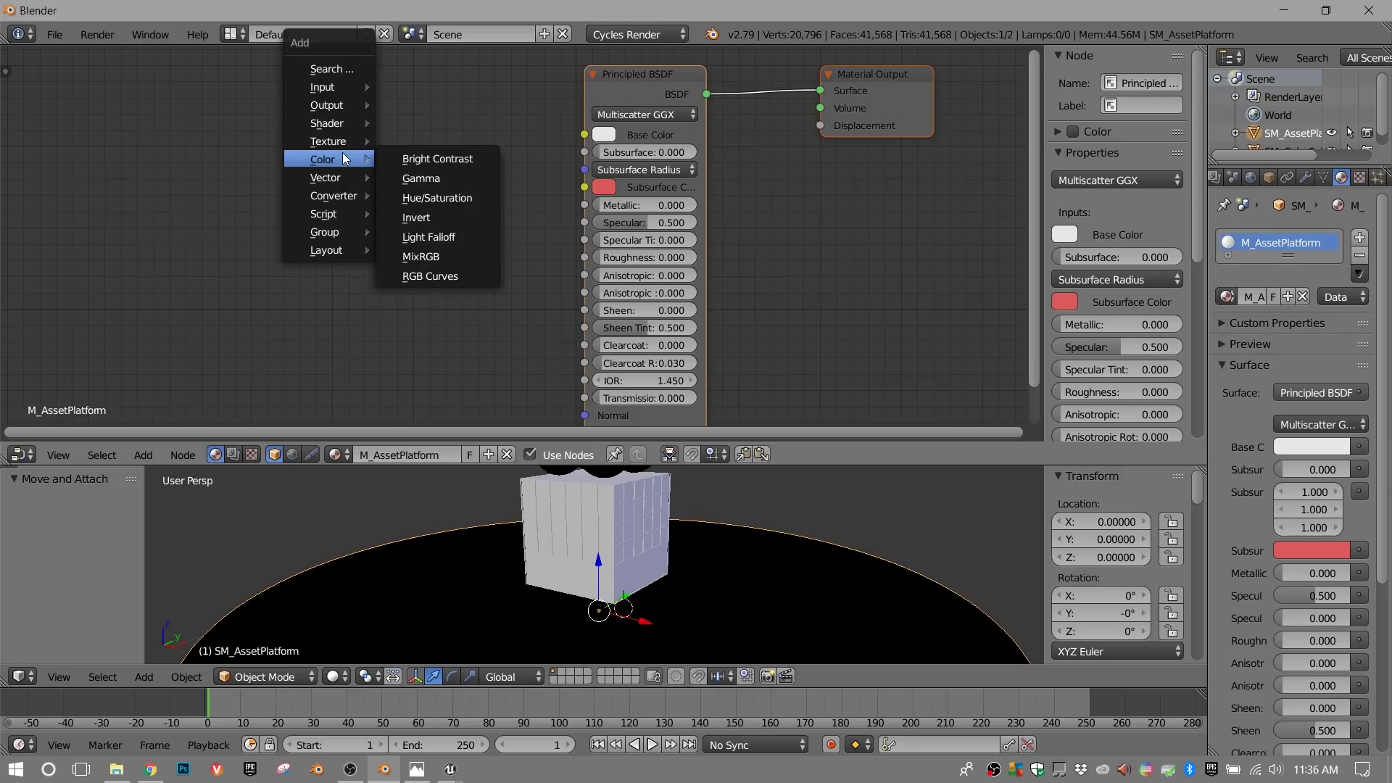
{"action": "mouse_move", "coordinate": [341, 89]}
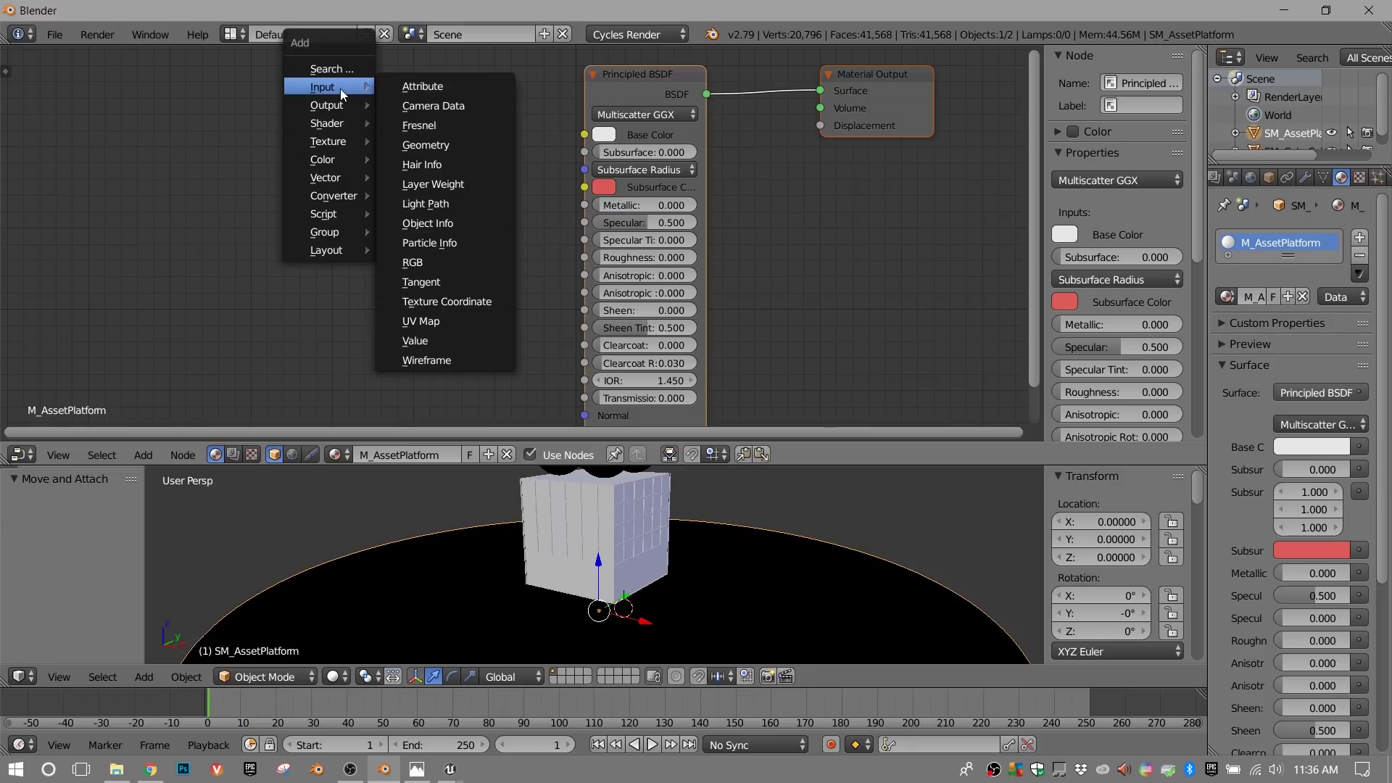
{"action": "left_click", "coordinate": [434, 261]}
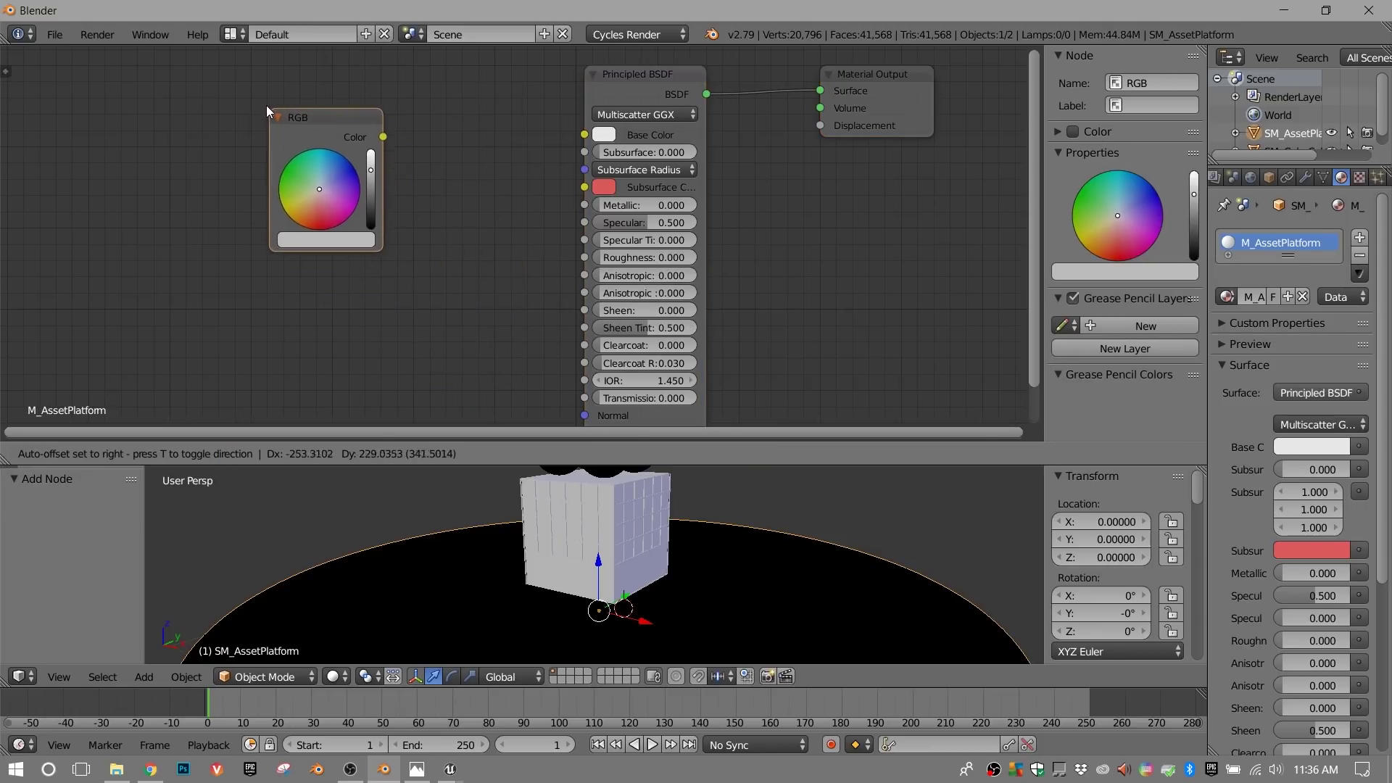
{"action": "left_click", "coordinate": [227, 72]}
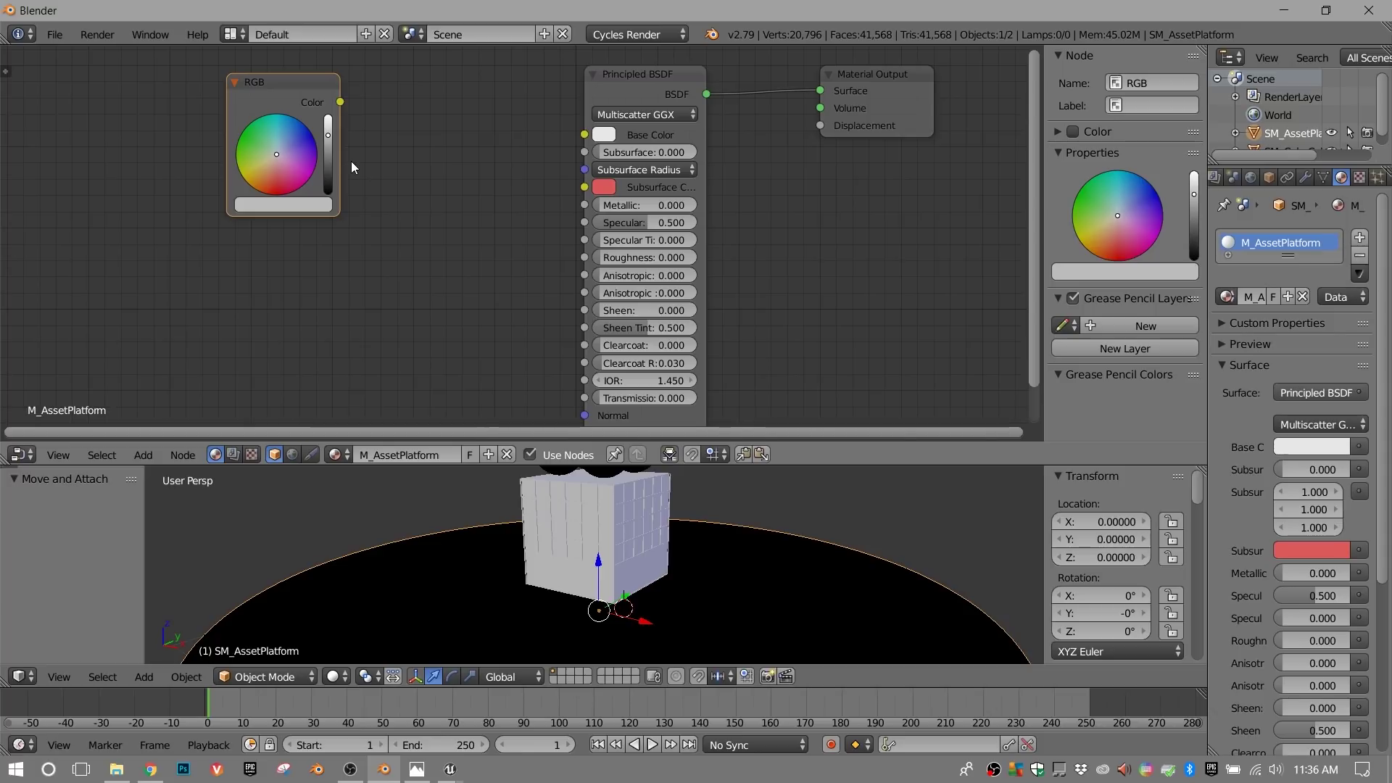
- Set the RGB node's R, G and B values to 0.3 and connect its Color output to the Principled BSDF's Base Color
{"action": "left_click", "coordinate": [289, 209]}
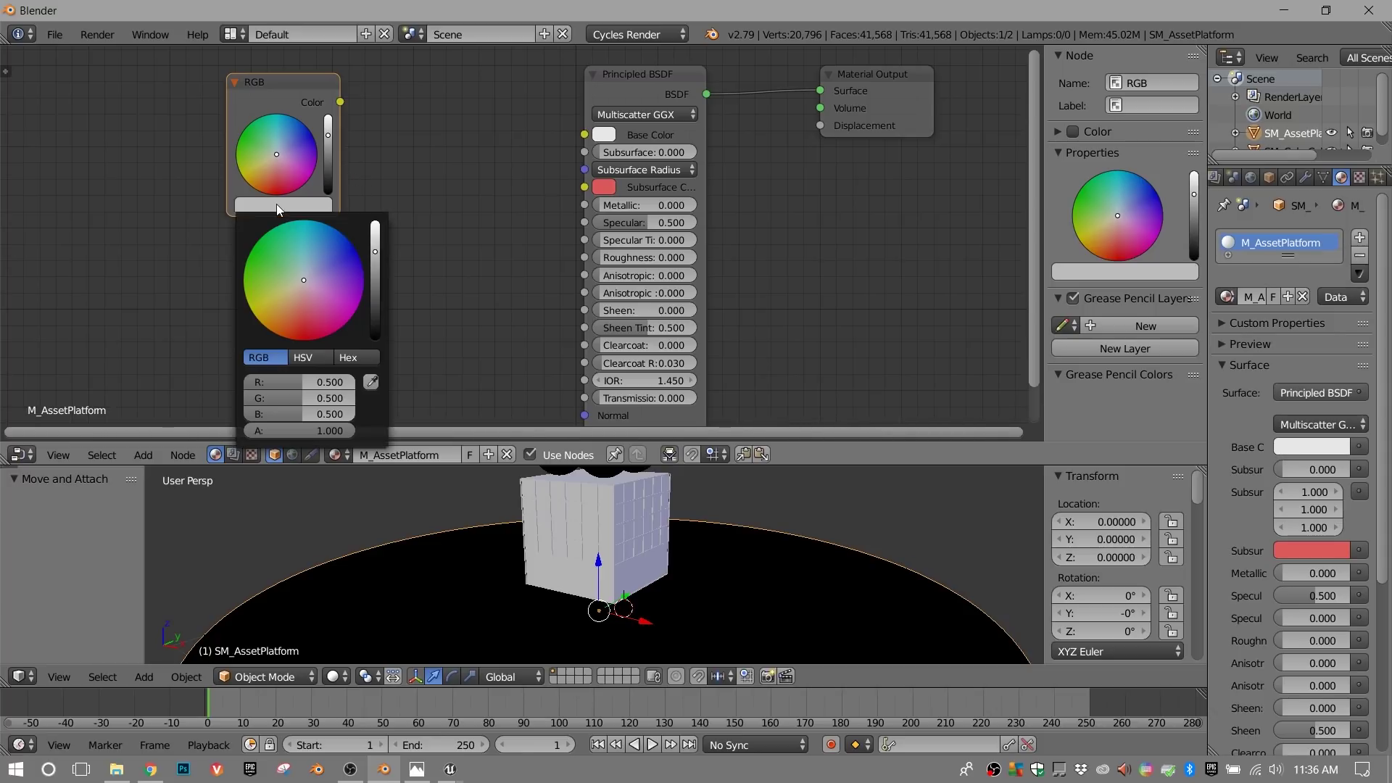
{"action": "left_click", "coordinate": [324, 384]}
{"action": "key", "text": "BackSpace"}
{"action": "type", "text": ".3"}
{"action": "key", "text": "Return"}
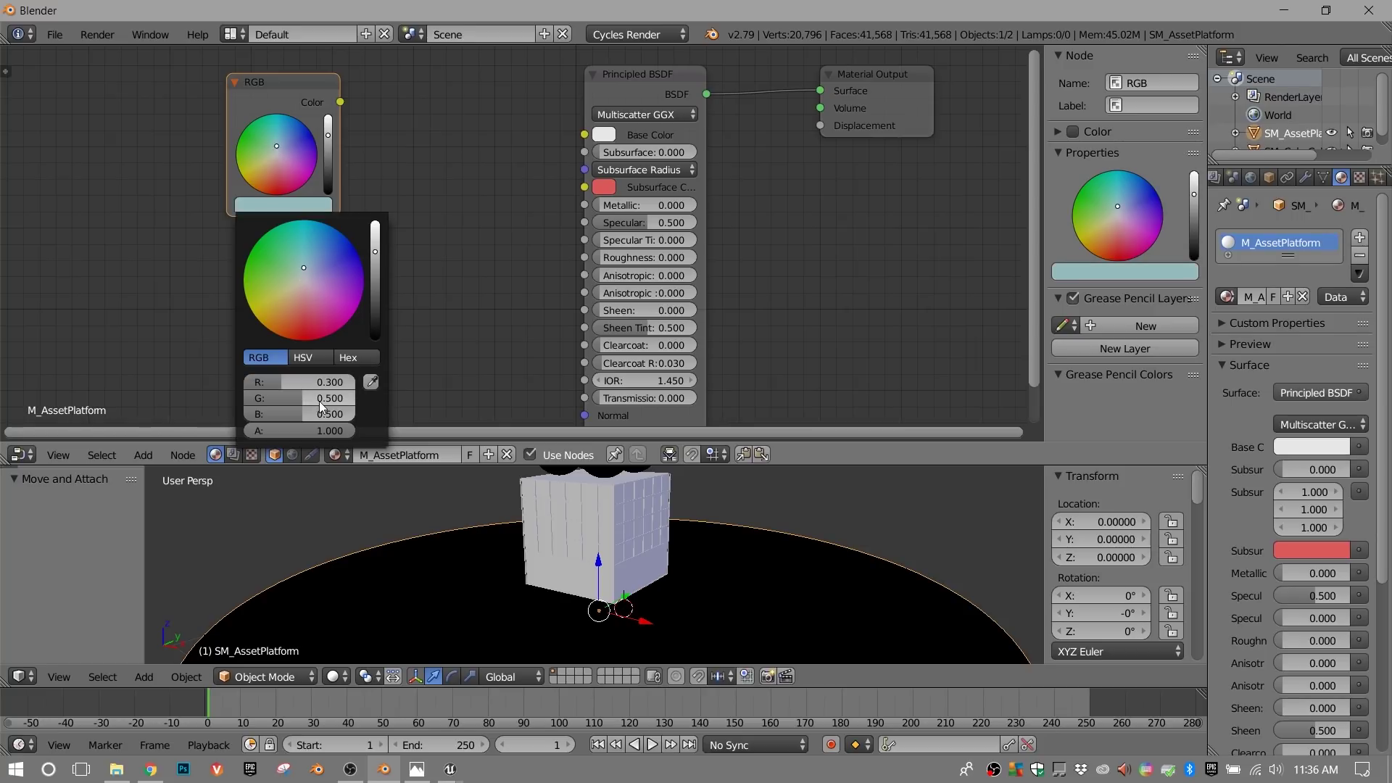
{"action": "left_click", "coordinate": [318, 400]}
{"action": "key", "text": "BackSpace"}
{"action": "type", "text": ".3"}
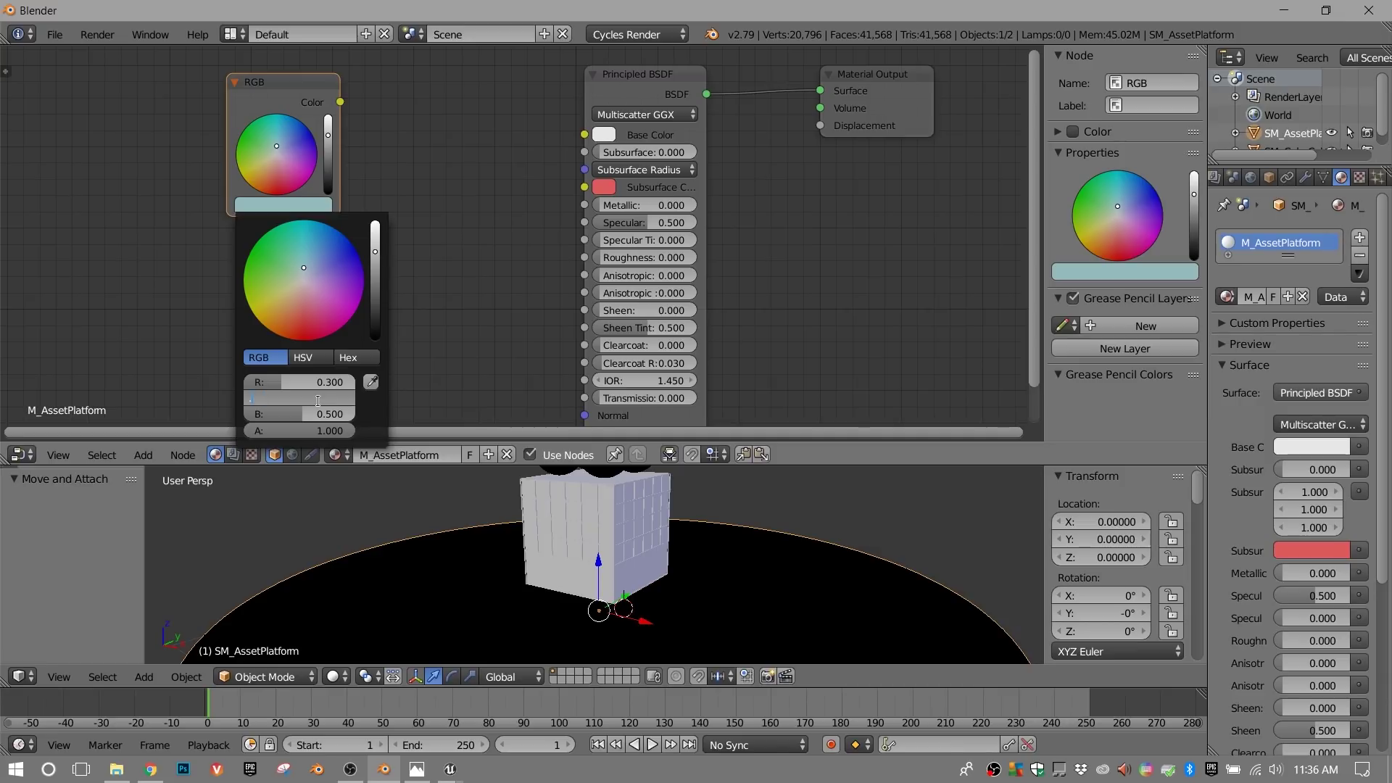
{"action": "key", "text": "Return"}
{"action": "left_click", "coordinate": [312, 414]}
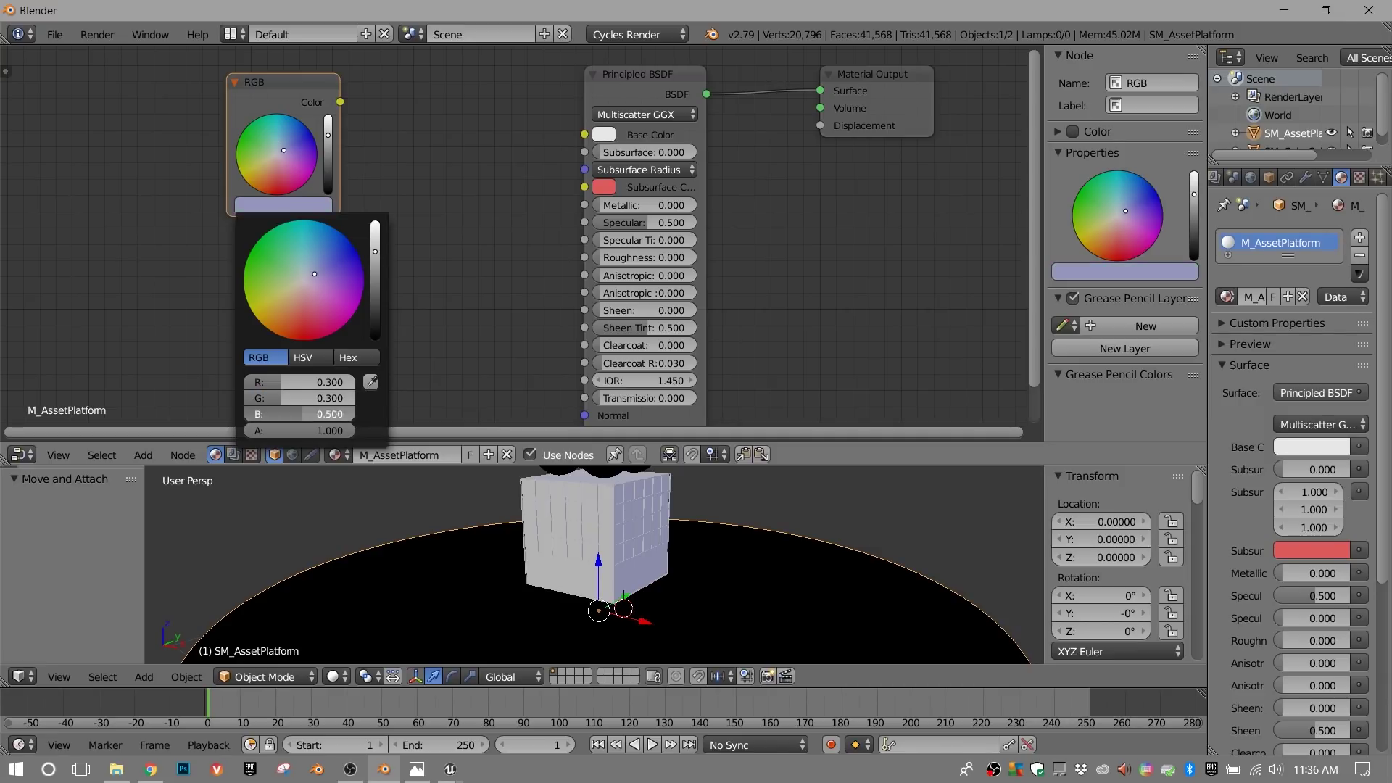
{"action": "key", "text": "BackSpace"}
{"action": "type", "text": ".3"}
{"action": "key", "text": "Return"}
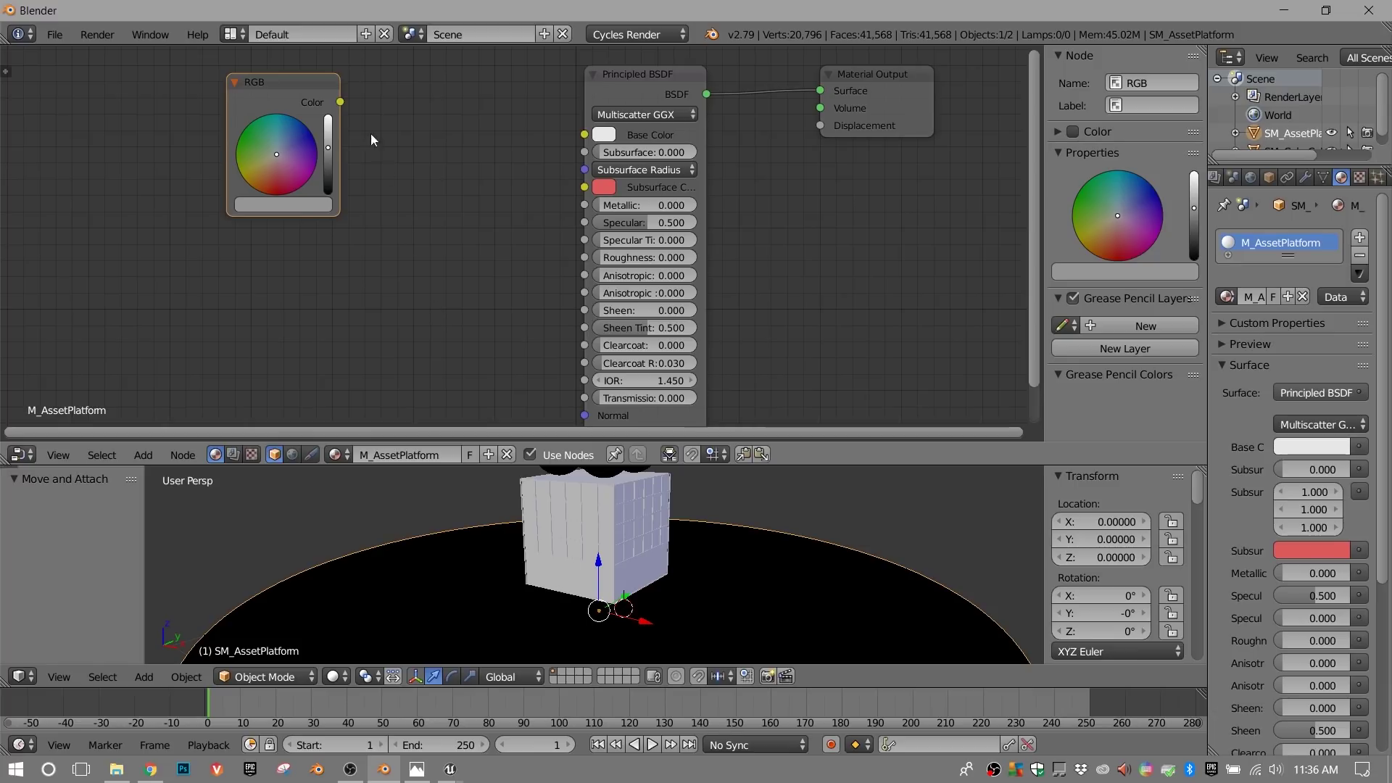
{"action": "left_click_drag", "start_coordinate": [340, 102], "coordinate": [585, 135]}
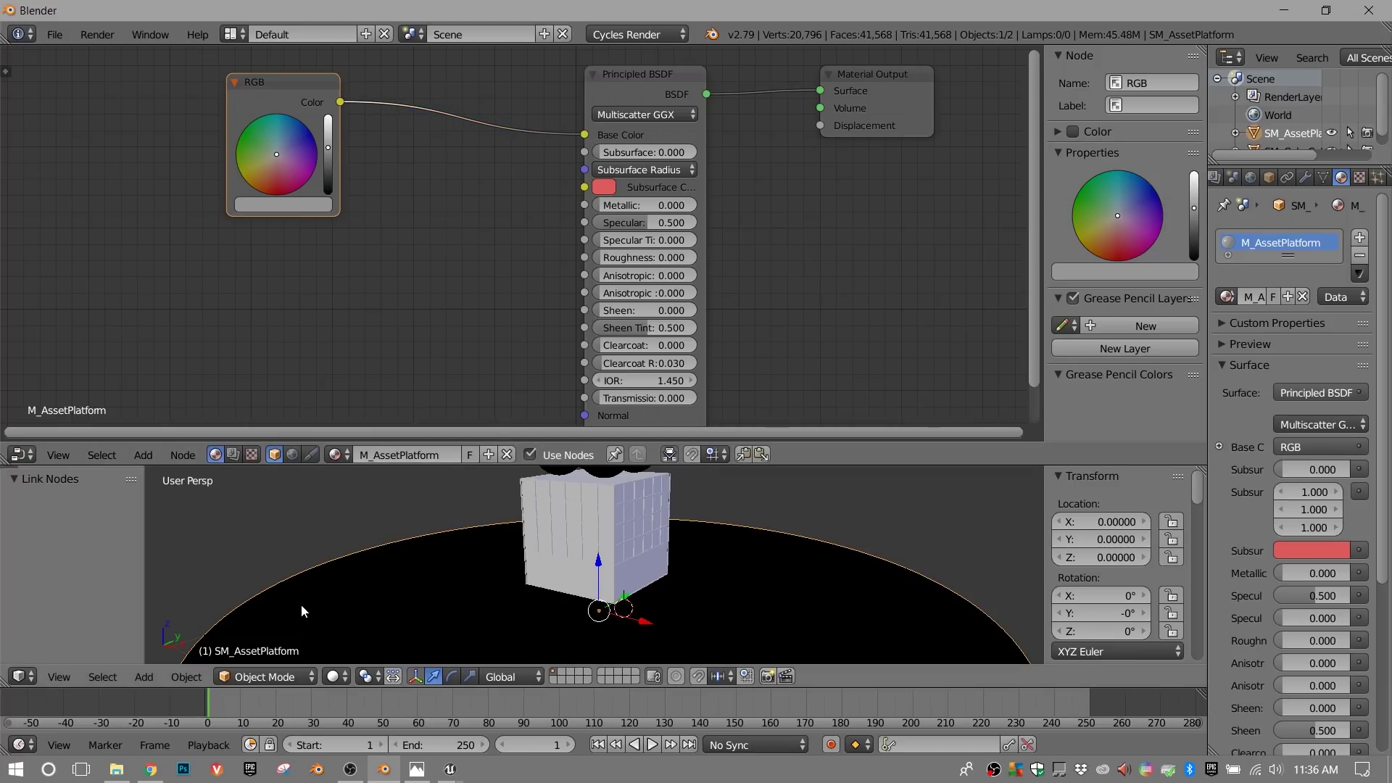
- View the platform in material shading and compare it with the M_AssetPlatform preview in Unreal
{"action": "left_click", "coordinate": [335, 678]}
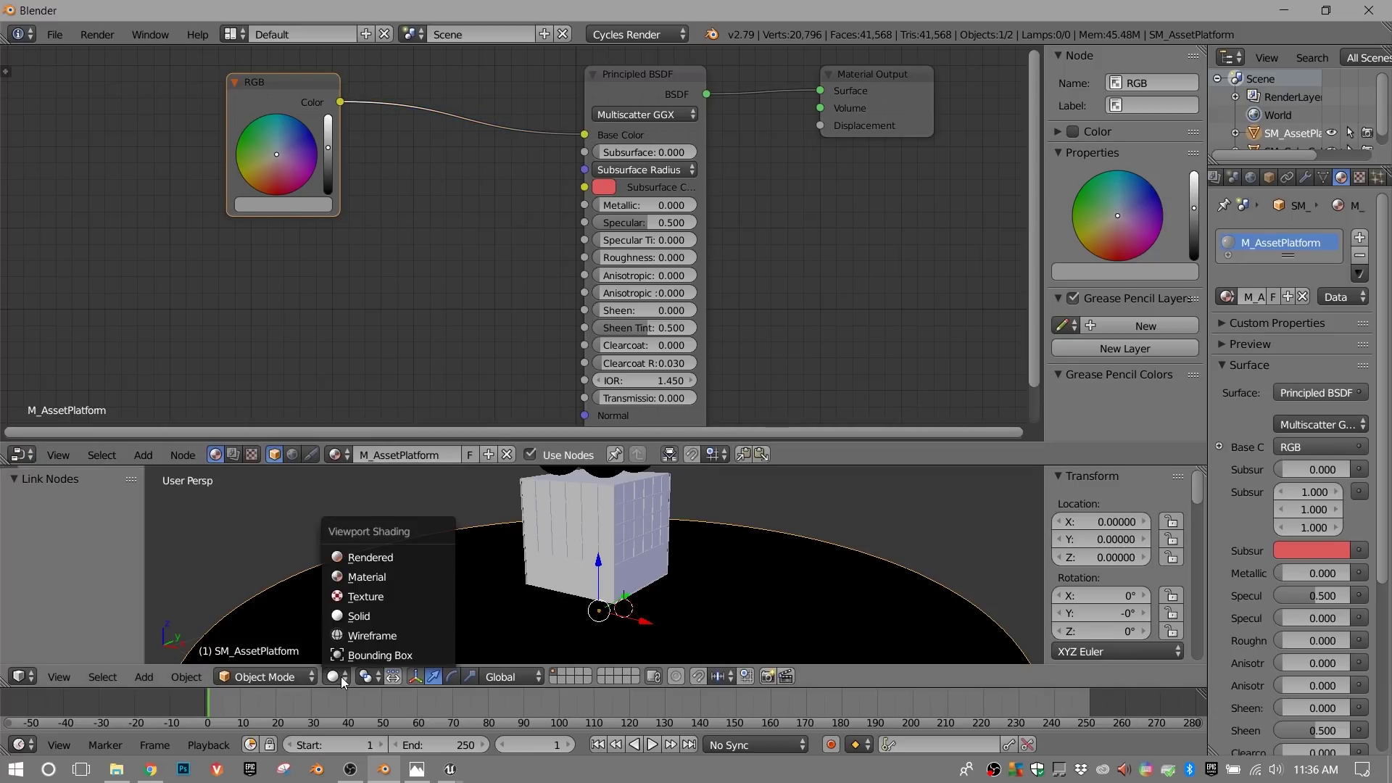
{"action": "left_click", "coordinate": [368, 576]}
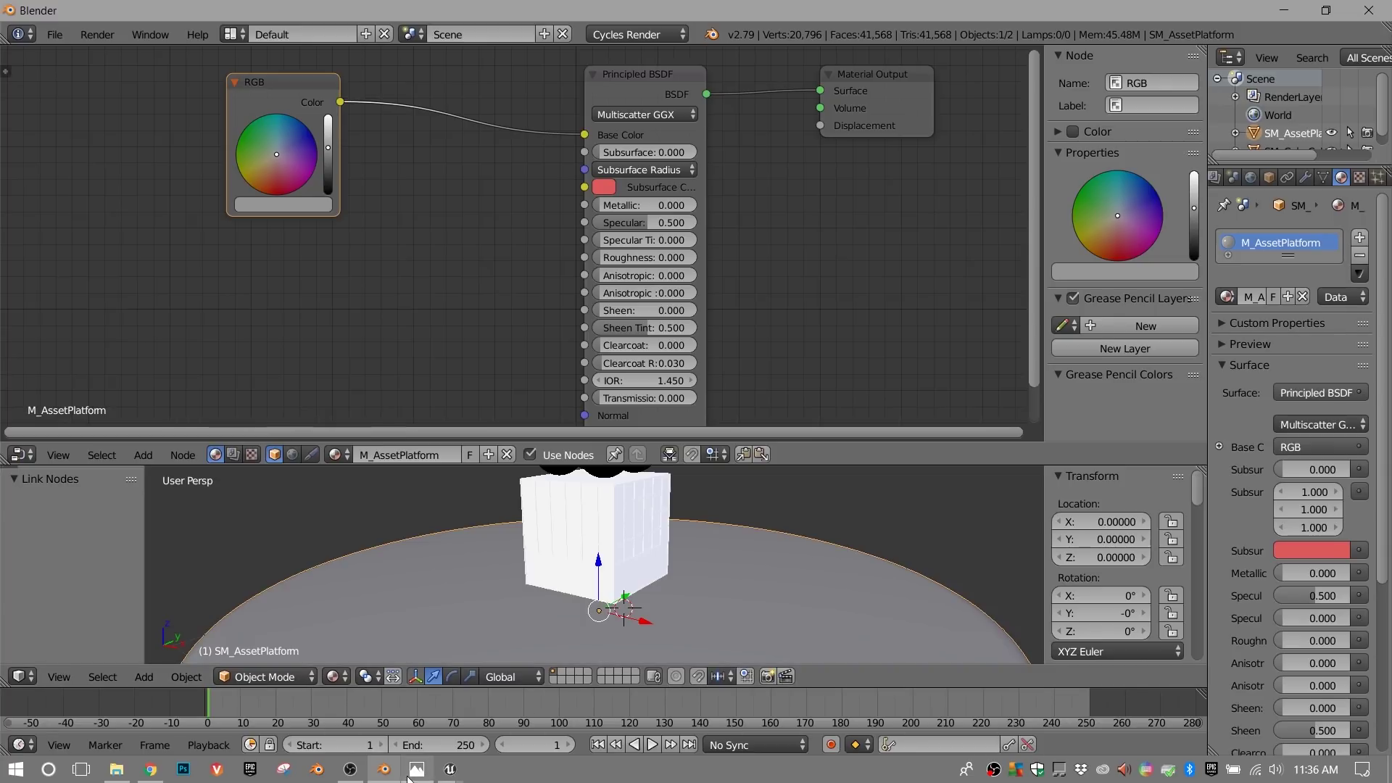
{"action": "mouse_move", "coordinate": [450, 769]}
{"action": "left_click", "coordinate": [529, 715]}
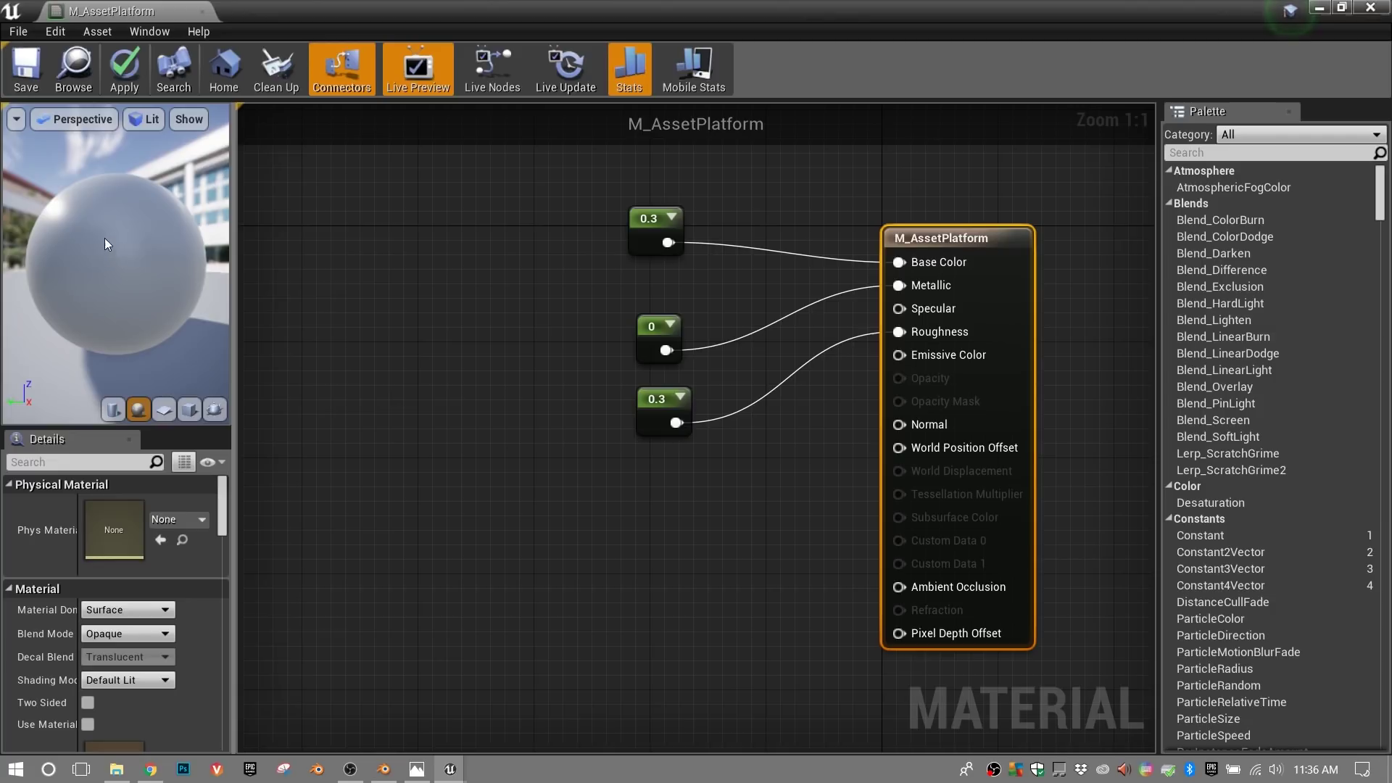
- Return to Blender, move the RGB node farther from the shader and set the Principled BSDF's Roughness to 0.3
{"action": "left_click", "coordinate": [384, 769]}
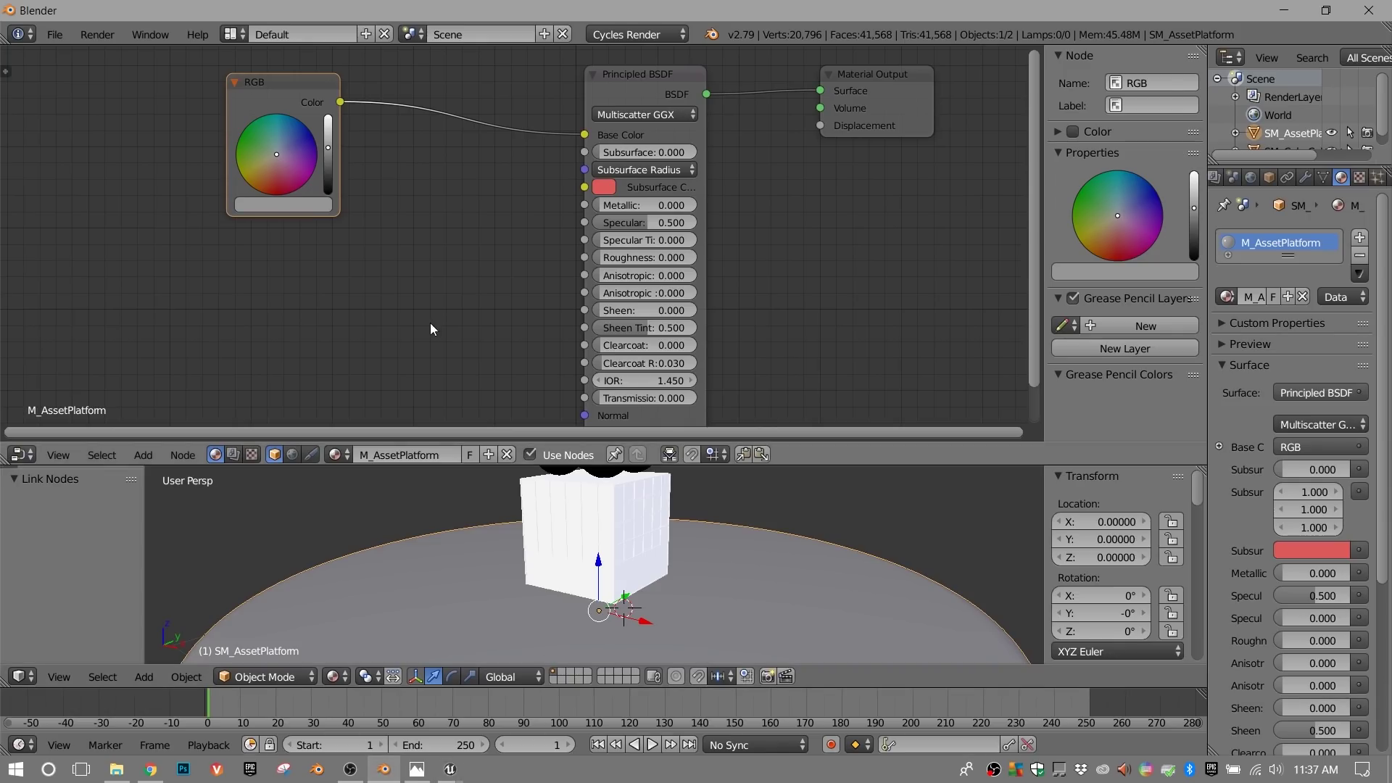
{"action": "left_click_drag", "start_coordinate": [278, 103], "coordinate": [212, 88]}
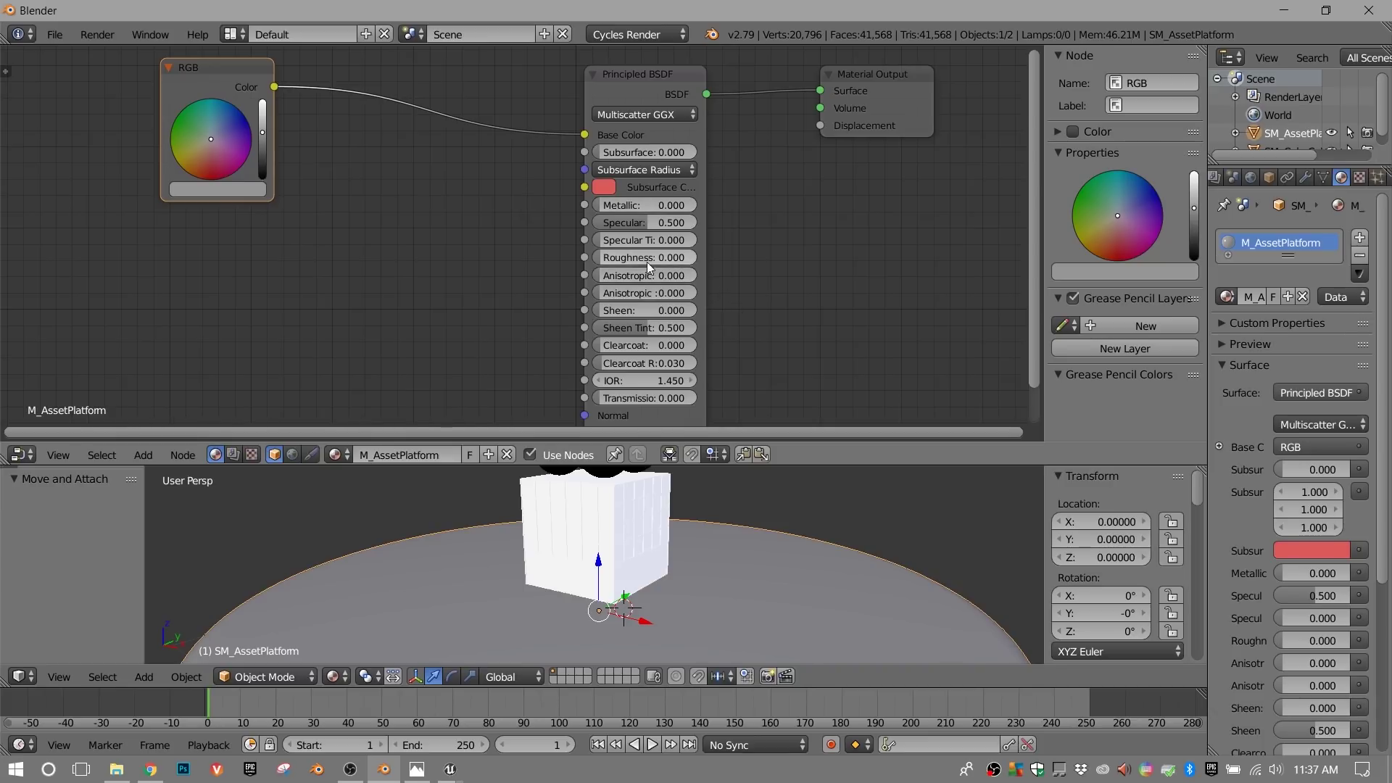
{"action": "left_click", "coordinate": [635, 258]}
{"action": "type", "text": "0.3"}
{"action": "key", "text": "Return"}
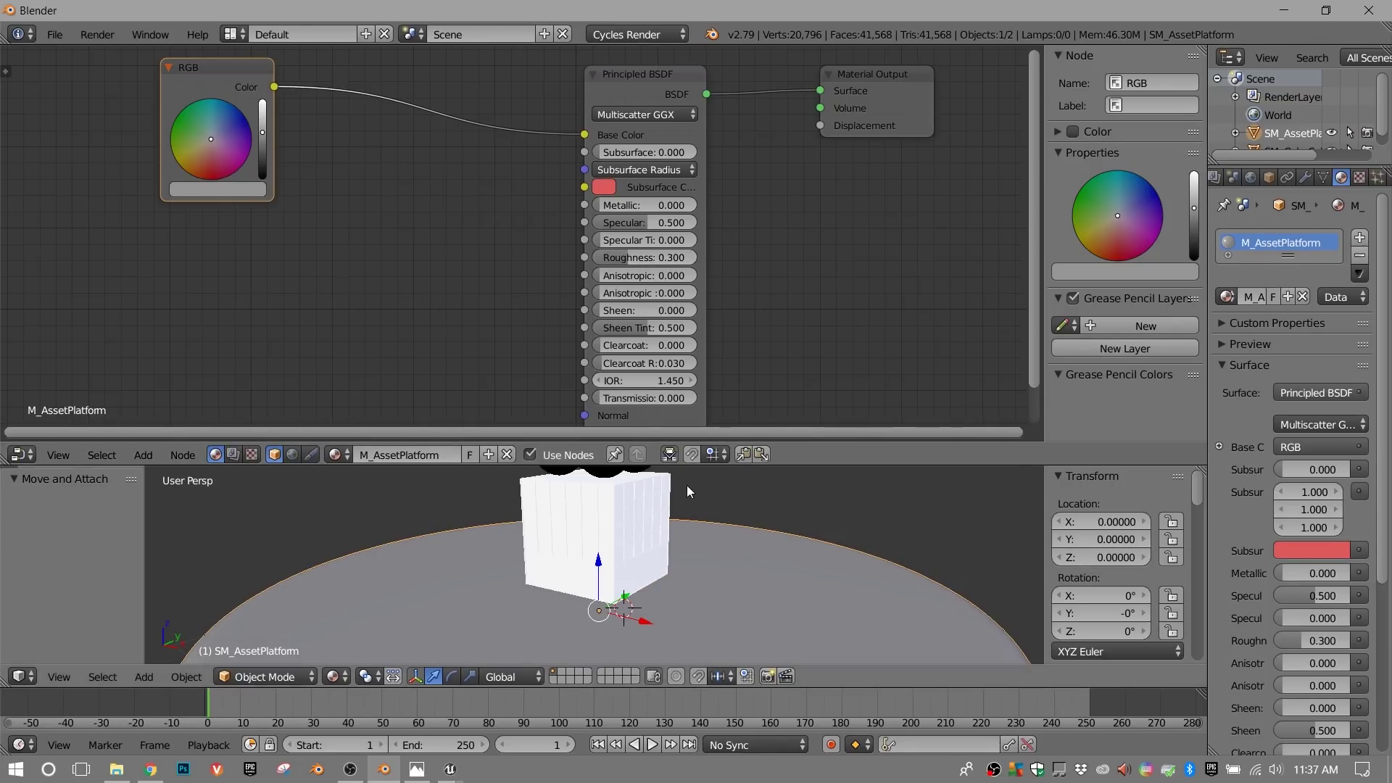
- Preview the platform in rendered shading with an enlarged 3D view, then restore more height to the Node Editor
{"action": "key", "text": "shift+z"}
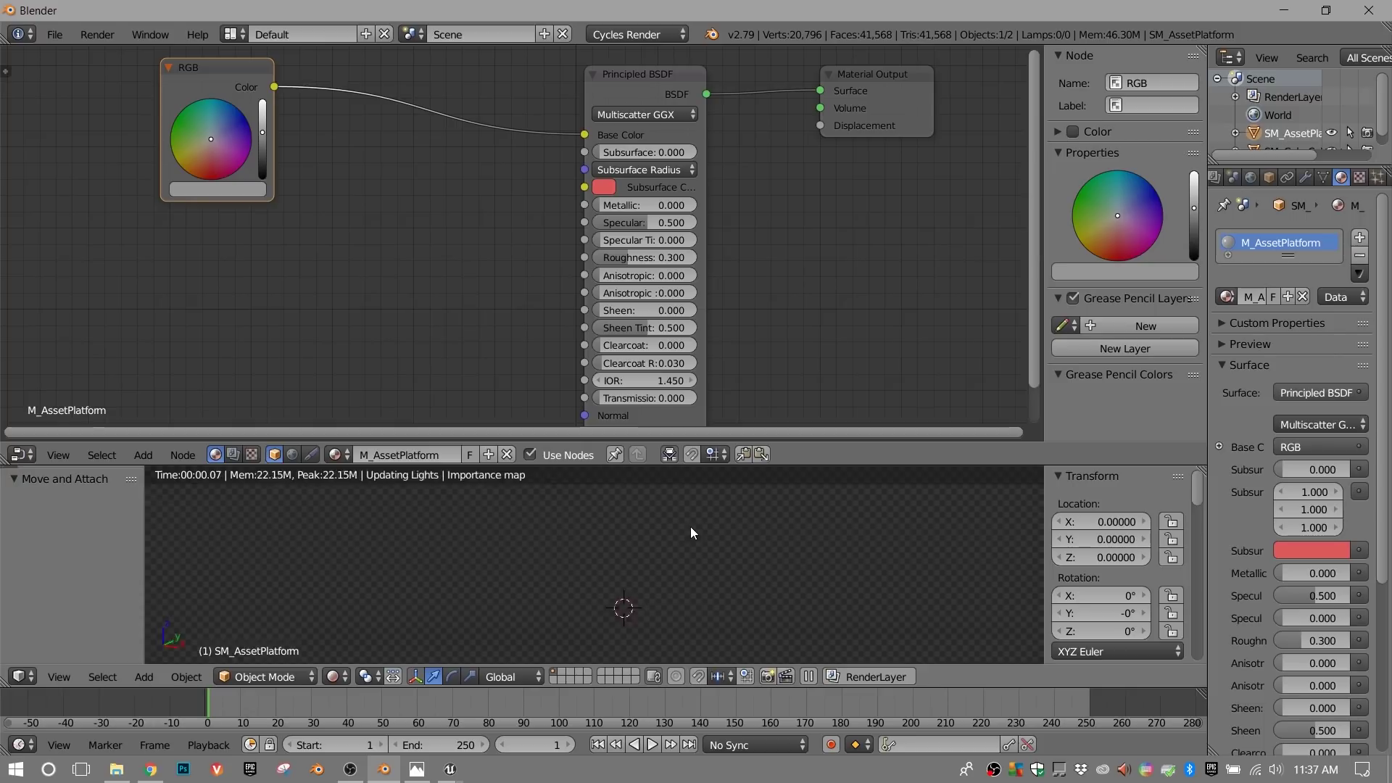
{"action": "left_click_drag", "start_coordinate": [775, 465], "coordinate": [844, 161]}
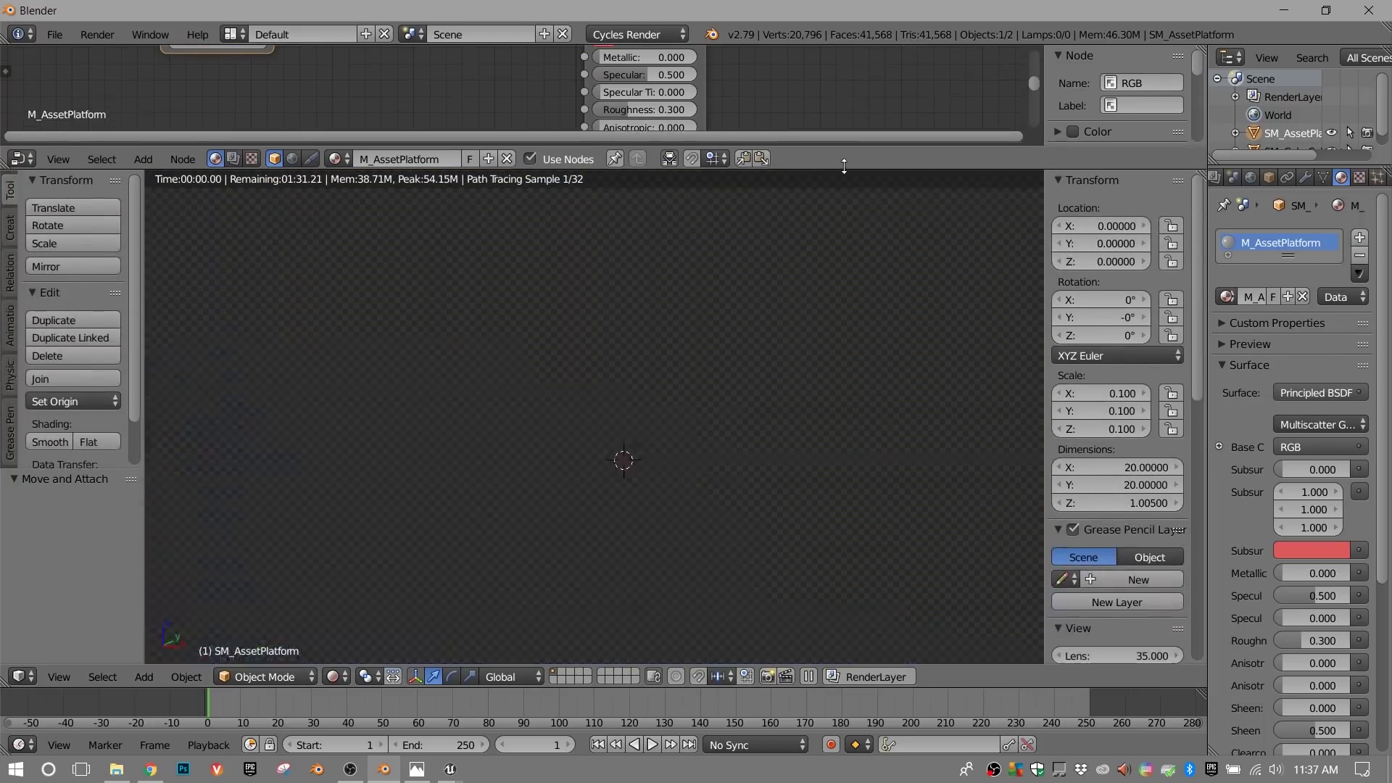
{"action": "middle_click_drag", "start_coordinate": [715, 375], "coordinate": [719, 430]}
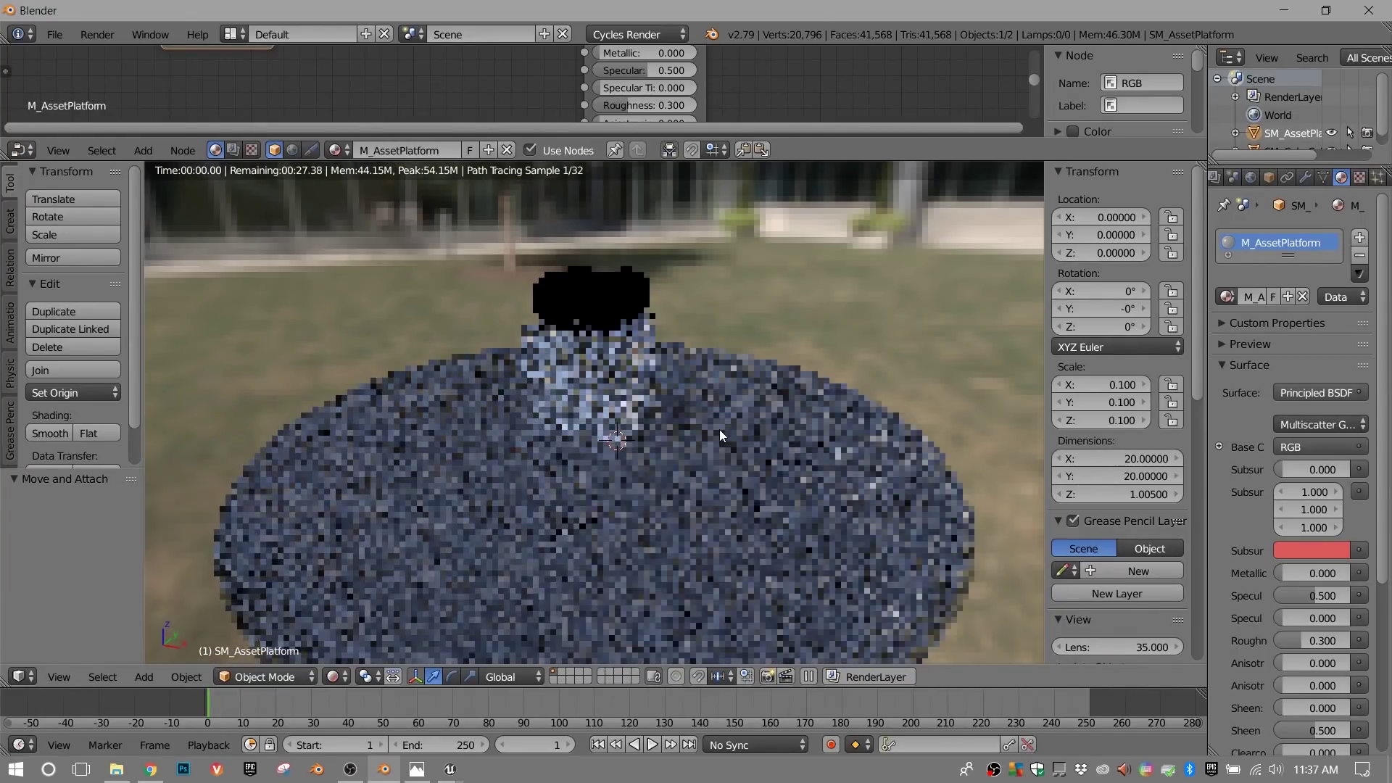
{"action": "left_click_drag", "start_coordinate": [806, 140], "coordinate": [806, 349]}
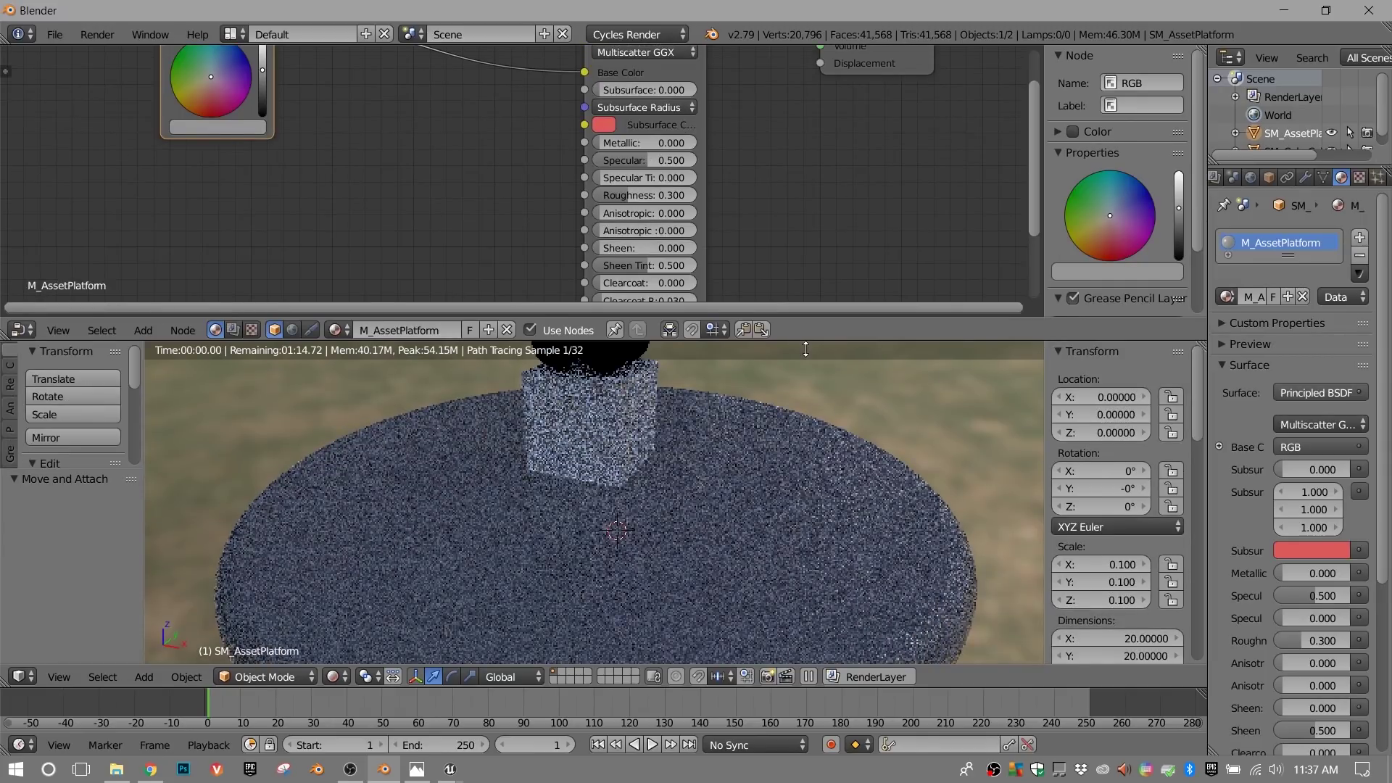
{"action": "left_click_drag", "start_coordinate": [806, 349], "coordinate": [806, 377]}
- Select SM_ColorCalibrator and enable nodes for its materials from M_GreyBall through M_ClearCoat
{"action": "right_click", "coordinate": [623, 464]}
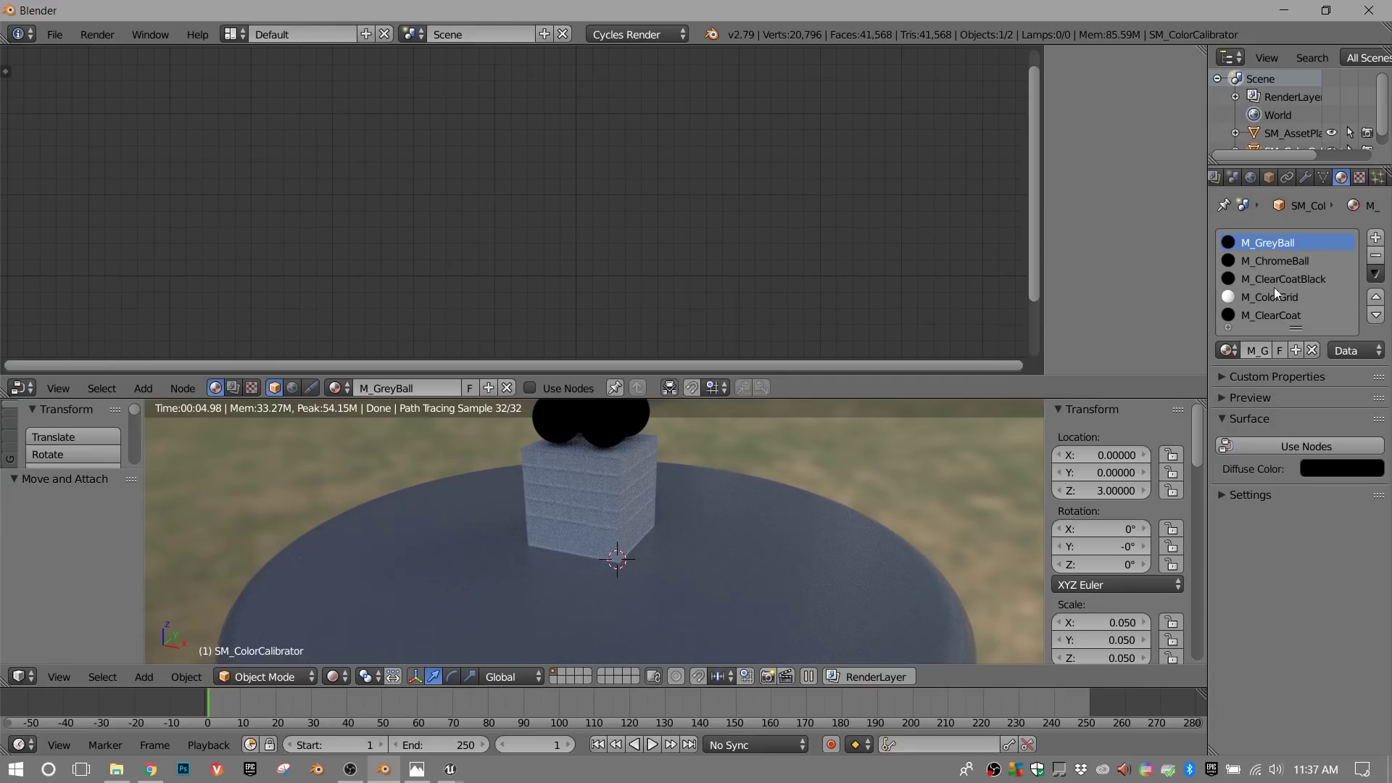
{"action": "left_click", "coordinate": [1281, 449]}
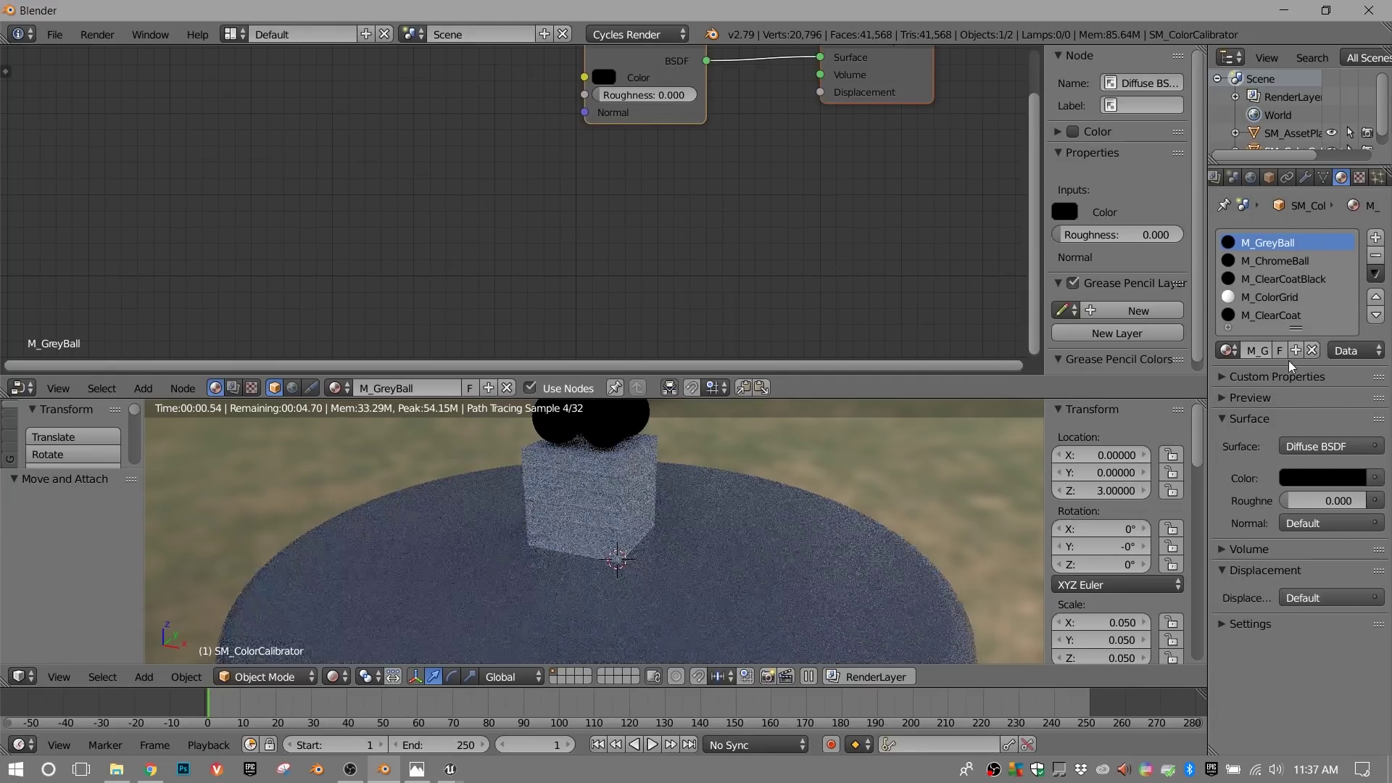
{"action": "left_click", "coordinate": [1274, 261]}
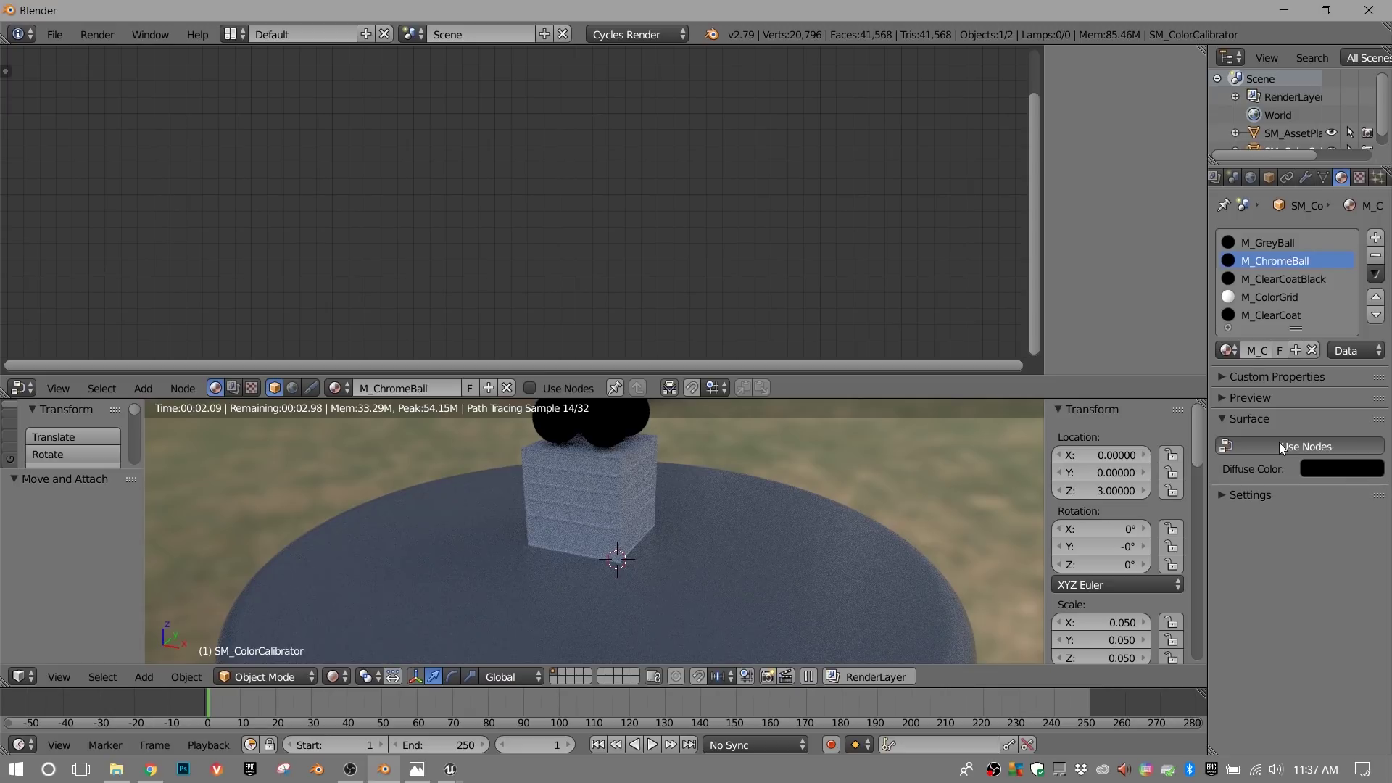
{"action": "scroll", "coordinate": [1279, 443], "scroll_direction": "down", "scroll_amount": 3, "text": "ctrl"}
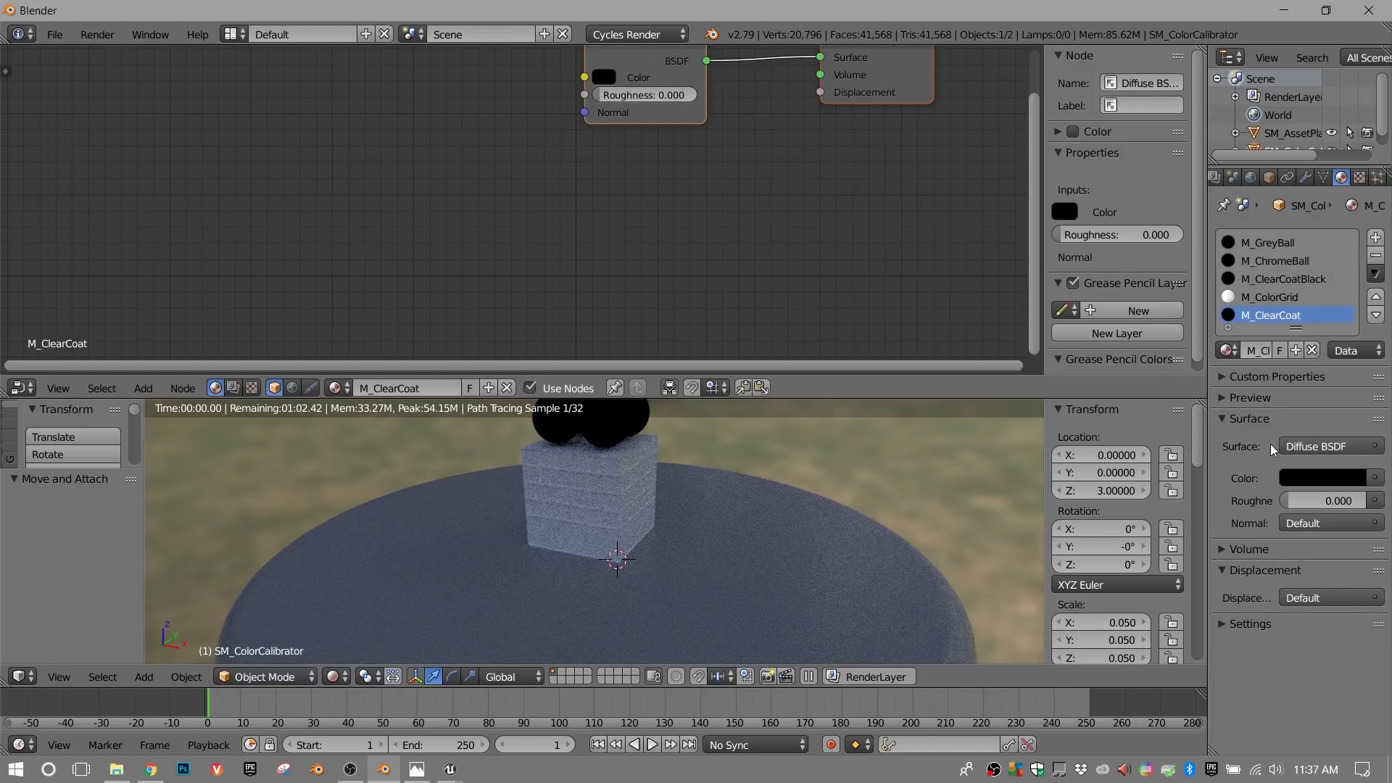
- Switch to Unreal, close M_AssetPlatform without applying its changes, and open the M_GreyBall material from the placeholder mesh's material slots
{"action": "key", "text": "alt+Tab"}
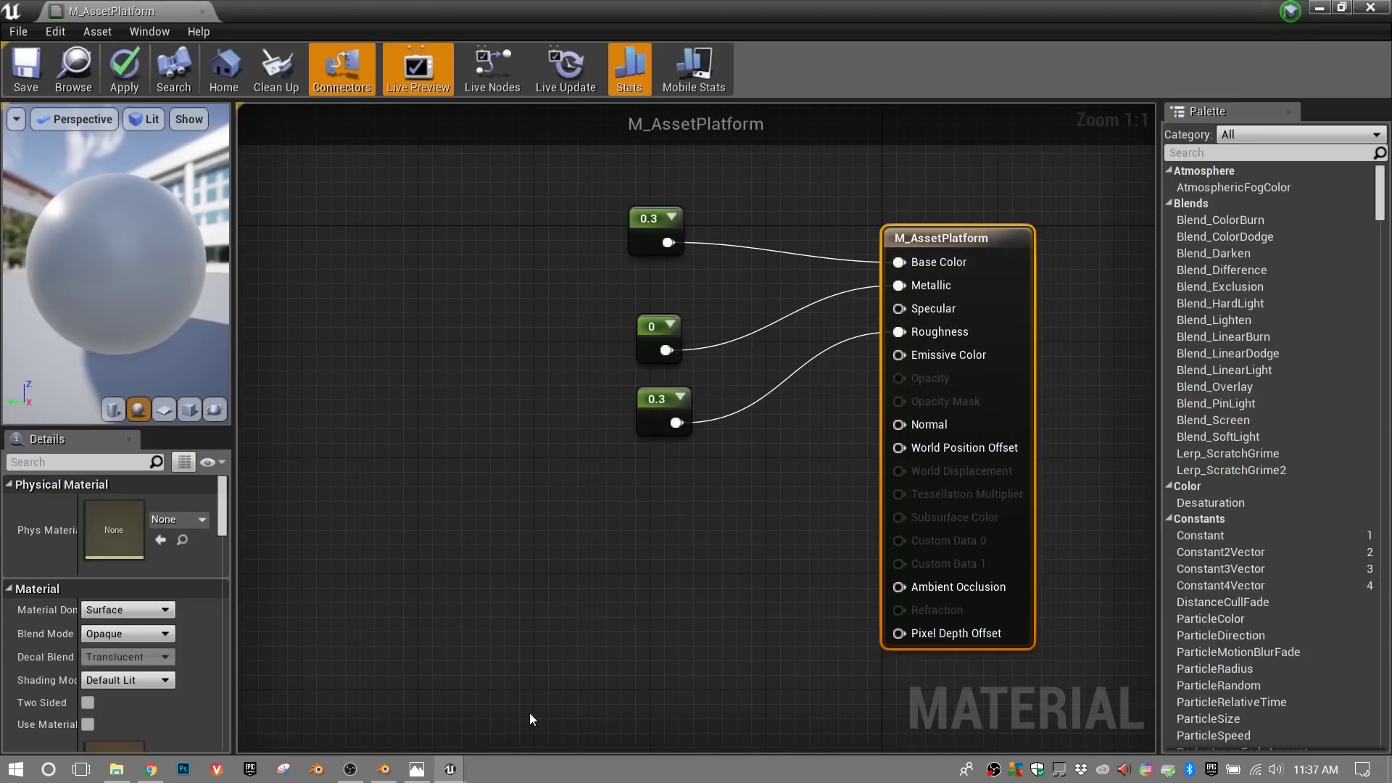
{"action": "left_click", "coordinate": [202, 11]}
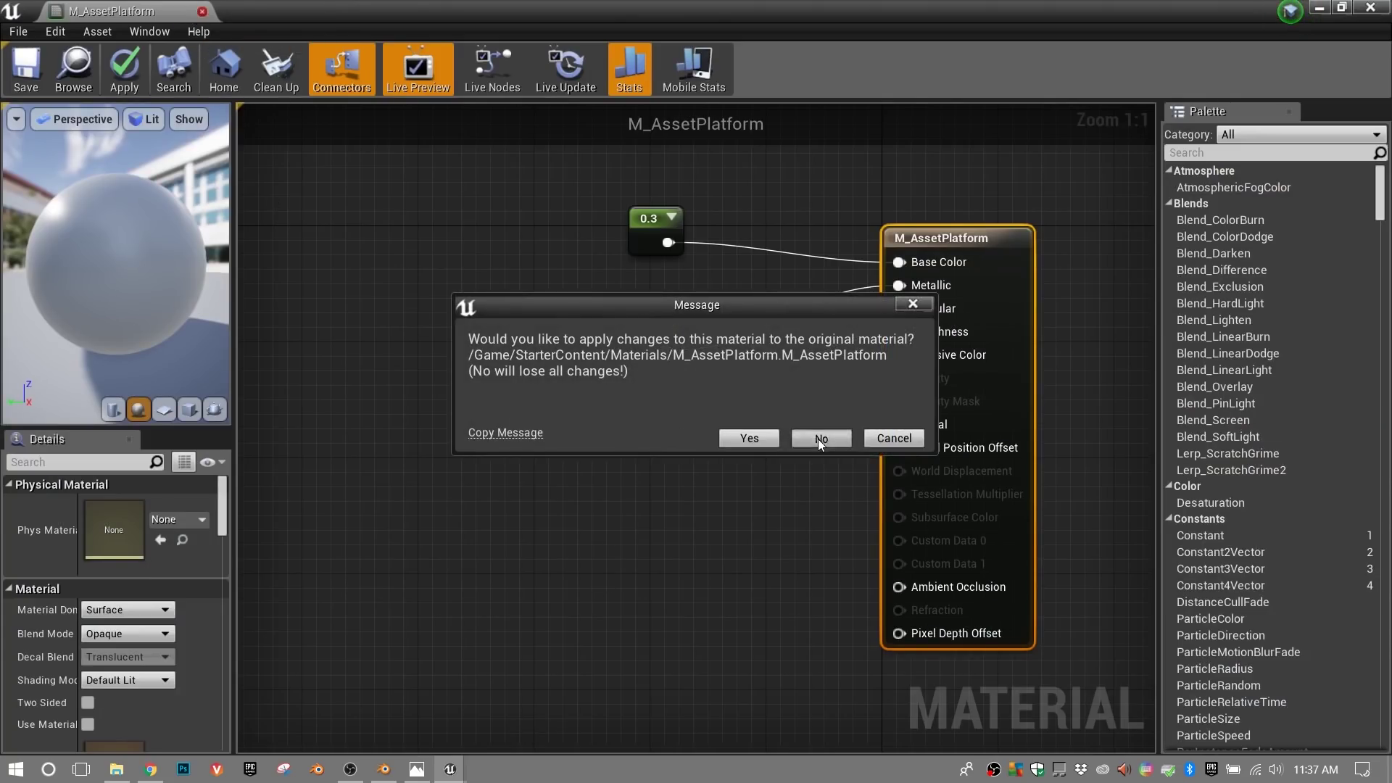
{"action": "left_click", "coordinate": [820, 438]}
{"action": "left_click", "coordinate": [631, 270]}
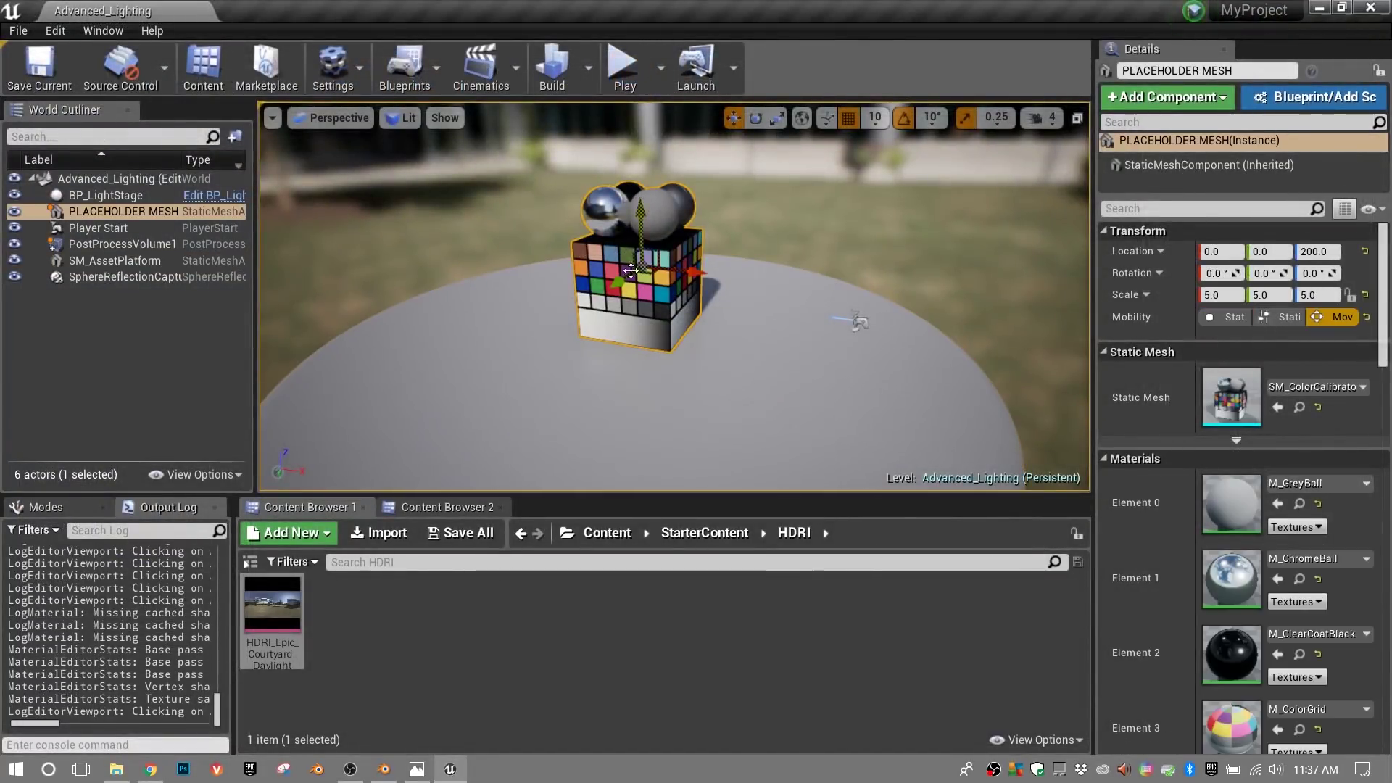
{"action": "double_click", "coordinate": [1242, 503]}
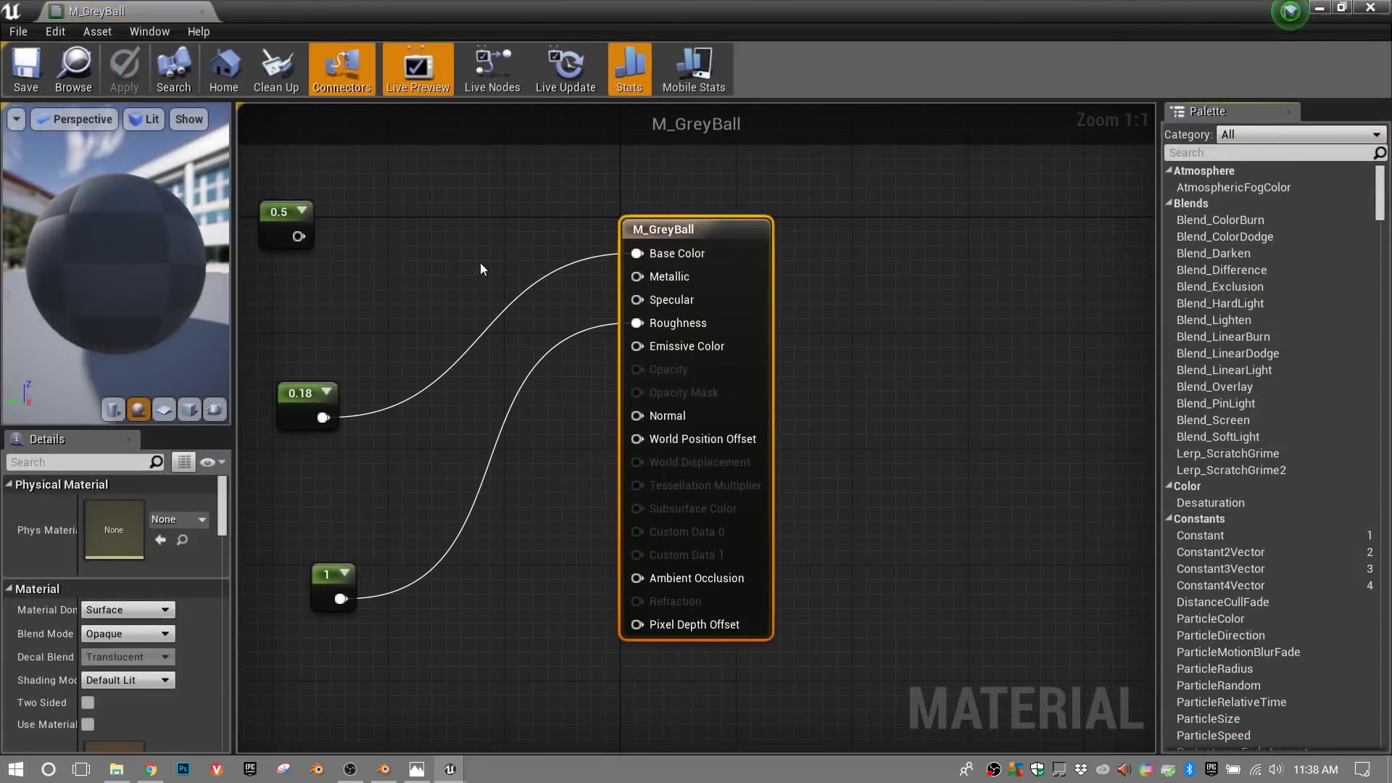
- Arrange the M_GreyBall constants to read the graph, with 0.18 beside Base Color, 1 near Roughness and the unconnected 0.5 set apart
{"action": "right_click_drag", "start_coordinate": [480, 269], "coordinate": [713, 252]}
{"action": "left_click_drag", "start_coordinate": [516, 194], "coordinate": [450, 205]}
{"action": "right_click_drag", "start_coordinate": [594, 343], "coordinate": [504, 329]}
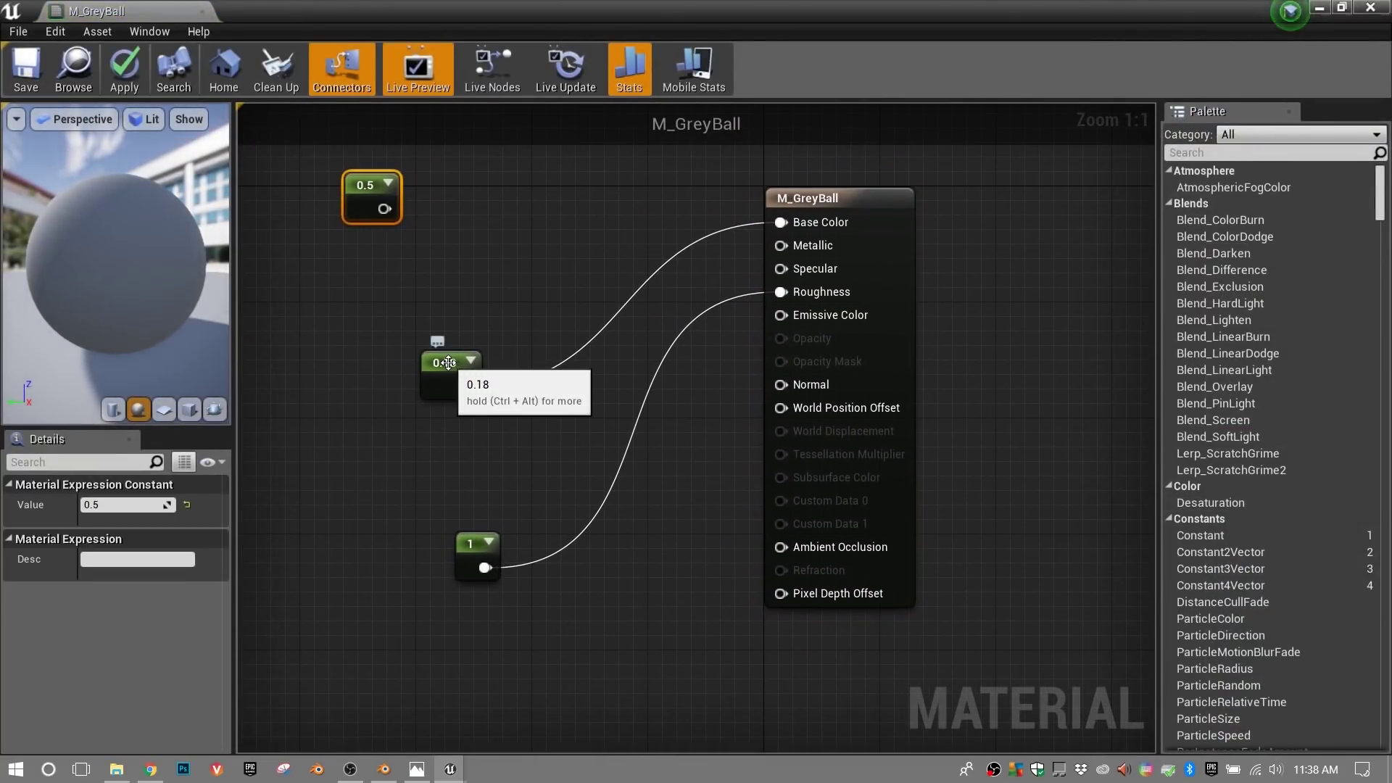
{"action": "left_click_drag", "start_coordinate": [435, 359], "coordinate": [576, 210]}
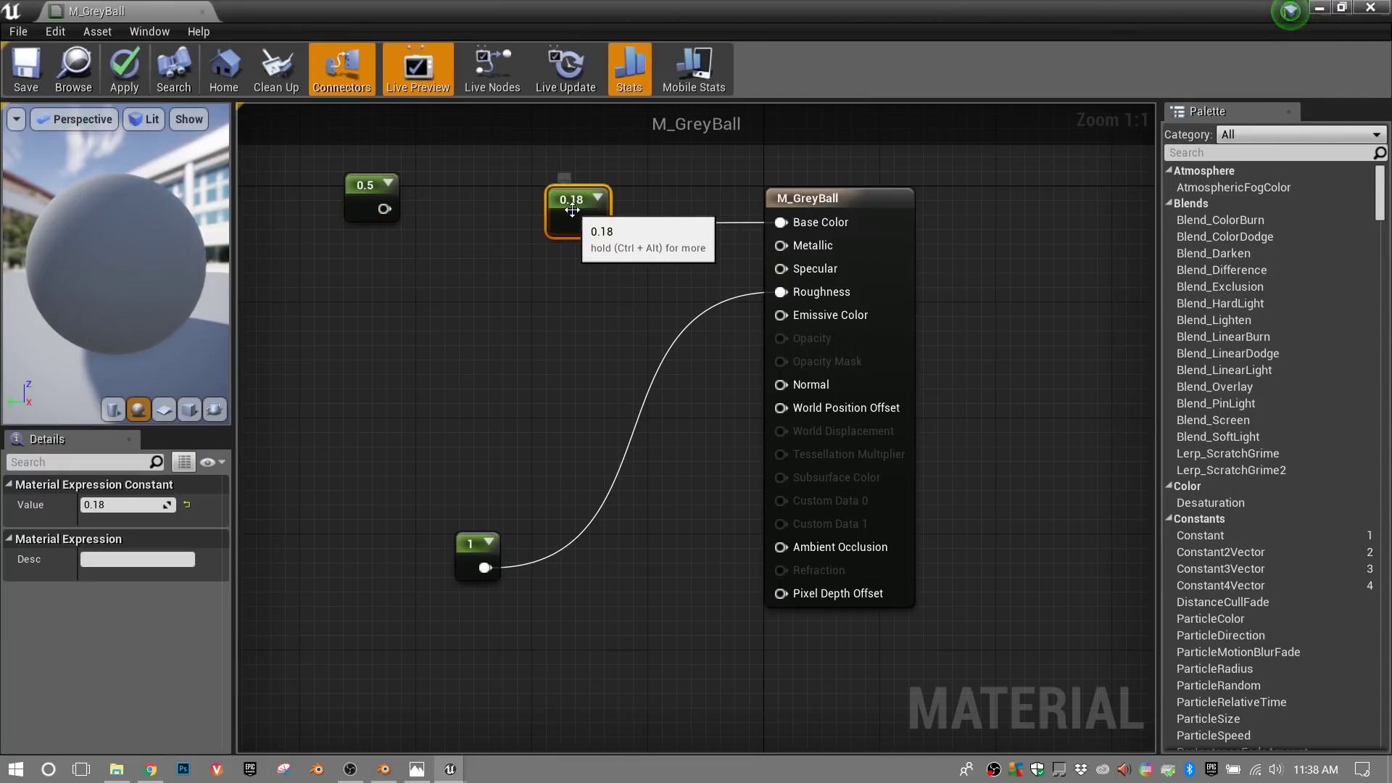
{"action": "left_click_drag", "start_coordinate": [479, 541], "coordinate": [557, 298]}
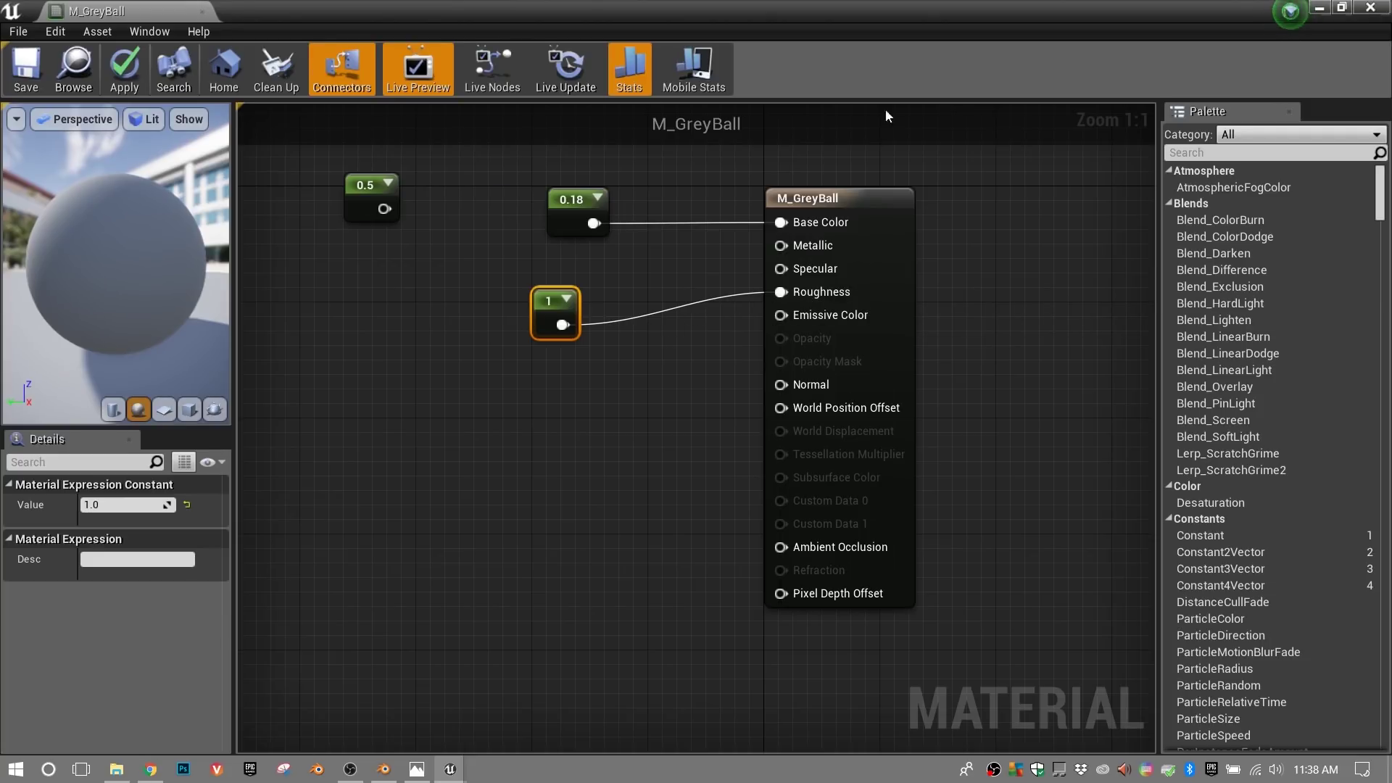
- Return to Blender and change the surface shaders of M_GreyBall and M_ChromeBall to Principled BSDF
{"action": "left_click", "coordinate": [385, 770]}
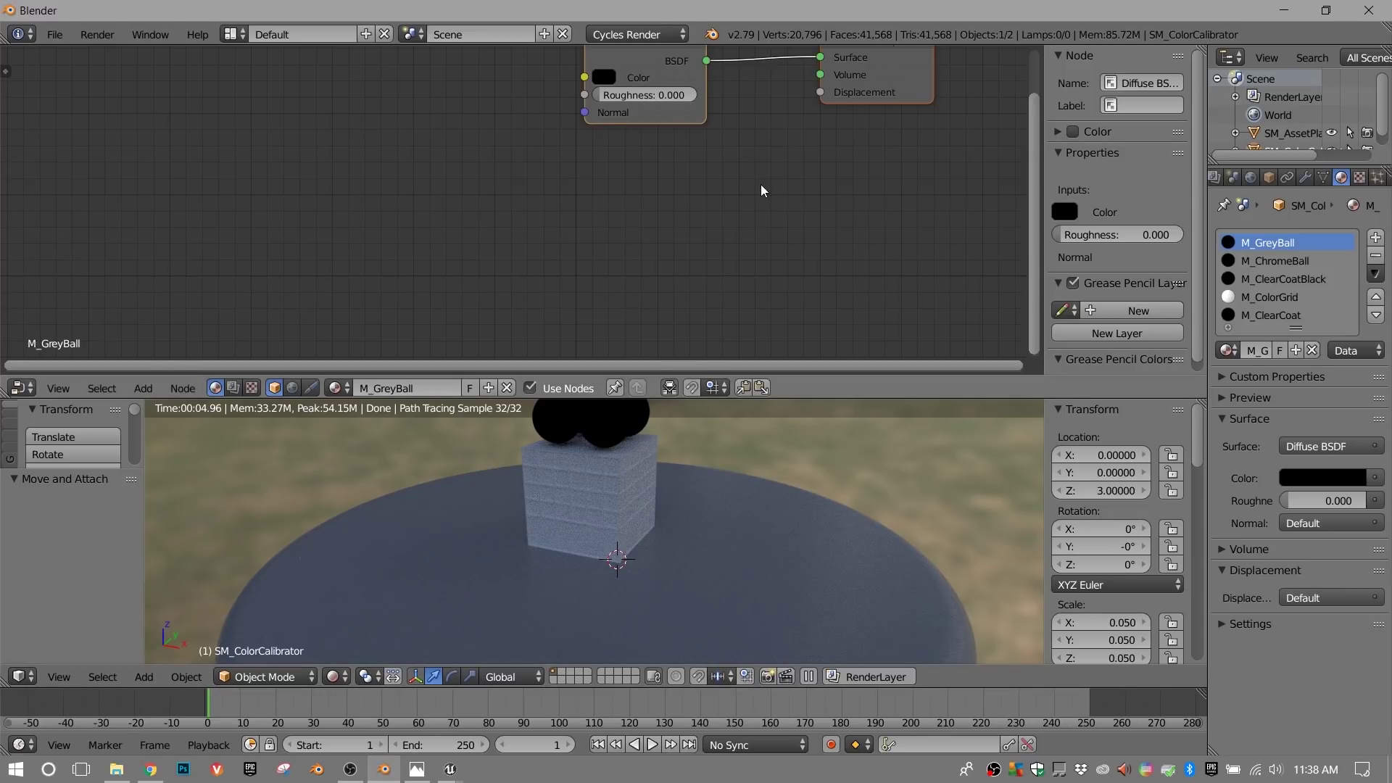
{"action": "middle_click_drag", "start_coordinate": [762, 191], "coordinate": [740, 254]}
{"action": "left_click", "coordinate": [616, 109]}
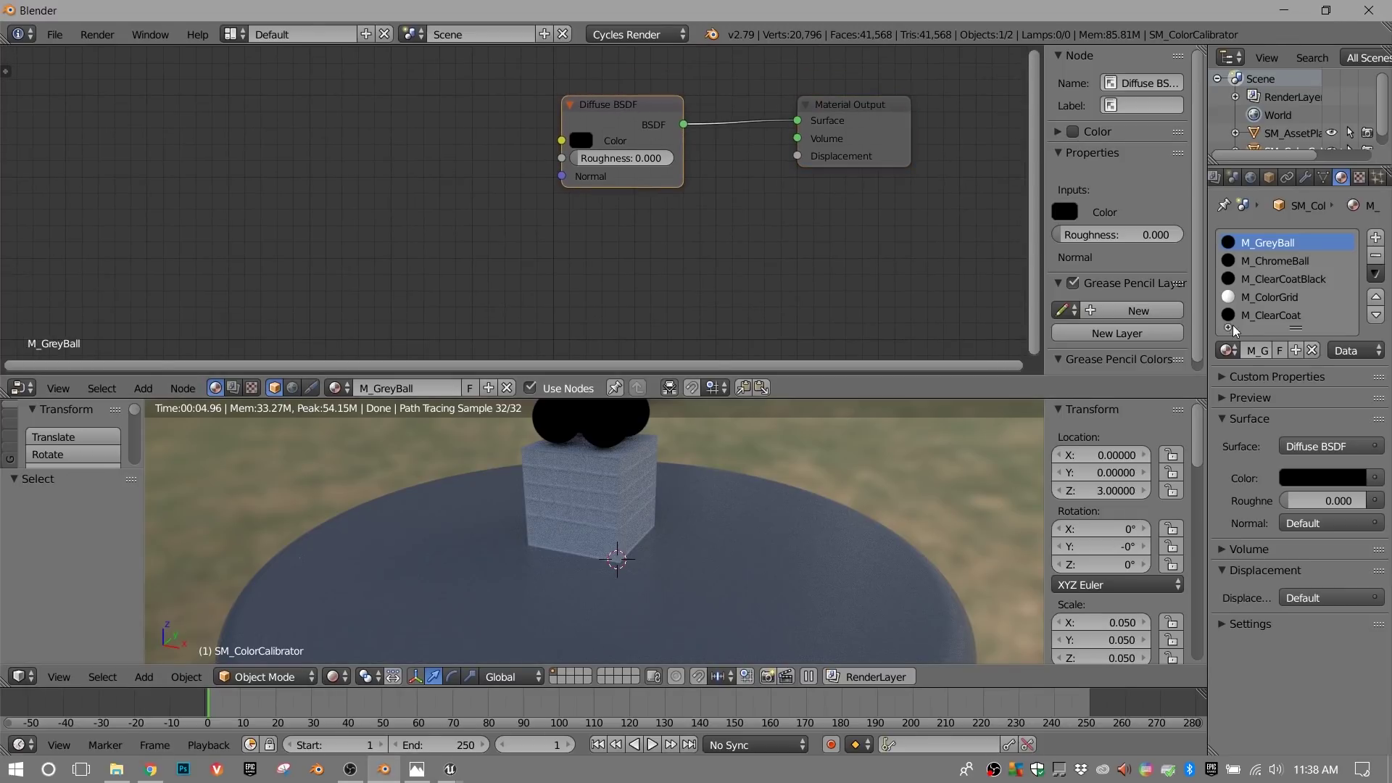
{"action": "left_click", "coordinate": [1305, 447]}
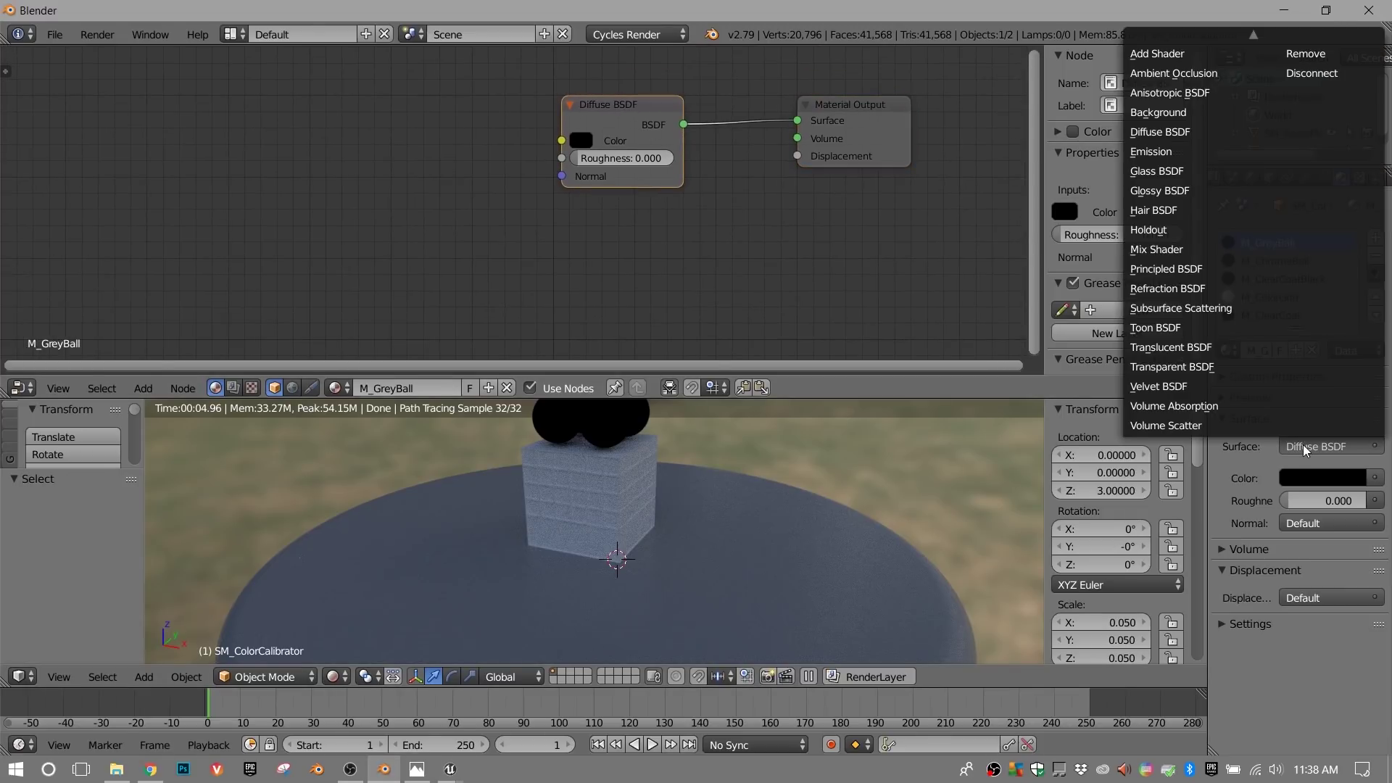
{"action": "left_click", "coordinate": [1252, 269]}
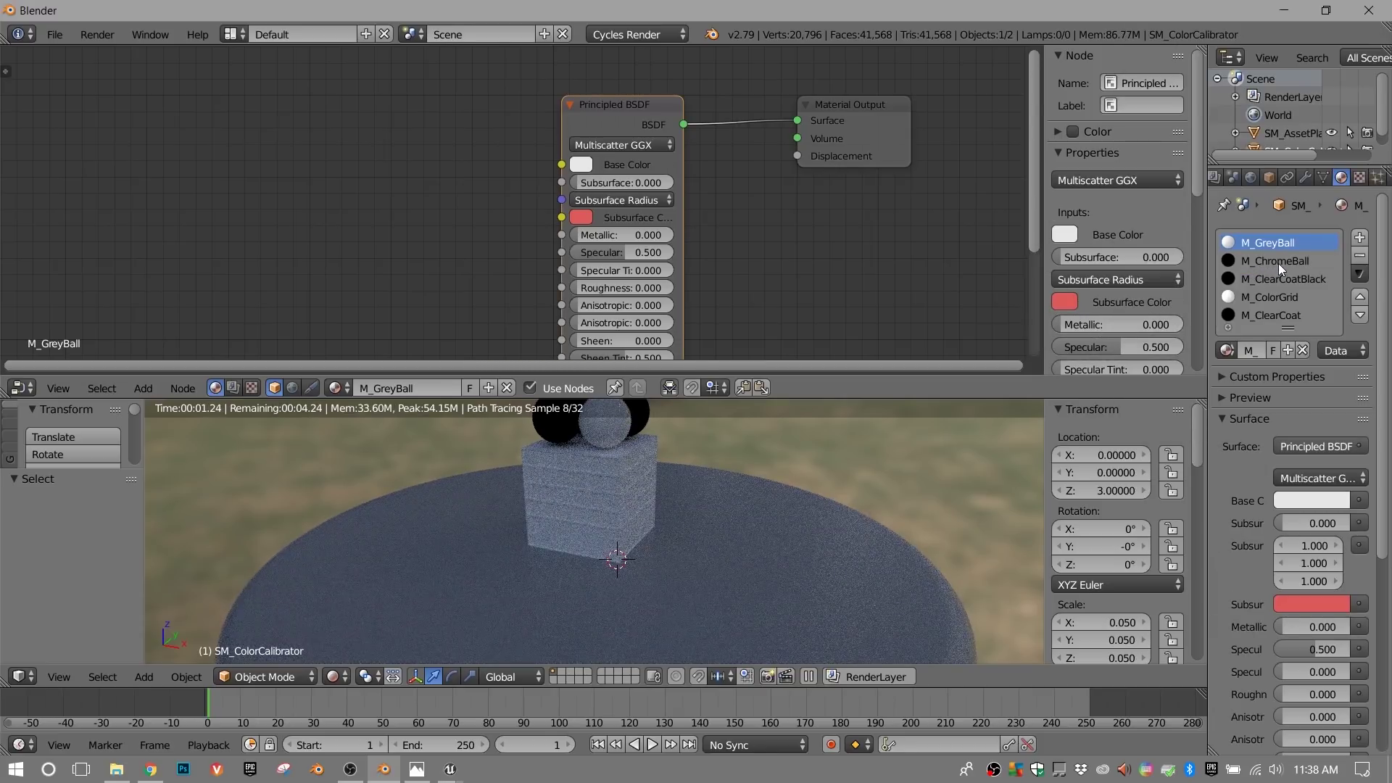
{"action": "left_click", "coordinate": [1278, 262]}
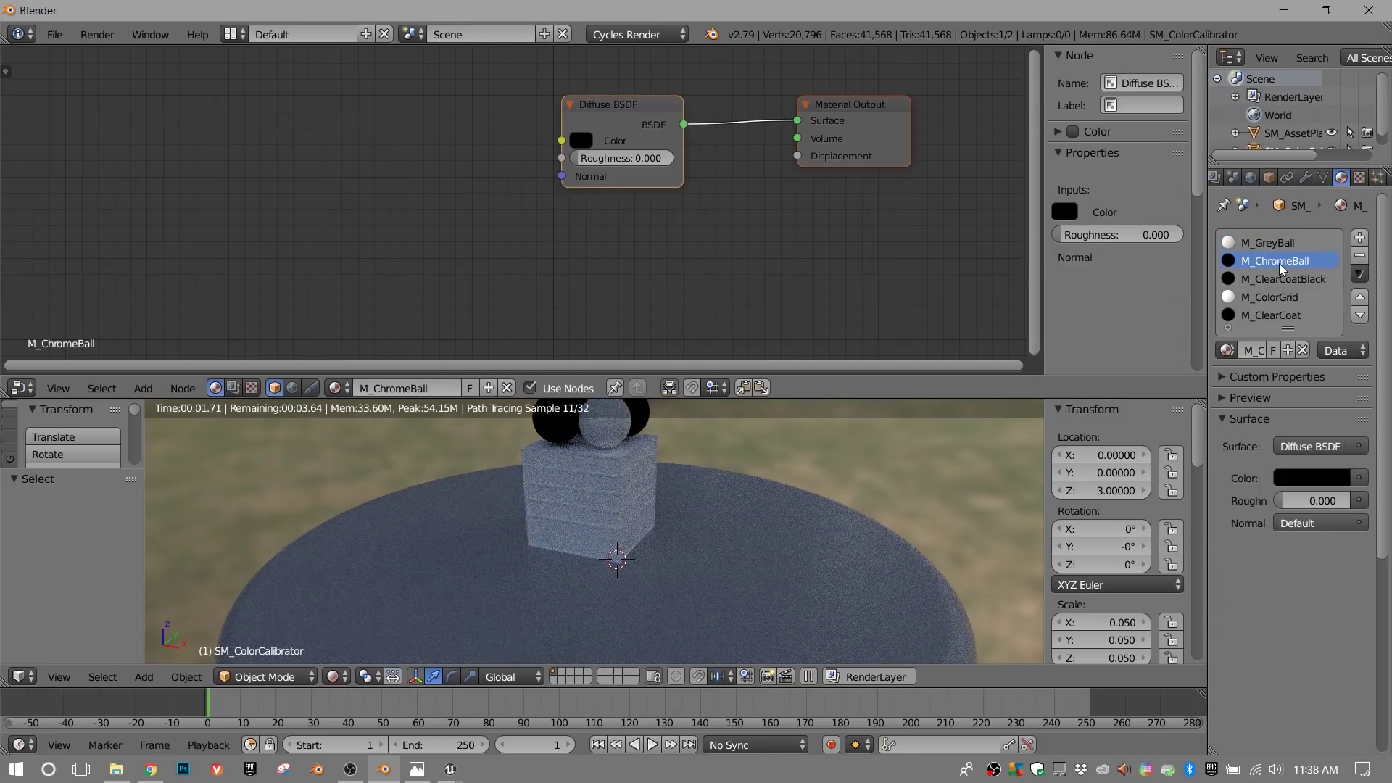
{"action": "left_click", "coordinate": [1295, 448]}
{"action": "left_click", "coordinate": [1220, 269]}
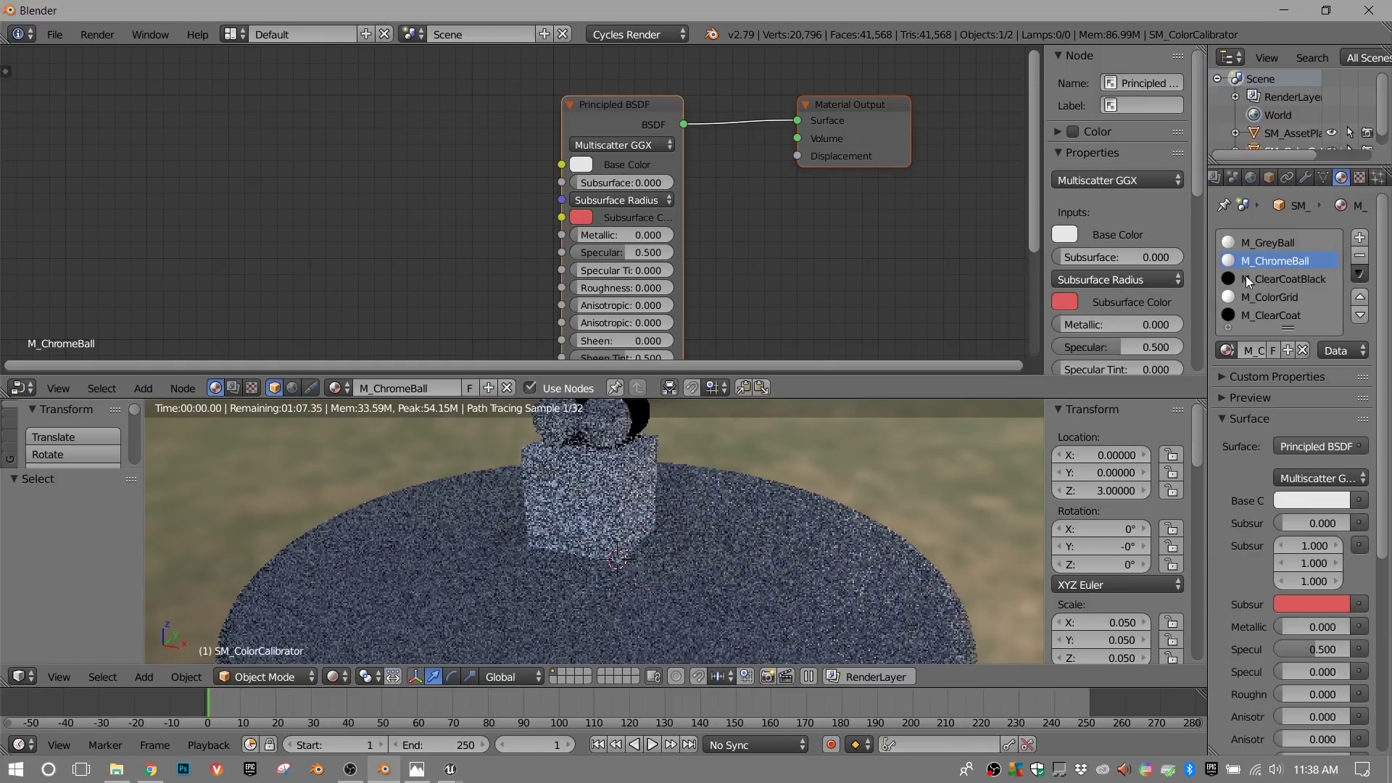
- Change the surface shaders of M_ClearCoatBlack, M_ColorGrid and M_ClearCoat to Principled BSDF
{"action": "left_click", "coordinate": [1283, 278]}
{"action": "left_click", "coordinate": [1295, 448]}
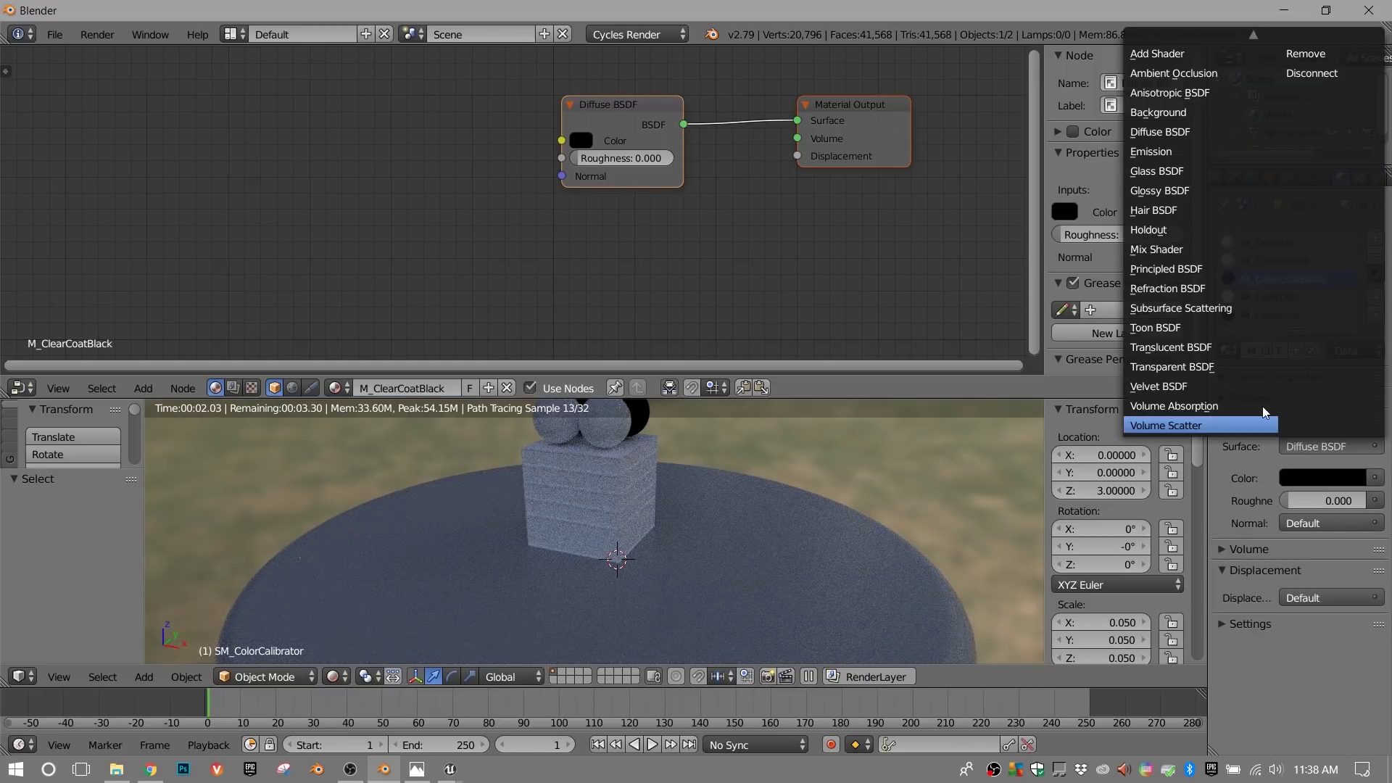
{"action": "left_click", "coordinate": [1198, 271]}
{"action": "left_click", "coordinate": [1276, 297]}
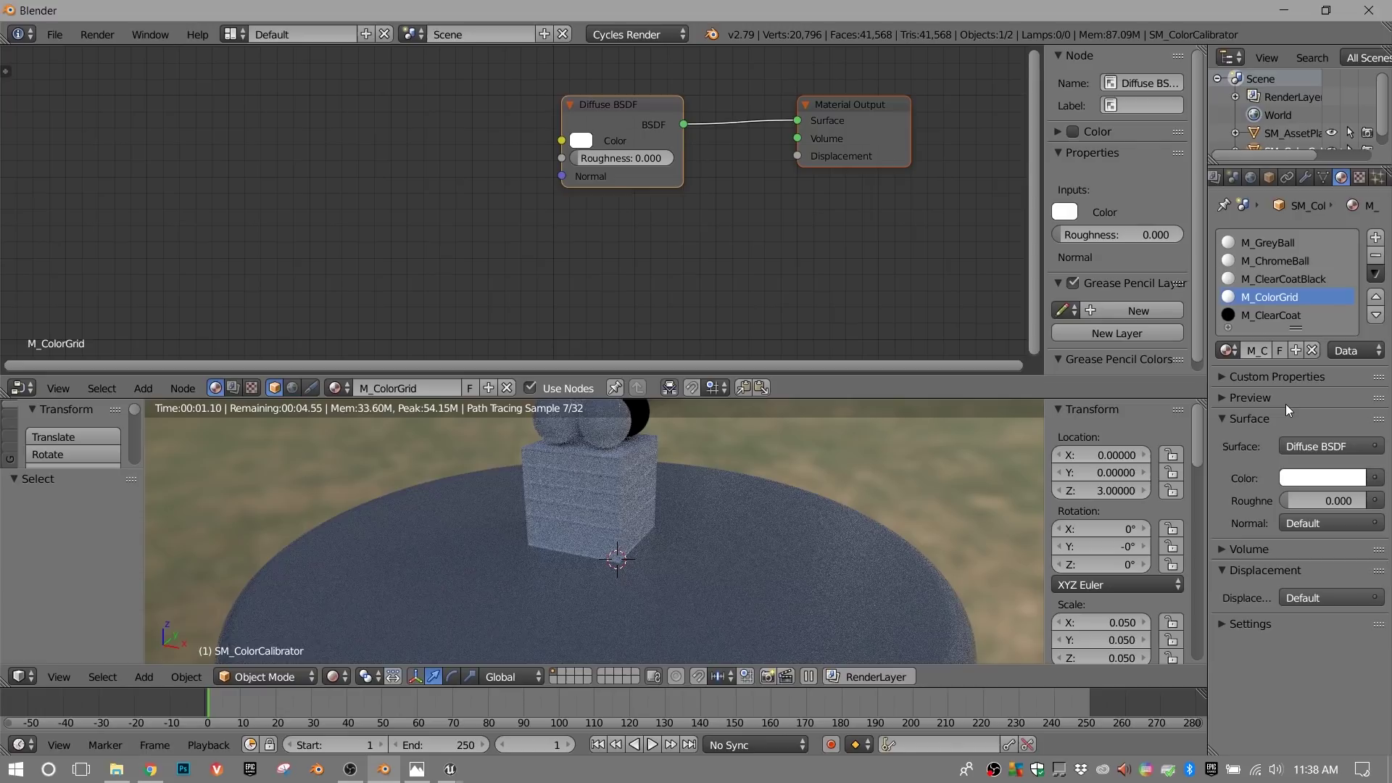
{"action": "left_click", "coordinate": [1298, 446]}
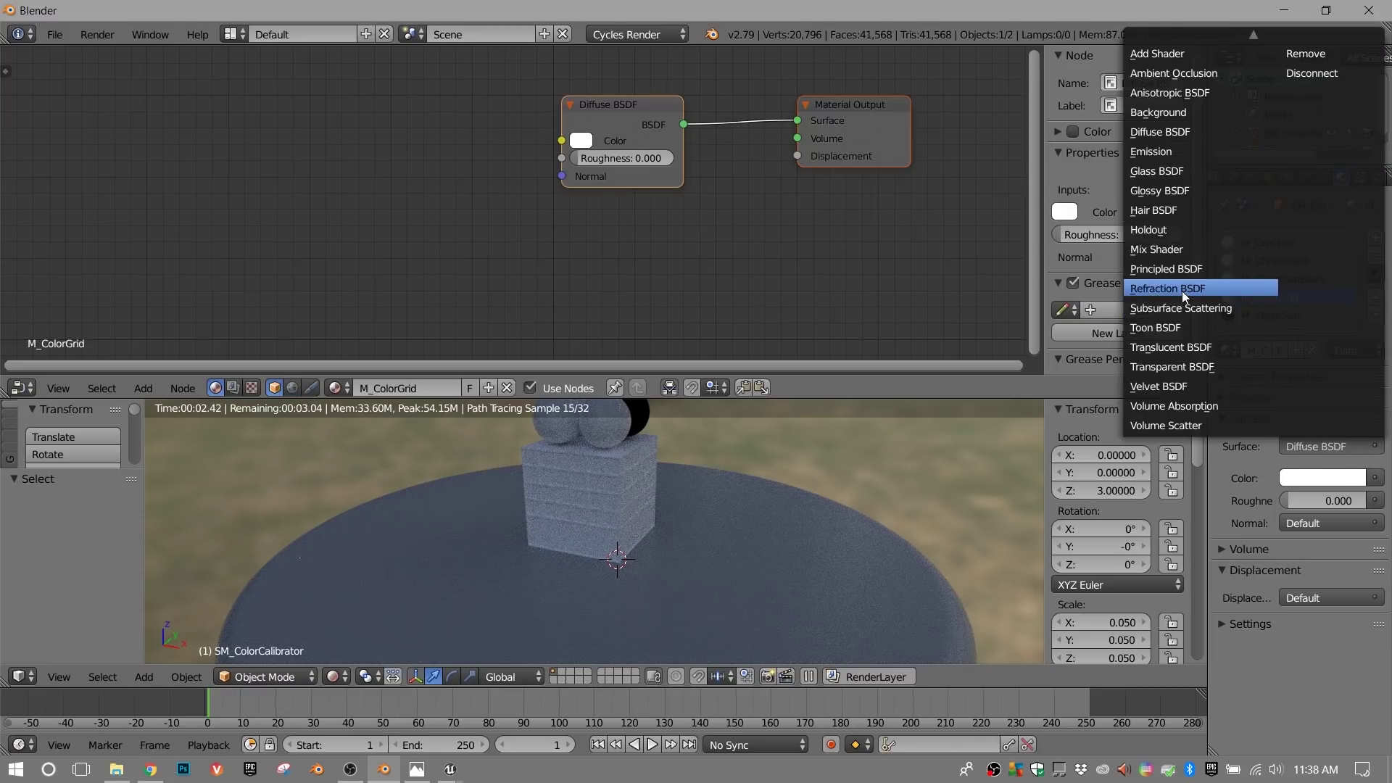
{"action": "left_click", "coordinate": [1183, 280]}
{"action": "left_click", "coordinate": [1265, 315]}
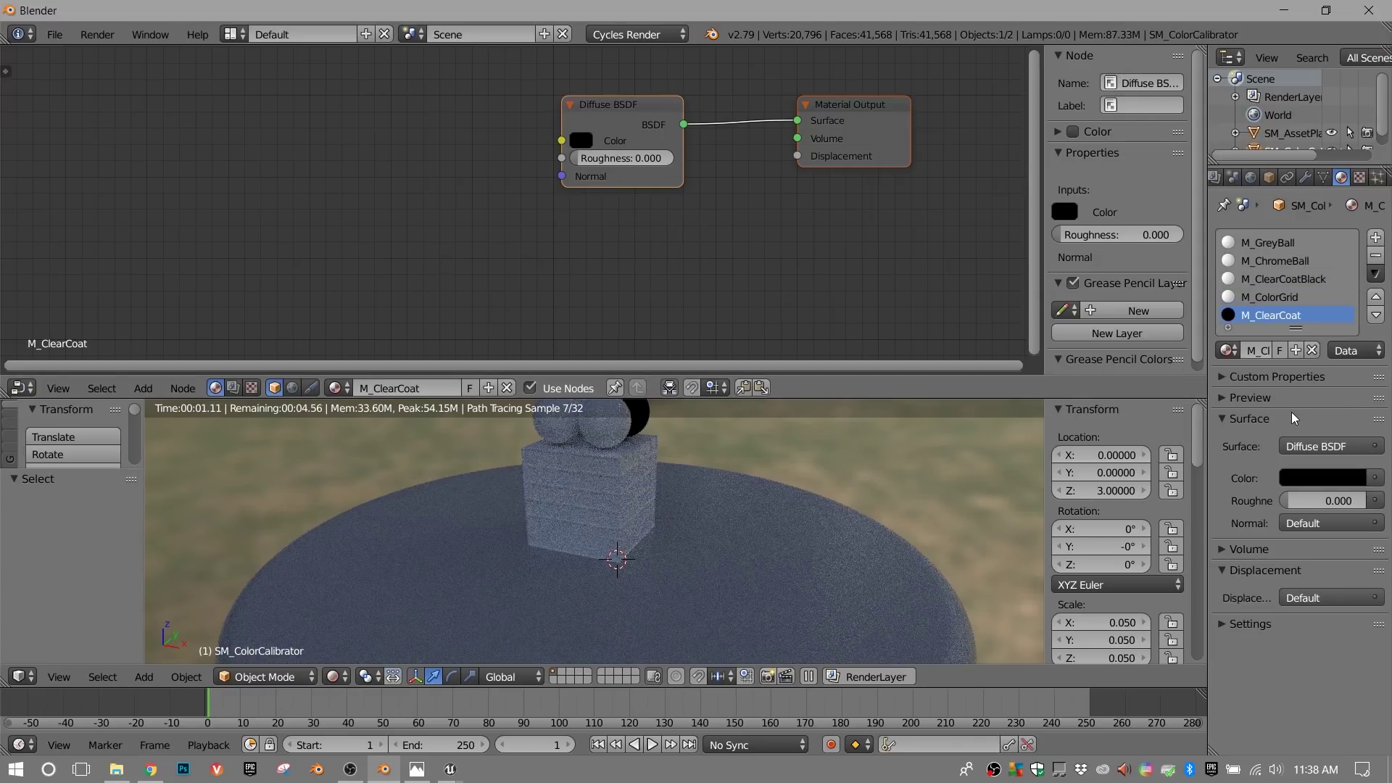
{"action": "left_click", "coordinate": [1305, 445]}
{"action": "left_click", "coordinate": [1200, 269]}
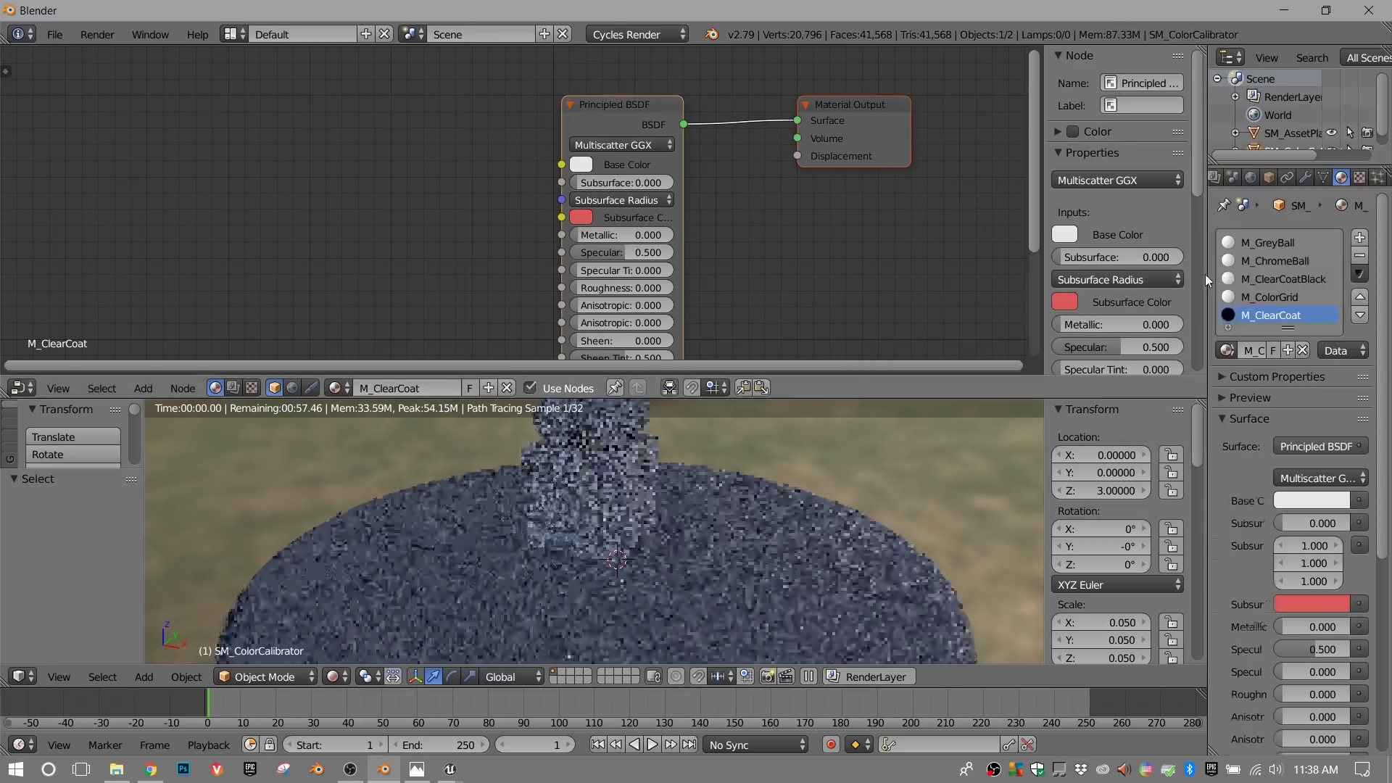
- Add an RGB input node to M_GreyBall and connect its Color to the Principled BSDF's Base Color
{"action": "left_click", "coordinate": [1272, 244]}
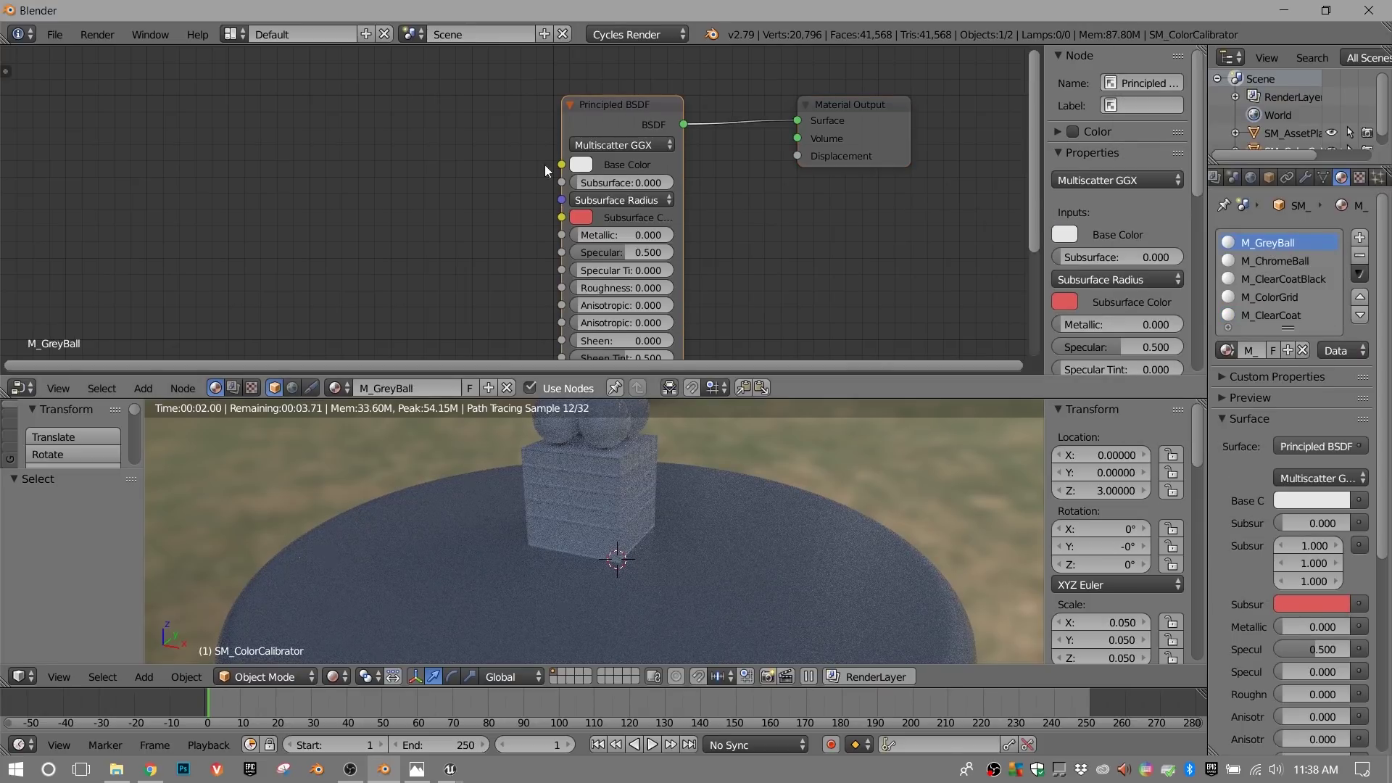
{"action": "middle_click_drag", "start_coordinate": [433, 161], "coordinate": [561, 171]}
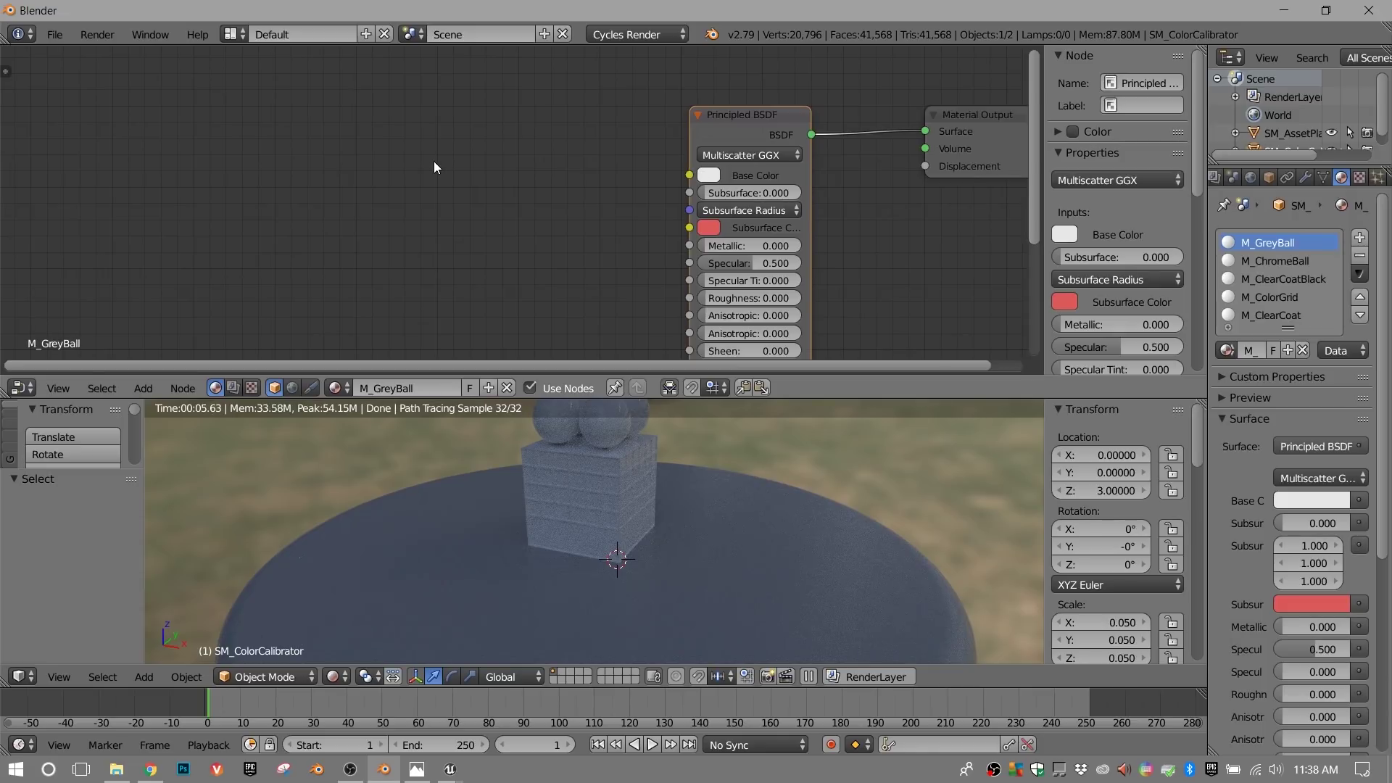
{"action": "key", "text": "shift+a"}
{"action": "mouse_move", "coordinate": [435, 163]}
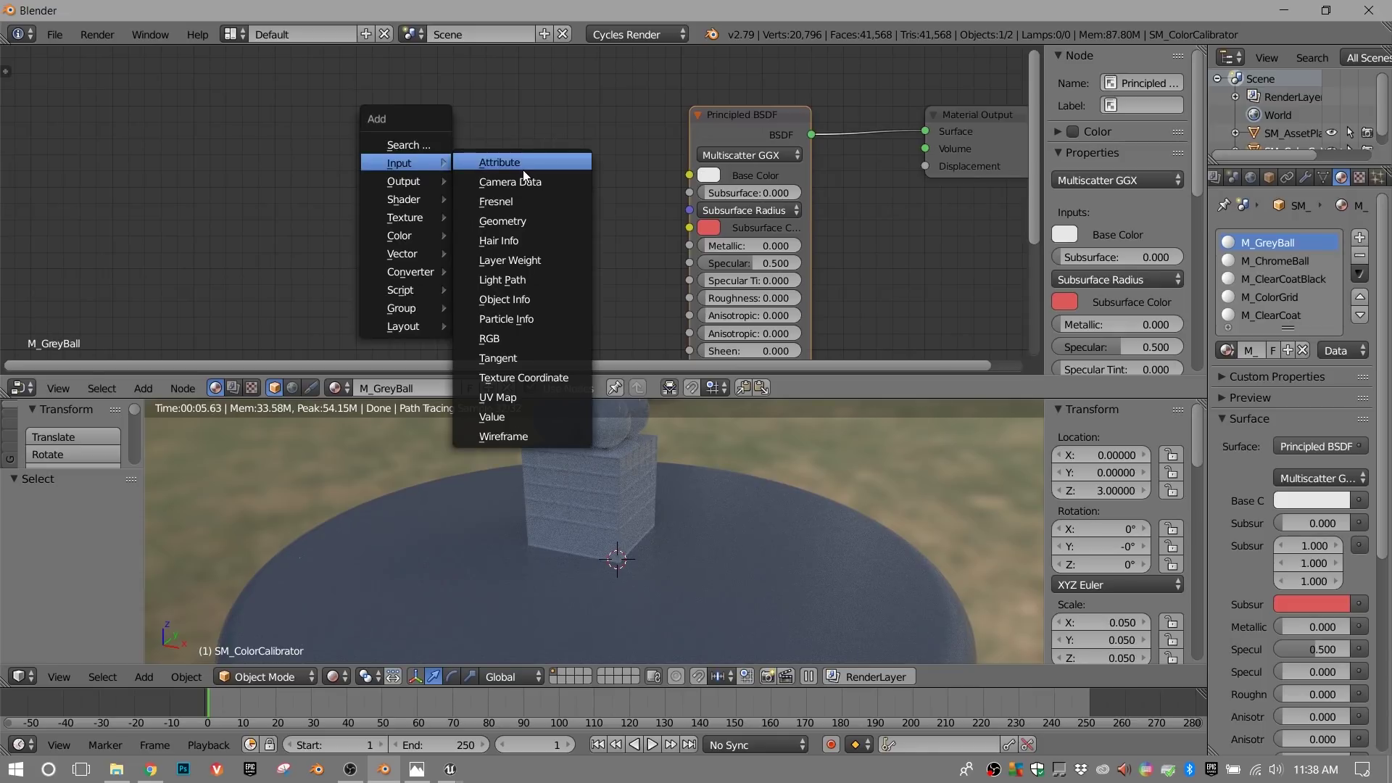
{"action": "left_click", "coordinate": [493, 338]}
{"action": "left_click", "coordinate": [338, 83]}
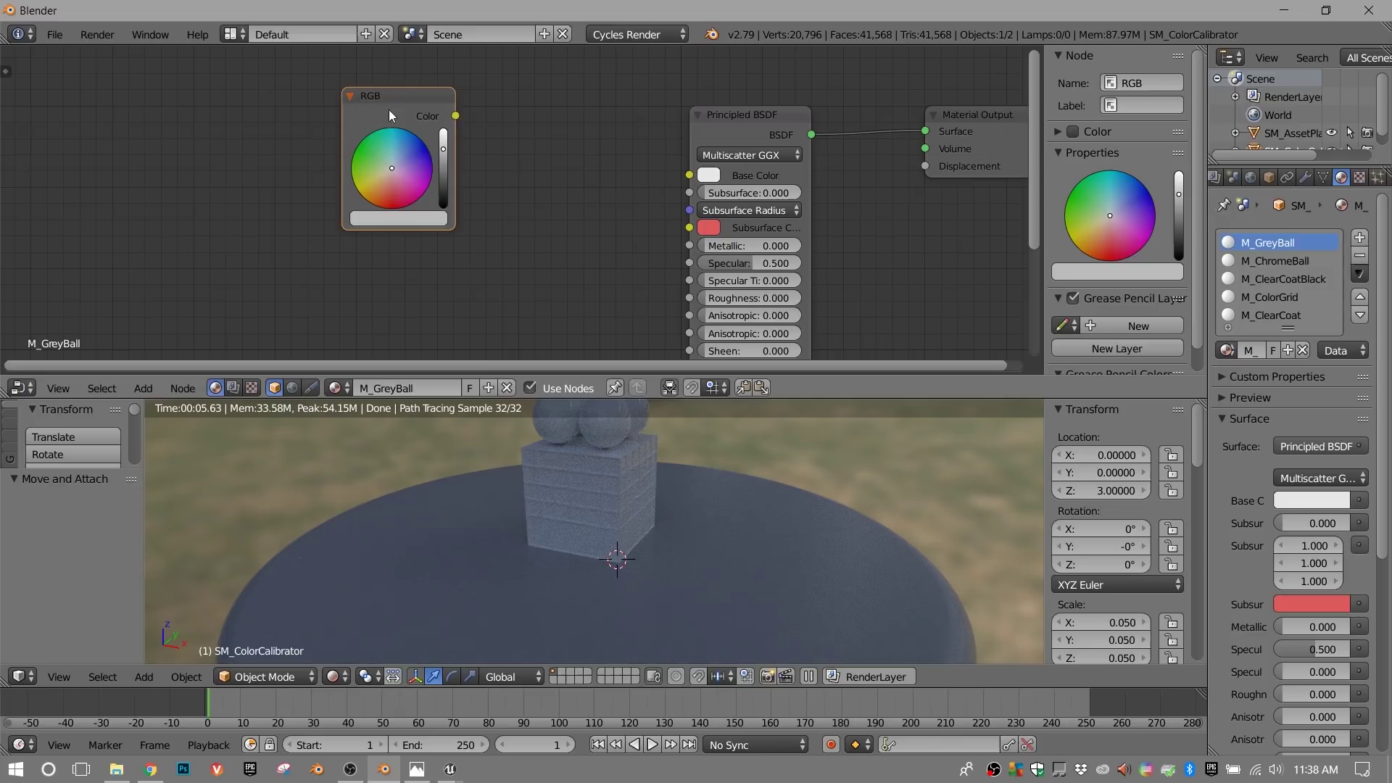
{"action": "left_click_drag", "start_coordinate": [456, 116], "coordinate": [689, 175]}
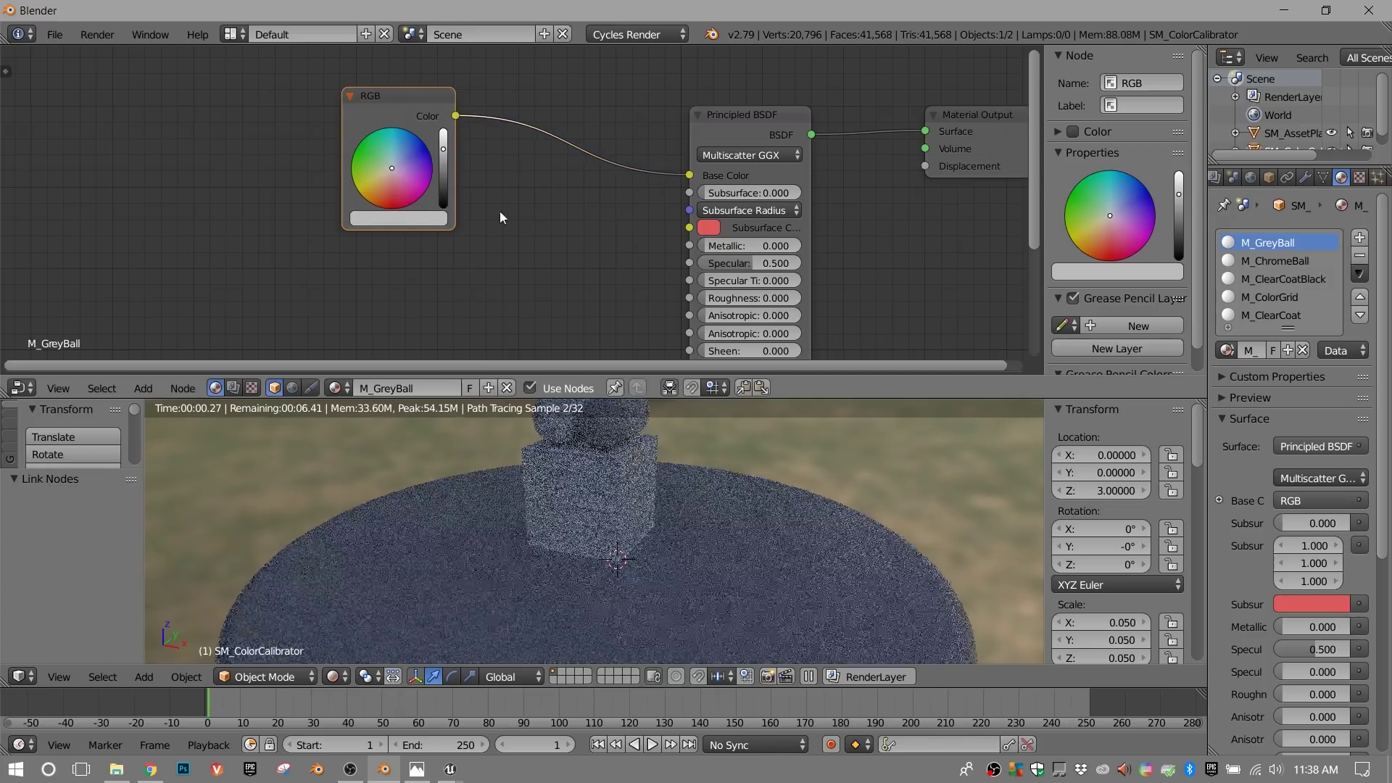
- Set the M_GreyBall RGB node's red, green and blue values to 0.18 each
{"action": "left_click", "coordinate": [425, 220]}
{"action": "left_click", "coordinate": [435, 396]}
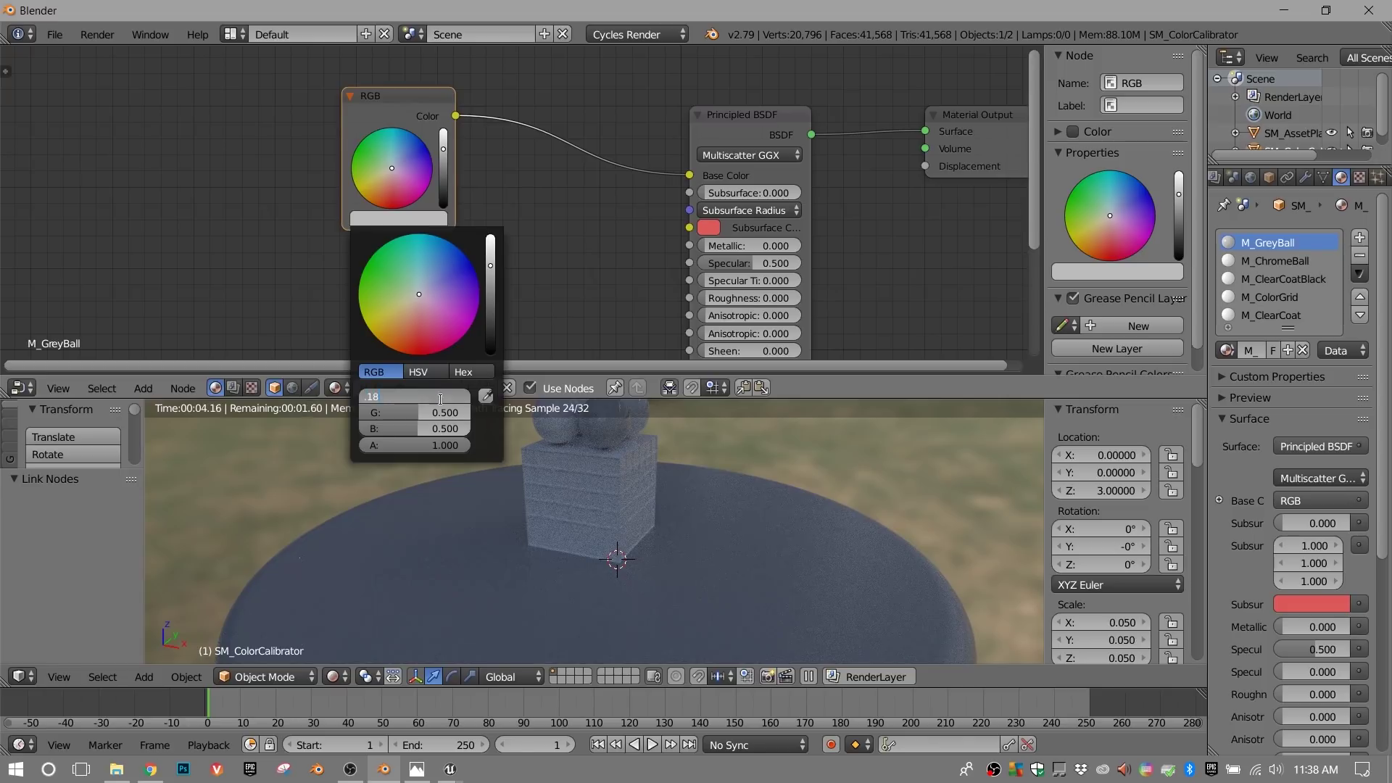
{"action": "type", "text": ".18"}
{"action": "key", "text": "Return"}
{"action": "left_click", "coordinate": [441, 415]}
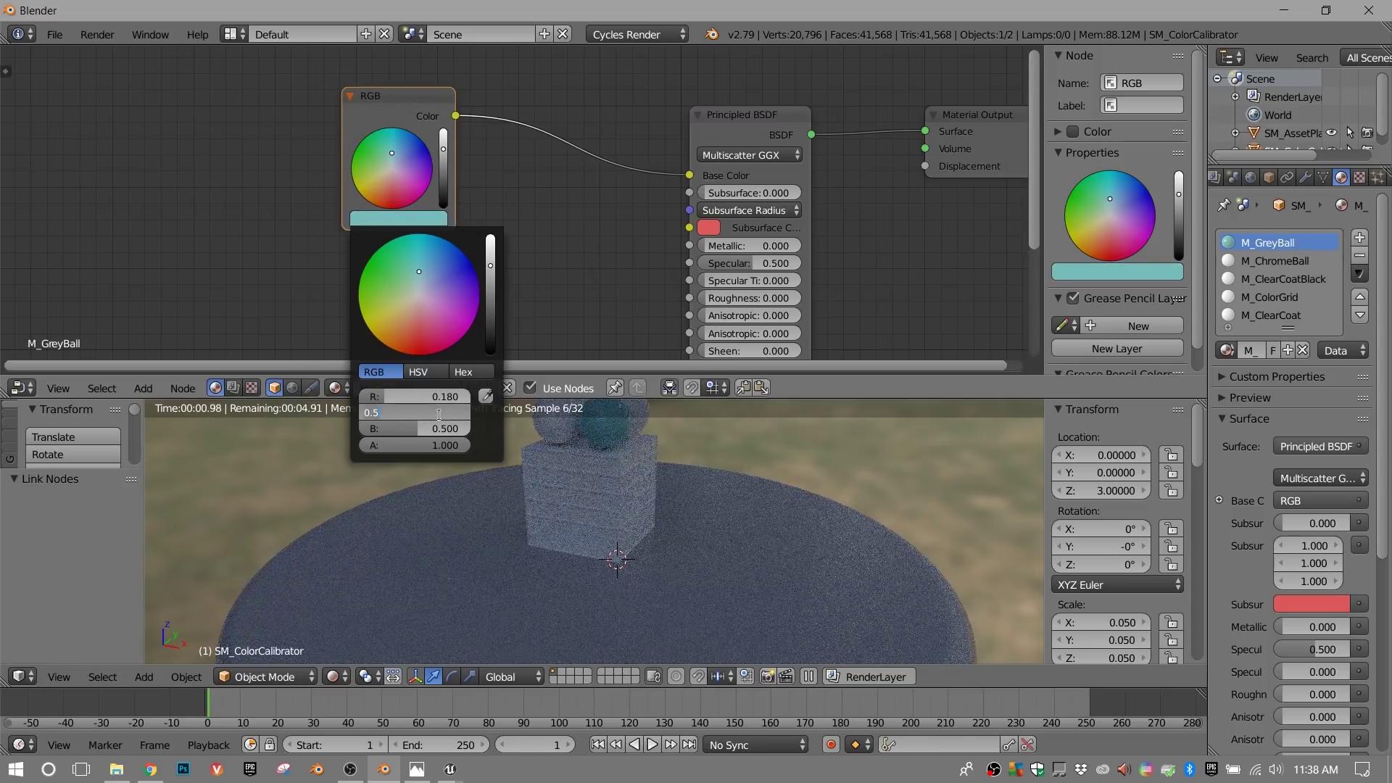
{"action": "type", "text": ".18"}
{"action": "key", "text": "Return"}
{"action": "left_click", "coordinate": [437, 427]}
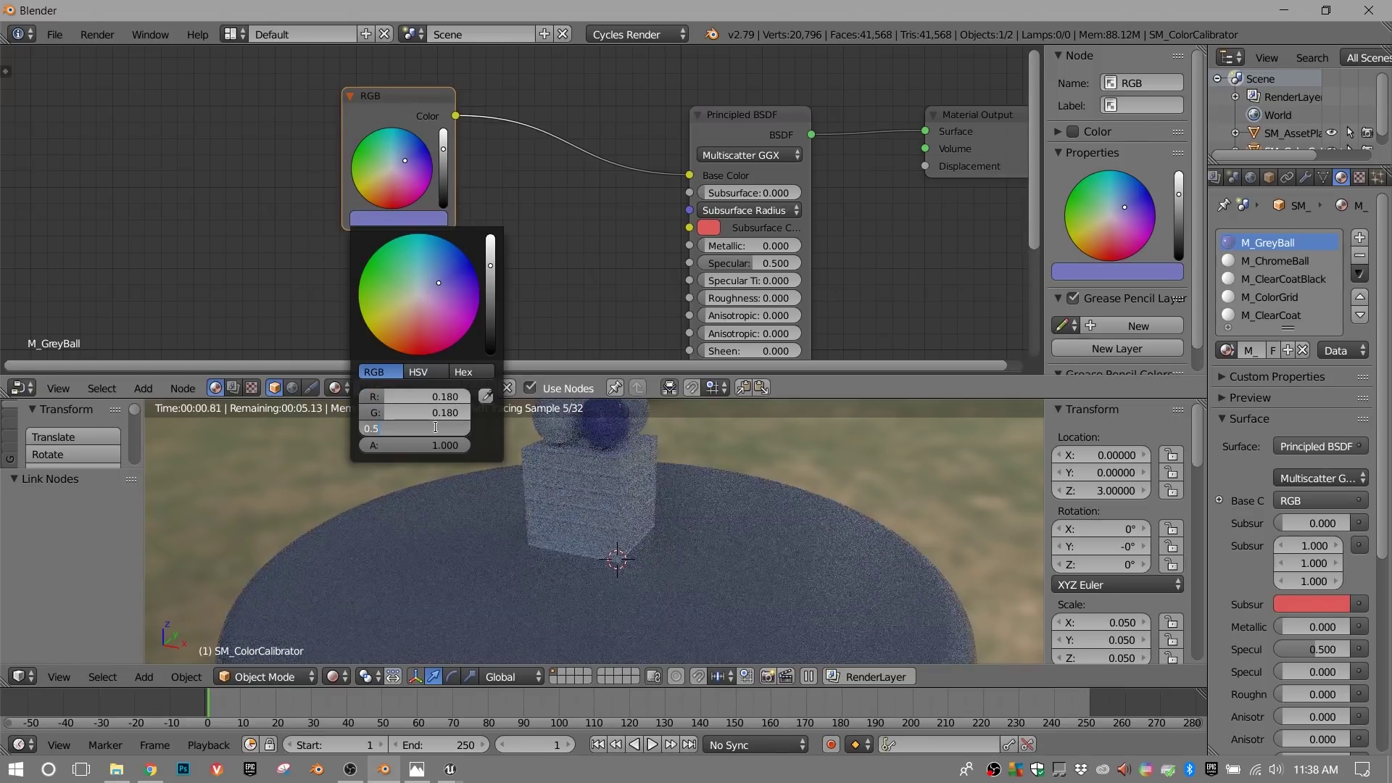
{"action": "type", "text": ".18"}
{"action": "key", "text": "Return"}
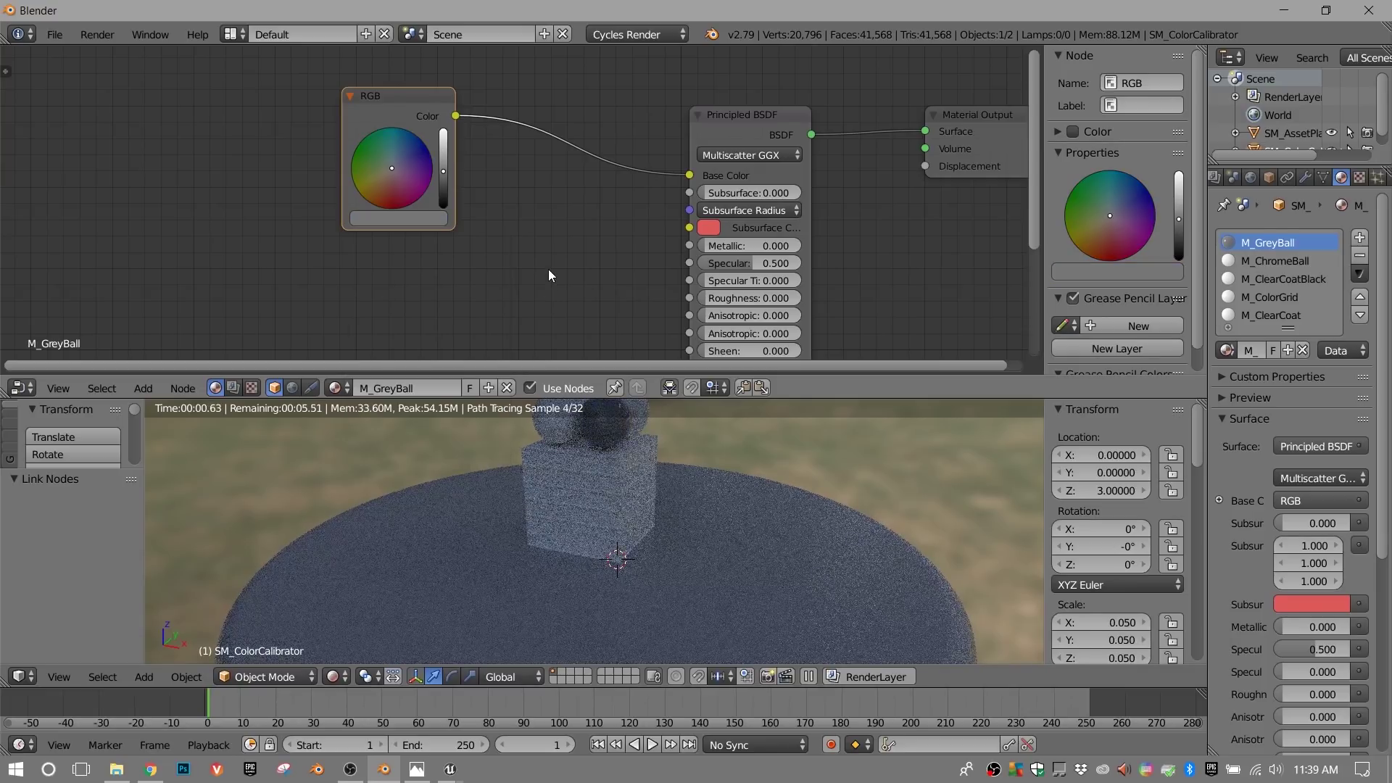
- Move the RGB node farther from the shader, set M_GreyBall's Roughness to 1.0 and check the grey ball in the rendered view
{"action": "left_click_drag", "start_coordinate": [392, 94], "coordinate": [363, 74]}
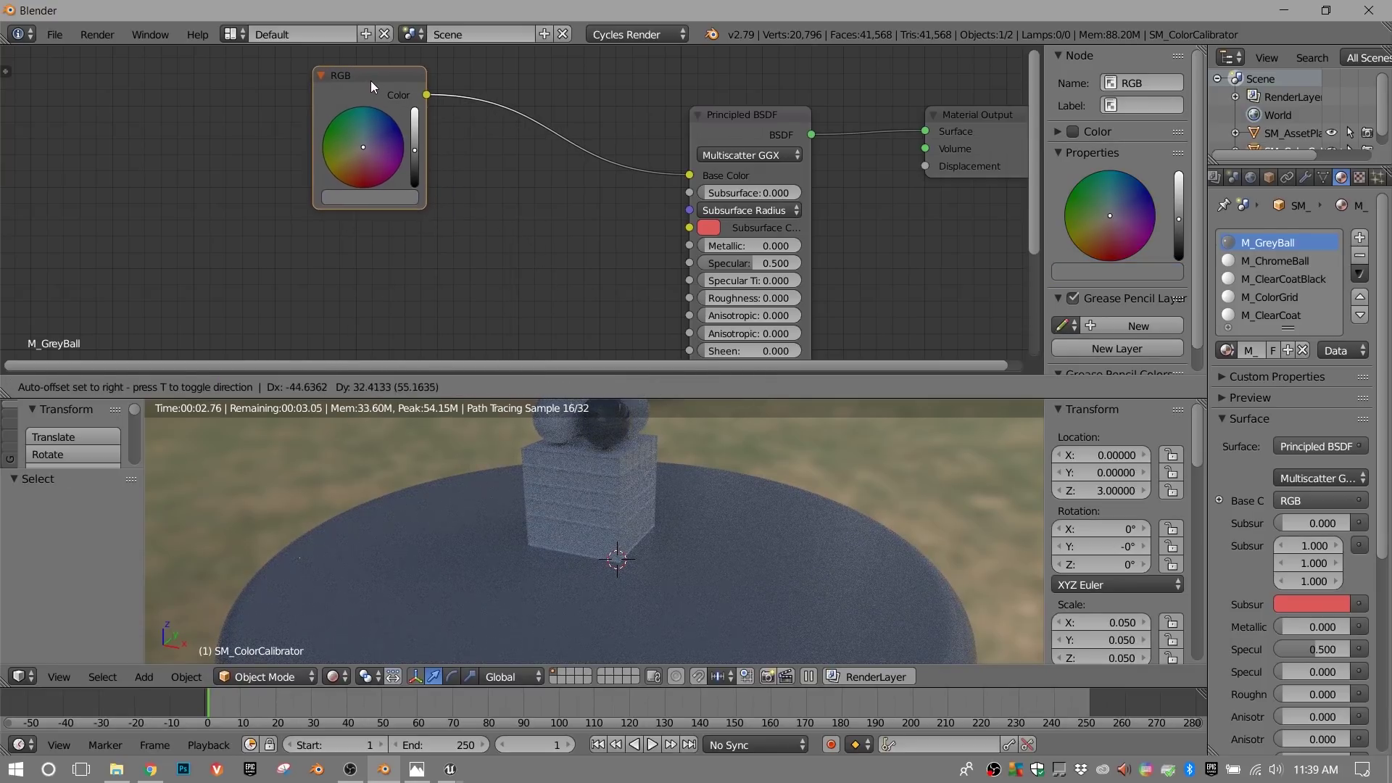
{"action": "middle_click_drag", "start_coordinate": [541, 177], "coordinate": [506, 151]}
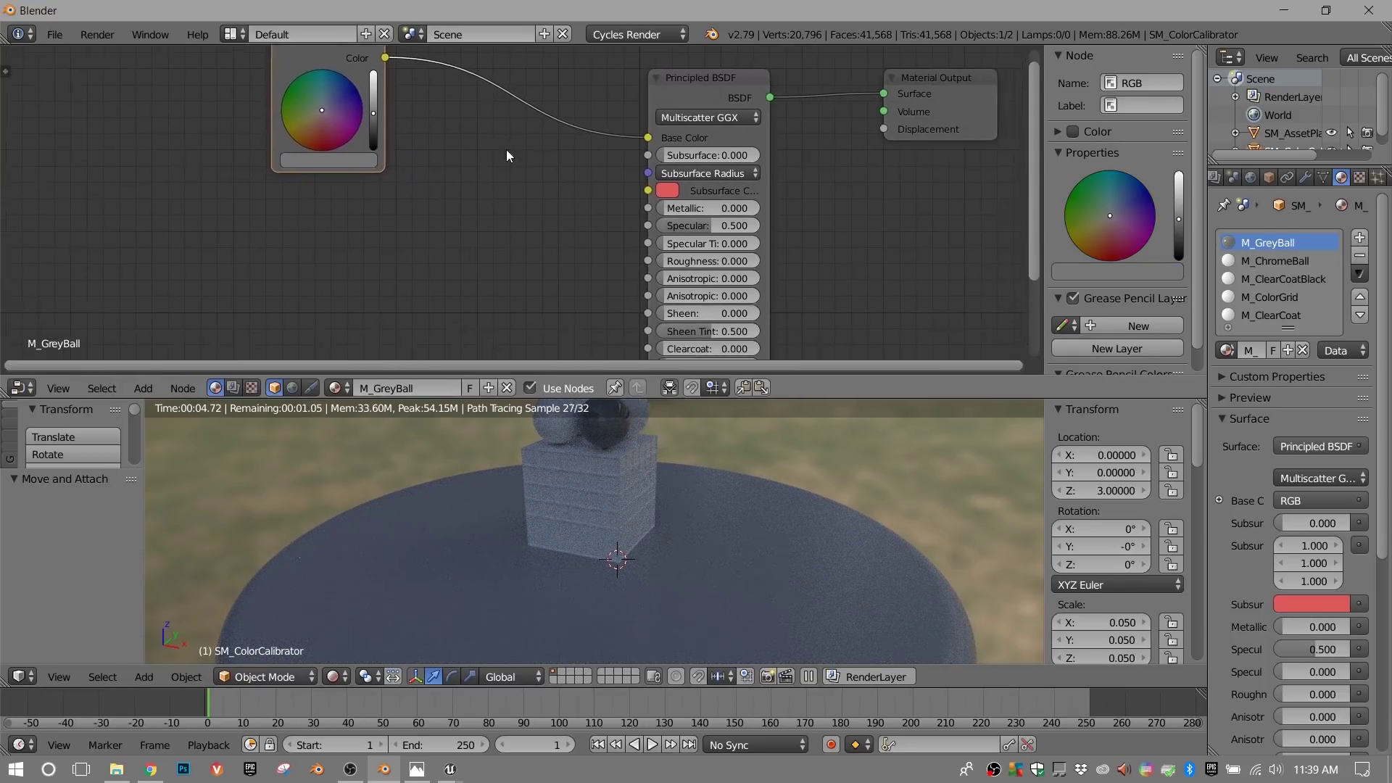
{"action": "middle_click_drag", "start_coordinate": [537, 231], "coordinate": [464, 206]}
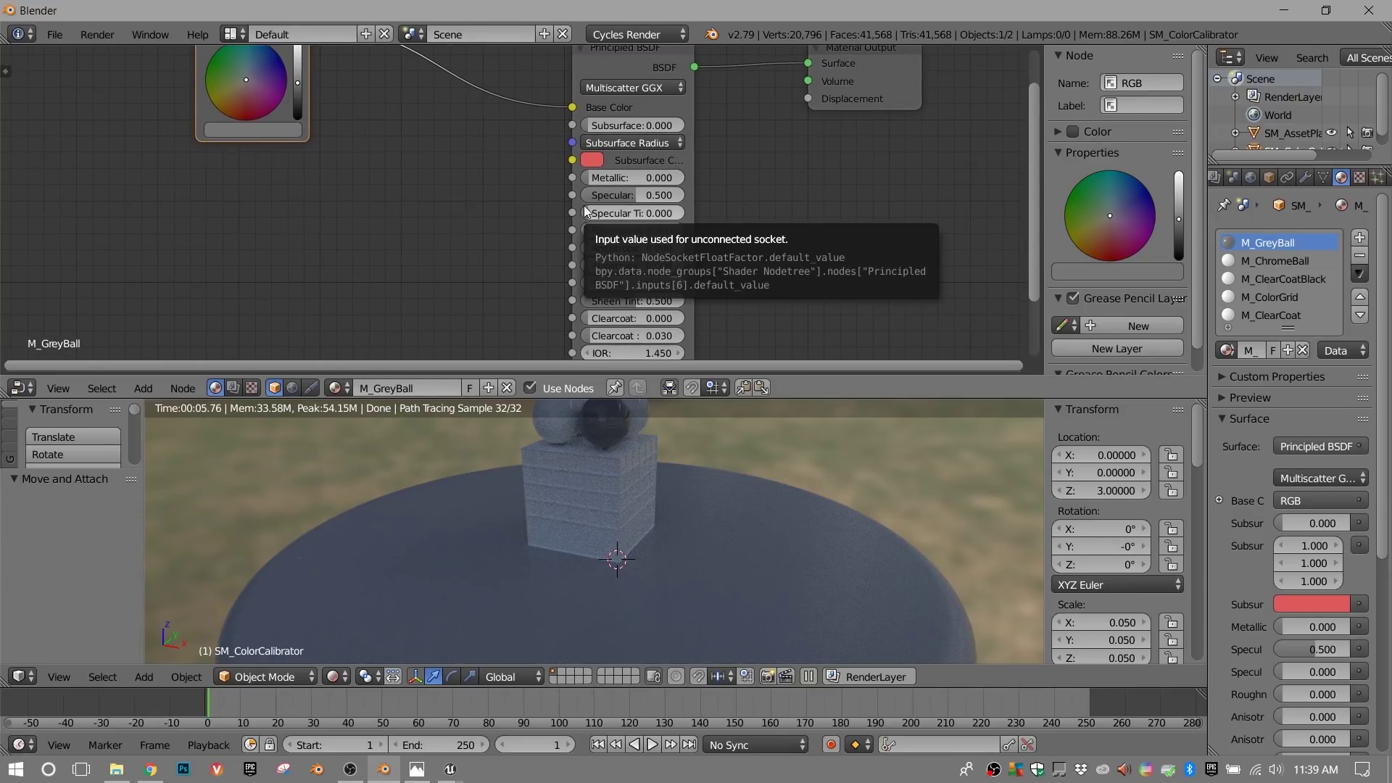
{"action": "left_click_drag", "start_coordinate": [593, 233], "coordinate": [685, 234]}
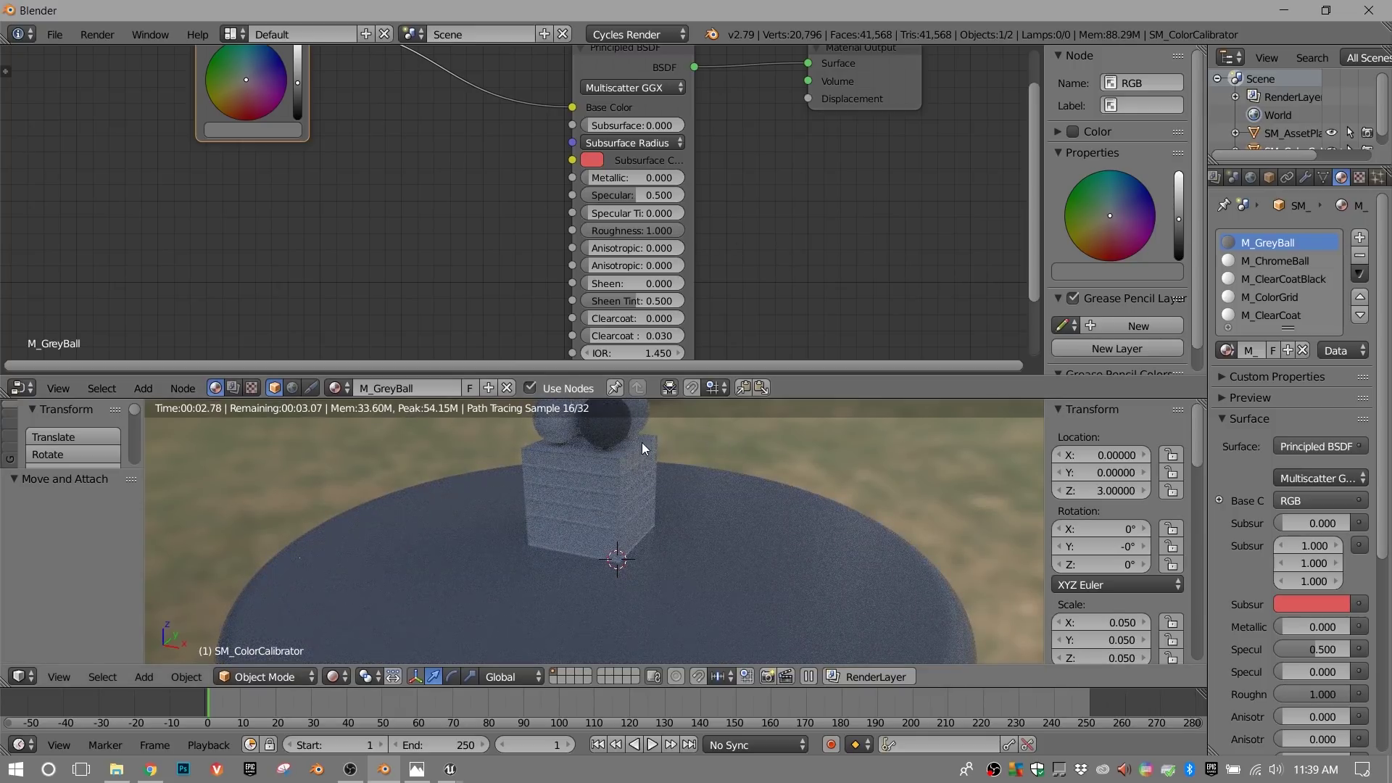
{"action": "scroll", "coordinate": [642, 442], "scroll_direction": "up", "scroll_amount": 4}
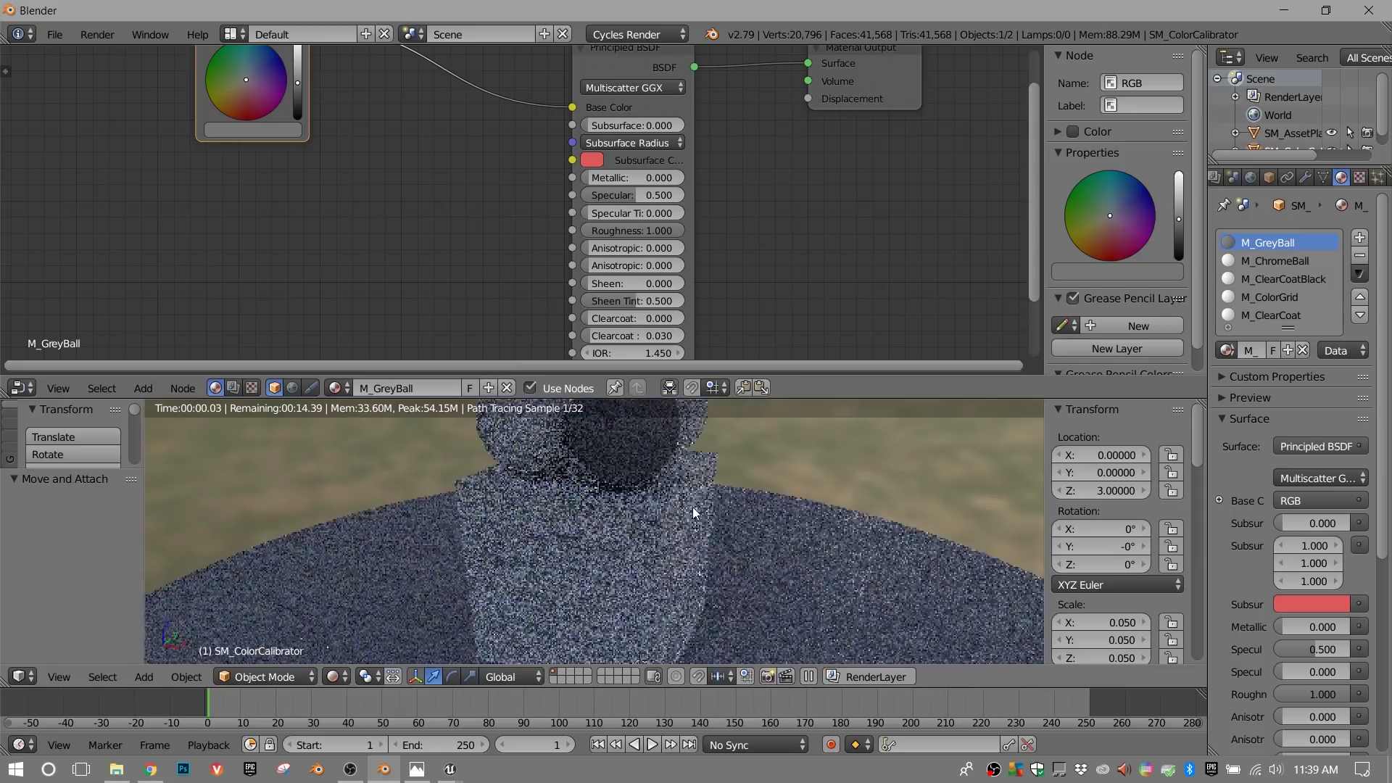
{"action": "scroll", "coordinate": [693, 512], "scroll_direction": "down", "scroll_amount": 4}
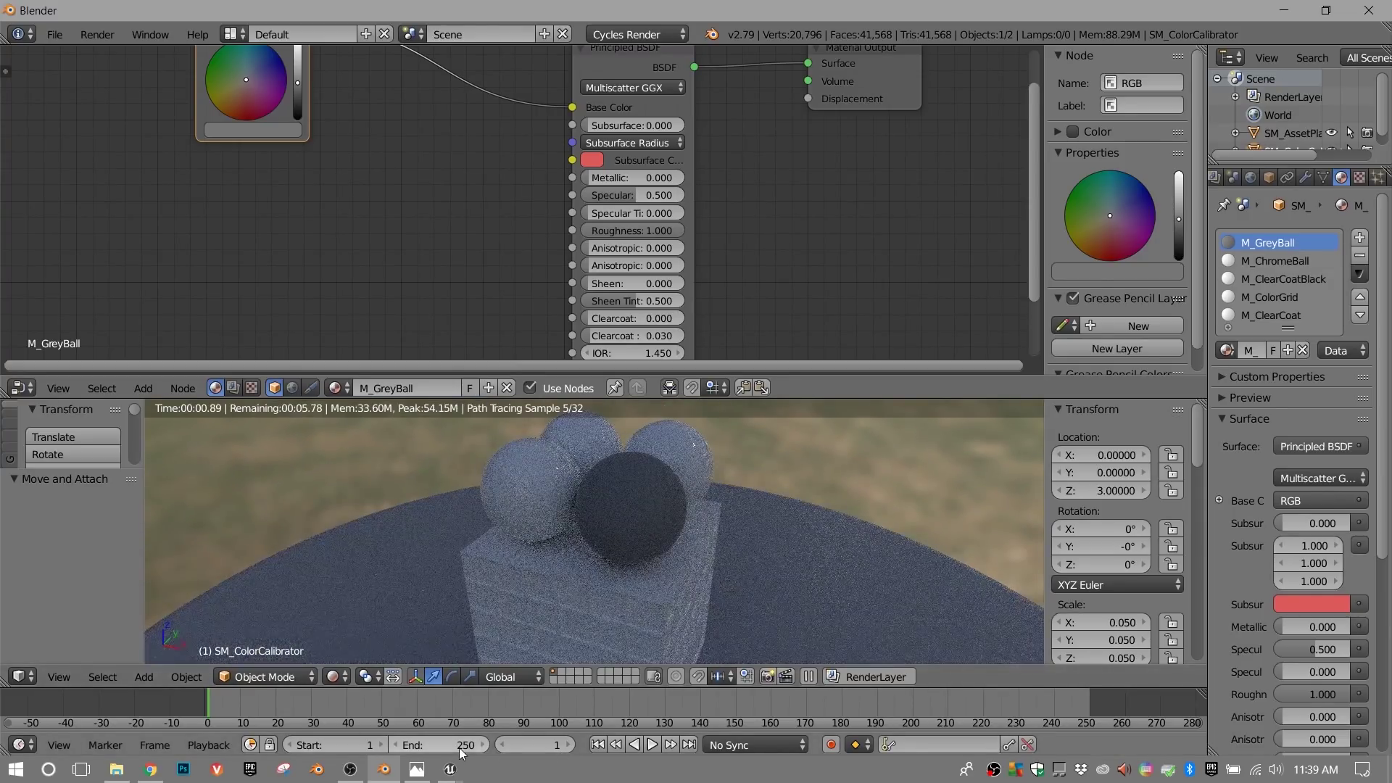
- Switch to Unreal Editor and close the M_GreyBall material, discarding its changes
{"action": "left_click", "coordinate": [573, 702]}
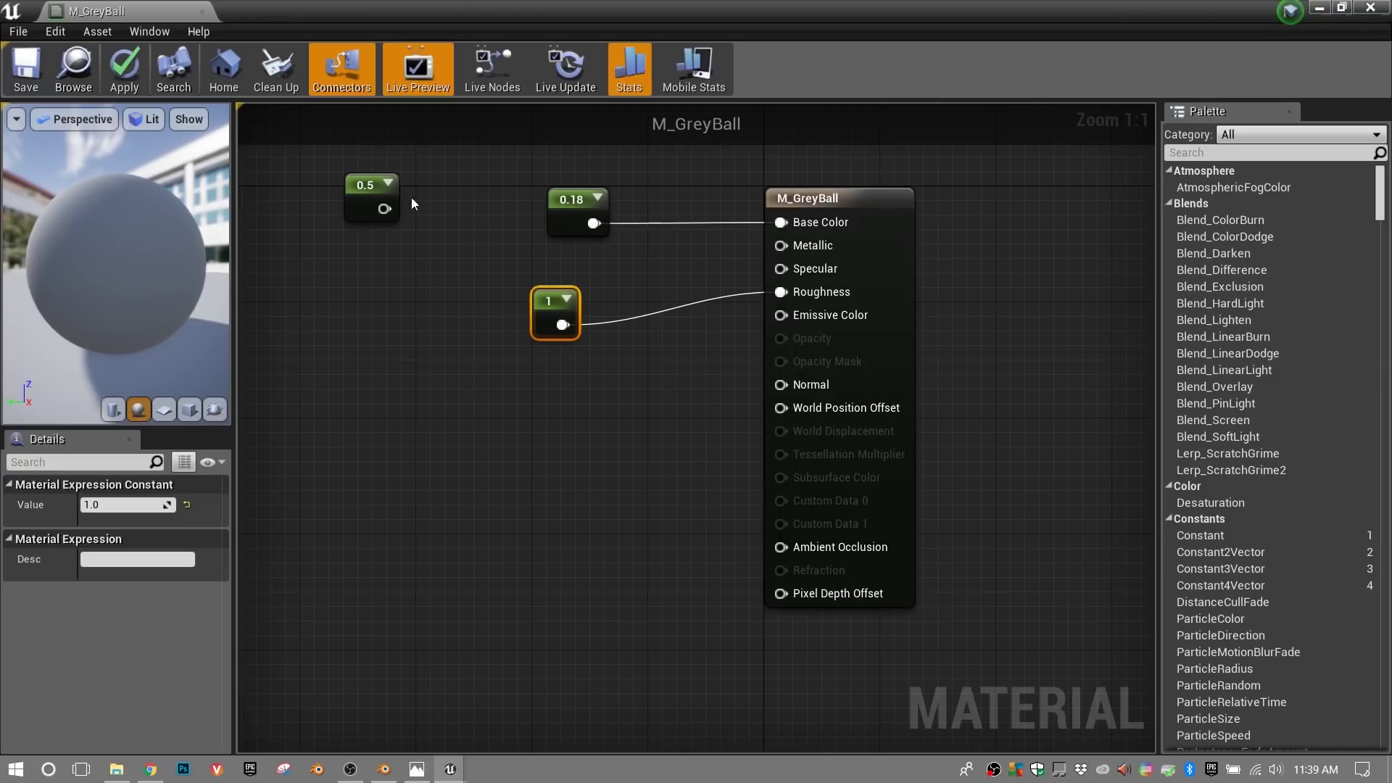
{"action": "left_click", "coordinate": [202, 11]}
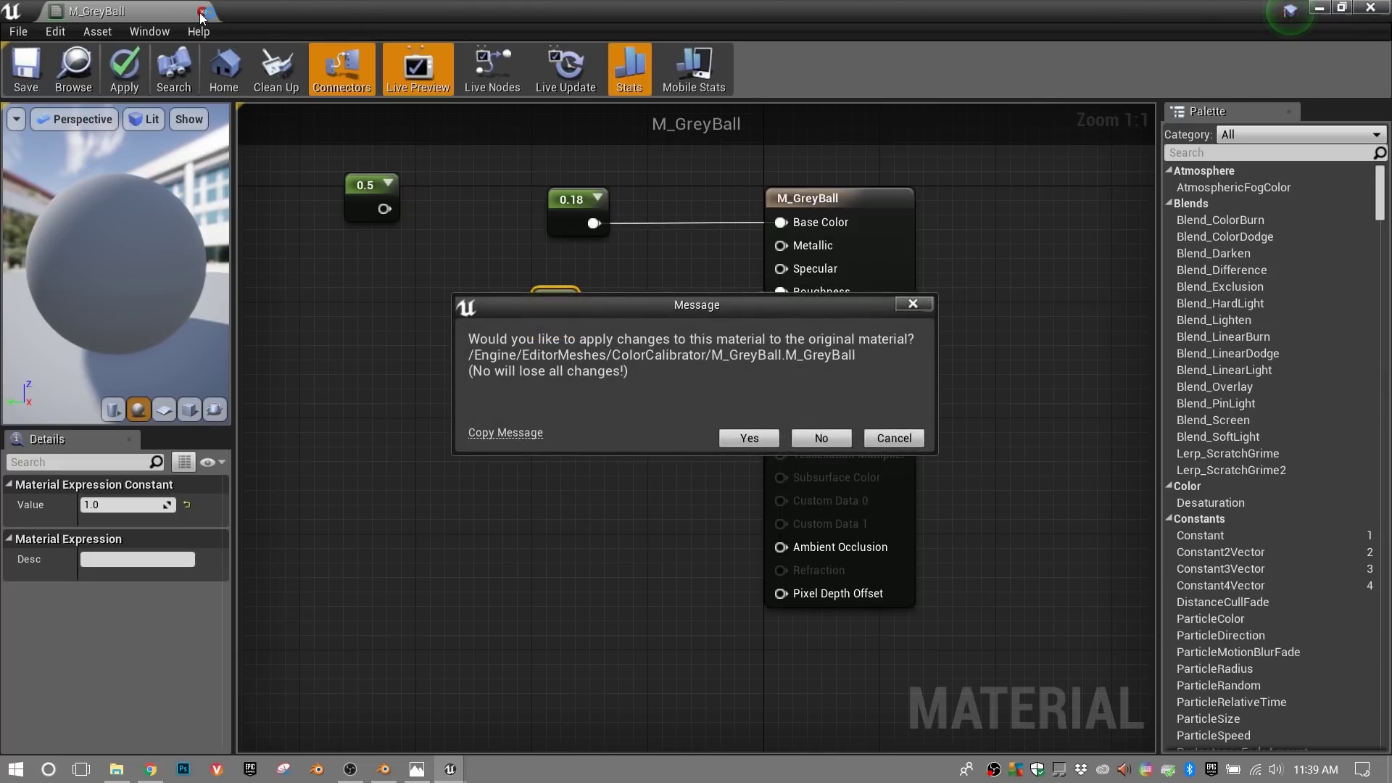
{"action": "left_click", "coordinate": [820, 439]}
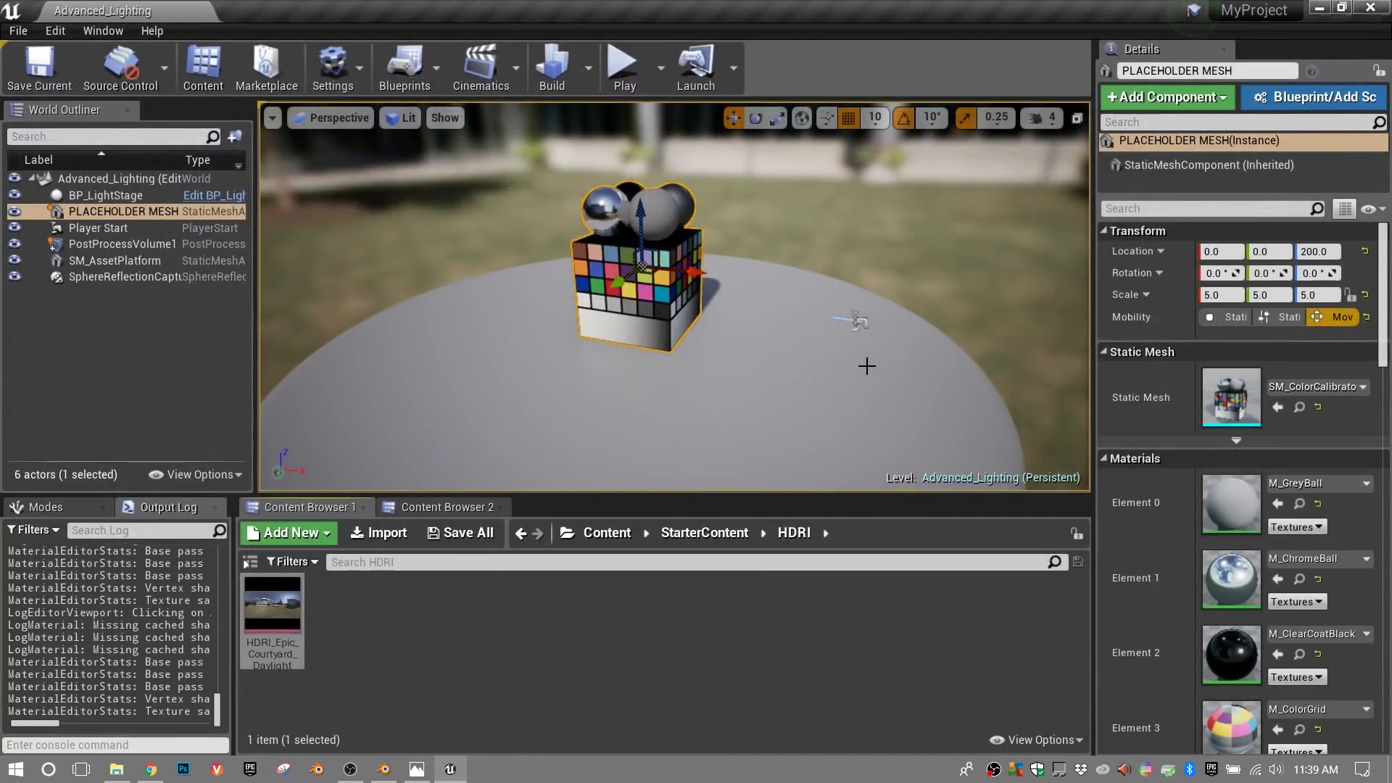
- Open the calibrator's M_ChromeBall, M_ClearCoatBlack, M_ColorGrid and M_ClearCoat materials together in one separate, maximized material editor window
{"action": "left_click_drag", "start_coordinate": [1382, 362], "coordinate": [1382, 428]}
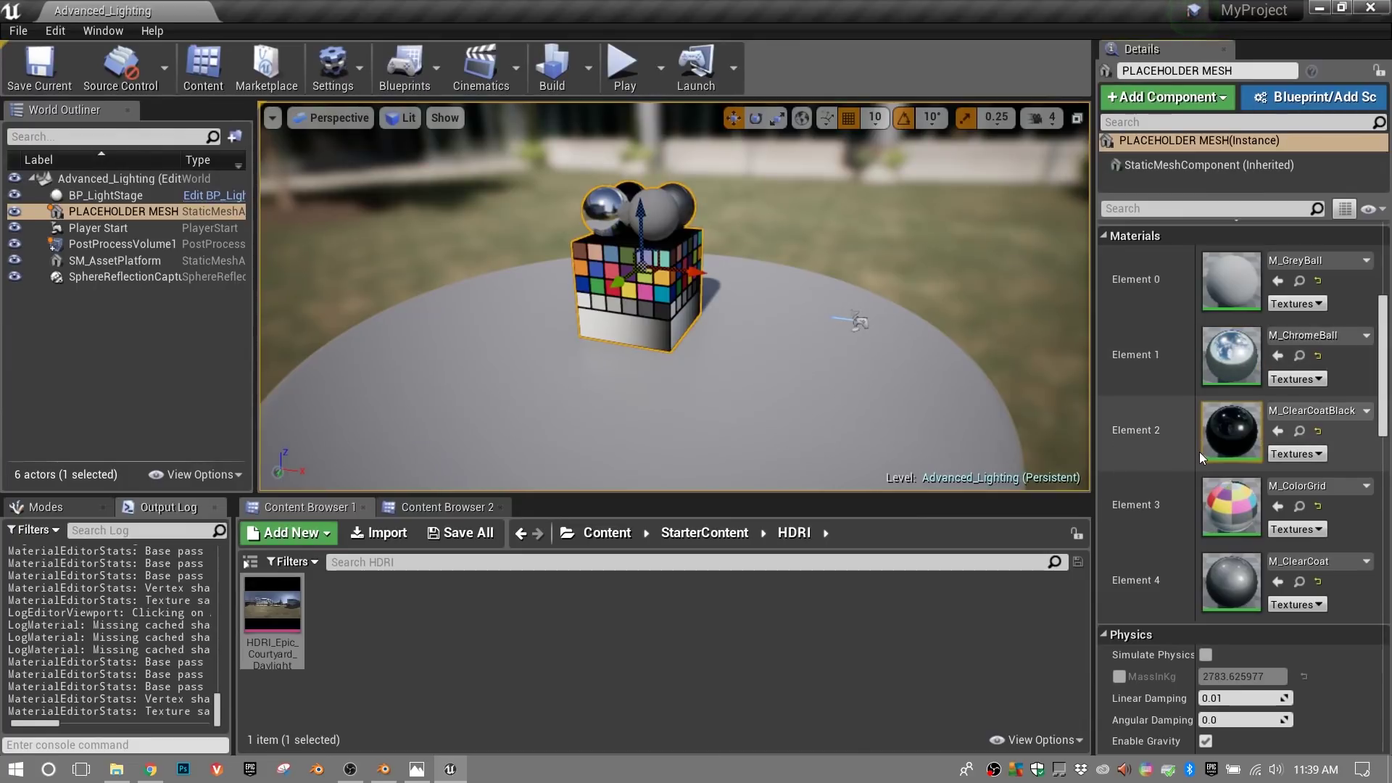
{"action": "double_click", "coordinate": [1233, 348]}
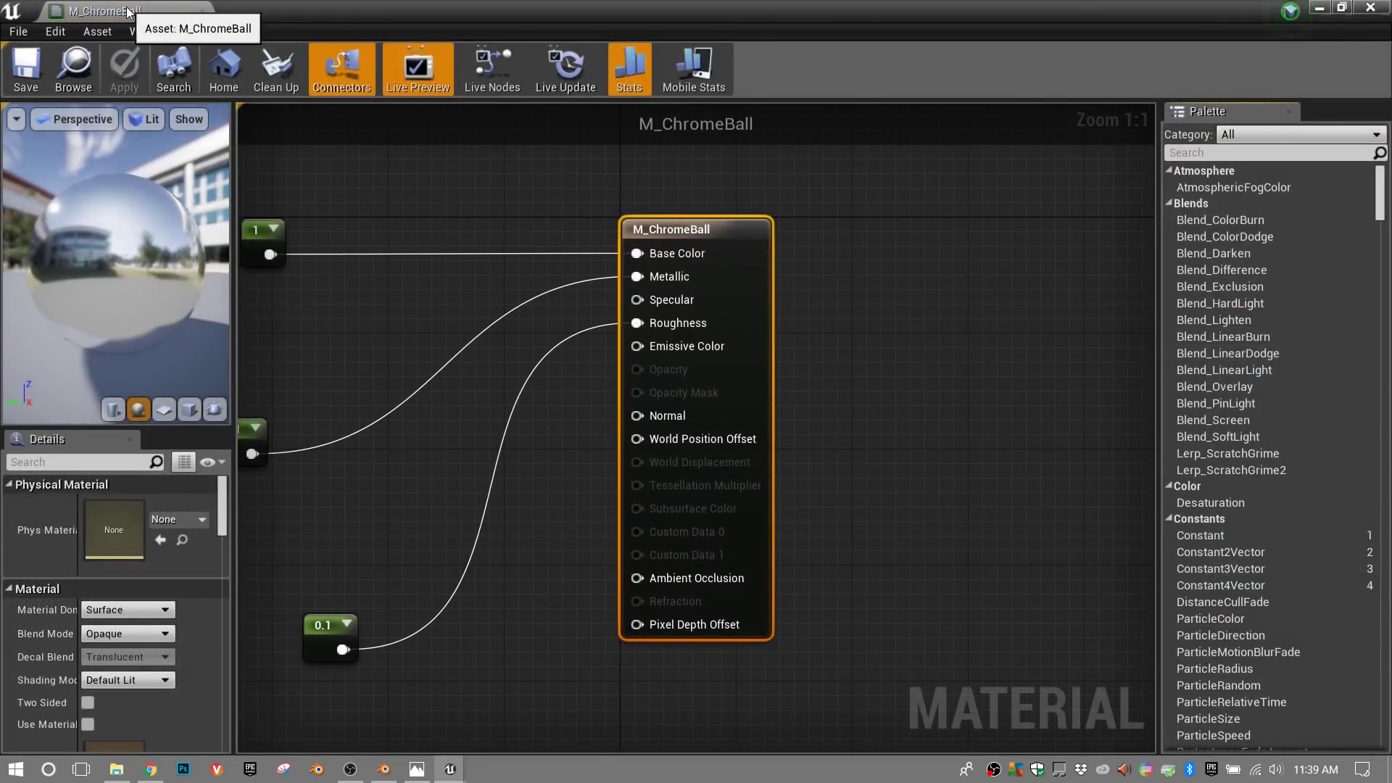
{"action": "left_click_drag", "start_coordinate": [87, 11], "coordinate": [166, 429]}
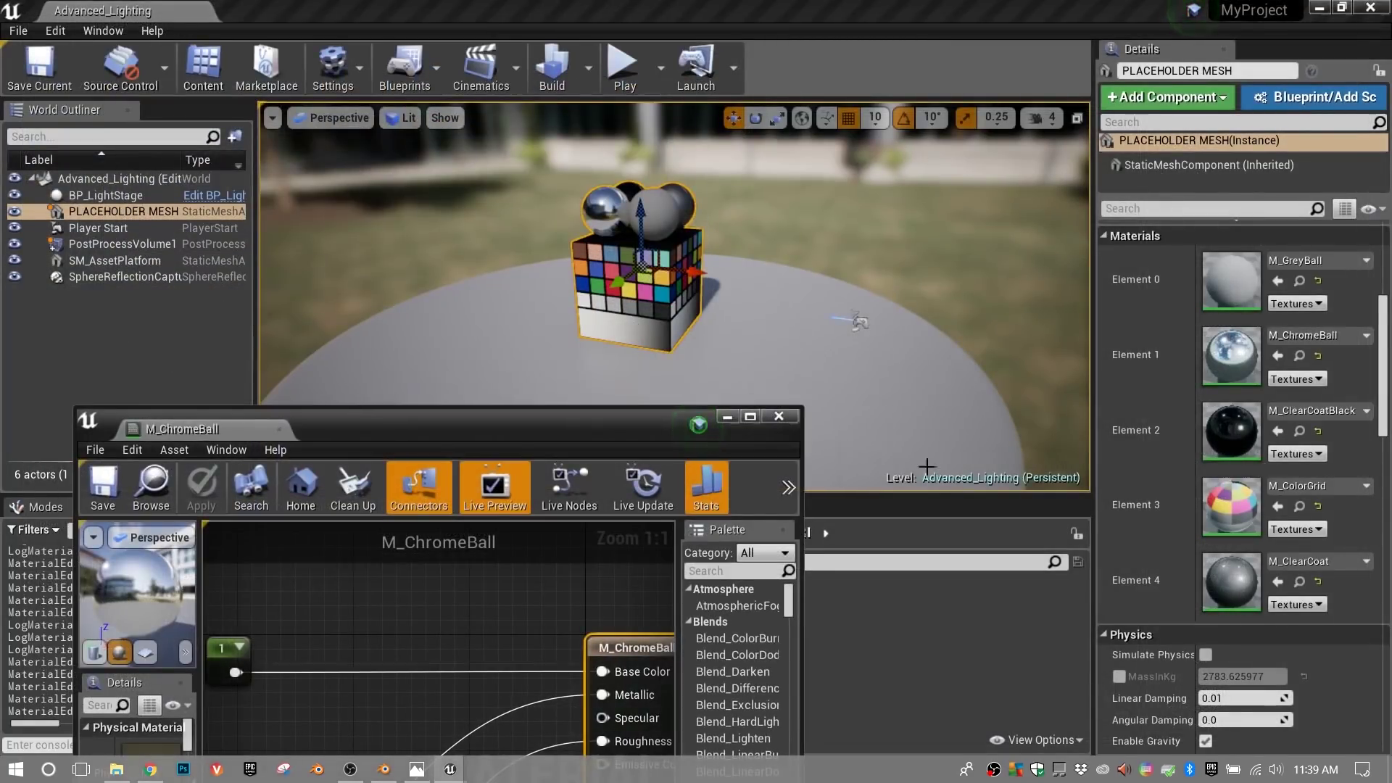
{"action": "double_click", "coordinate": [1232, 432]}
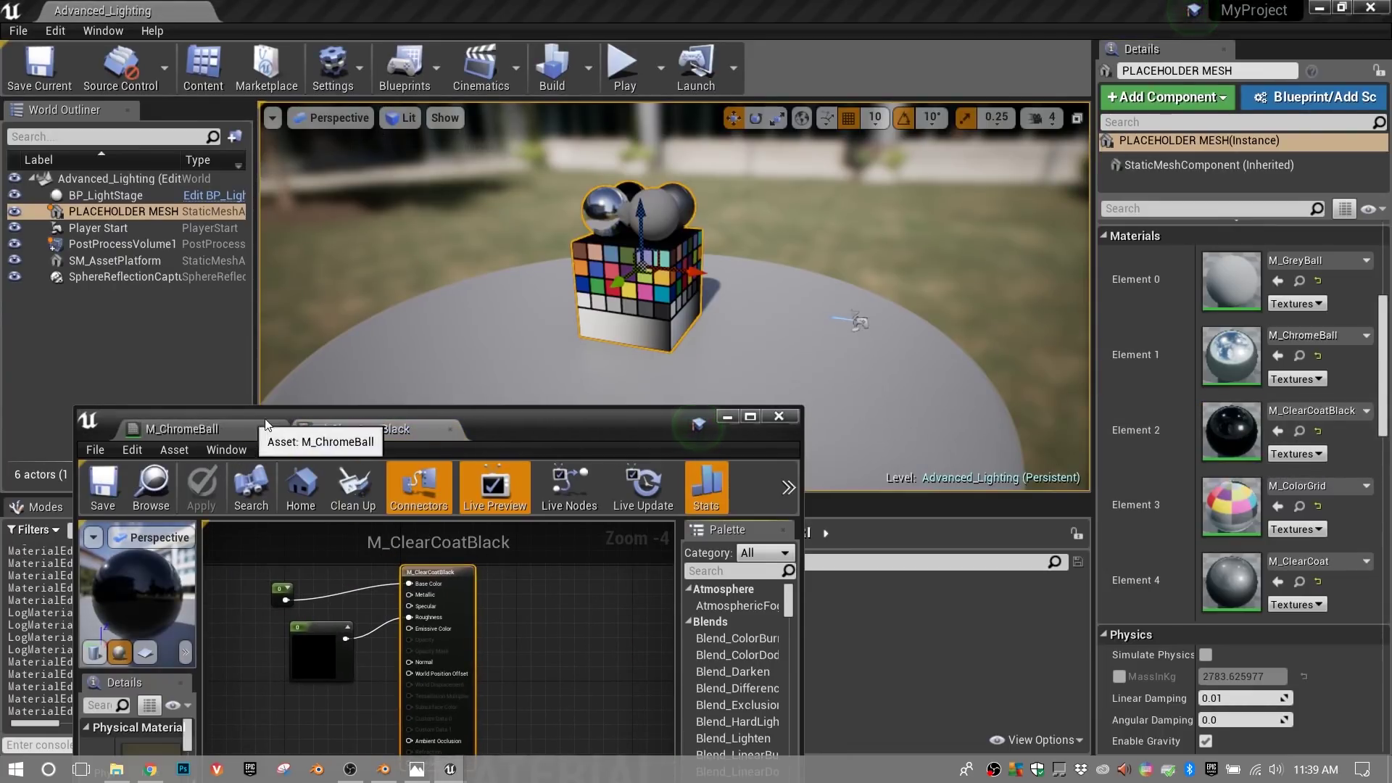
{"action": "double_click", "coordinate": [1226, 505]}
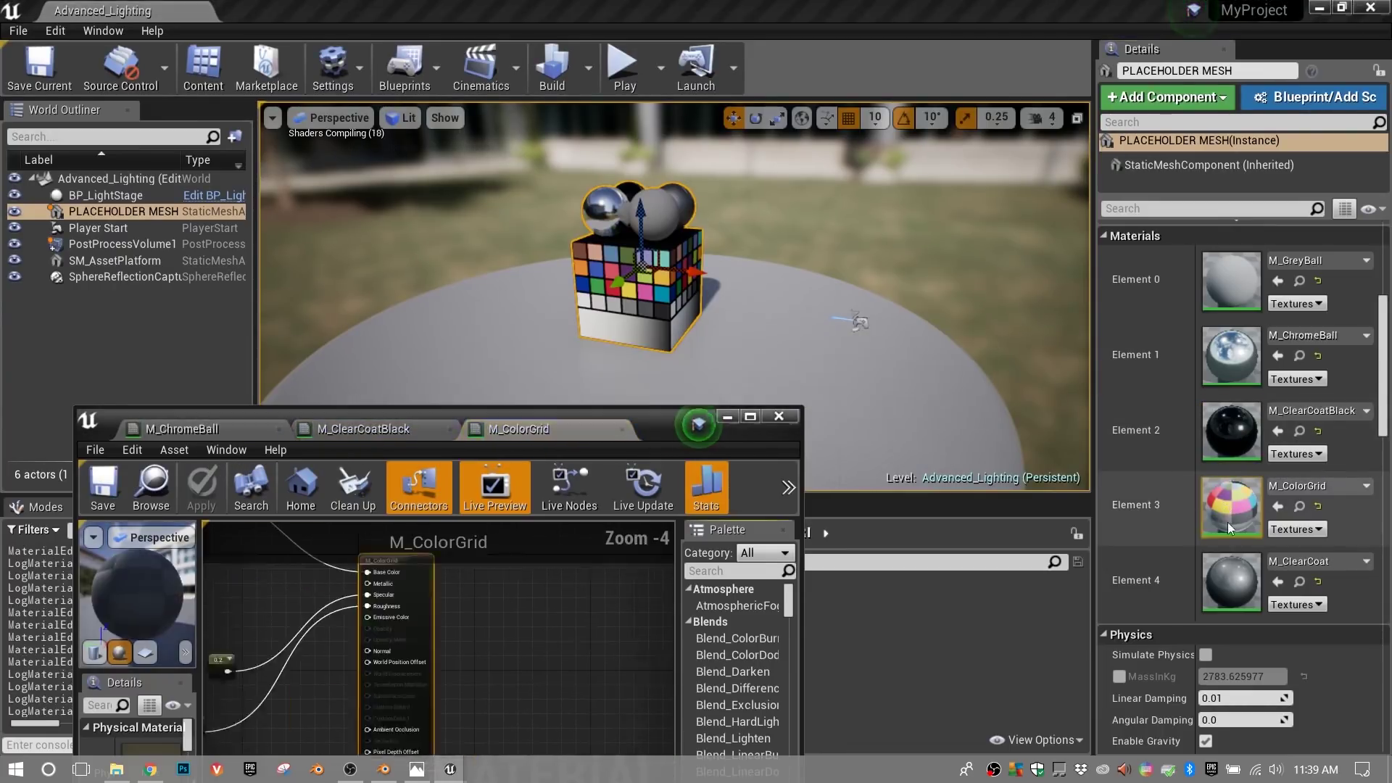
{"action": "double_click", "coordinate": [1234, 578]}
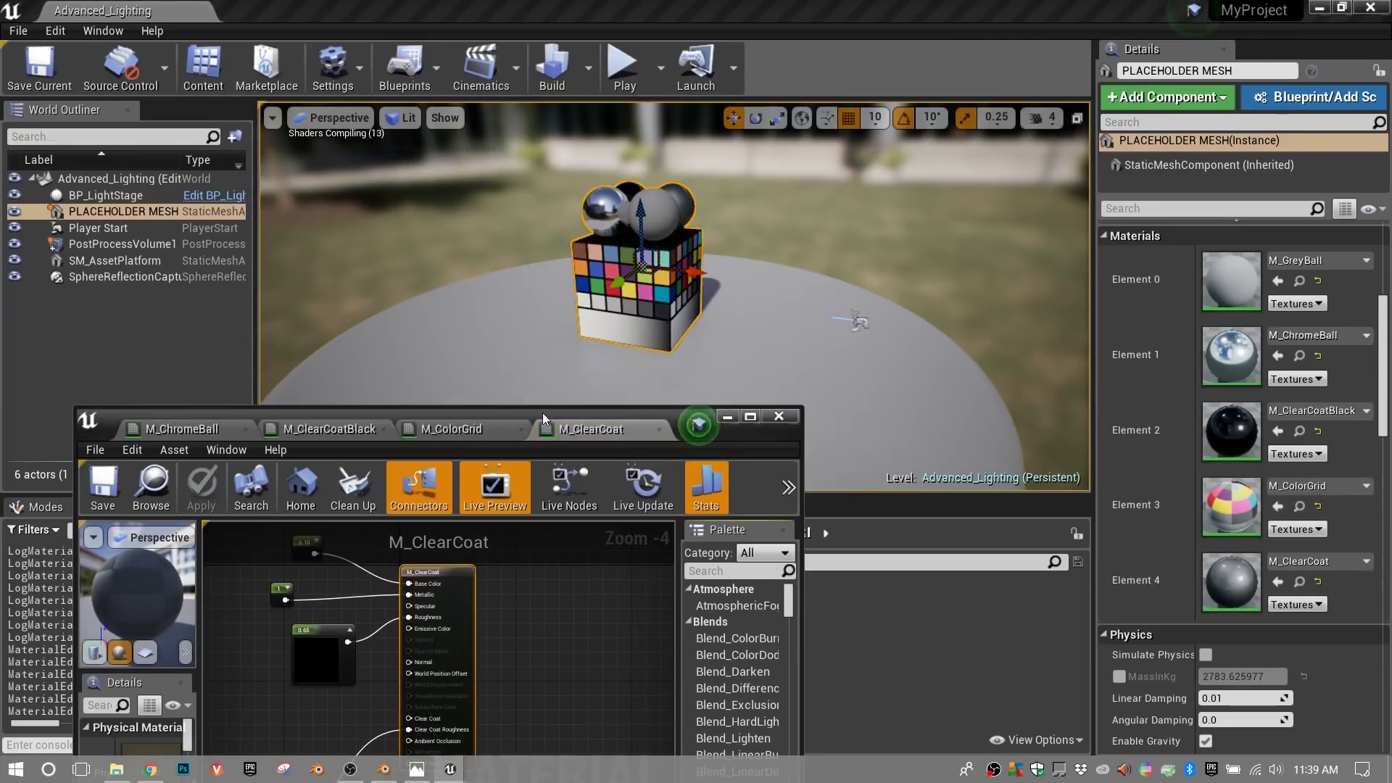
{"action": "left_click_drag", "start_coordinate": [546, 425], "coordinate": [602, 227]}
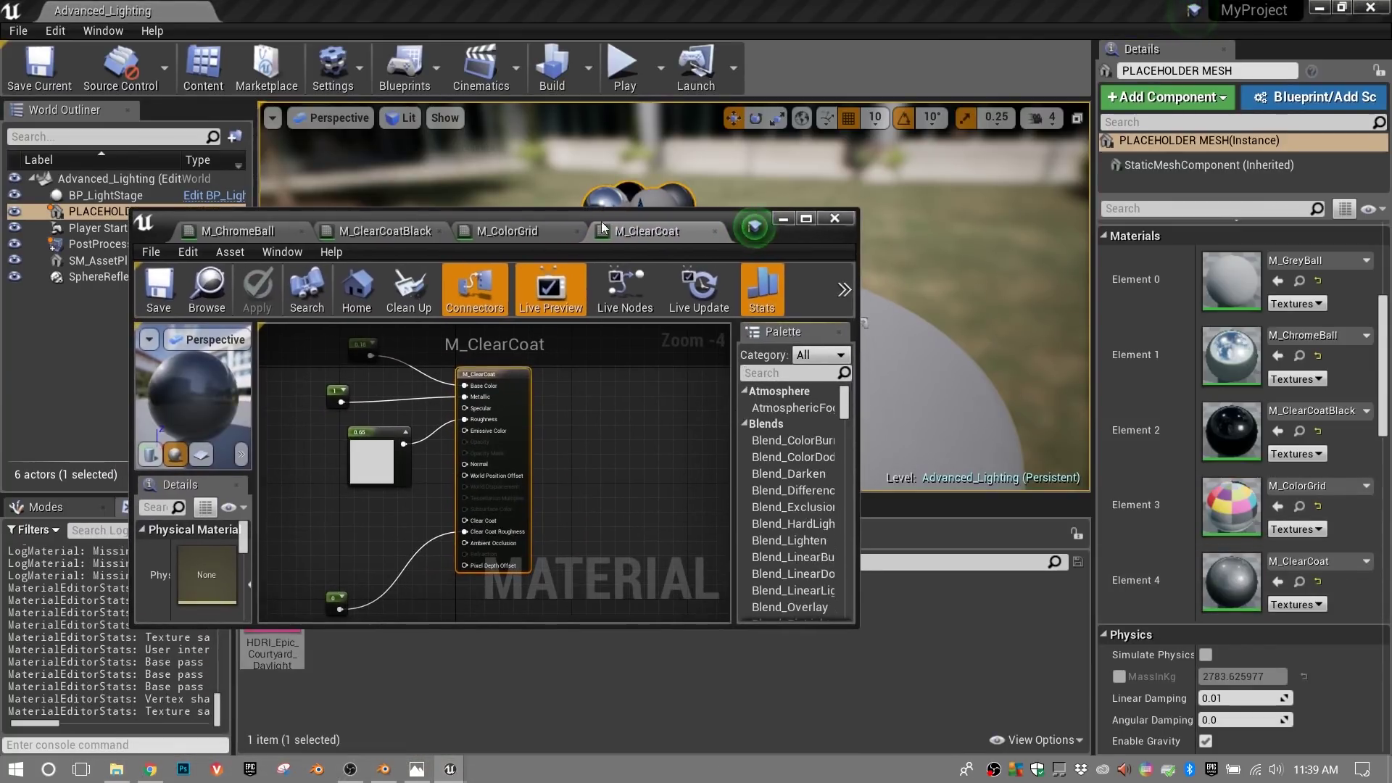
{"action": "left_click", "coordinate": [802, 218]}
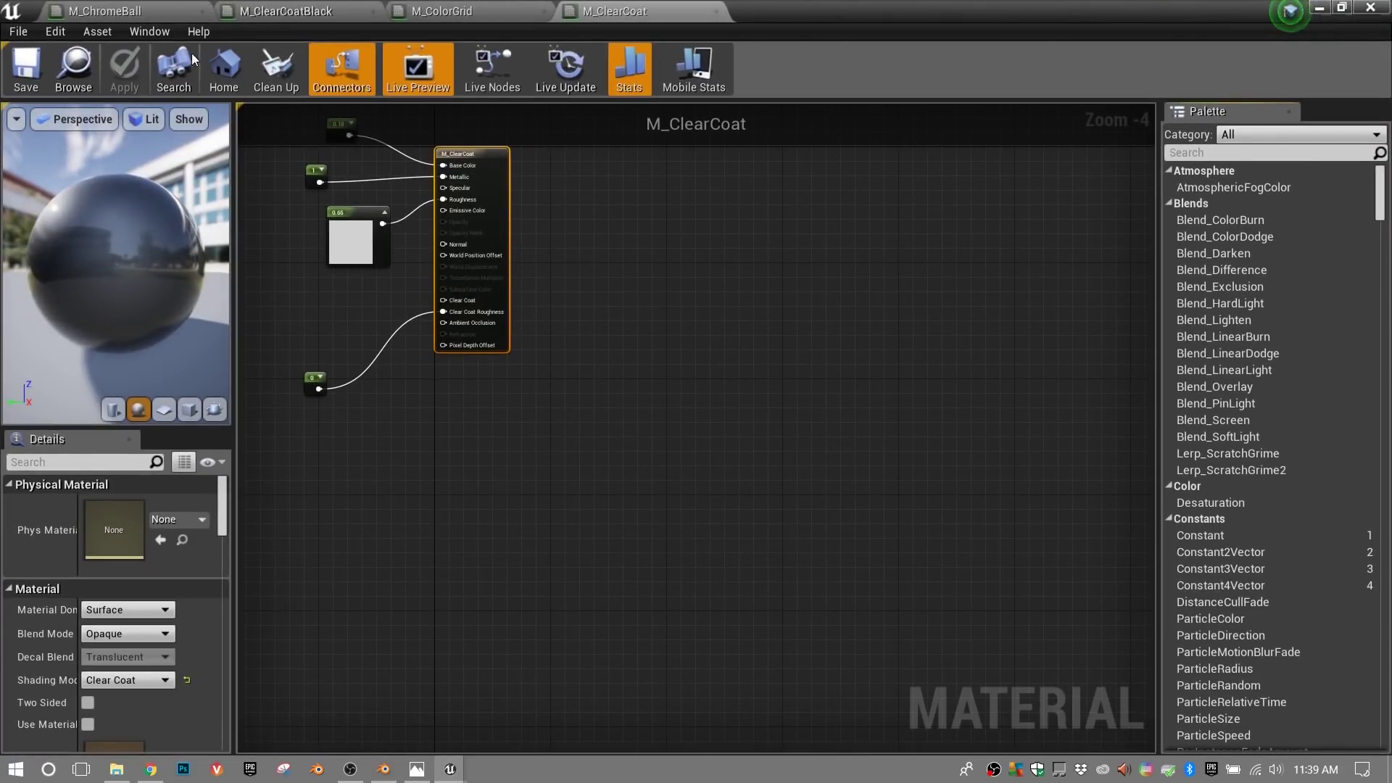
- Examine the constants feeding Base Color, Metallic and Roughness in the M_ChromeBall graph
{"action": "left_click", "coordinate": [109, 11]}
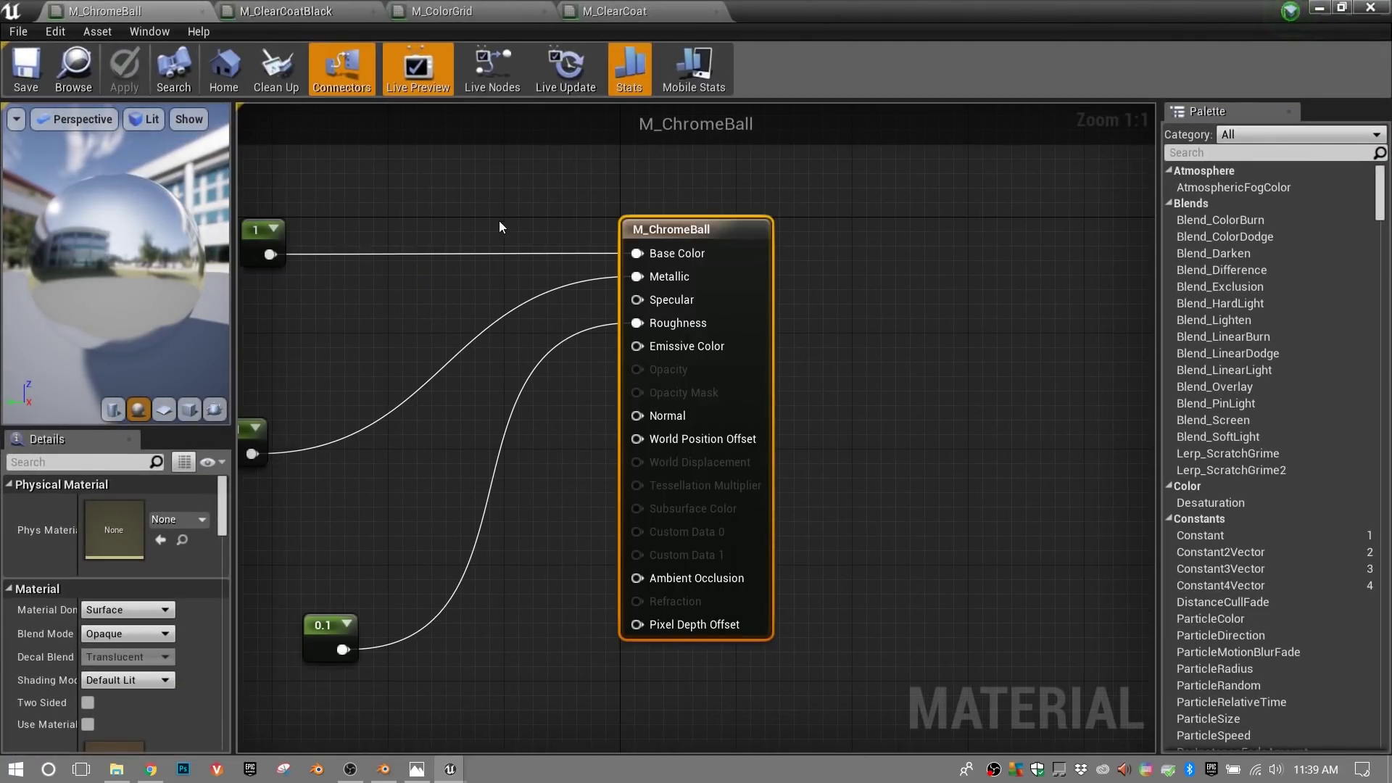
{"action": "right_click_drag", "start_coordinate": [540, 215], "coordinate": [776, 205]}
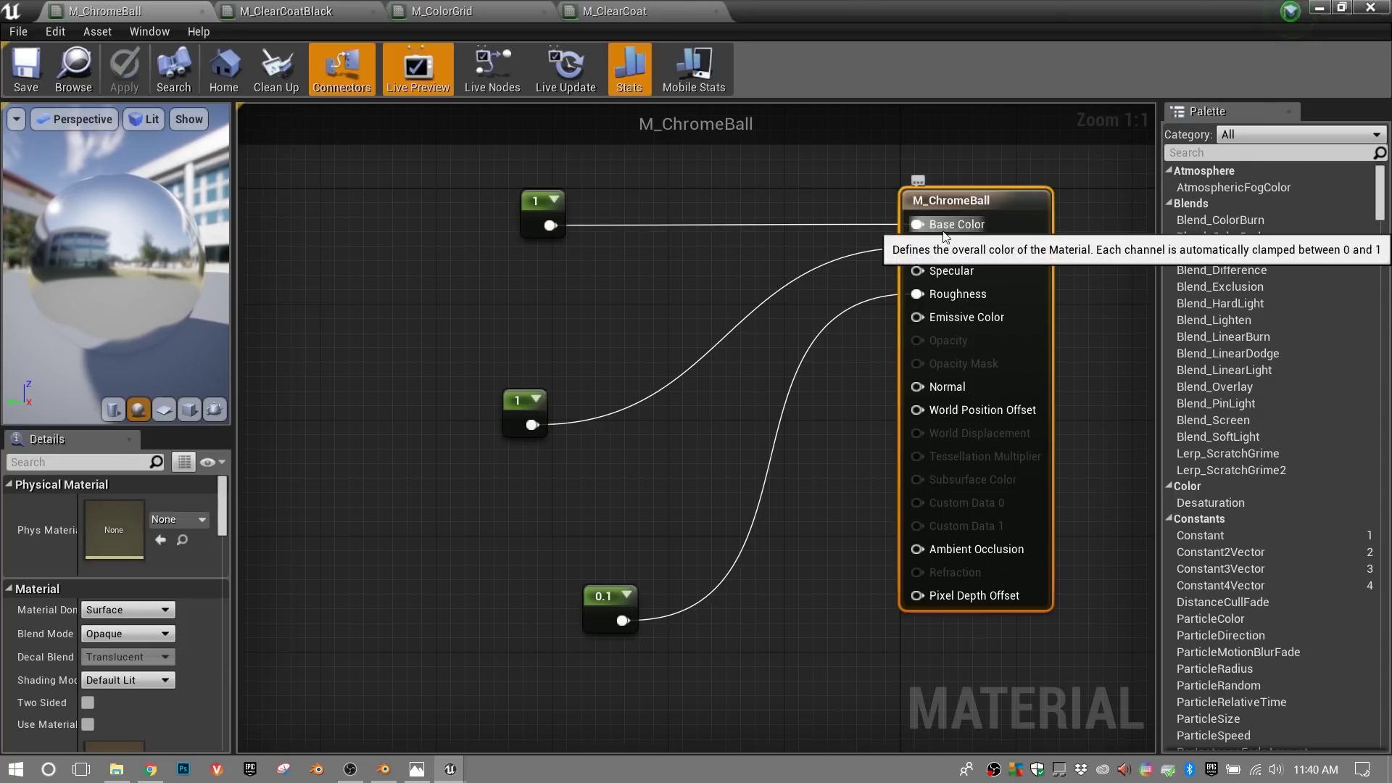
{"action": "left_click_drag", "start_coordinate": [912, 291], "coordinate": [913, 293]}
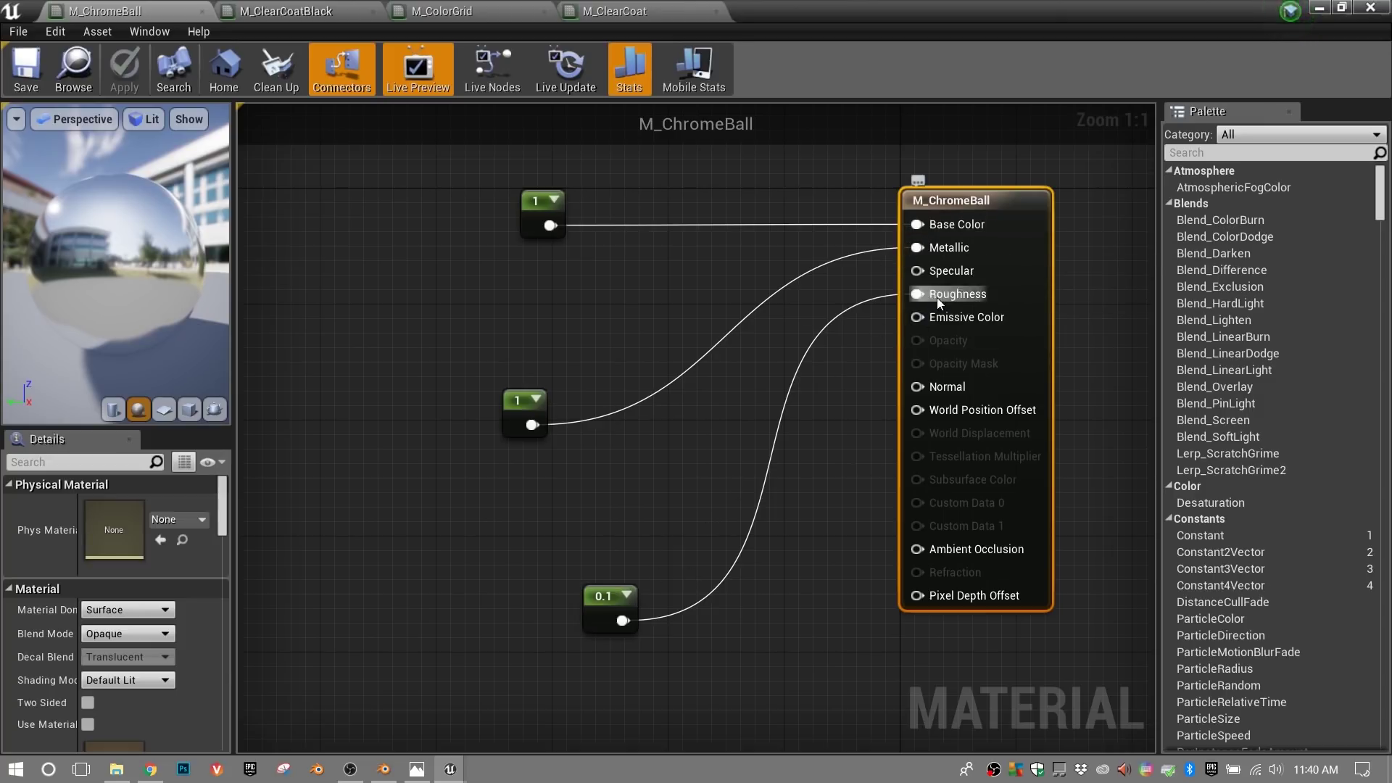
- Switch to Blender and set the M_ChromeBall material's Base Color to pure white
{"action": "left_click", "coordinate": [386, 760]}
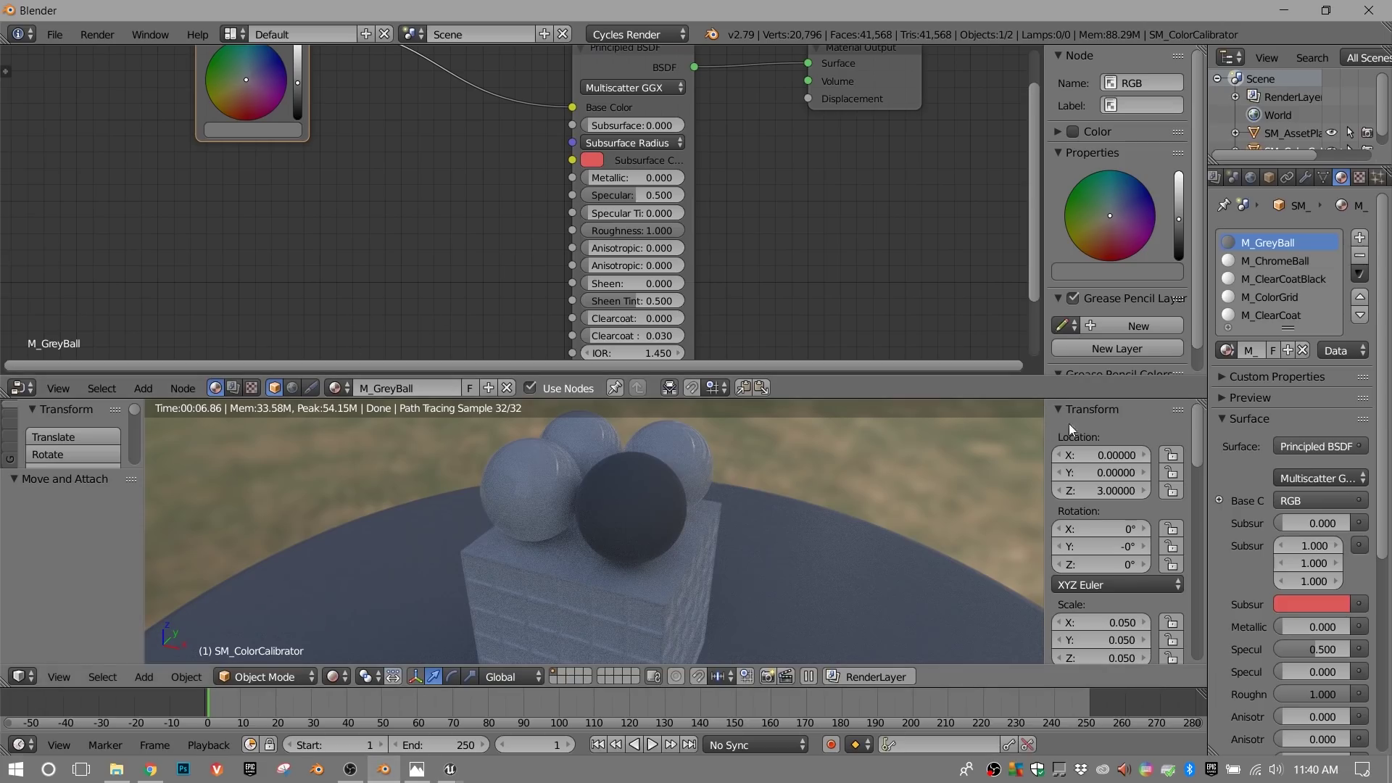
{"action": "left_click", "coordinate": [1288, 262]}
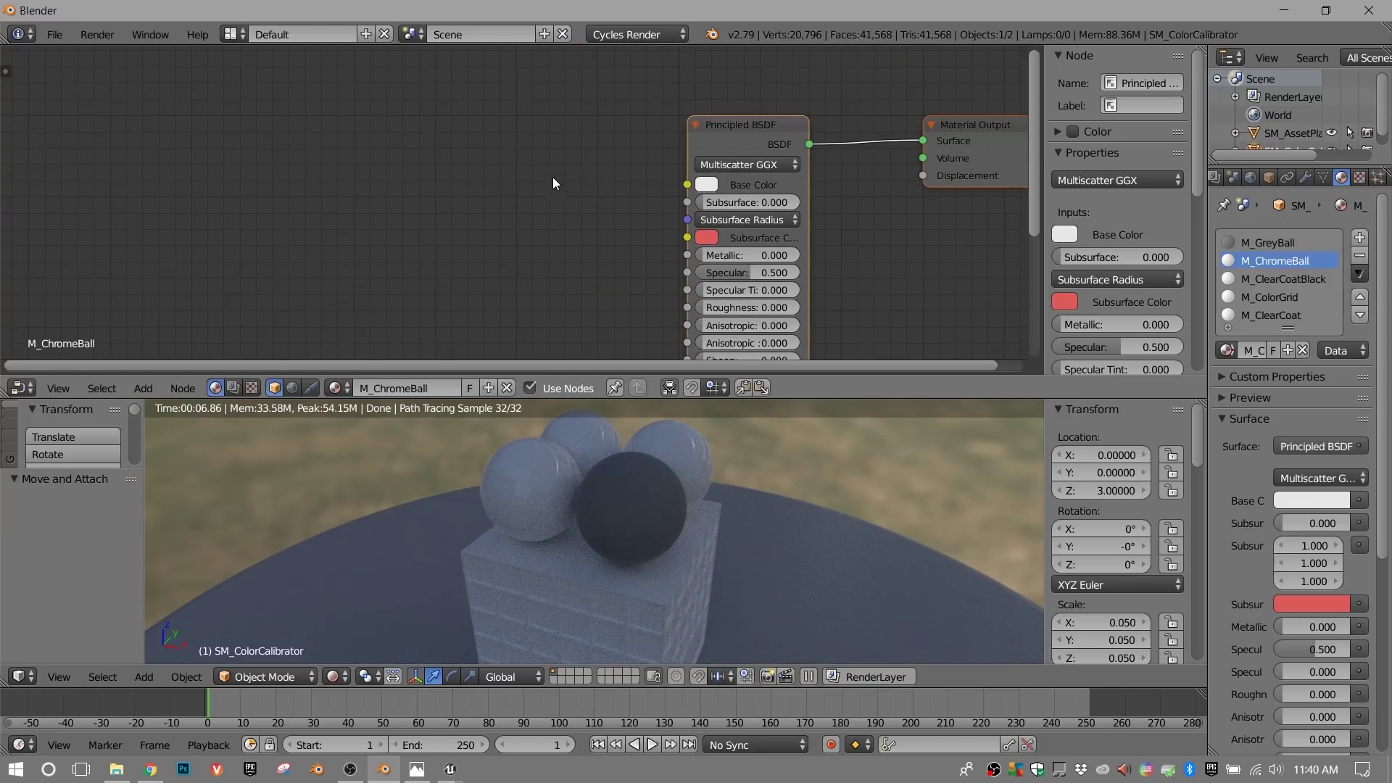
{"action": "left_click", "coordinate": [705, 186]}
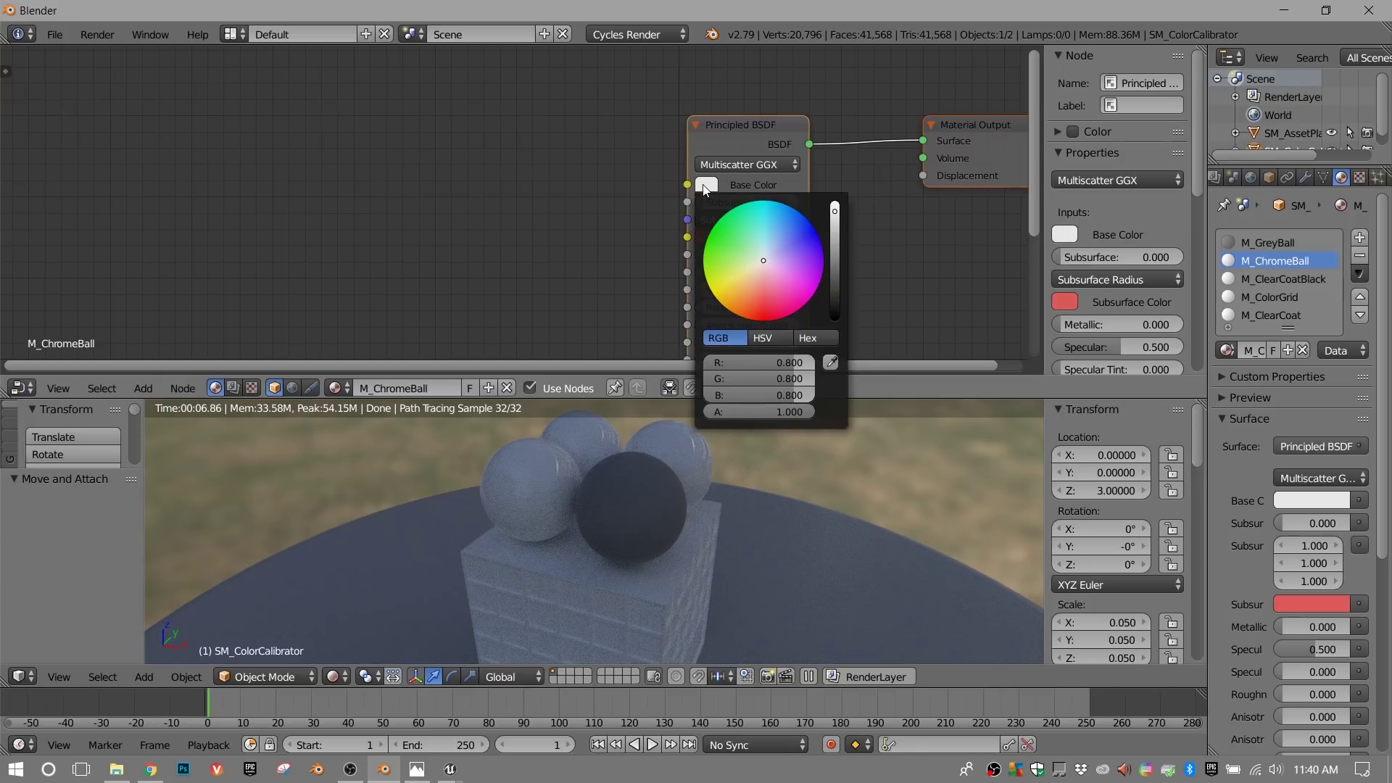
{"action": "left_click_drag", "start_coordinate": [805, 363], "coordinate": [816, 395]}
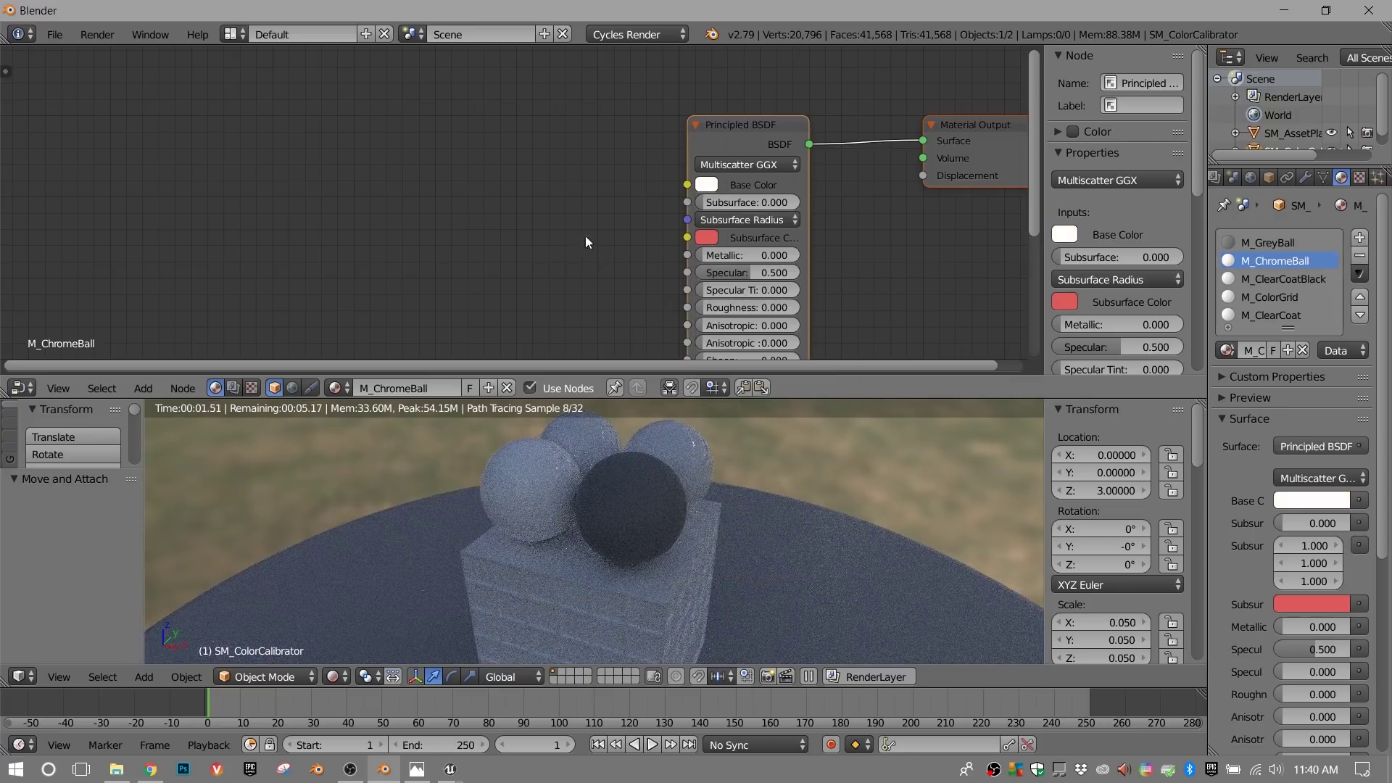
- Set M_ChromeBall's Metallic to 1.0 and its Roughness to 0.1 on the Principled BSDF
{"action": "middle_click_drag", "start_coordinate": [602, 233], "coordinate": [618, 181]}
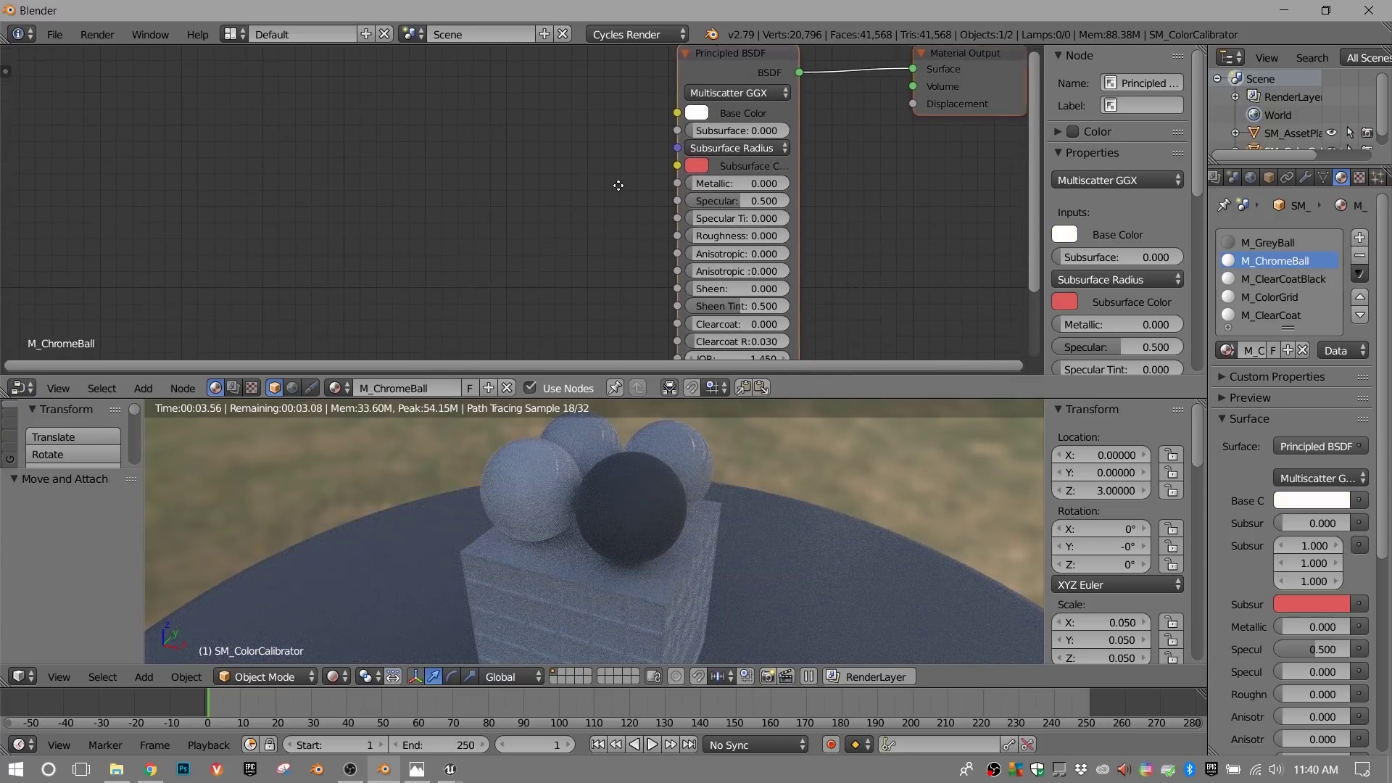
{"action": "middle_click_drag", "start_coordinate": [662, 118], "coordinate": [664, 100]}
{"action": "left_click_drag", "start_coordinate": [693, 158], "coordinate": [794, 158]}
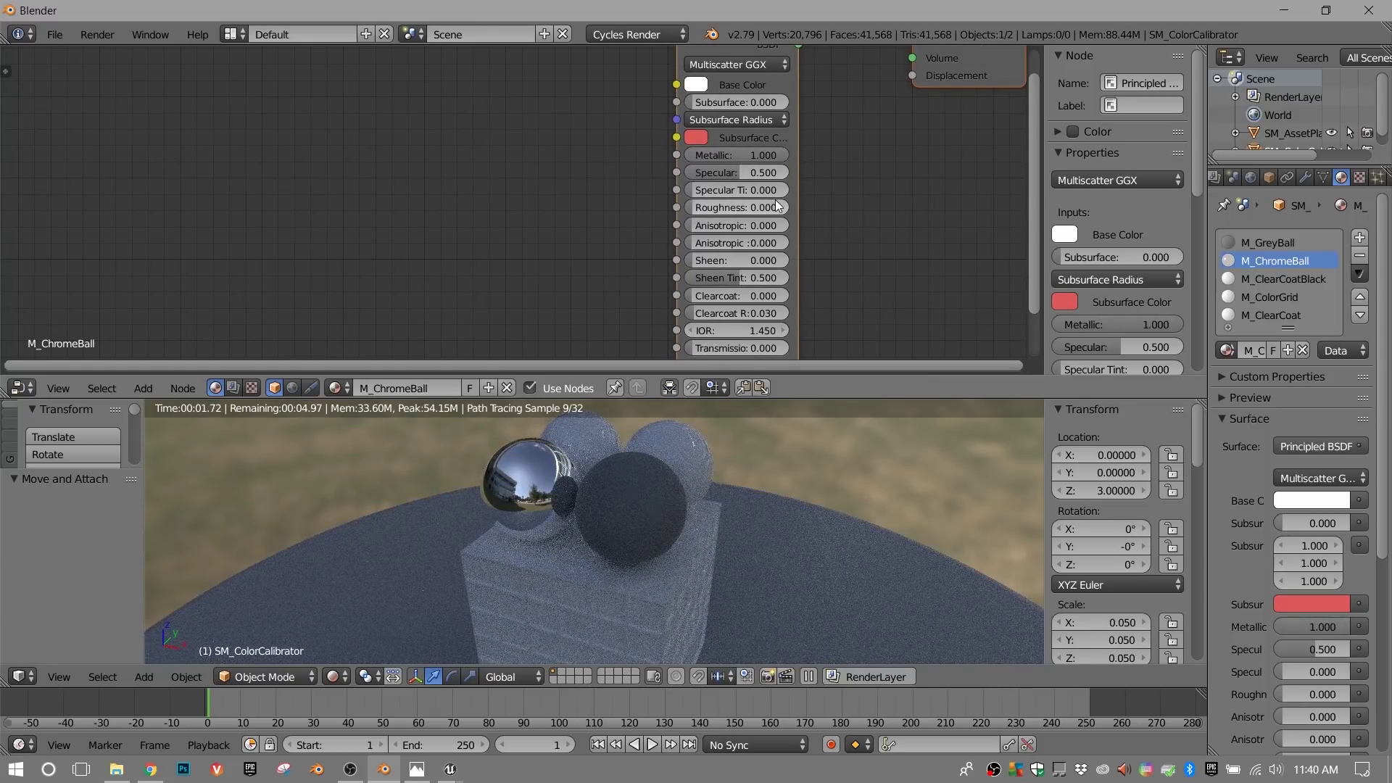
{"action": "left_click", "coordinate": [728, 208]}
{"action": "key", "text": "Return"}
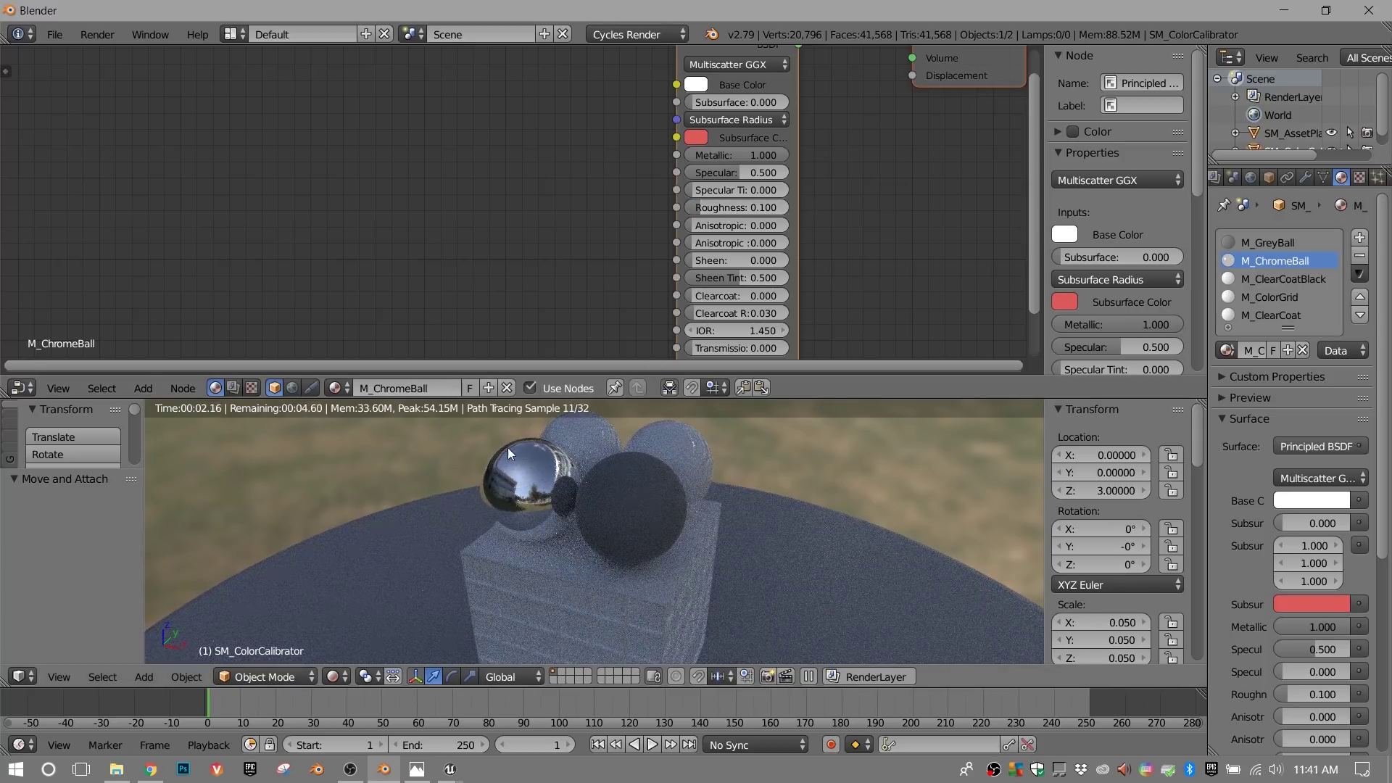
{"action": "middle_click_drag", "start_coordinate": [590, 245], "coordinate": [597, 237]}
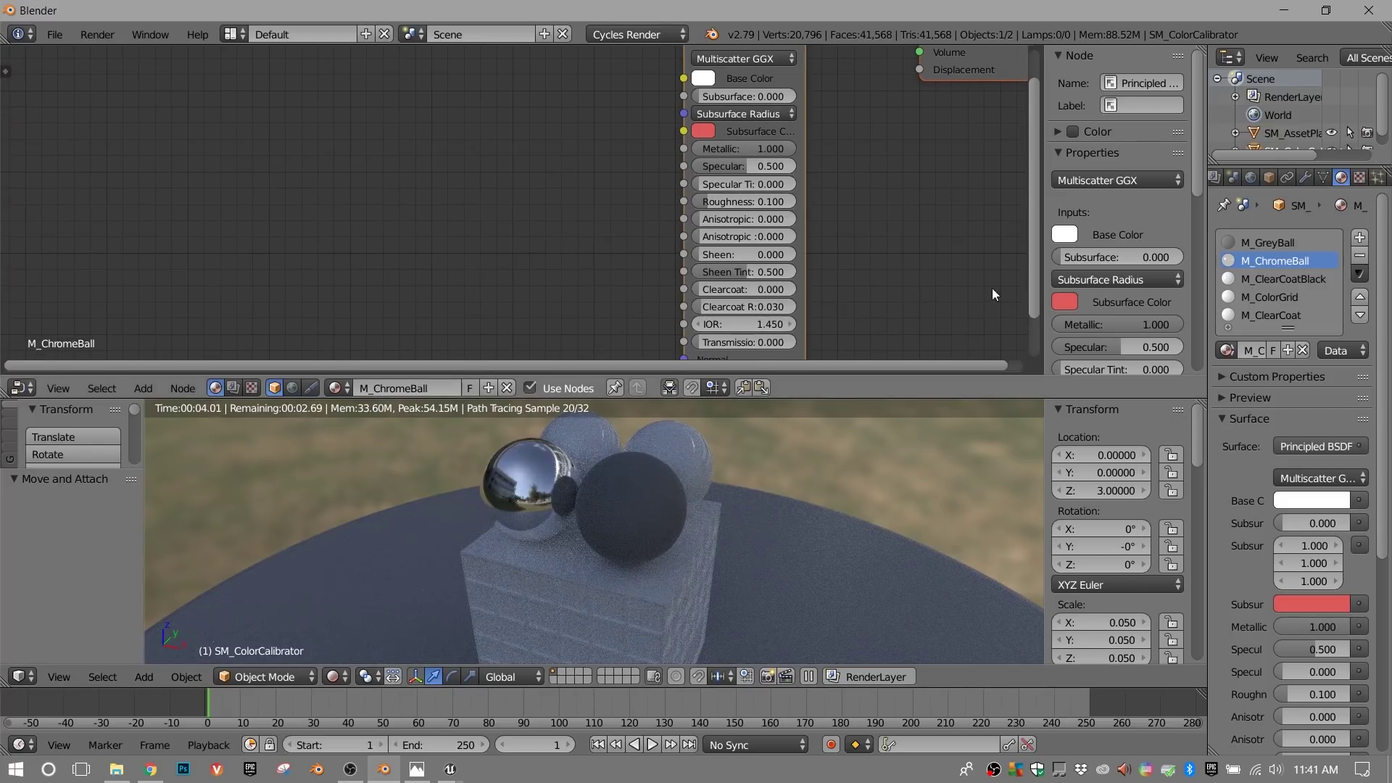
- Select the M_ClearCoatBlack slot, and in Unreal Editor examine the constants feeding that material's Base Color and Roughness
{"action": "left_click", "coordinate": [1281, 282]}
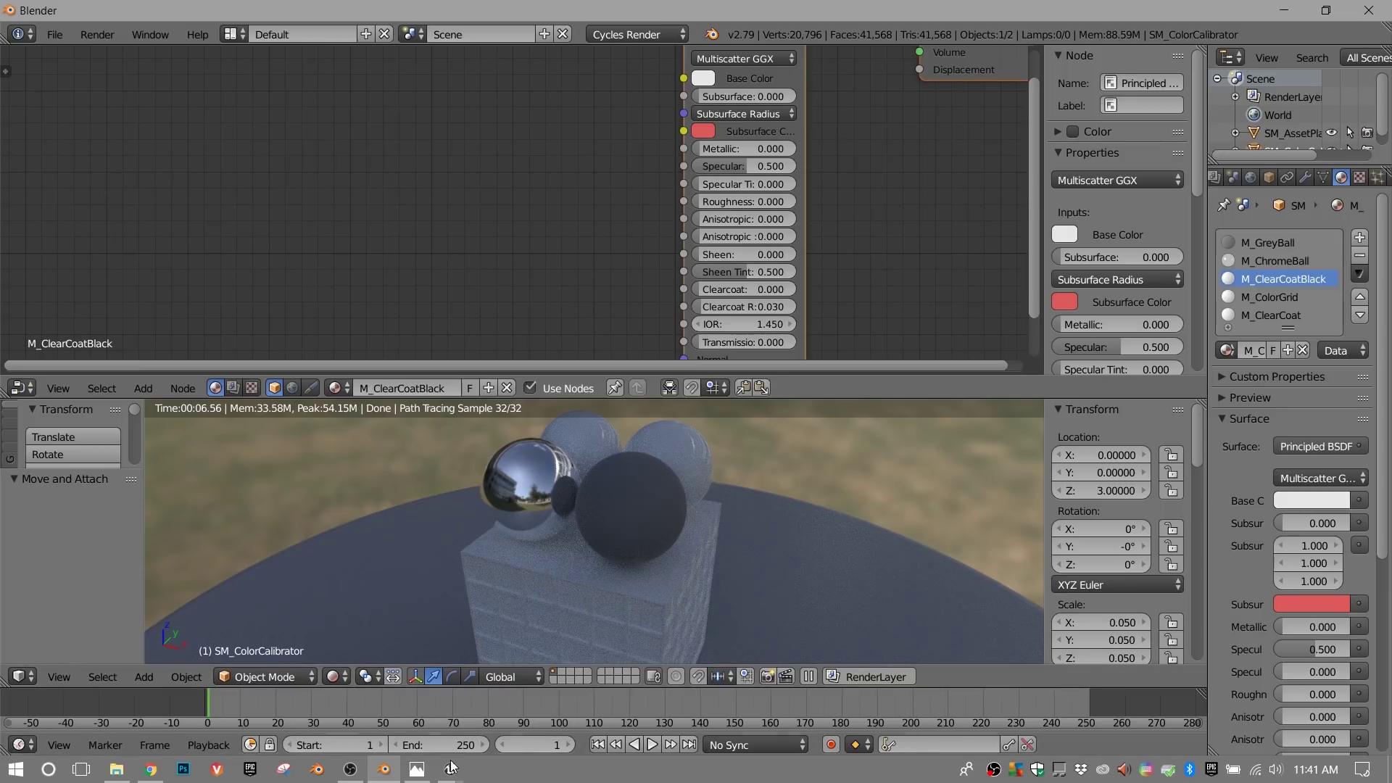
{"action": "mouse_move", "coordinate": [449, 769]}
{"action": "left_click", "coordinate": [520, 718]}
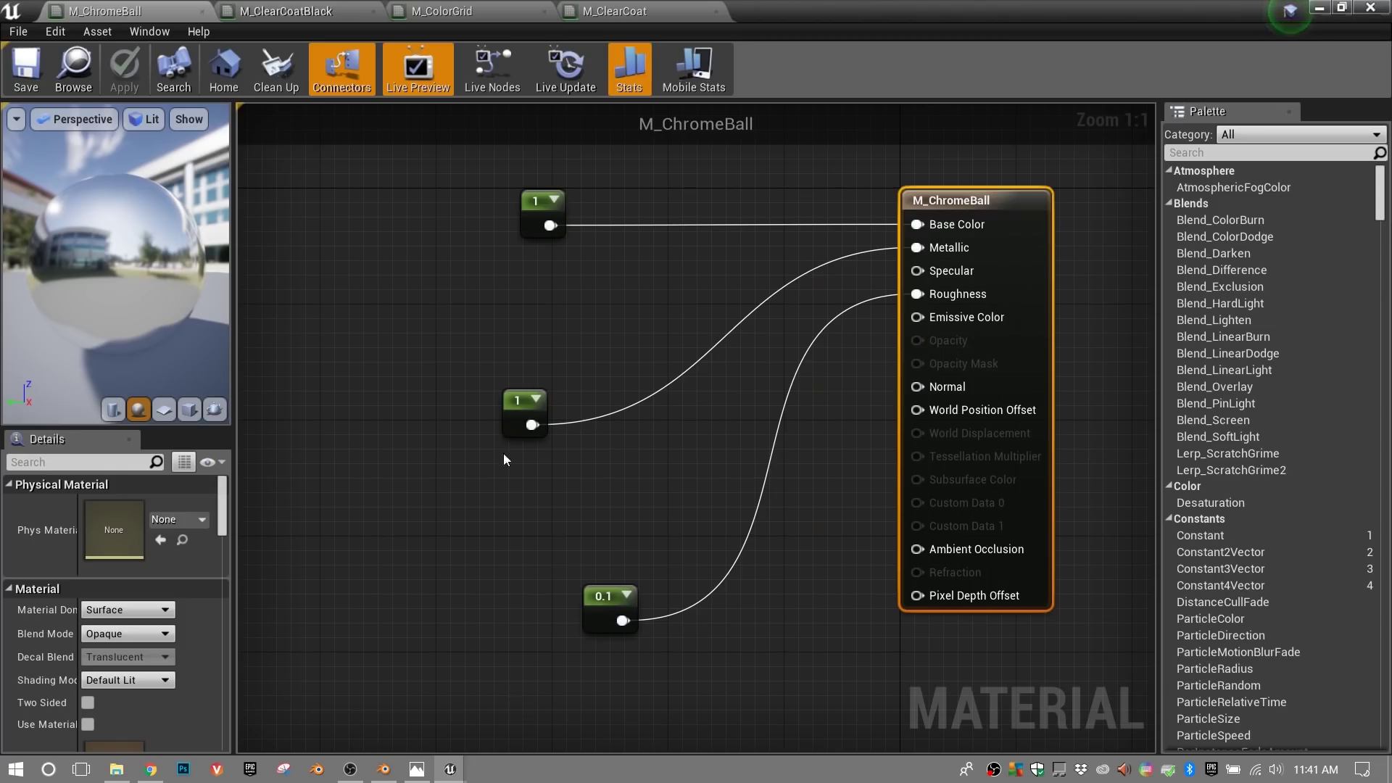
{"action": "left_click", "coordinate": [309, 16]}
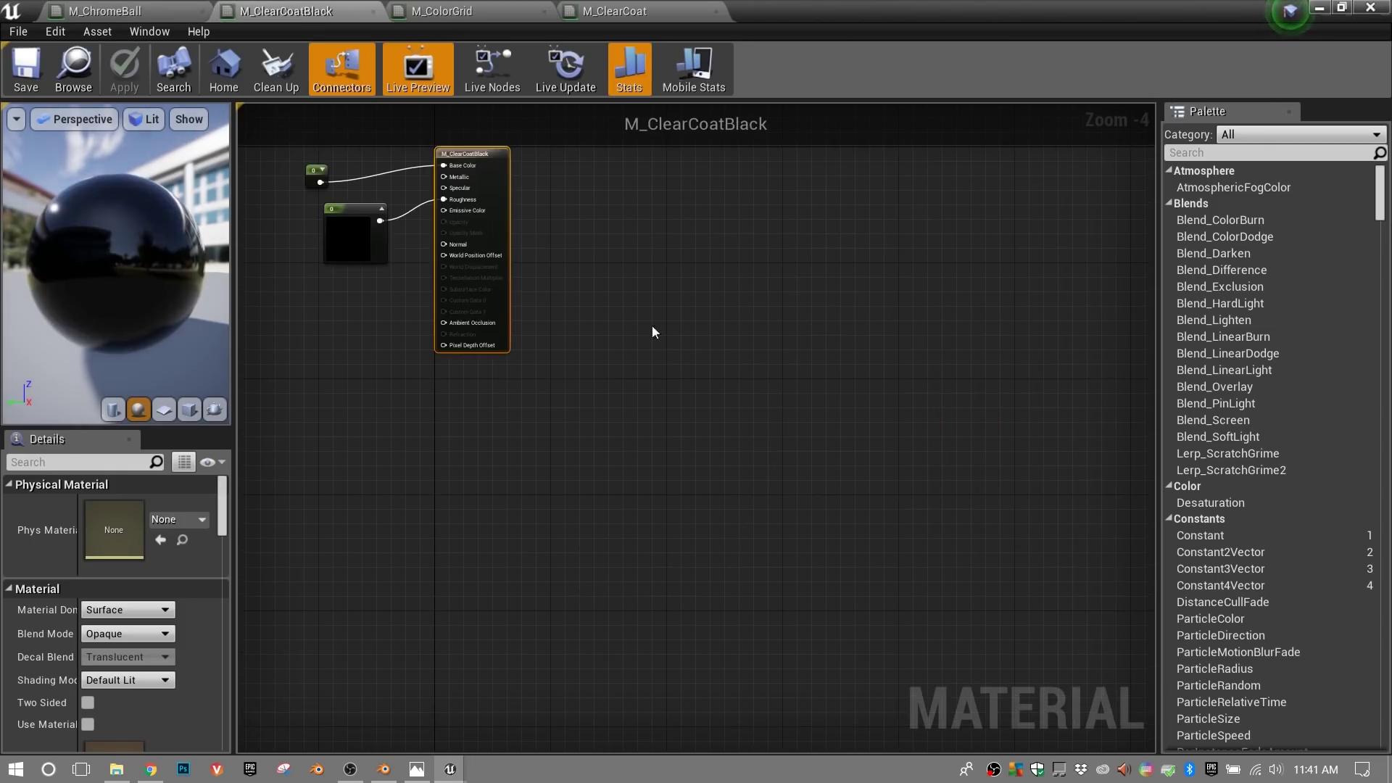
{"action": "right_click_drag", "start_coordinate": [380, 289], "coordinate": [593, 458]}
{"action": "scroll", "coordinate": [564, 379], "scroll_direction": "up", "scroll_amount": 4}
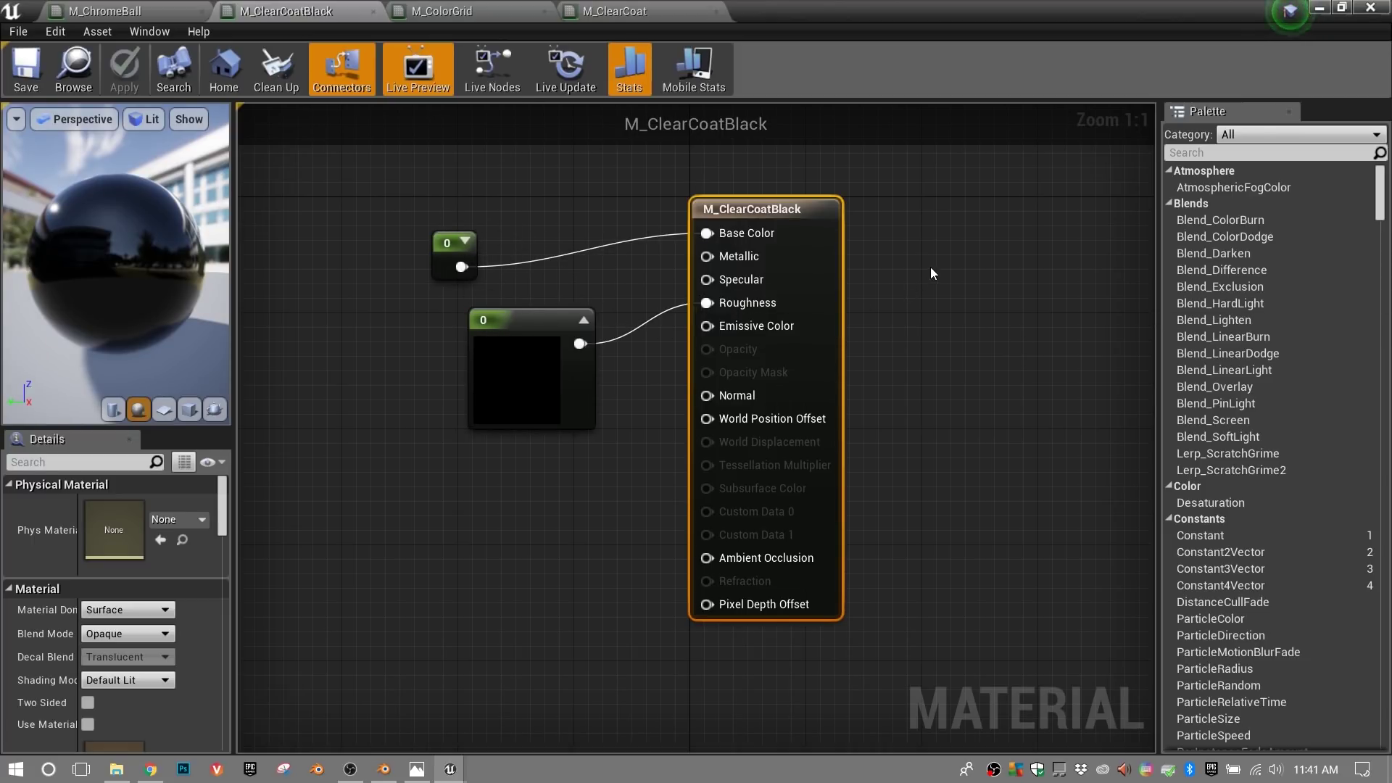
- Switch to Blender and set the M_ClearCoatBlack material's Base Color to black
{"action": "left_click", "coordinate": [382, 767]}
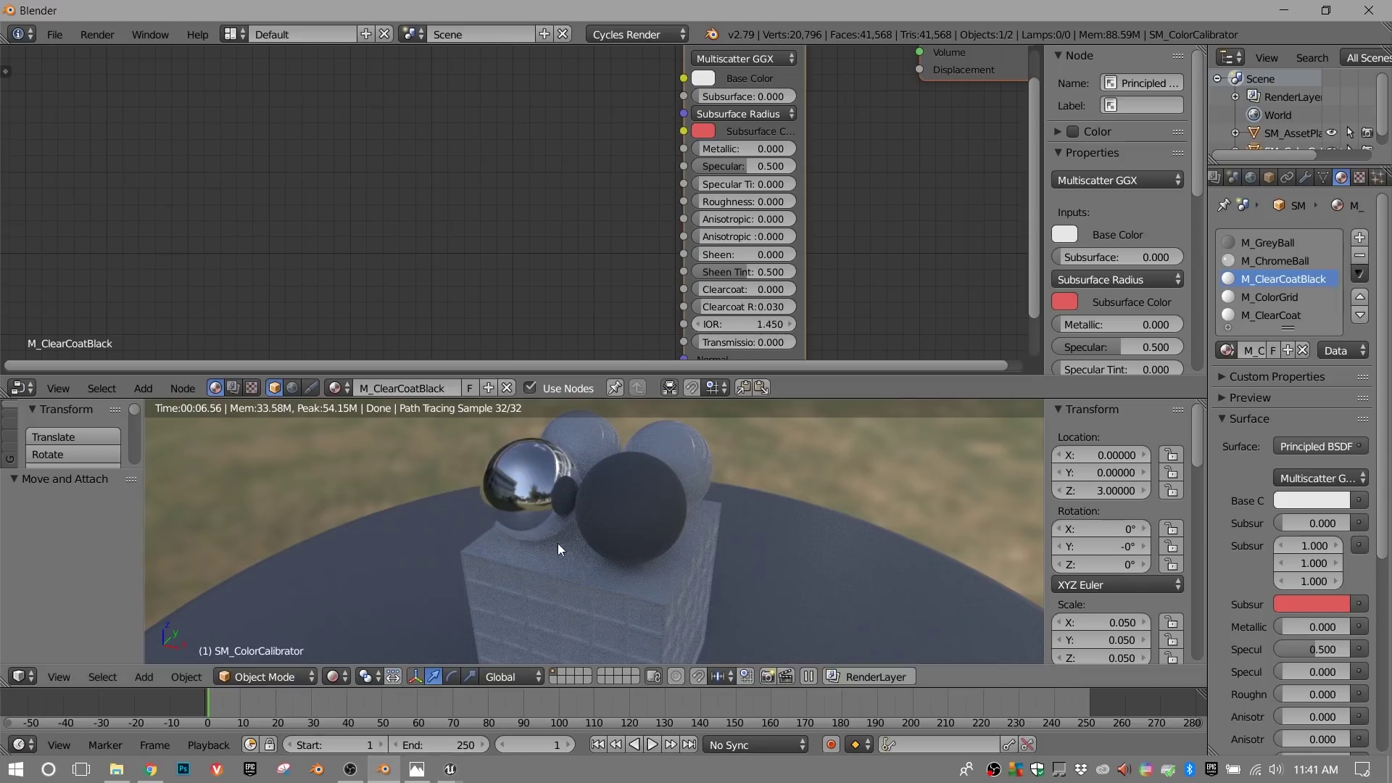
{"action": "left_click", "coordinate": [703, 78]}
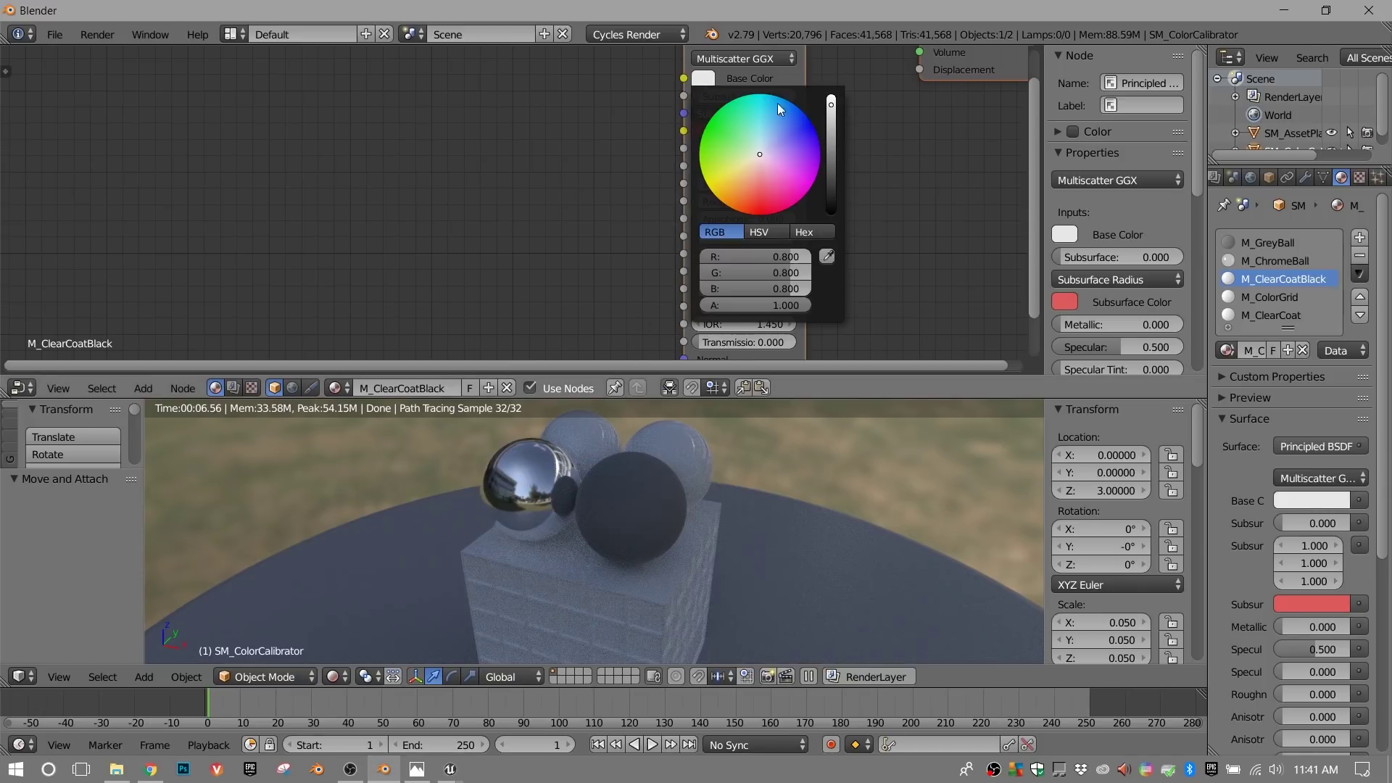
{"action": "left_click_drag", "start_coordinate": [831, 103], "coordinate": [831, 212]}
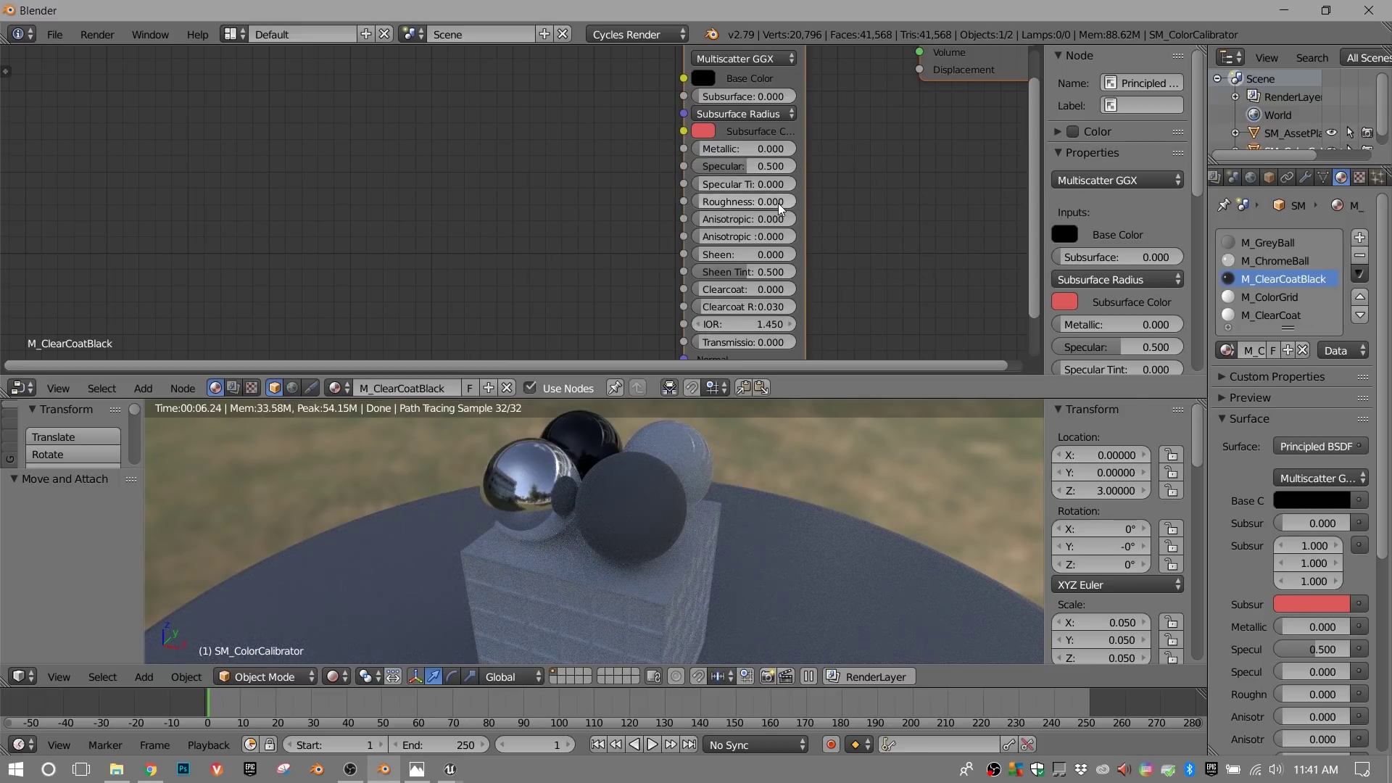
{"action": "middle_click_drag", "start_coordinate": [591, 171], "coordinate": [595, 191]}
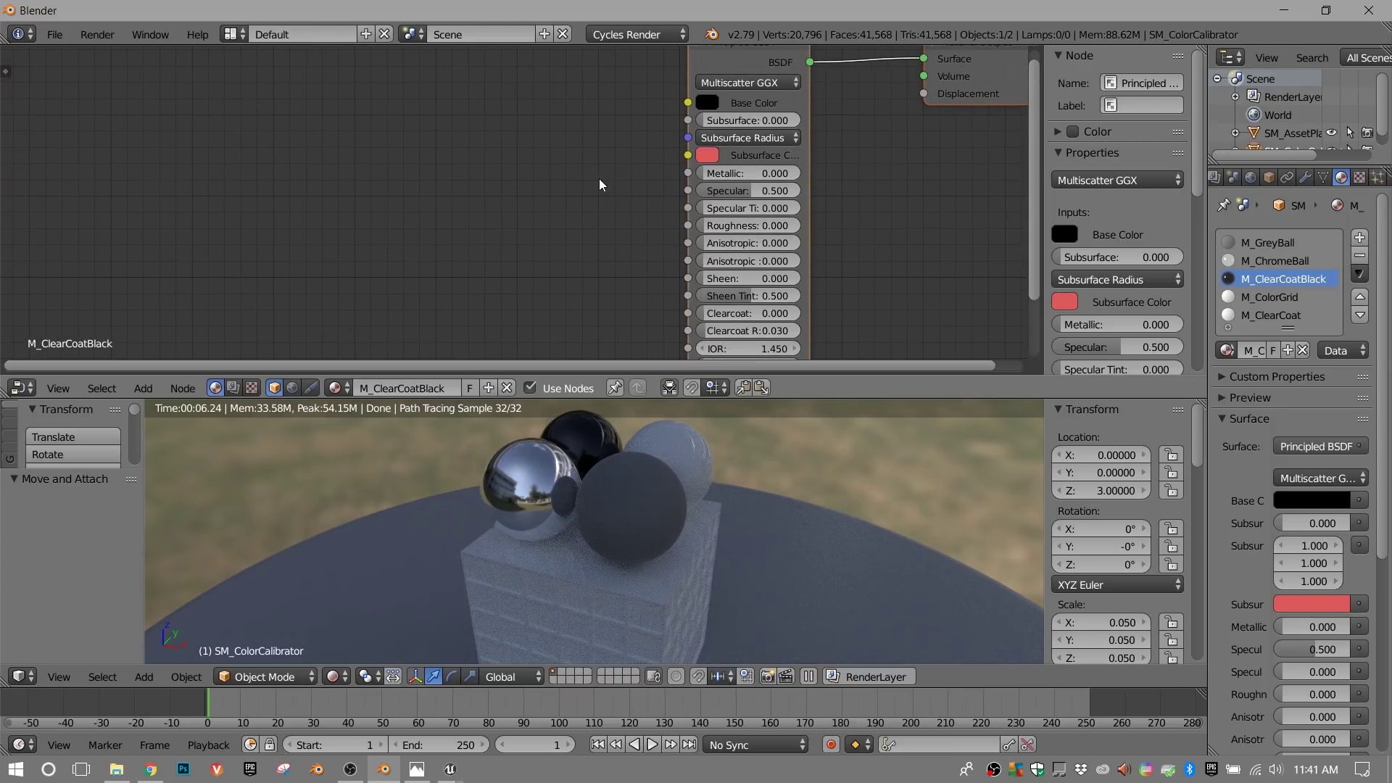
- Select the M_ColorGrid slot, and in Unreal Editor examine the M_ColorGrid graph and its Texture Sample node
{"action": "left_click", "coordinate": [1276, 298]}
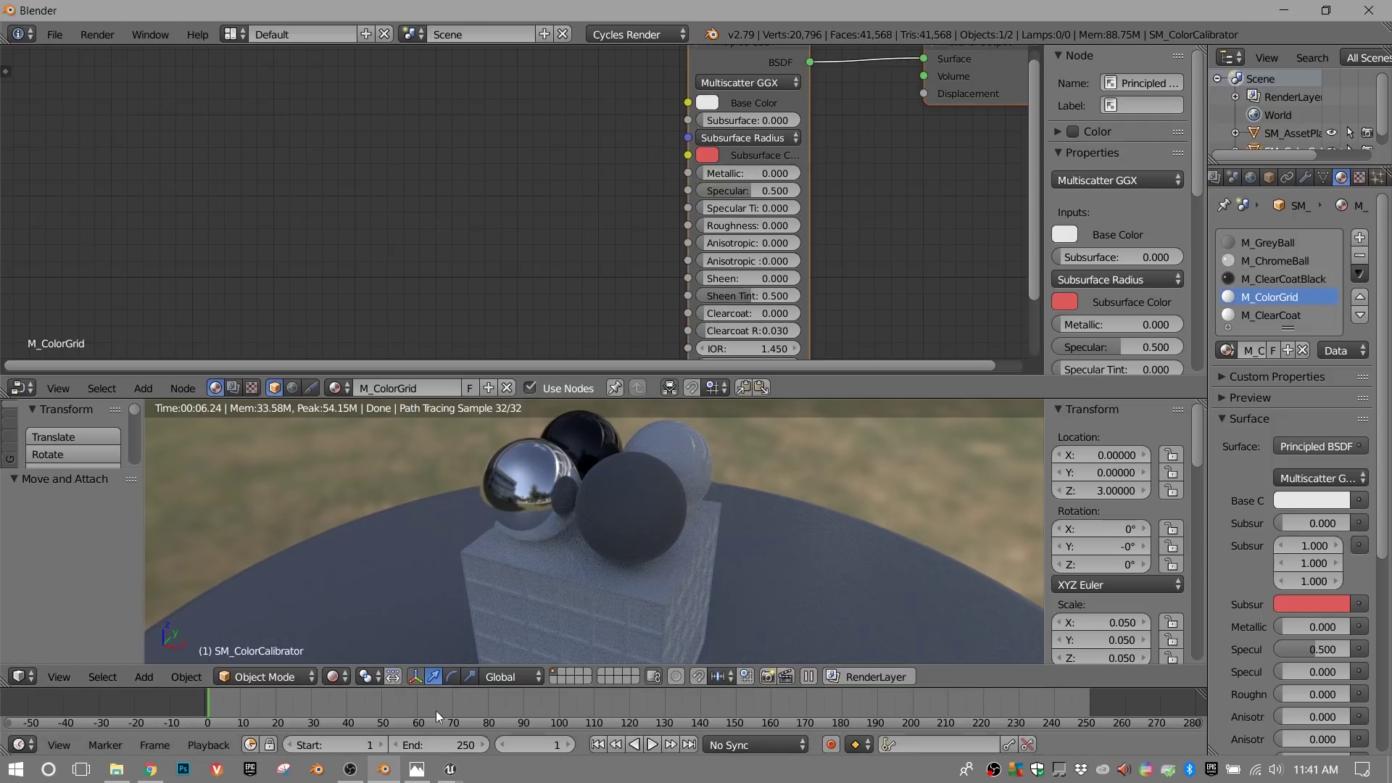
{"action": "mouse_move", "coordinate": [451, 773]}
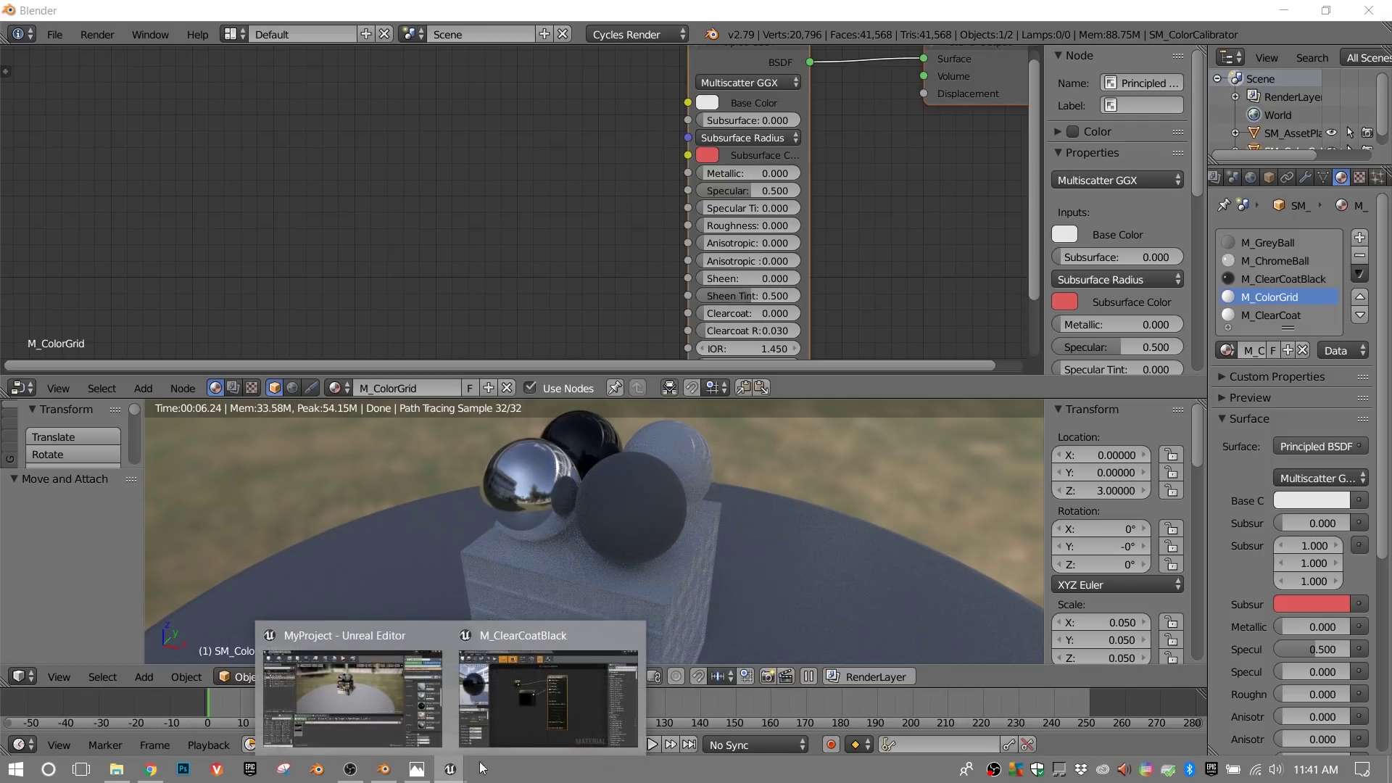
{"action": "left_click", "coordinate": [516, 729]}
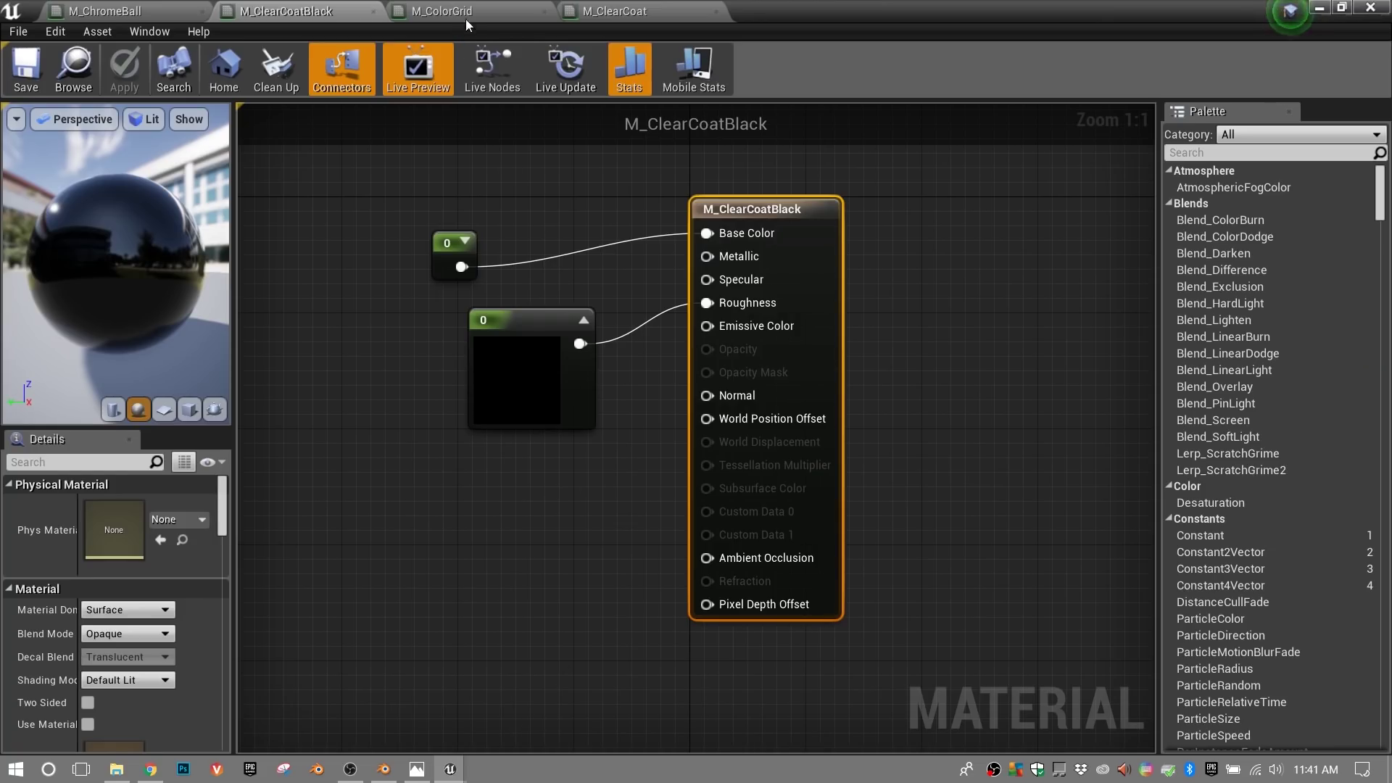
{"action": "left_click", "coordinate": [465, 11]}
{"action": "right_click_drag", "start_coordinate": [555, 292], "coordinate": [964, 466]}
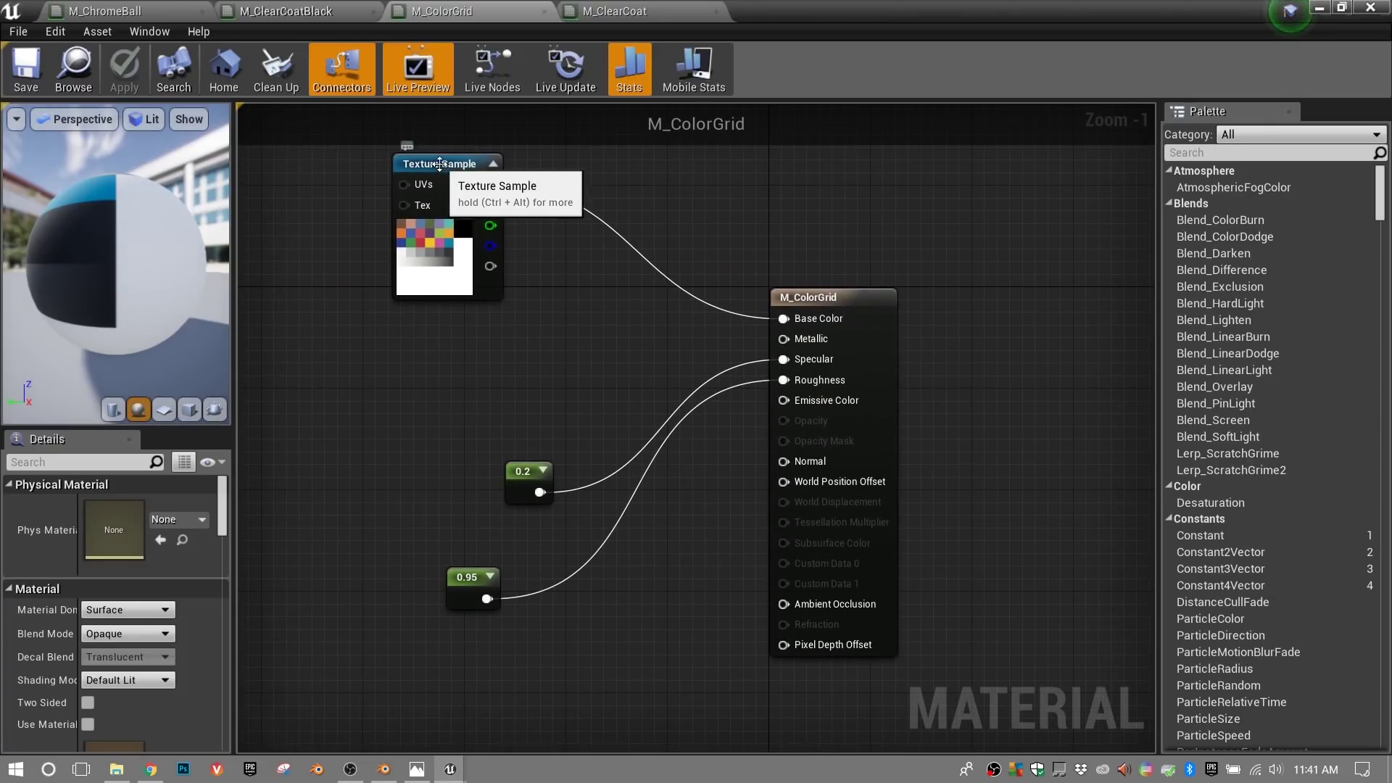
{"action": "mouse_move", "coordinate": [443, 164]}
{"action": "left_mouse_down"}
{"action": "mouse_move", "coordinate": [439, 210]}
{"action": "mouse_move", "coordinate": [438, 184]}
{"action": "left_mouse_up"}
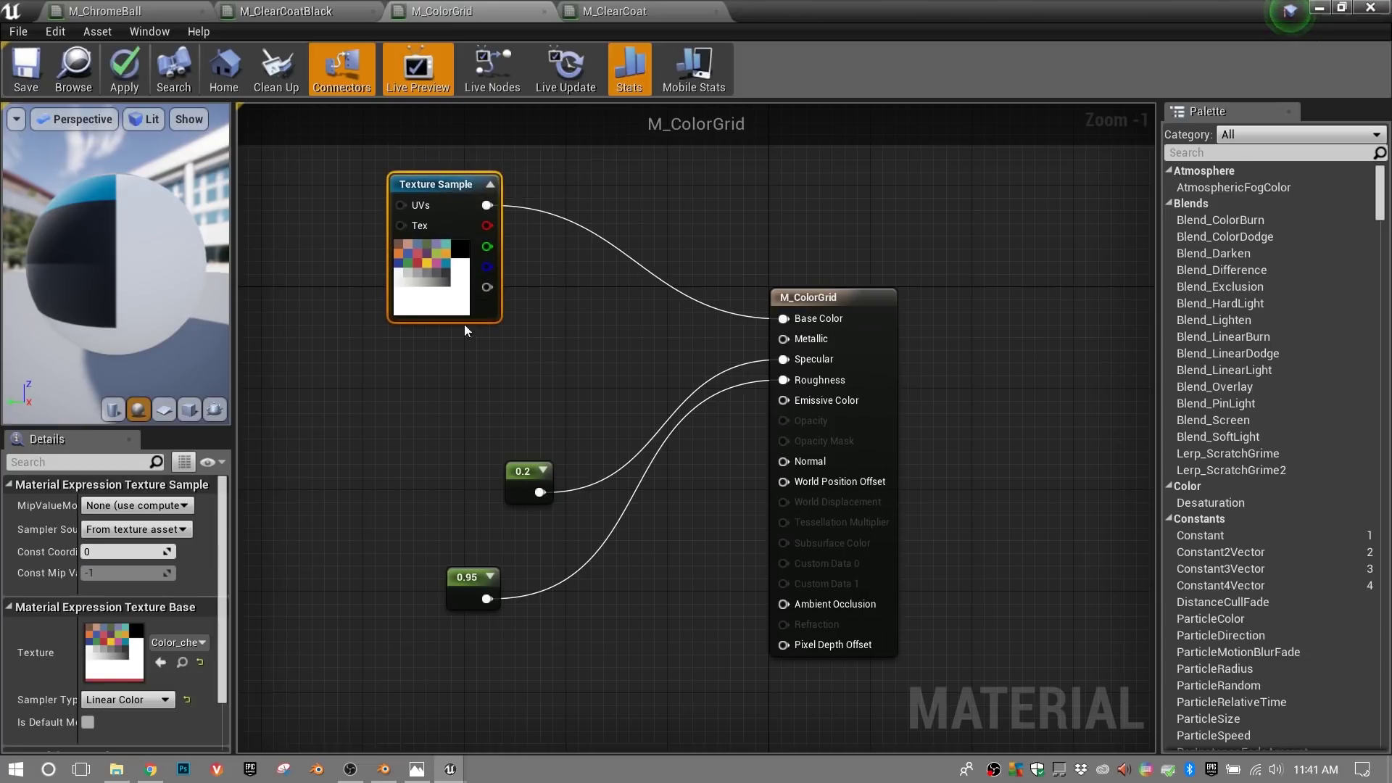
- Move the constants feeding Specular and Roughness in the M_ColorGrid graph up beneath the Texture Sample node
{"action": "left_click_drag", "start_coordinate": [512, 473], "coordinate": [383, 385]}
{"action": "left_click_drag", "start_coordinate": [470, 578], "coordinate": [399, 479]}
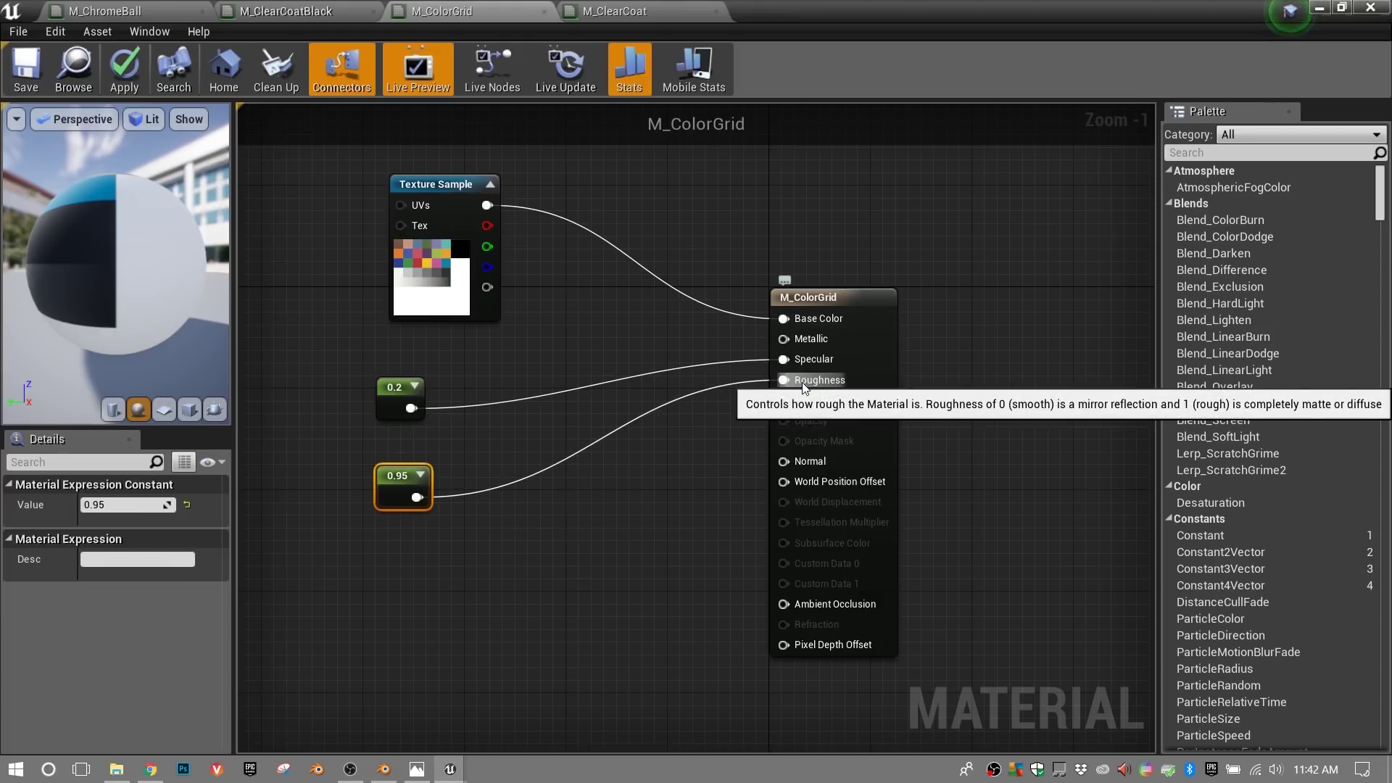
- Switch to Blender and set M_ColorGrid's Specular to 0.2 and its Roughness to 0.95 on the Principled BSDF
{"action": "left_click", "coordinate": [383, 770]}
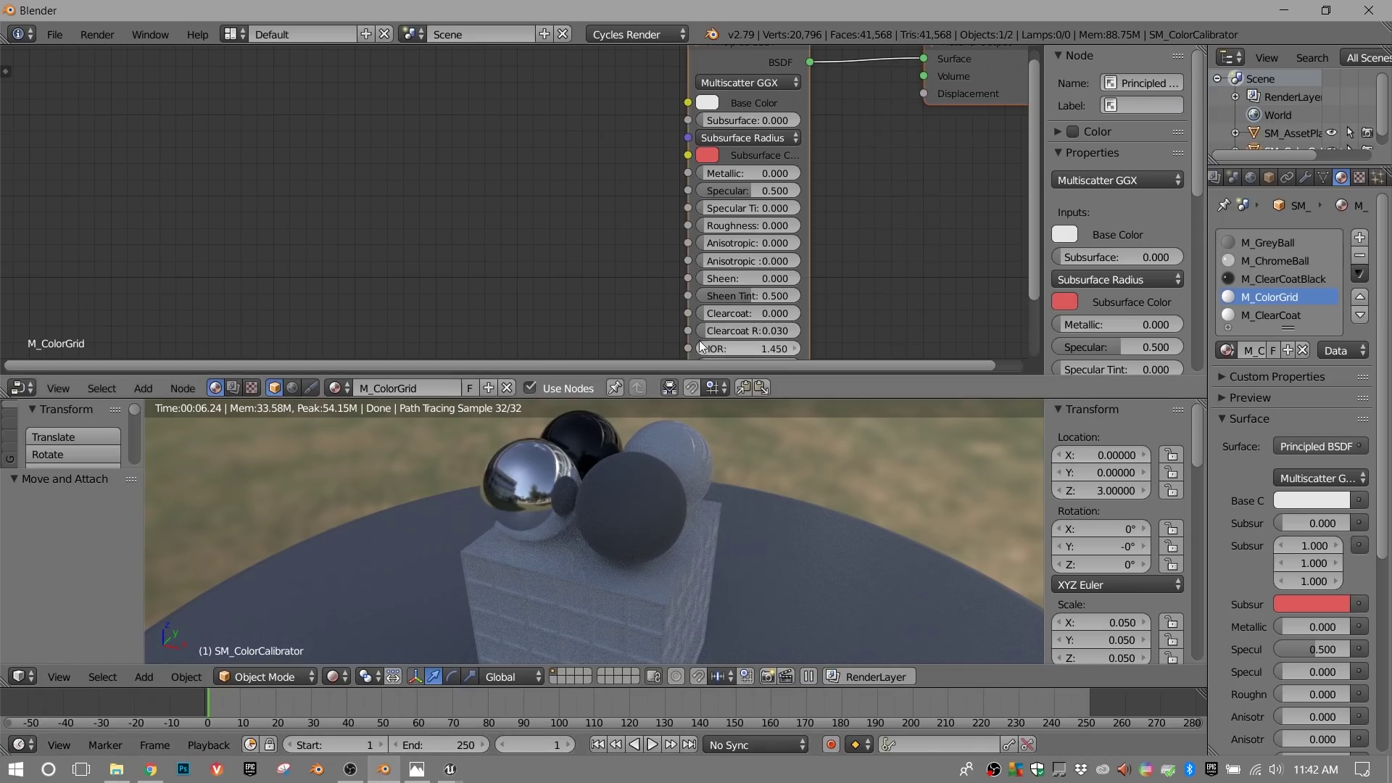
{"action": "left_click", "coordinate": [750, 190]}
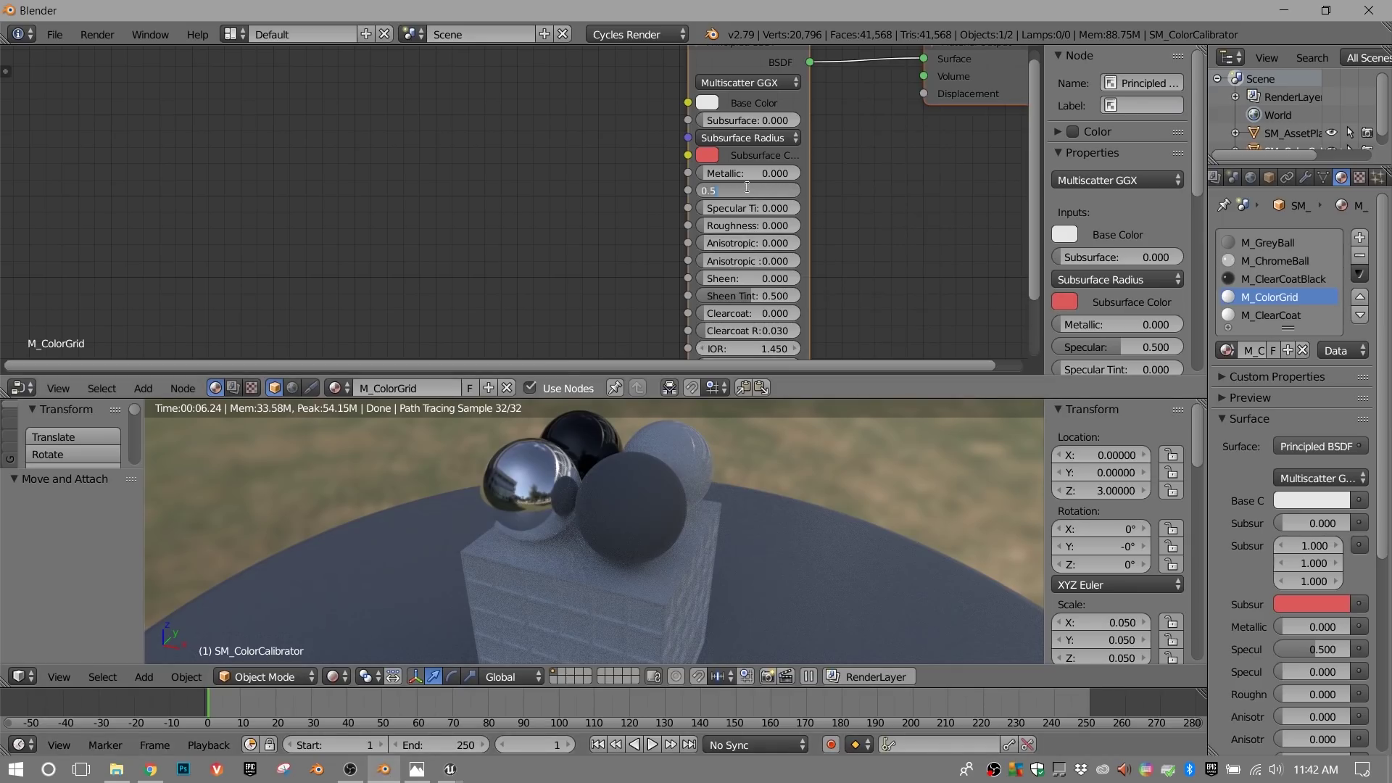
{"action": "type", "text": ".2"}
{"action": "key", "text": "Return"}
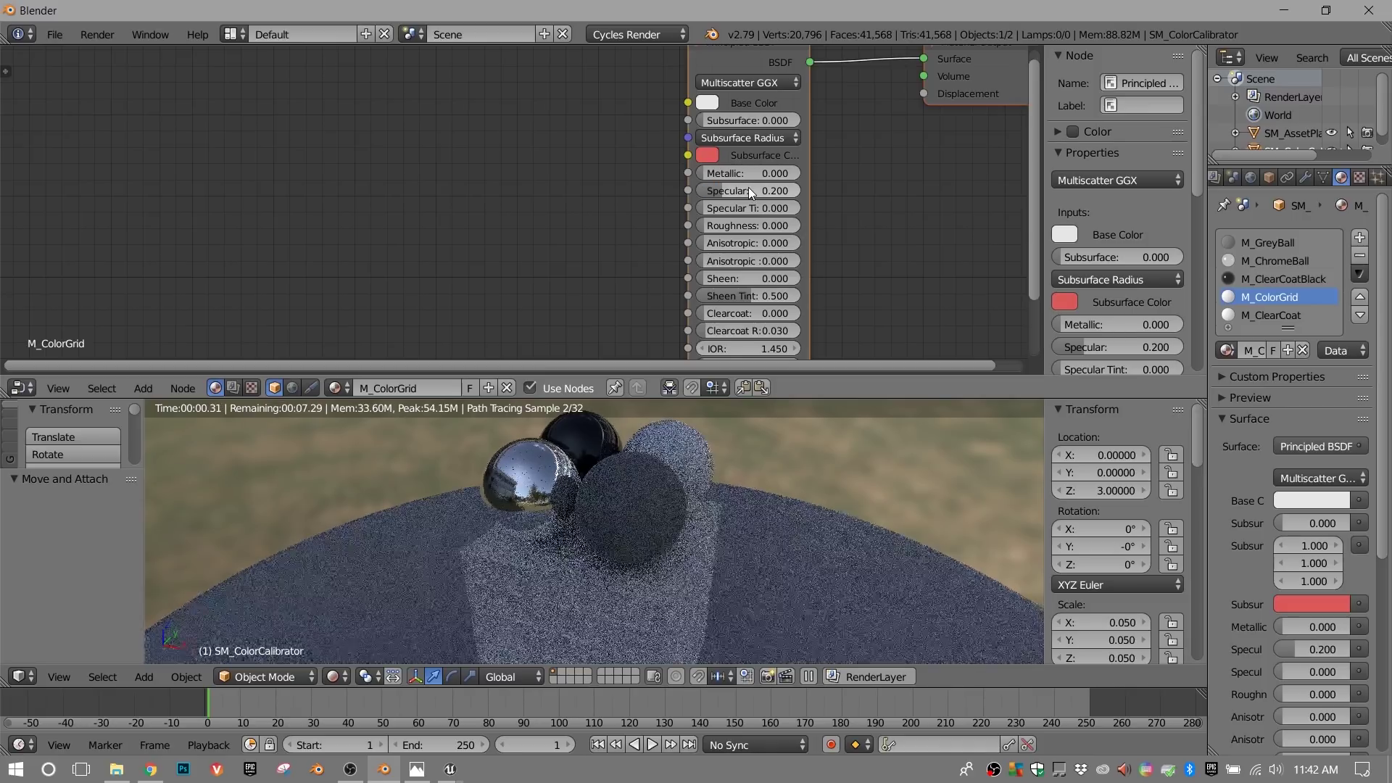
{"action": "left_click", "coordinate": [735, 225]}
{"action": "type", "text": ".95"}
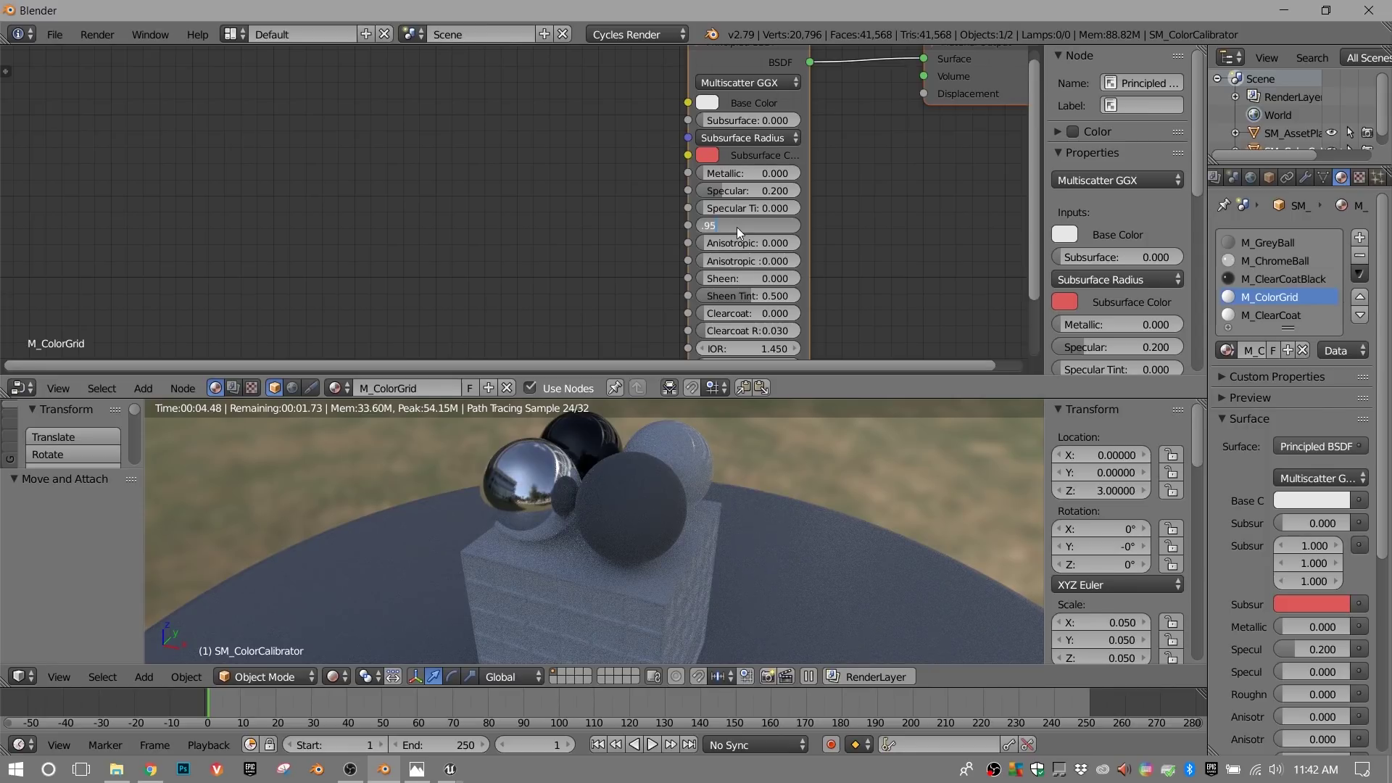
{"action": "key", "text": "Return"}
- Switch to File Explorer and open the WorkFiles folder of MyProject in Documents, inside Unreal Projects
{"action": "middle_click_drag", "start_coordinate": [737, 228], "coordinate": [771, 262]}
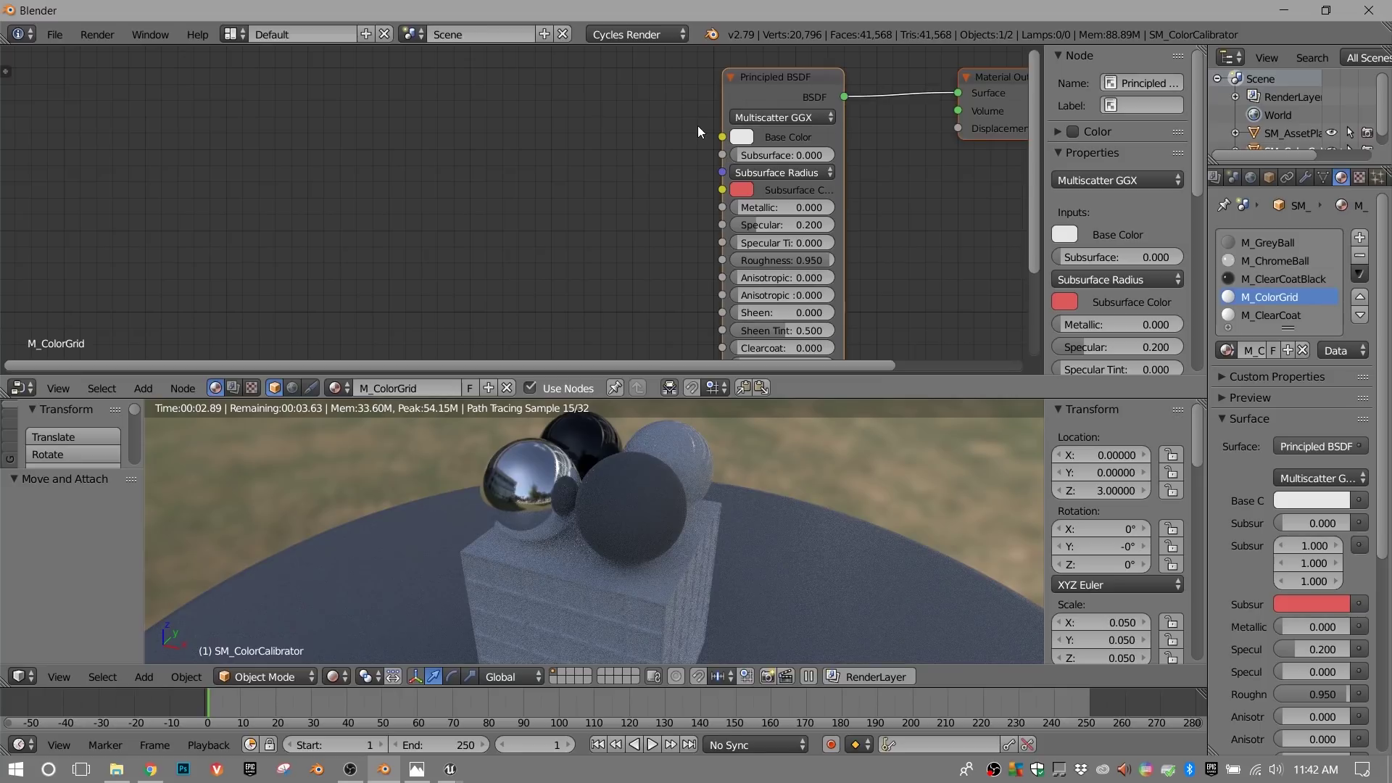
{"action": "key", "text": "alt+Tab"}
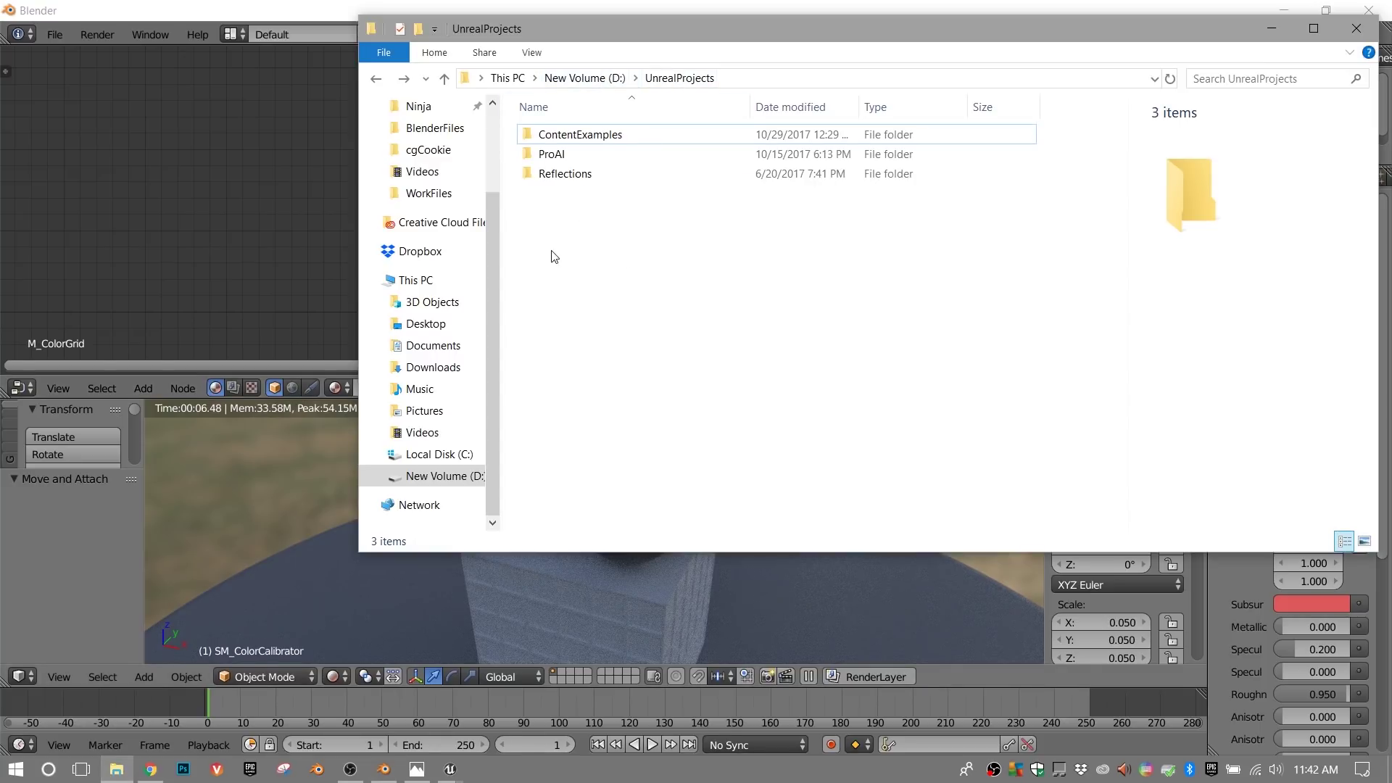
{"action": "scroll", "coordinate": [494, 180], "scroll_direction": "up", "scroll_amount": 1}
{"action": "scroll", "coordinate": [494, 180], "scroll_direction": "up", "scroll_amount": 1}
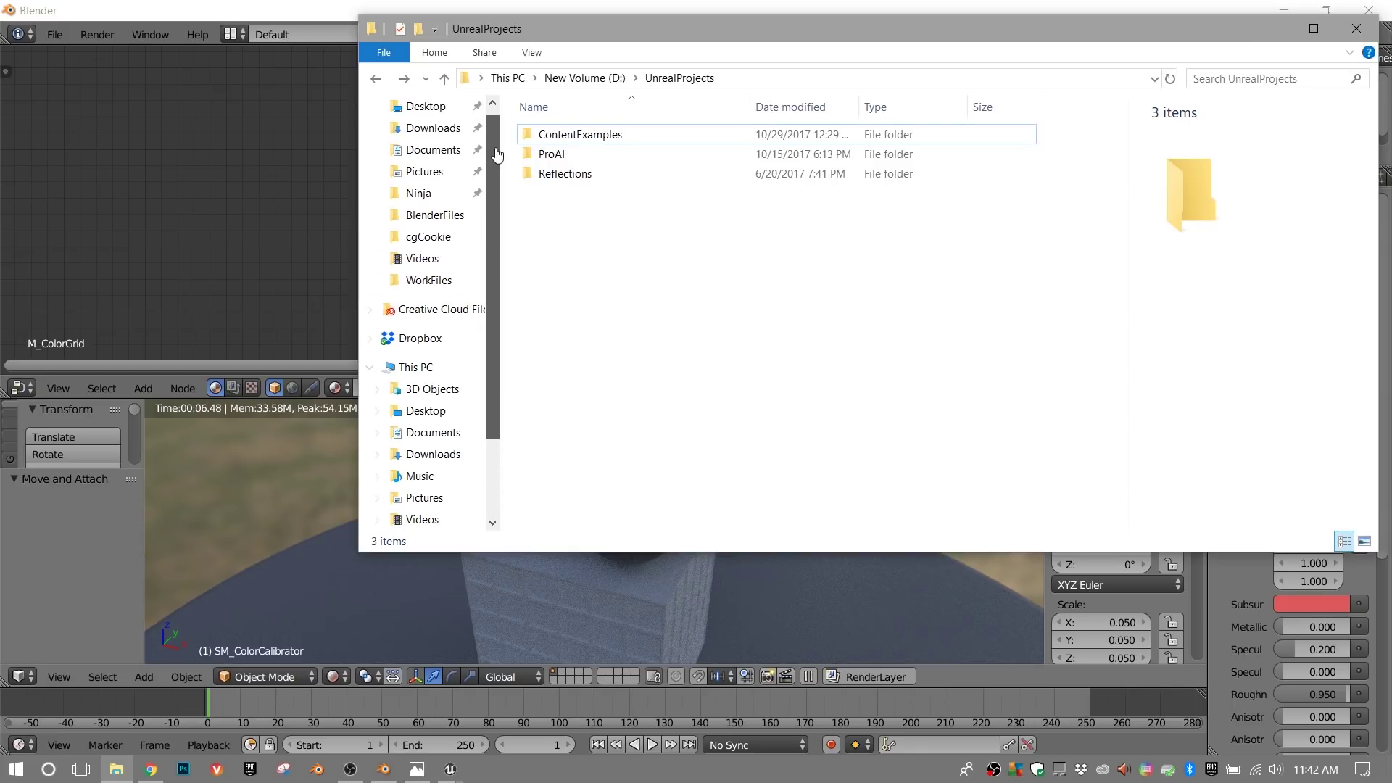
{"action": "left_click", "coordinate": [444, 150]}
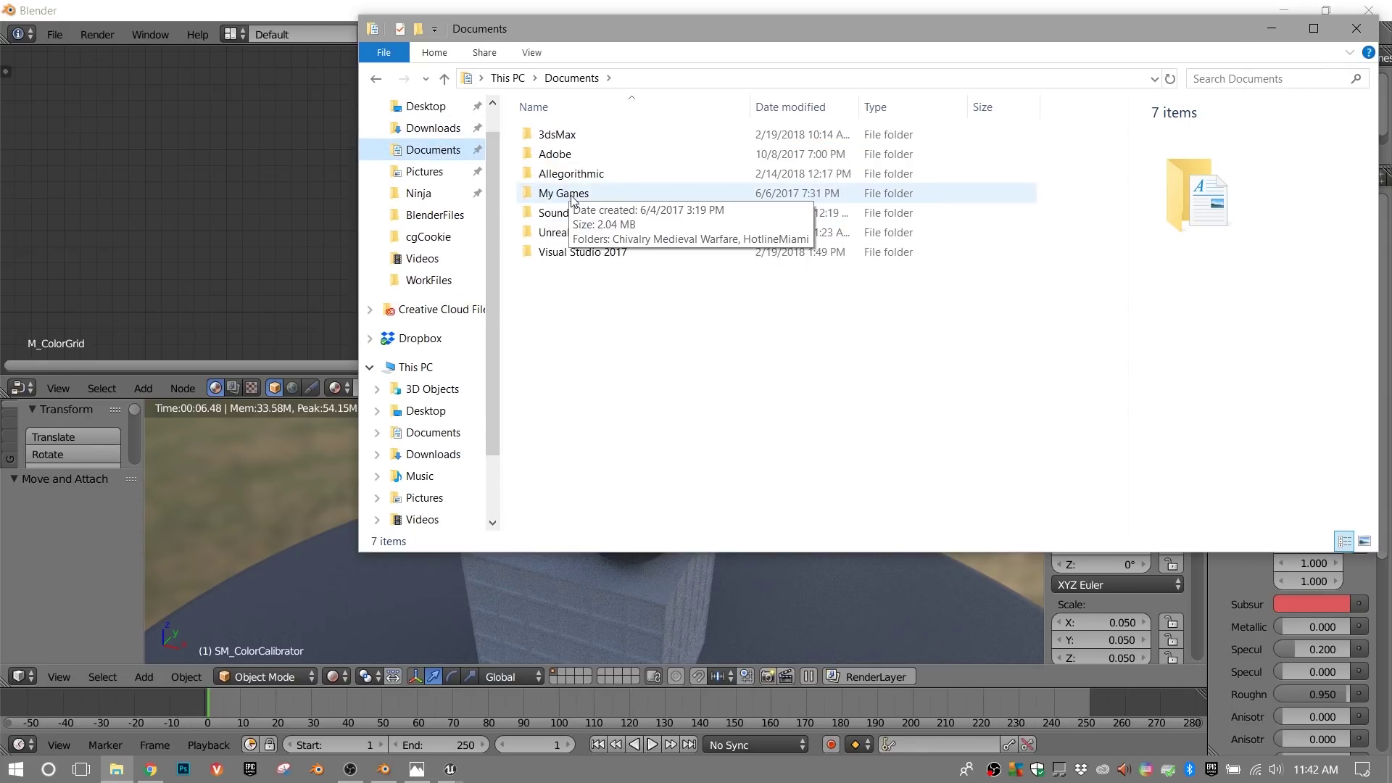
{"action": "double_click", "coordinate": [592, 233]}
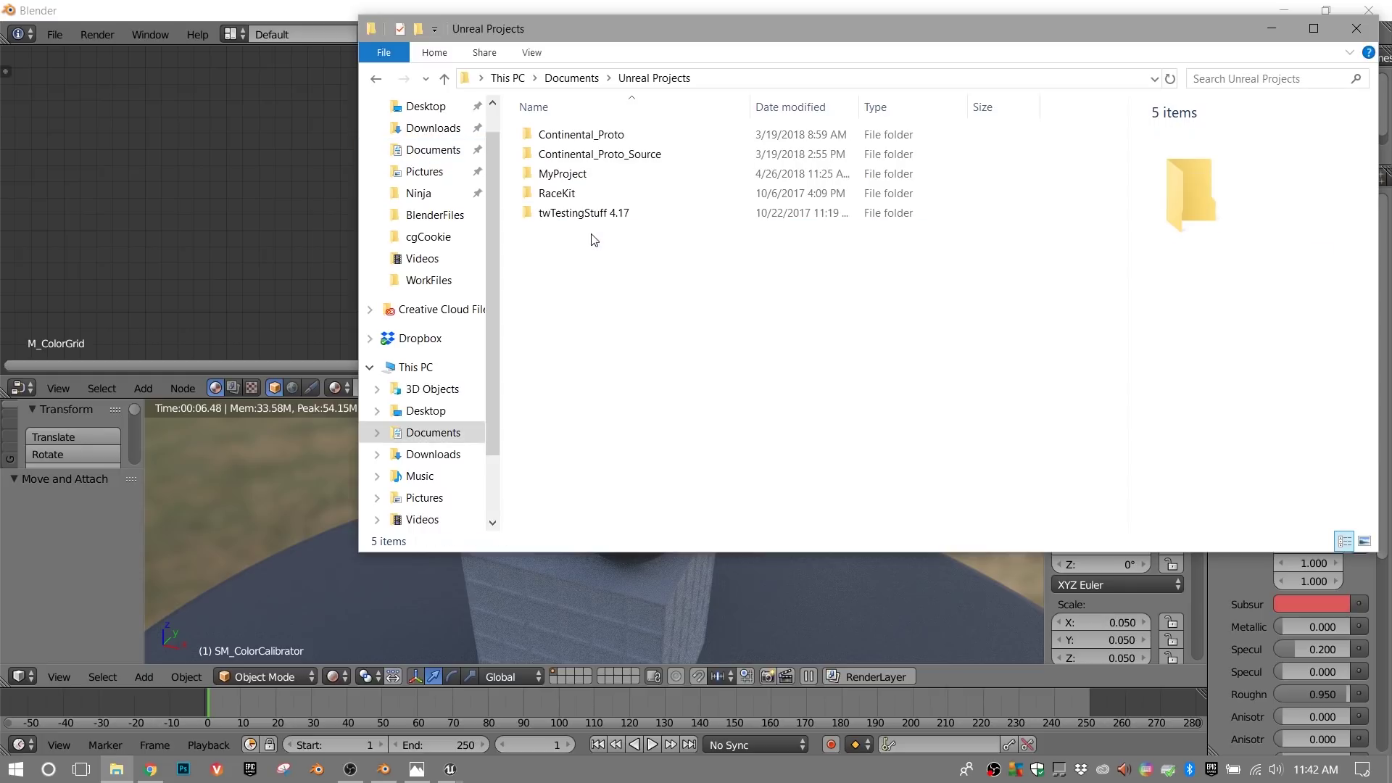
{"action": "double_click", "coordinate": [567, 175]}
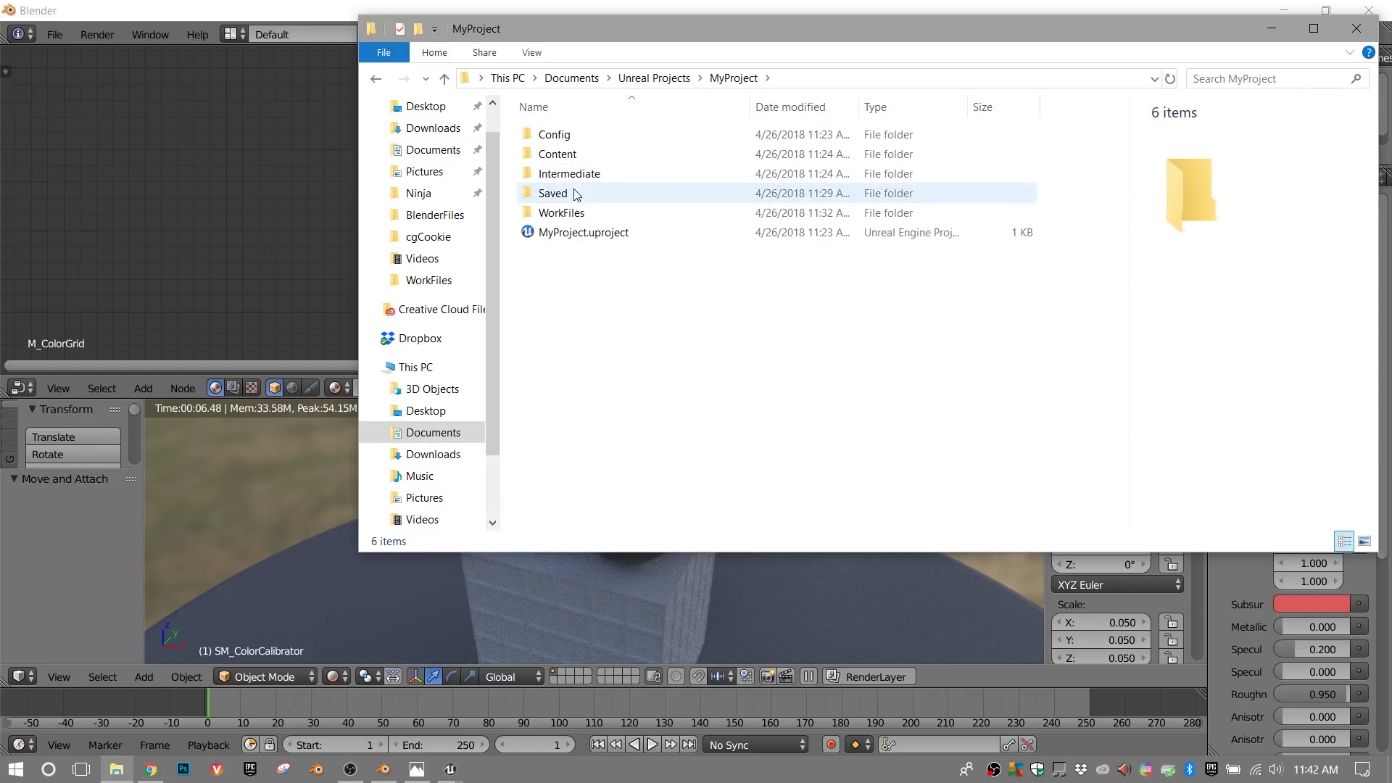
{"action": "double_click", "coordinate": [562, 213]}
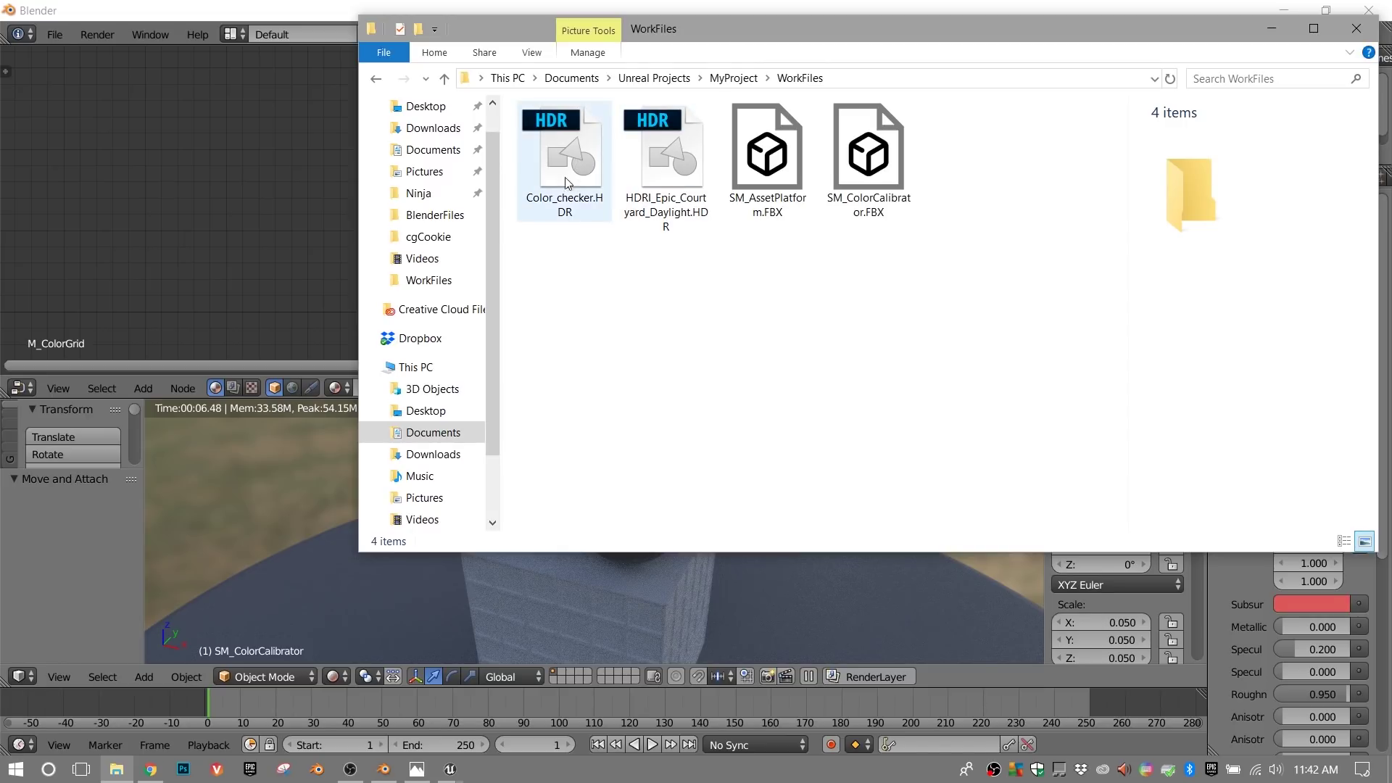
- Add Color_checker.HDR to Blender's M_ColorGrid node tree as an Image Texture and connect its Color output to the Principled BSDF's Base Color
{"action": "left_click_drag", "start_coordinate": [573, 174], "coordinate": [231, 197]}
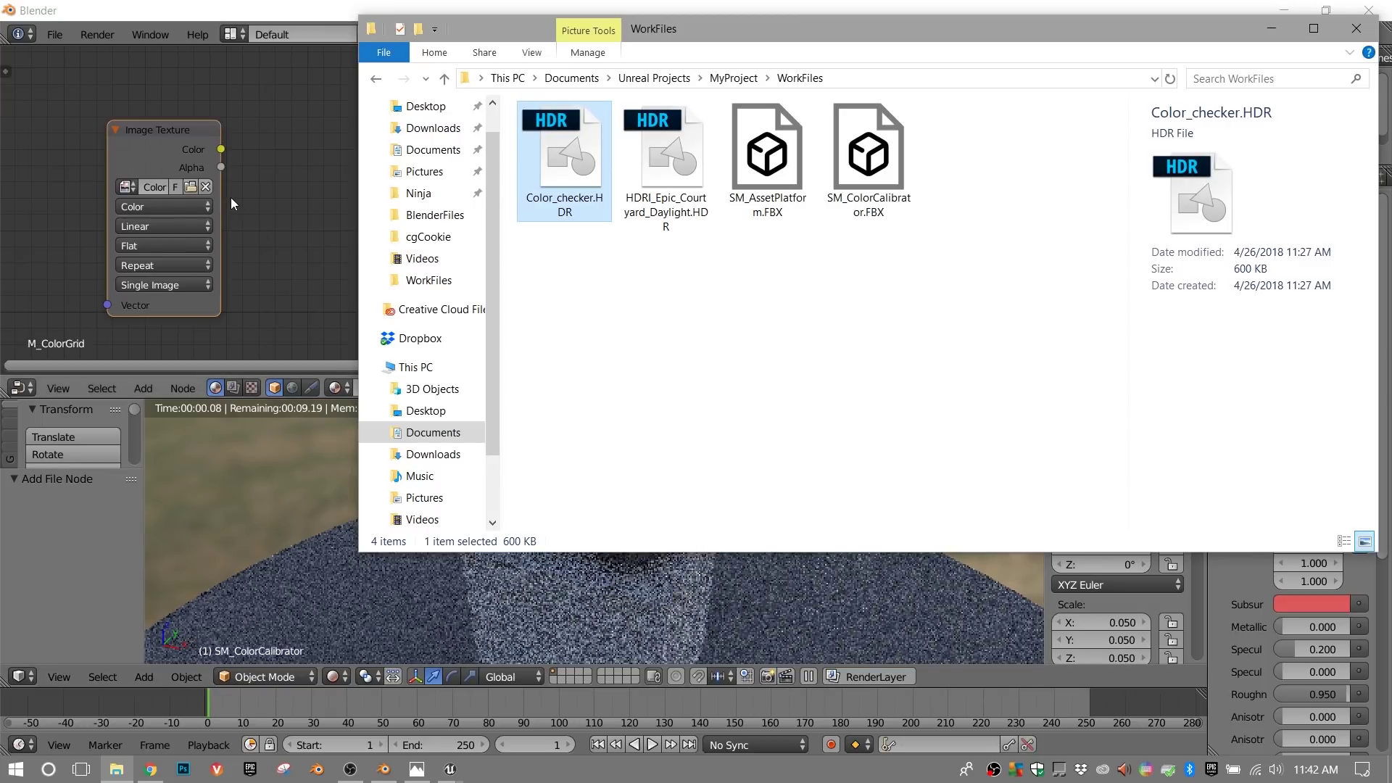
{"action": "left_click", "coordinate": [329, 10]}
{"action": "left_click_drag", "start_coordinate": [210, 131], "coordinate": [486, 86]}
{"action": "left_click_drag", "start_coordinate": [492, 108], "coordinate": [722, 137]}
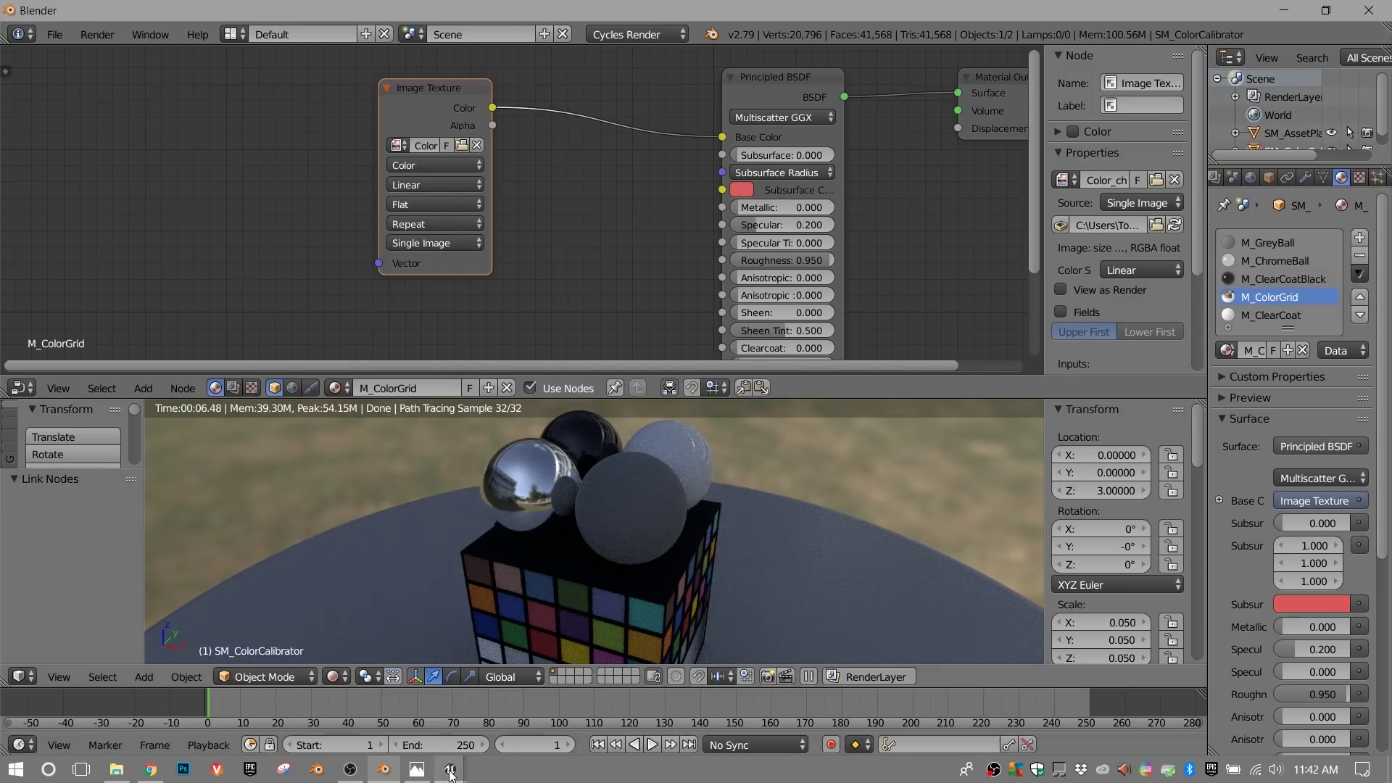
- Select the M_ClearCoat slot, and in Unreal Editor examine the M_ClearCoat graph's constants and its Shading Model
{"action": "left_click", "coordinate": [1279, 316]}
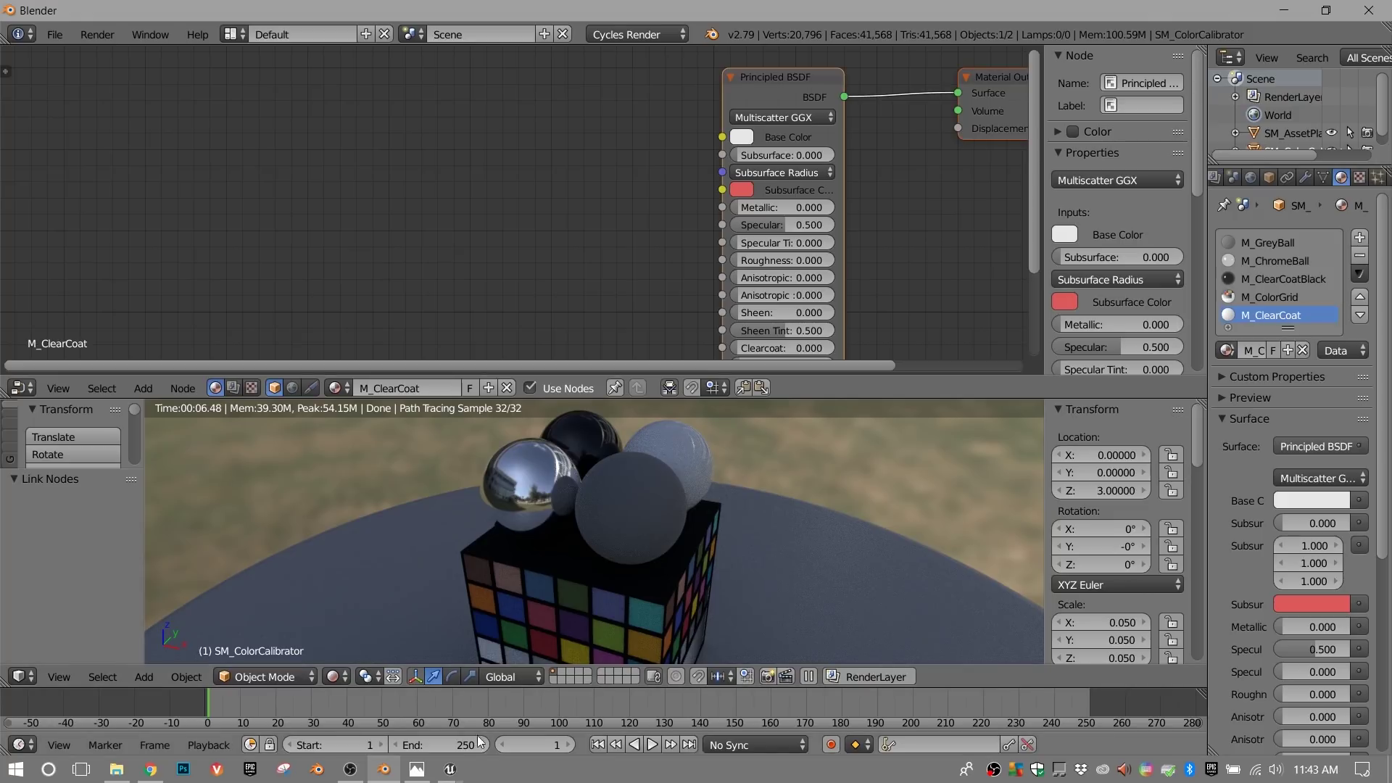
{"action": "mouse_move", "coordinate": [451, 769]}
{"action": "left_click", "coordinate": [519, 719]}
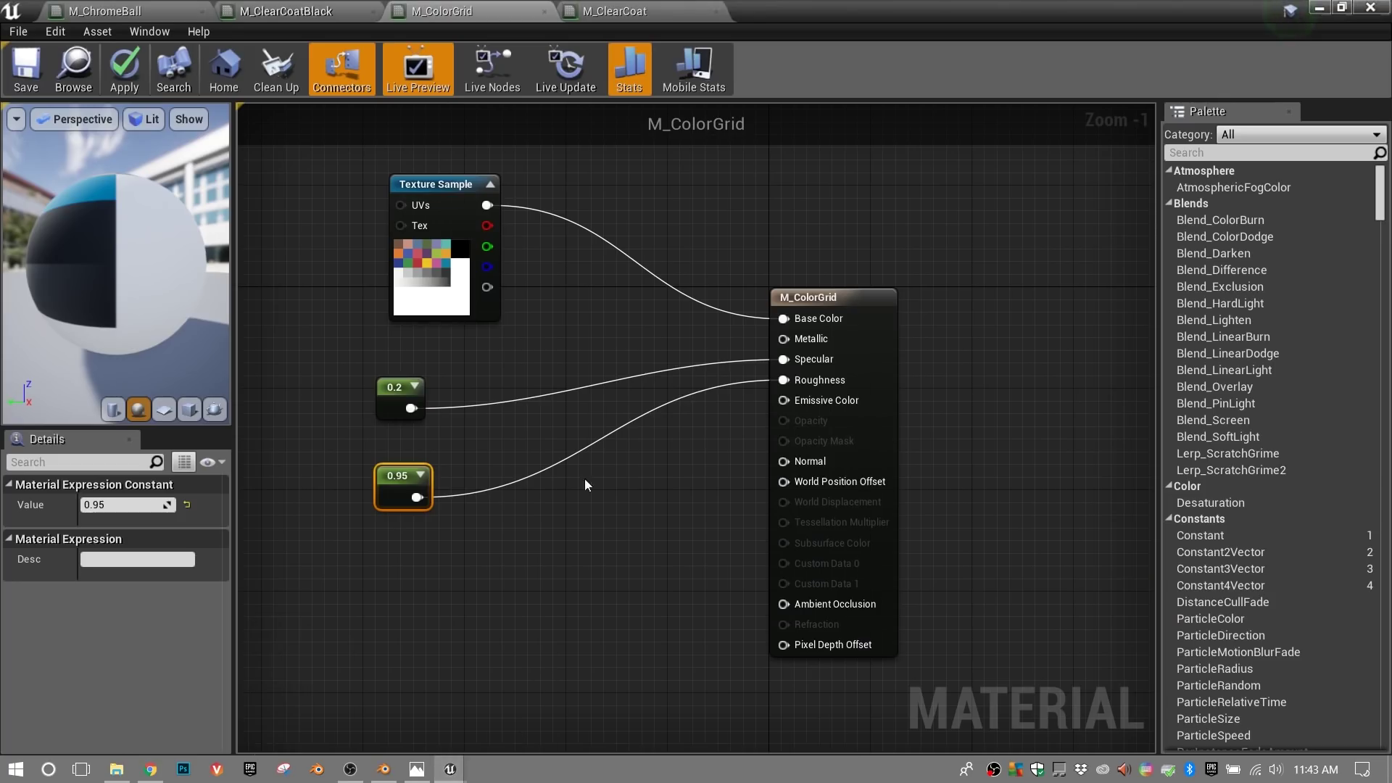
{"action": "left_click", "coordinate": [607, 11]}
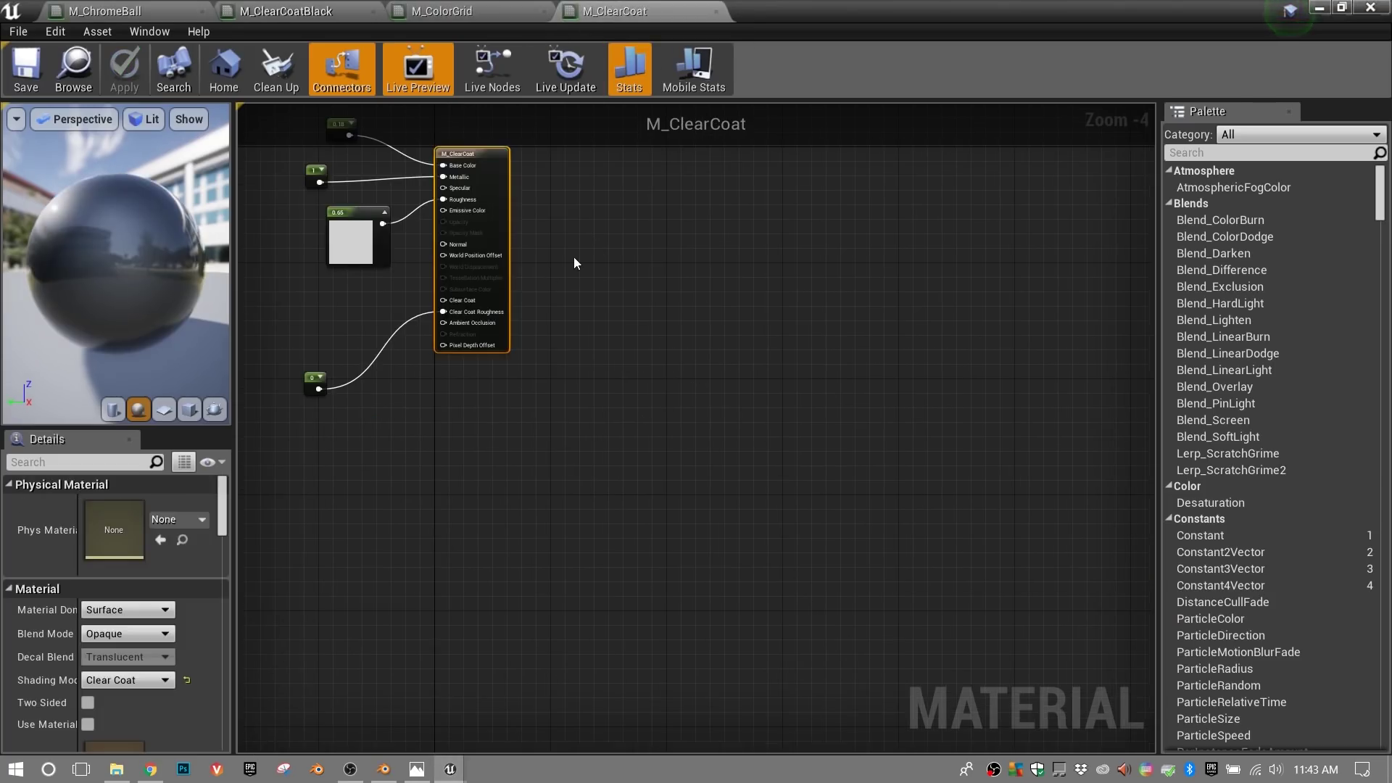
{"action": "scroll", "coordinate": [587, 271], "scroll_direction": "up", "scroll_amount": 4}
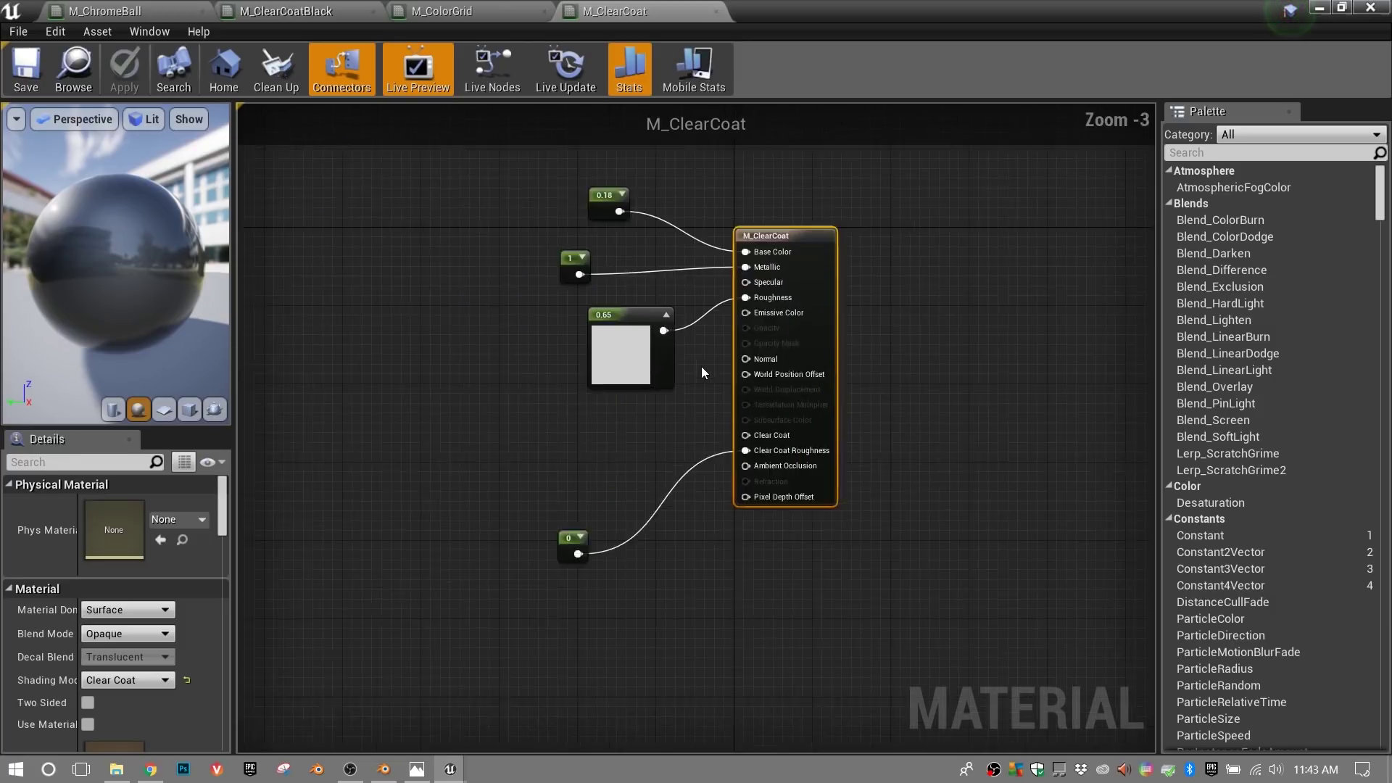
{"action": "right_click_drag", "start_coordinate": [442, 355], "coordinate": [544, 419]}
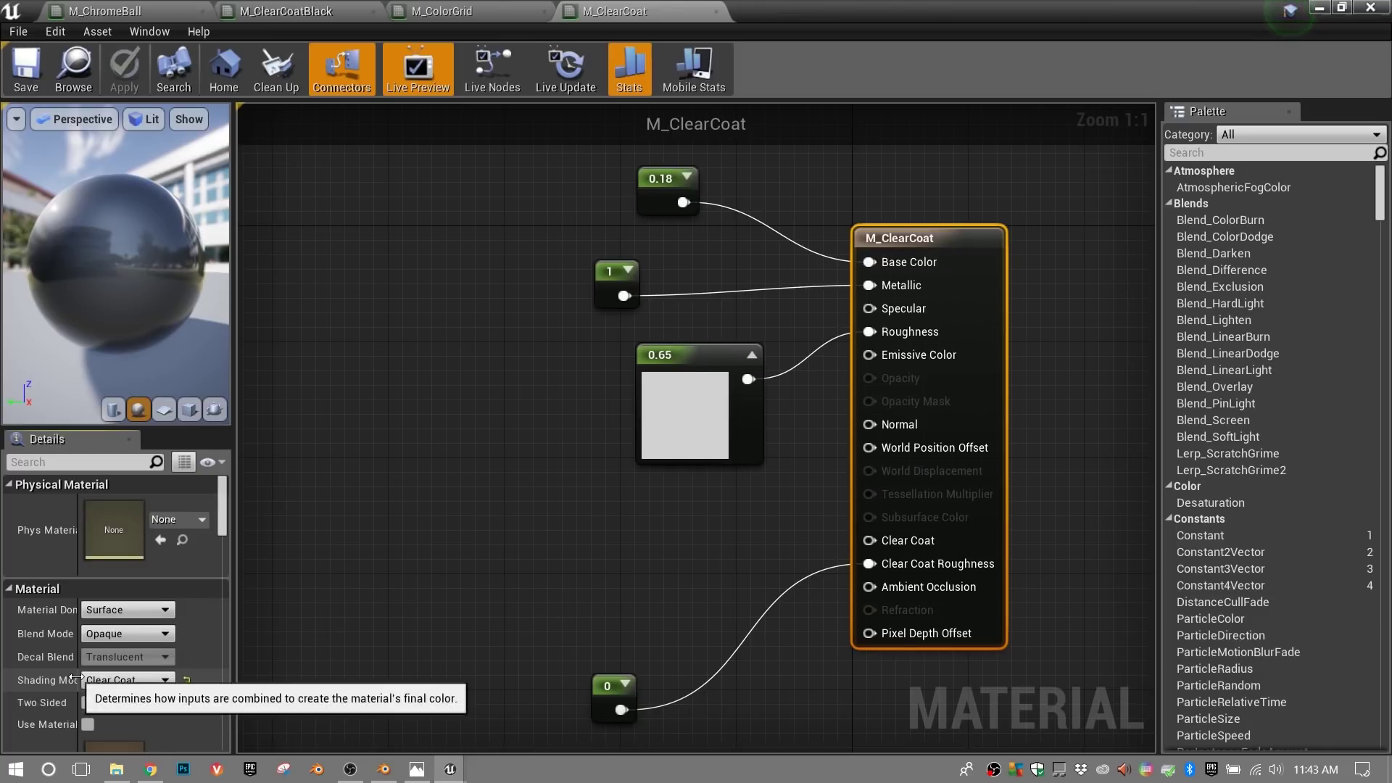
{"action": "left_click_drag", "start_coordinate": [78, 678], "coordinate": [111, 678]}
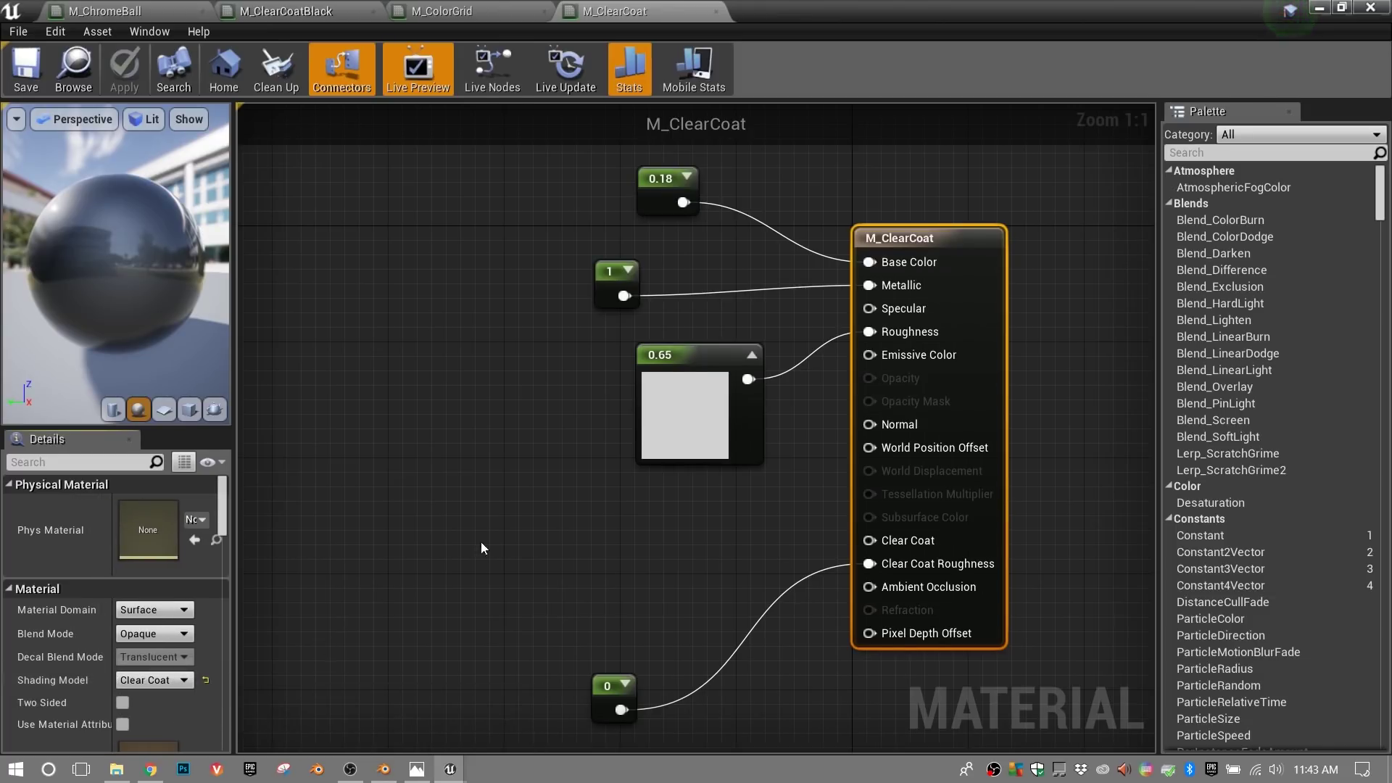
{"action": "right_click_drag", "start_coordinate": [533, 432], "coordinate": [452, 418]}
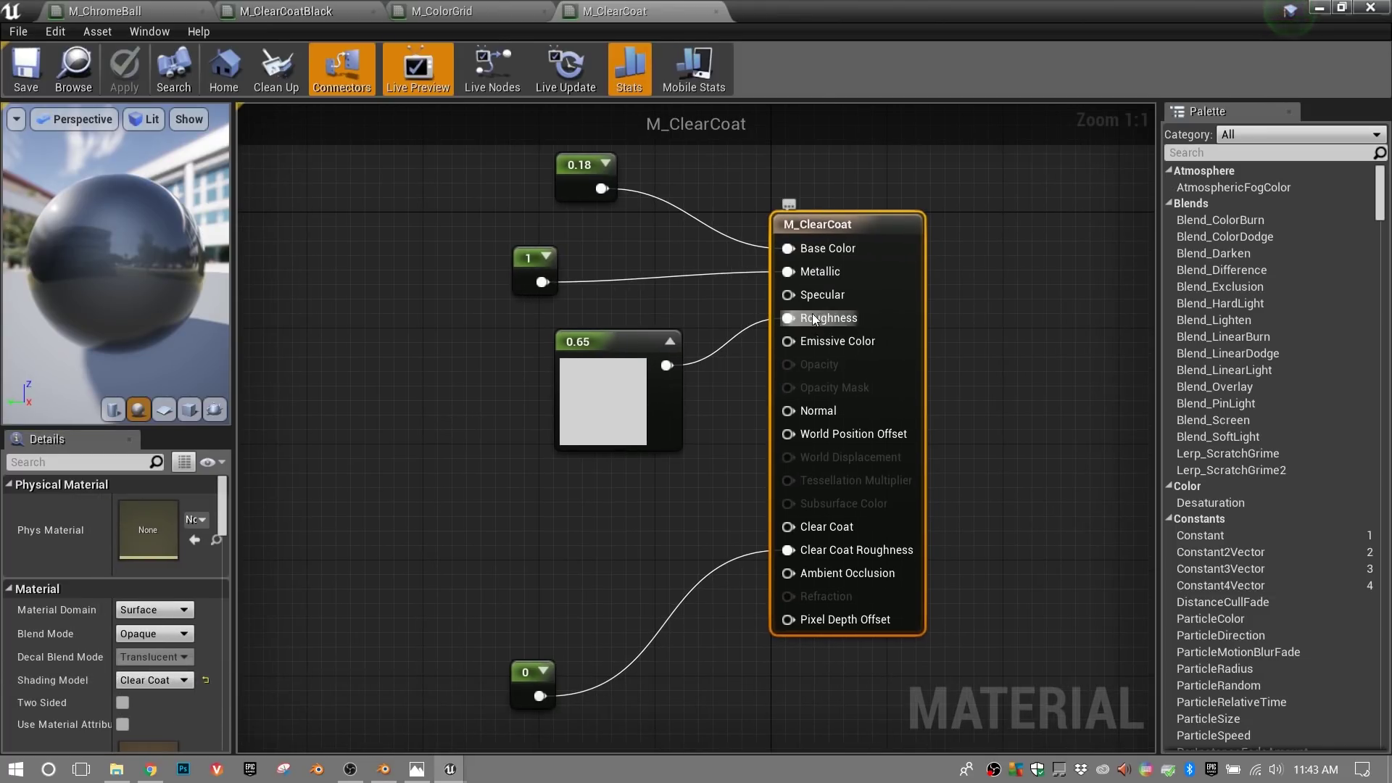
{"action": "right_click_drag", "start_coordinate": [645, 530], "coordinate": [685, 527]}
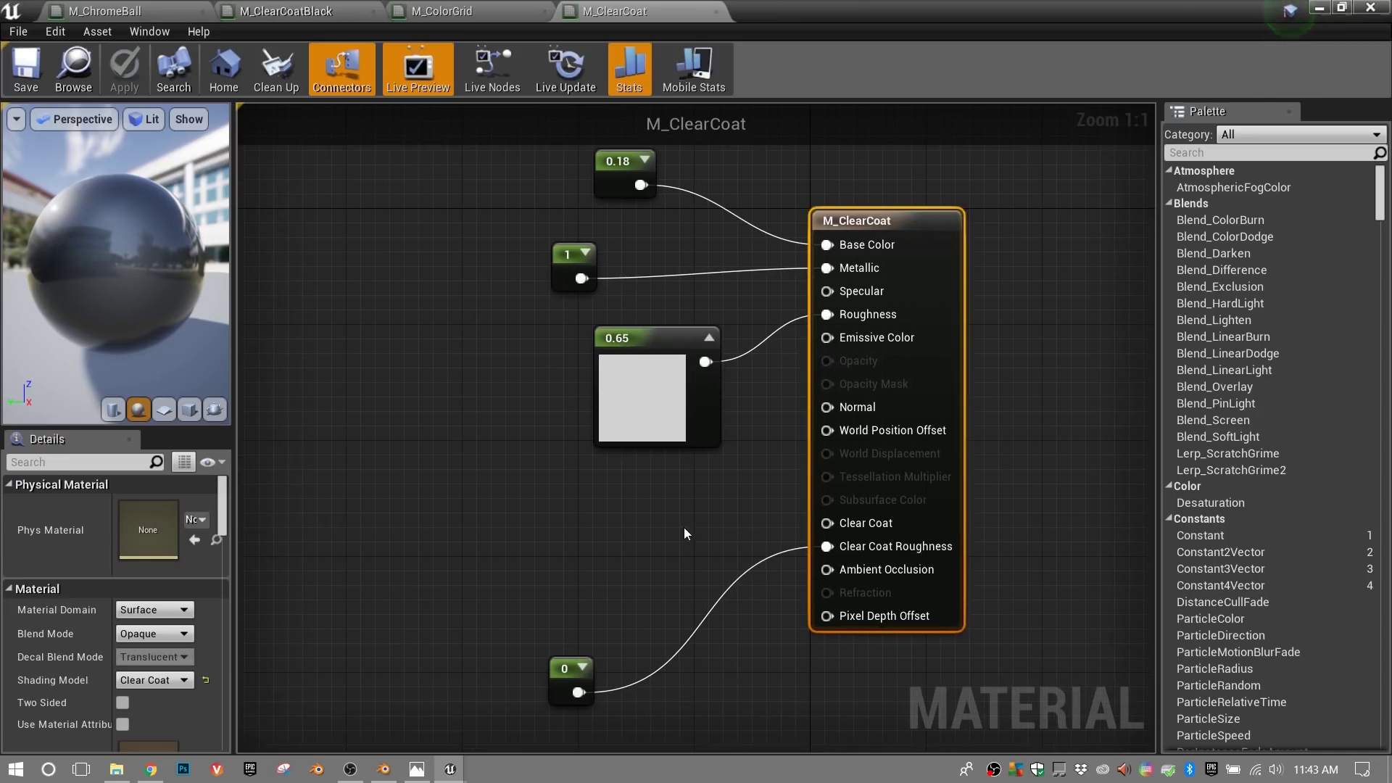
{"action": "right_click_drag", "start_coordinate": [527, 482], "coordinate": [632, 507]}
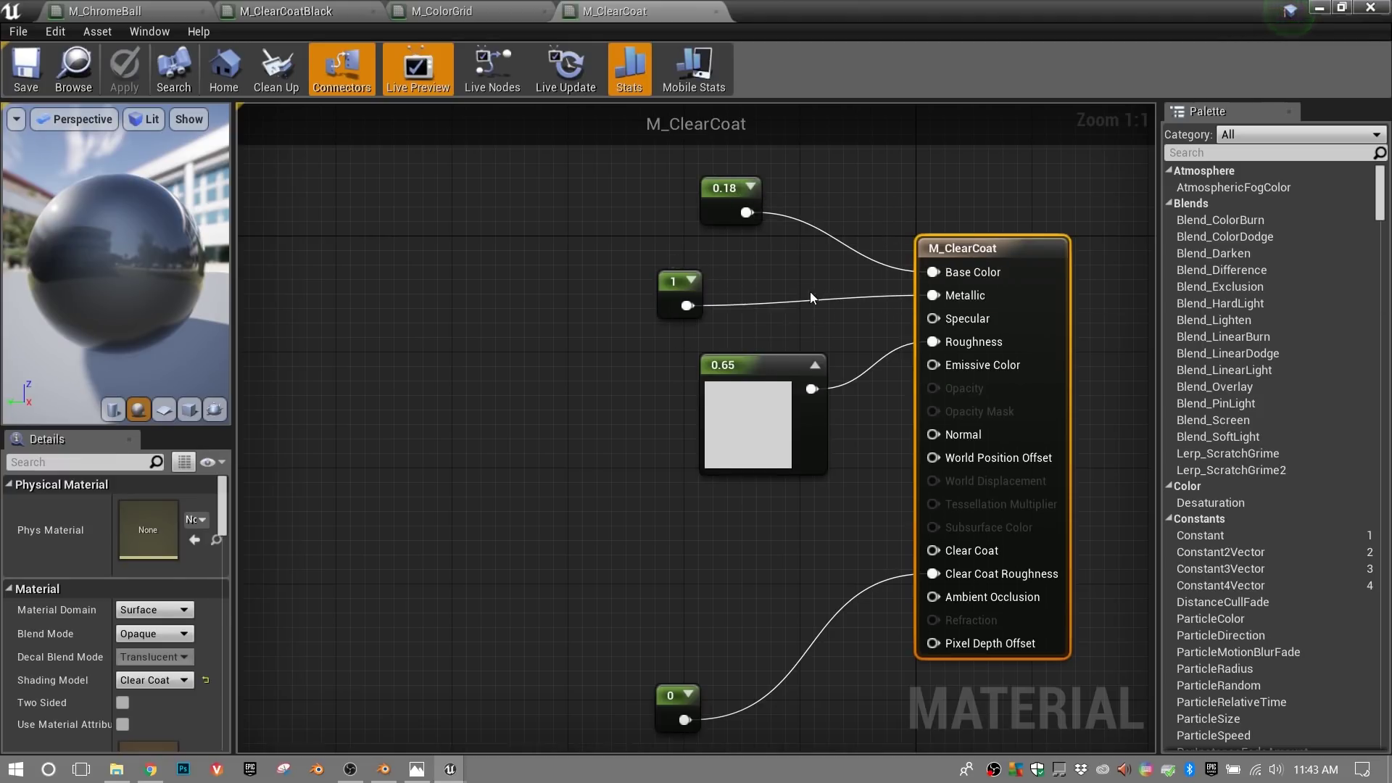
{"action": "scroll", "coordinate": [811, 291], "scroll_direction": "down", "scroll_amount": 1}
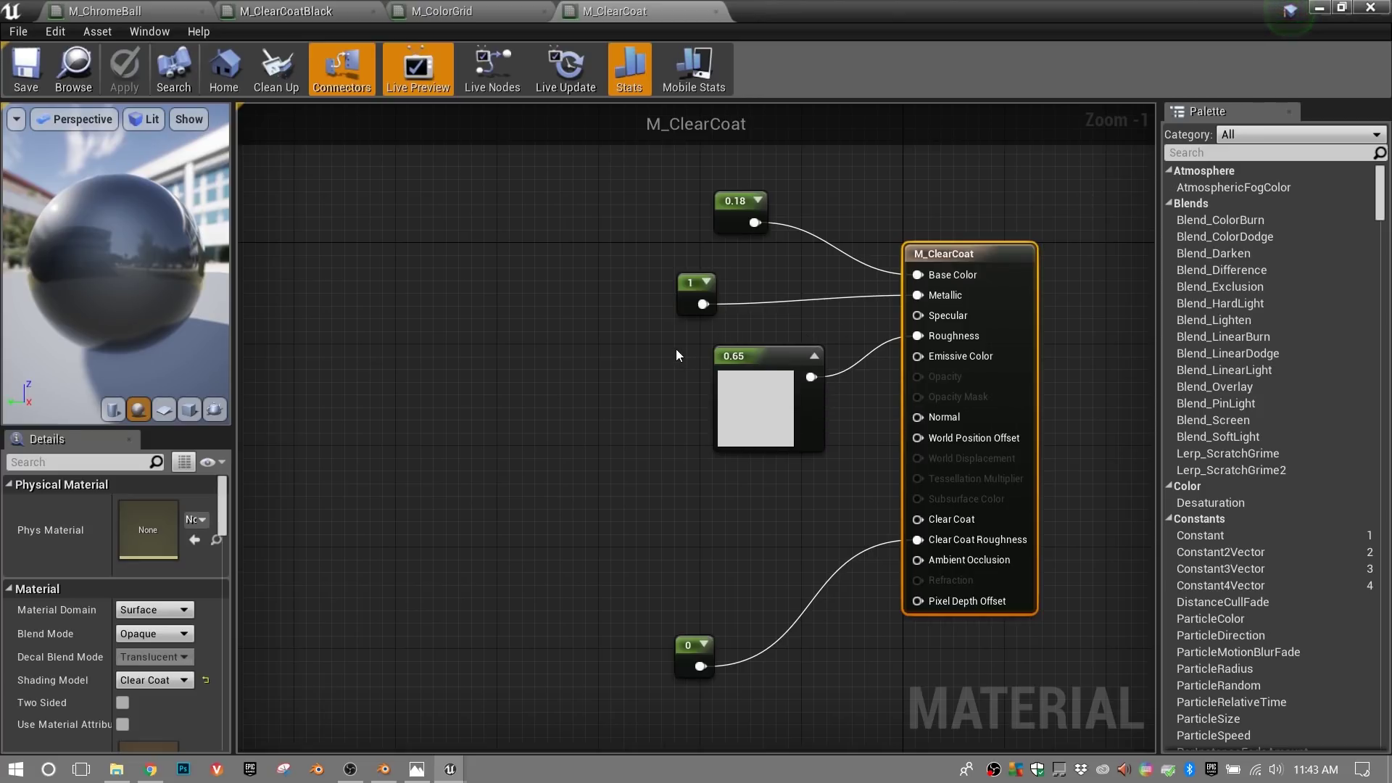
- Switch to Blender and set the M_ClearCoat material's Base Color to 0.18 for red, green and blue
{"action": "left_click", "coordinate": [386, 772]}
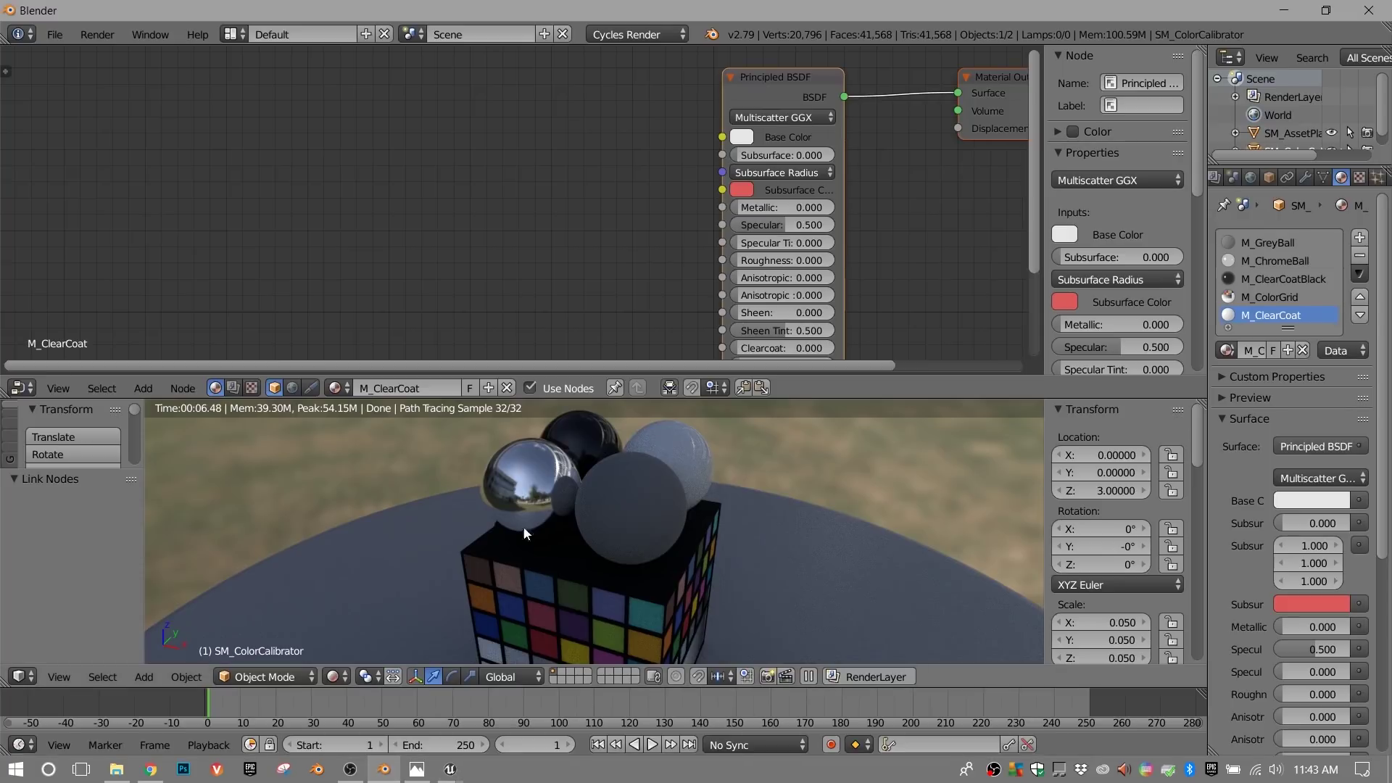
{"action": "left_click", "coordinate": [743, 137]}
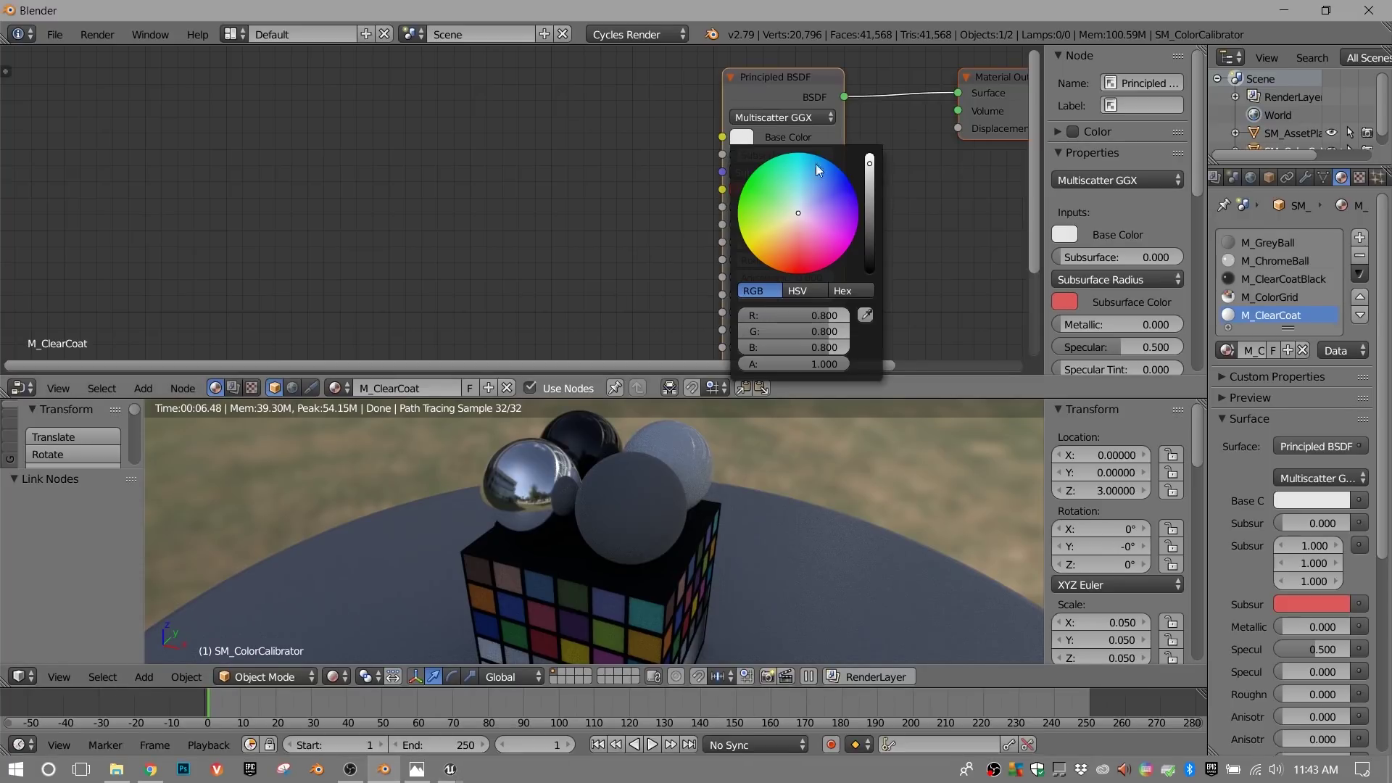
{"action": "left_click", "coordinate": [827, 315]}
{"action": "type", "text": ".18"}
{"action": "key", "text": "Return"}
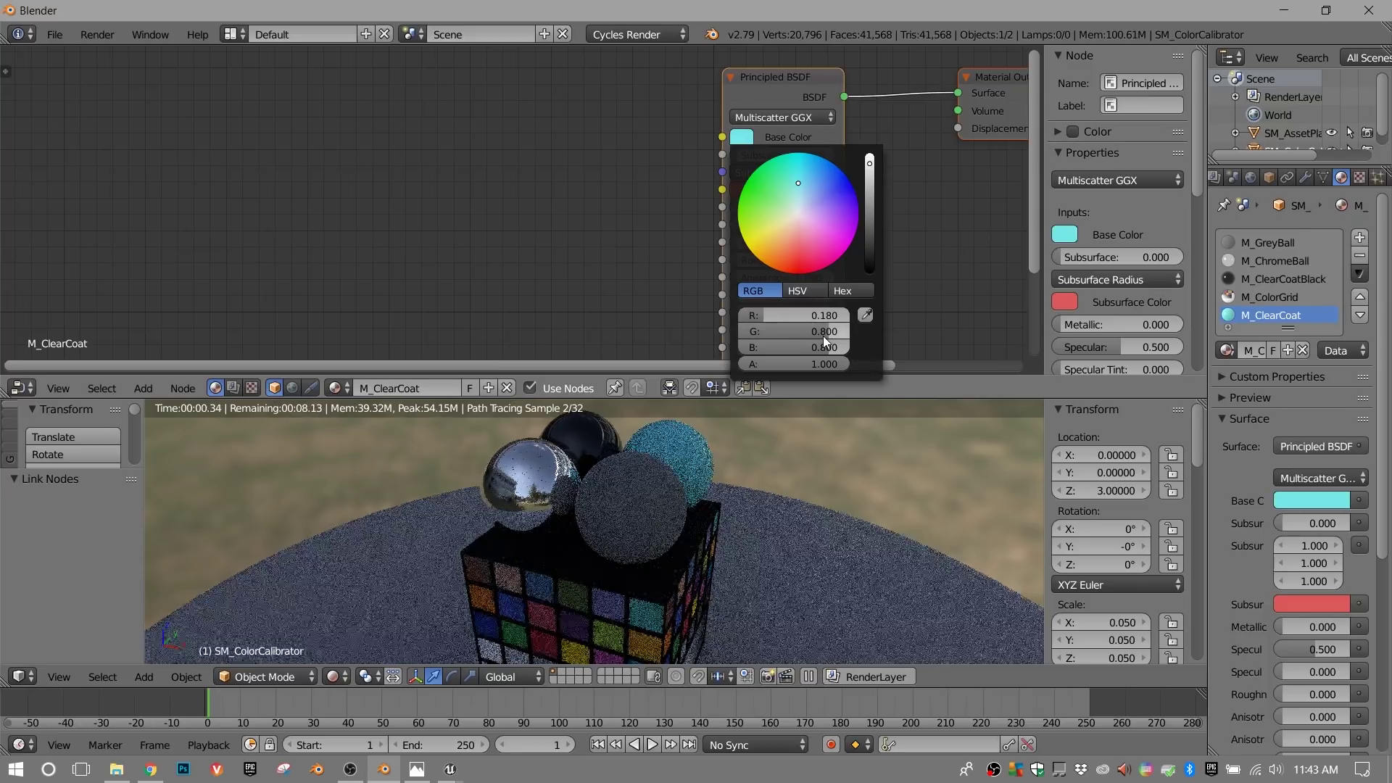
{"action": "left_click", "coordinate": [822, 335]}
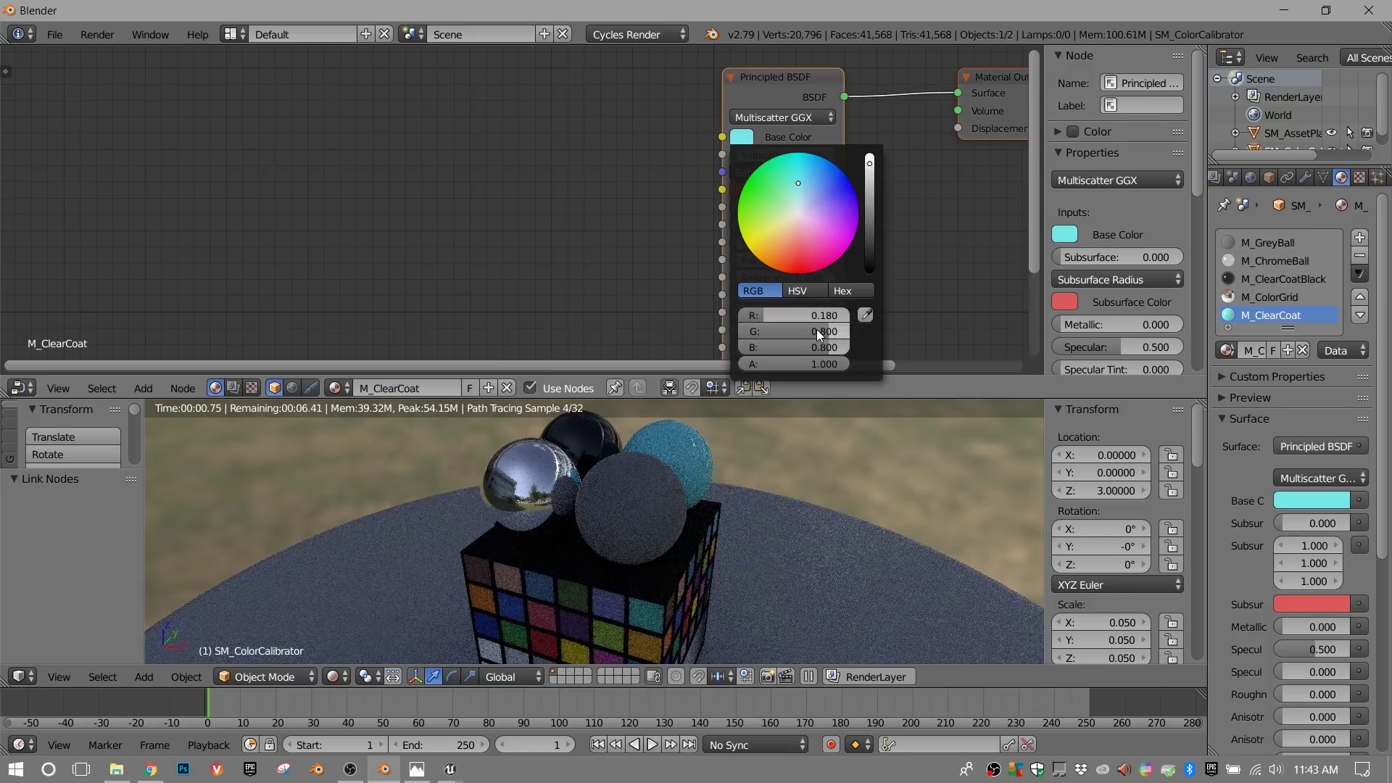
{"action": "type", "text": ".18"}
{"action": "key", "text": "Return"}
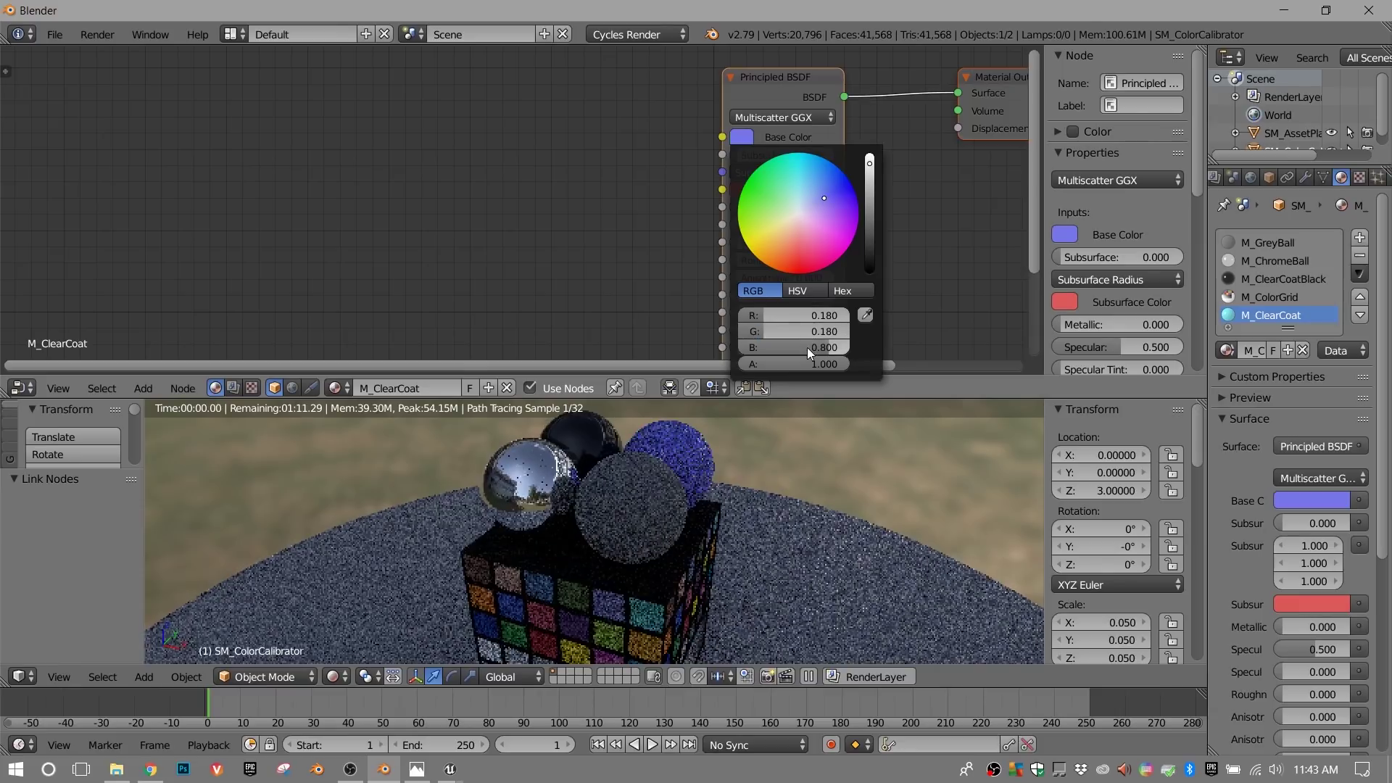
{"action": "left_click", "coordinate": [808, 346]}
{"action": "type", "text": ".18"}
{"action": "key", "text": "Return"}
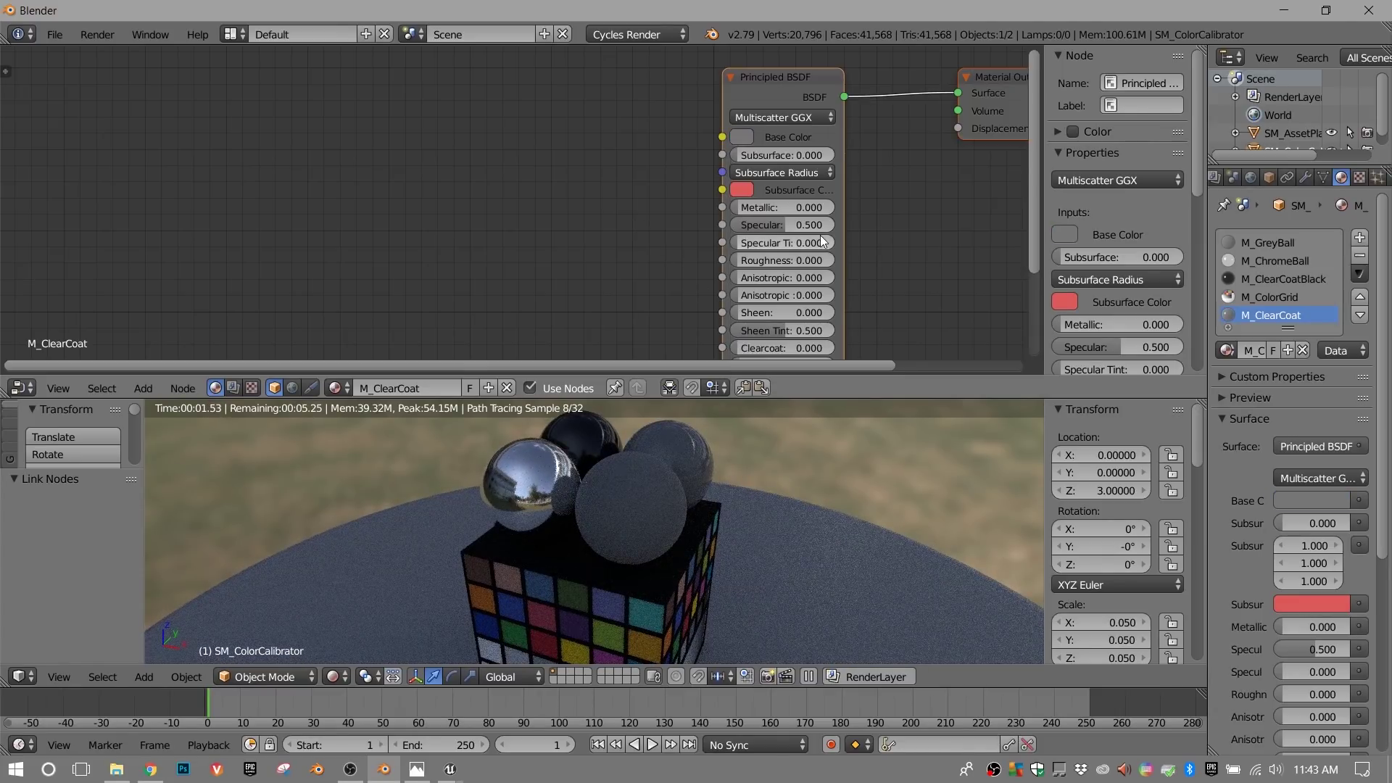
- Set M_ClearCoat's Metallic to 0.65 on the Principled BSDF
{"action": "left_click", "coordinate": [789, 207]}
{"action": "type", "text": ".65"}
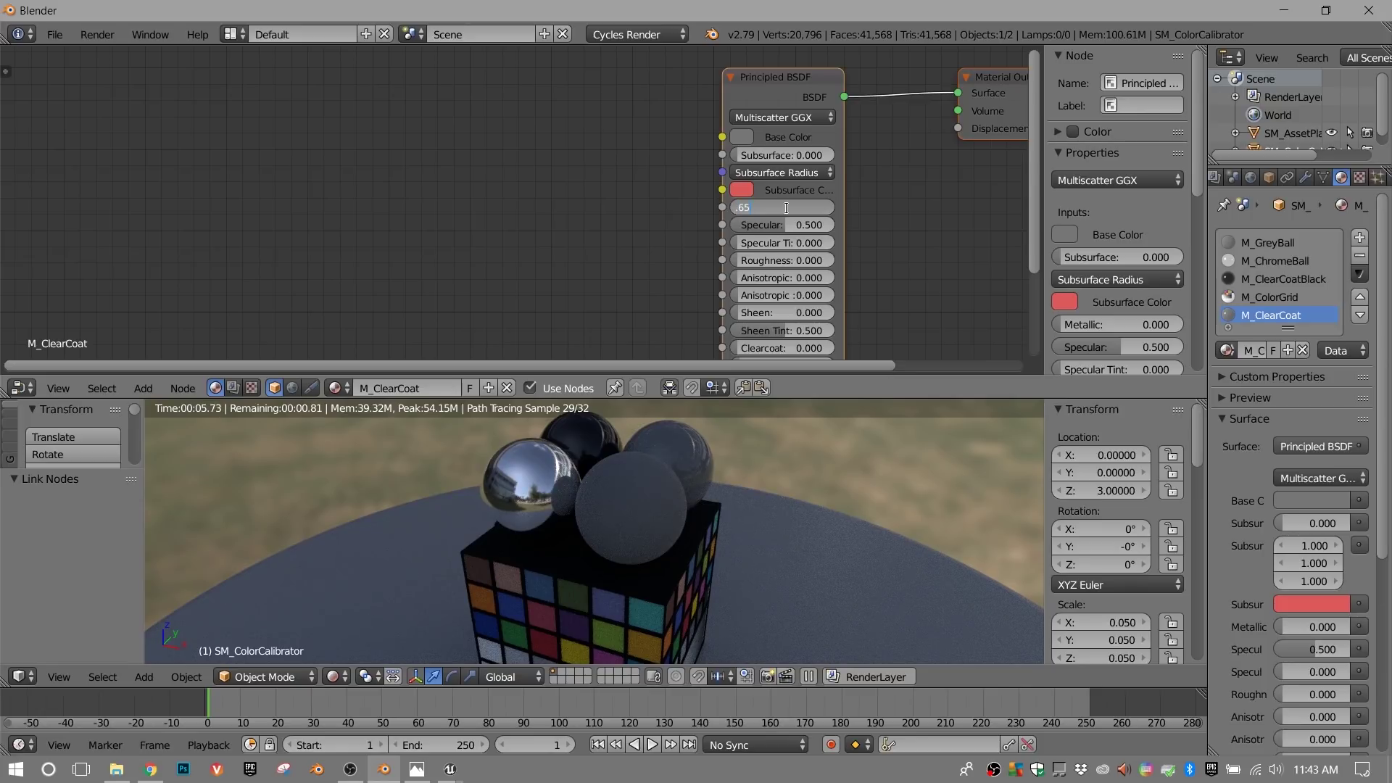
{"action": "key", "text": "Return"}
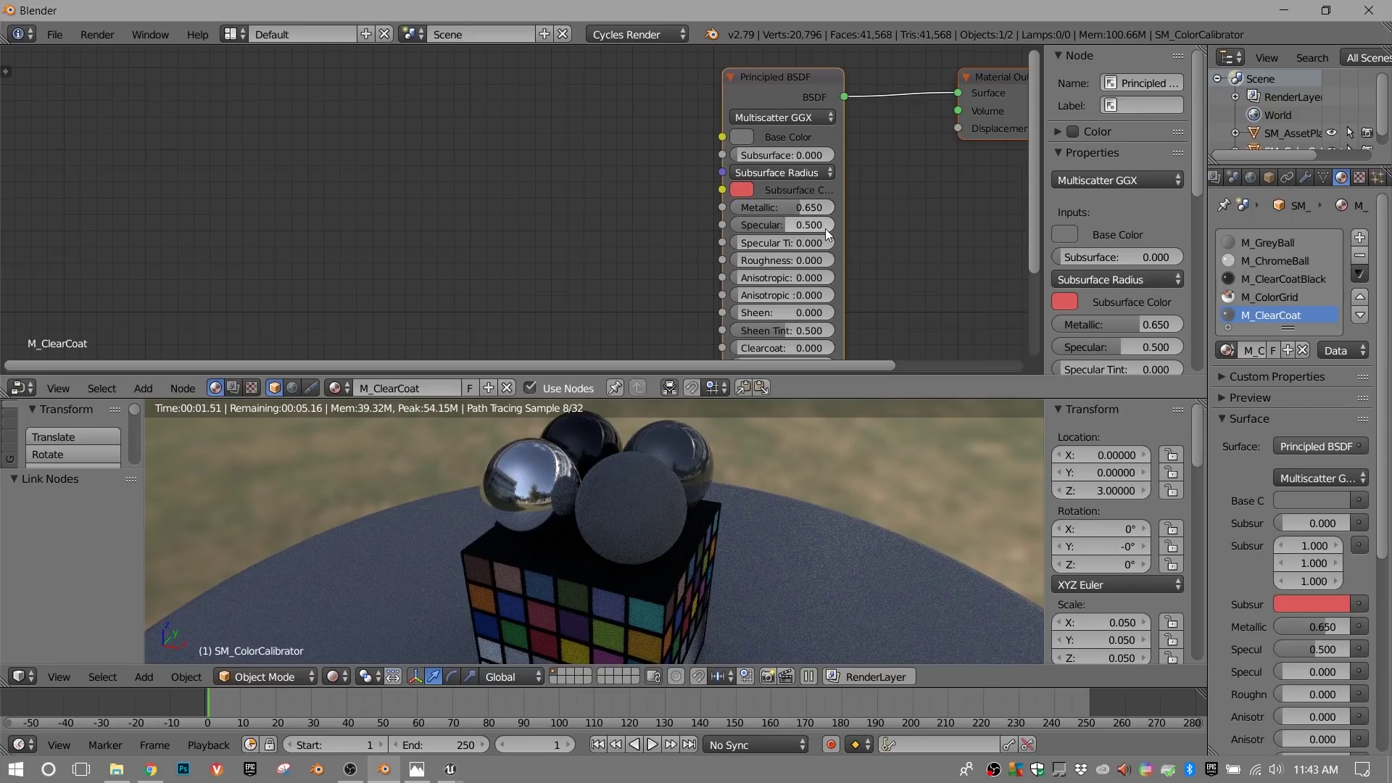
- Check the M_ClearCoat constants in Unreal Editor, and in Blender set the Principled BSDF's Metallic to 1.0 and Roughness to 0.65
{"action": "key", "text": "alt+Tab"}
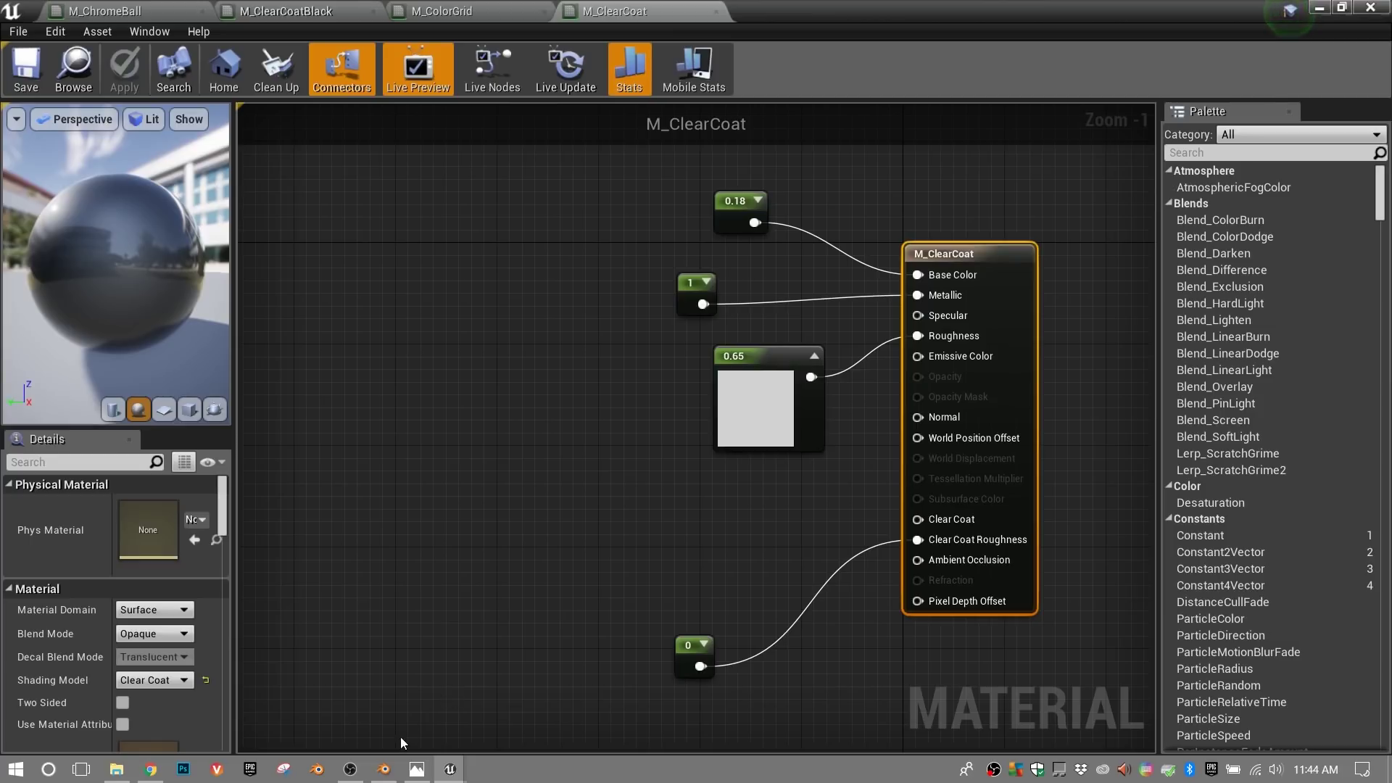
{"action": "left_click", "coordinate": [384, 769]}
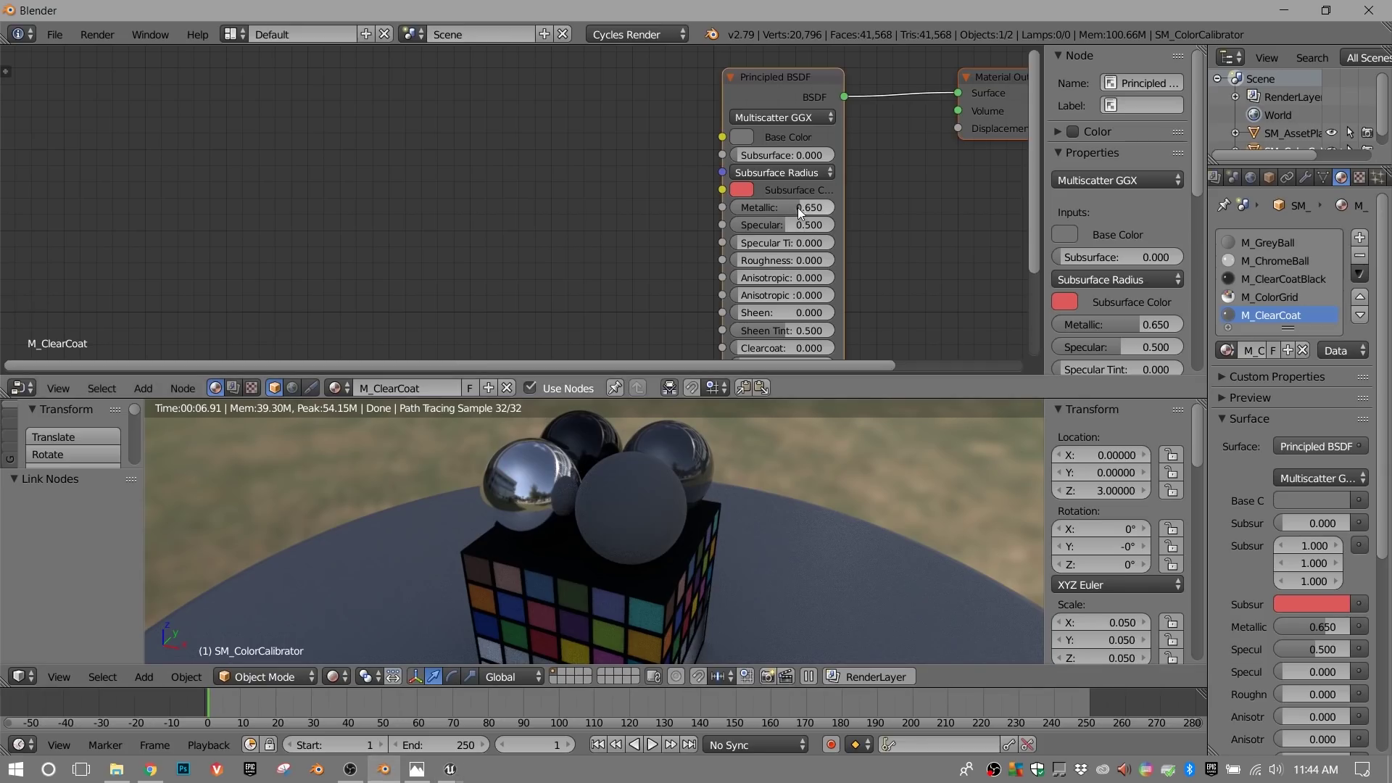
{"action": "left_click_drag", "start_coordinate": [797, 207], "coordinate": [833, 208]}
{"action": "left_click", "coordinate": [787, 260]}
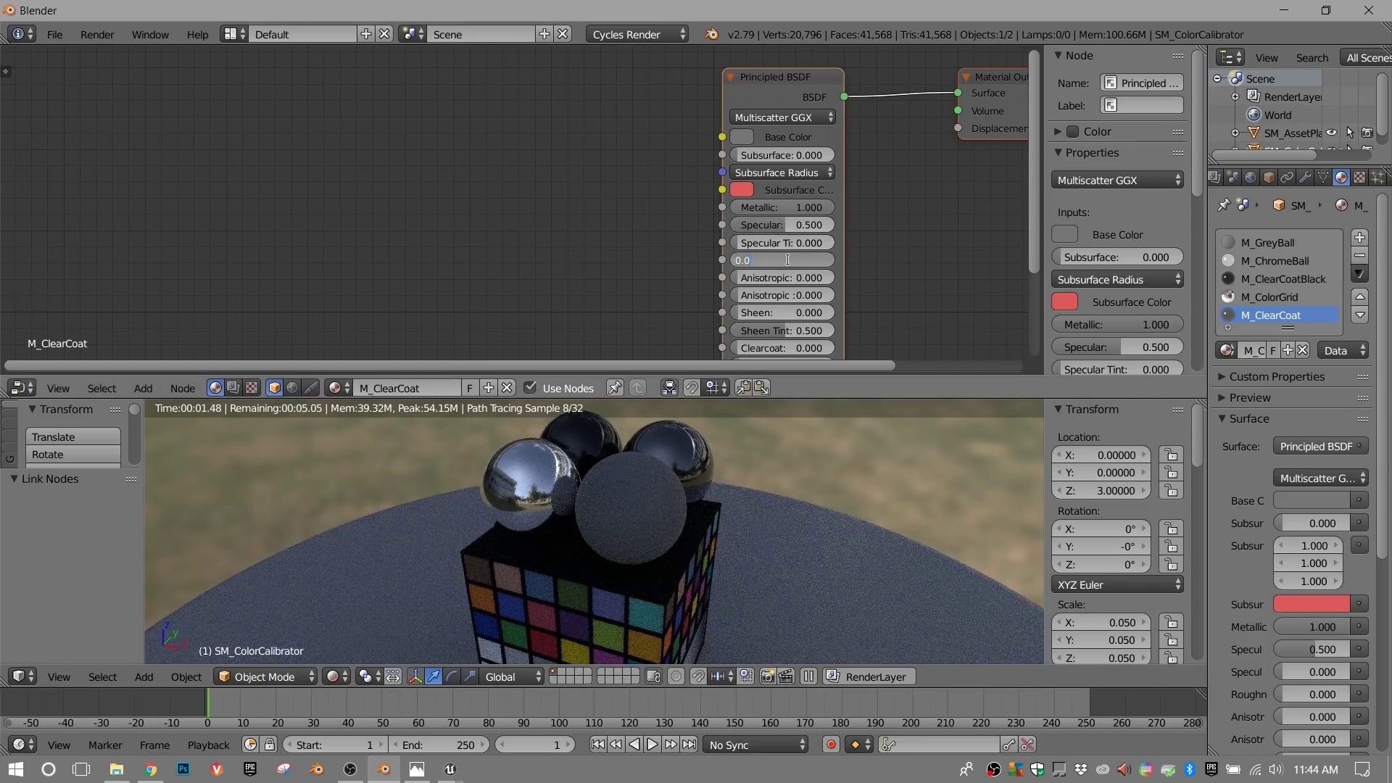
{"action": "type", "text": "0.65"}
{"action": "key", "text": "Return"}
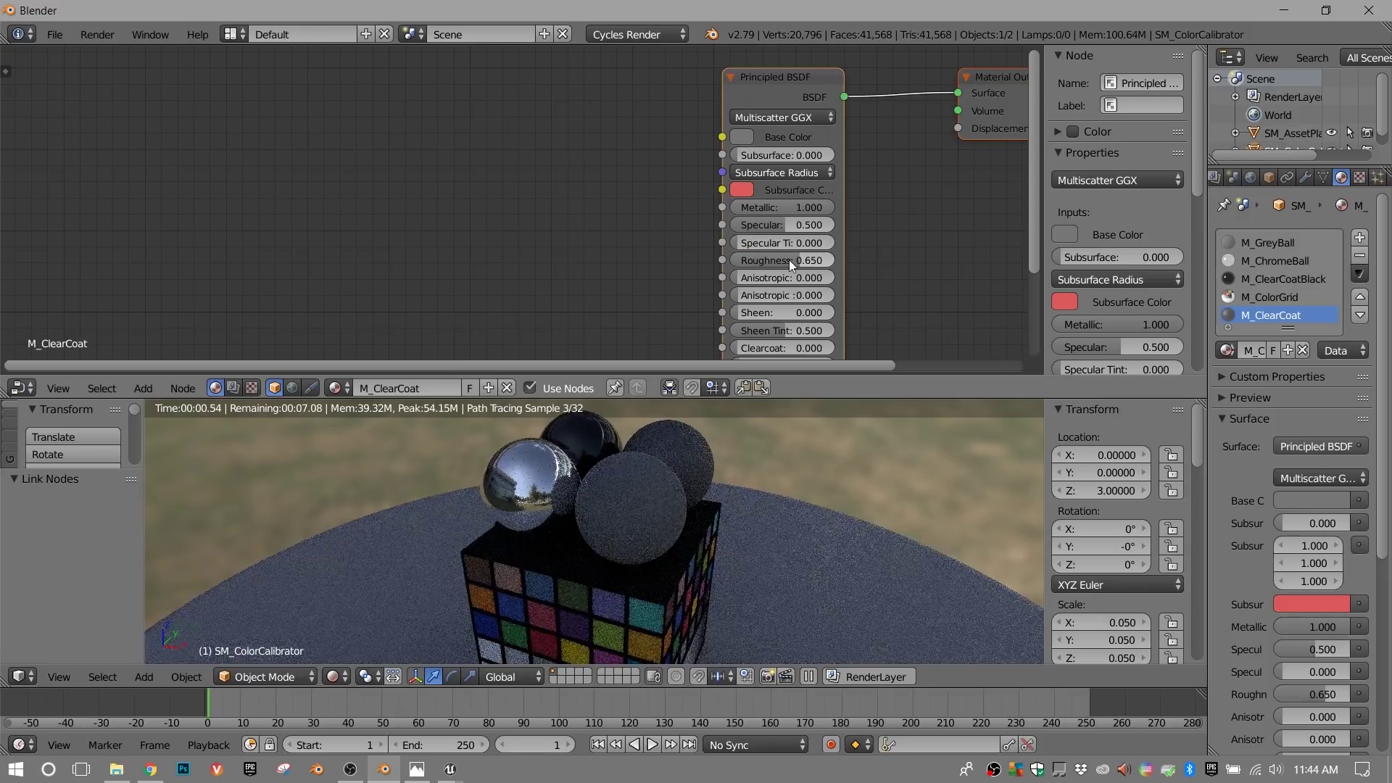
- Recheck the M_ClearCoat graph's clear coat inputs in Unreal Editor, and in Blender enlarge the 3D viewport to show the spheres
{"action": "left_click", "coordinate": [451, 772]}
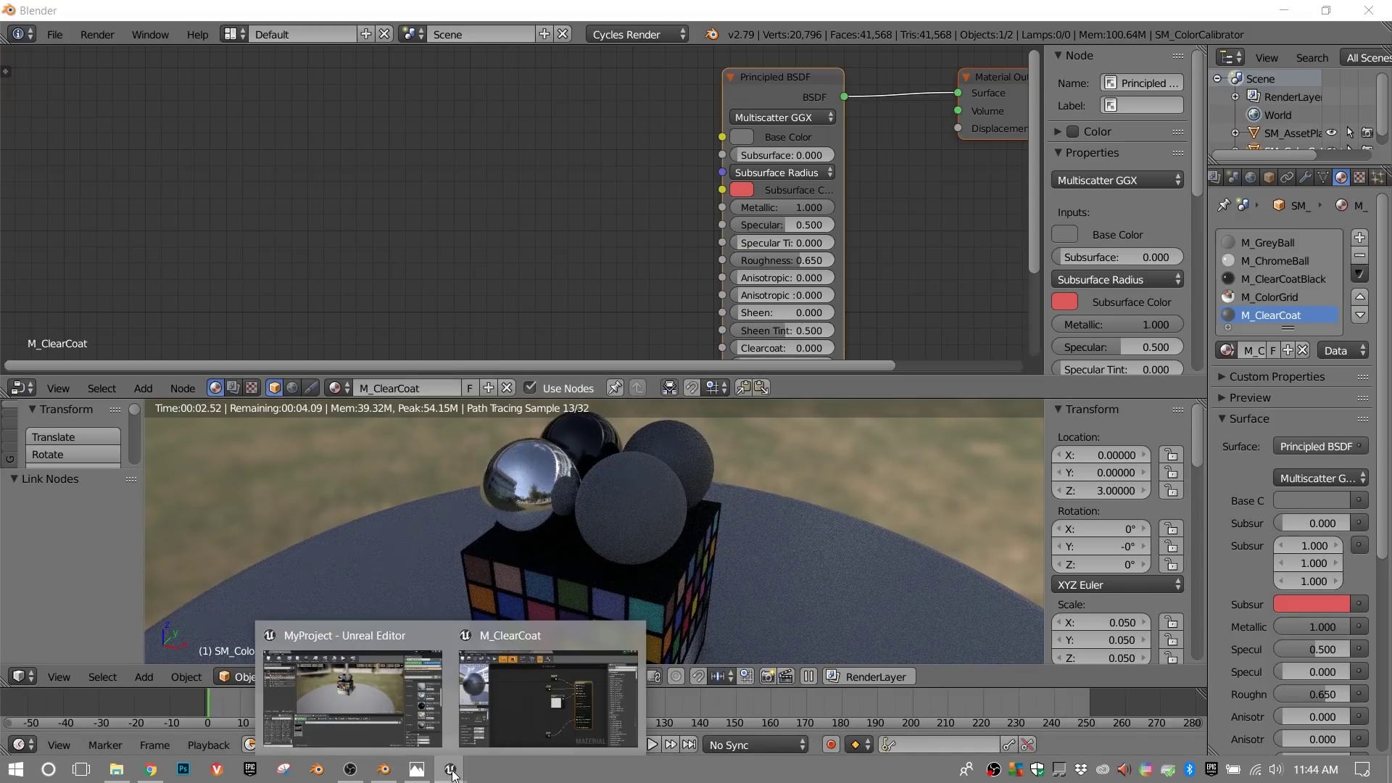
{"action": "left_click", "coordinate": [548, 698]}
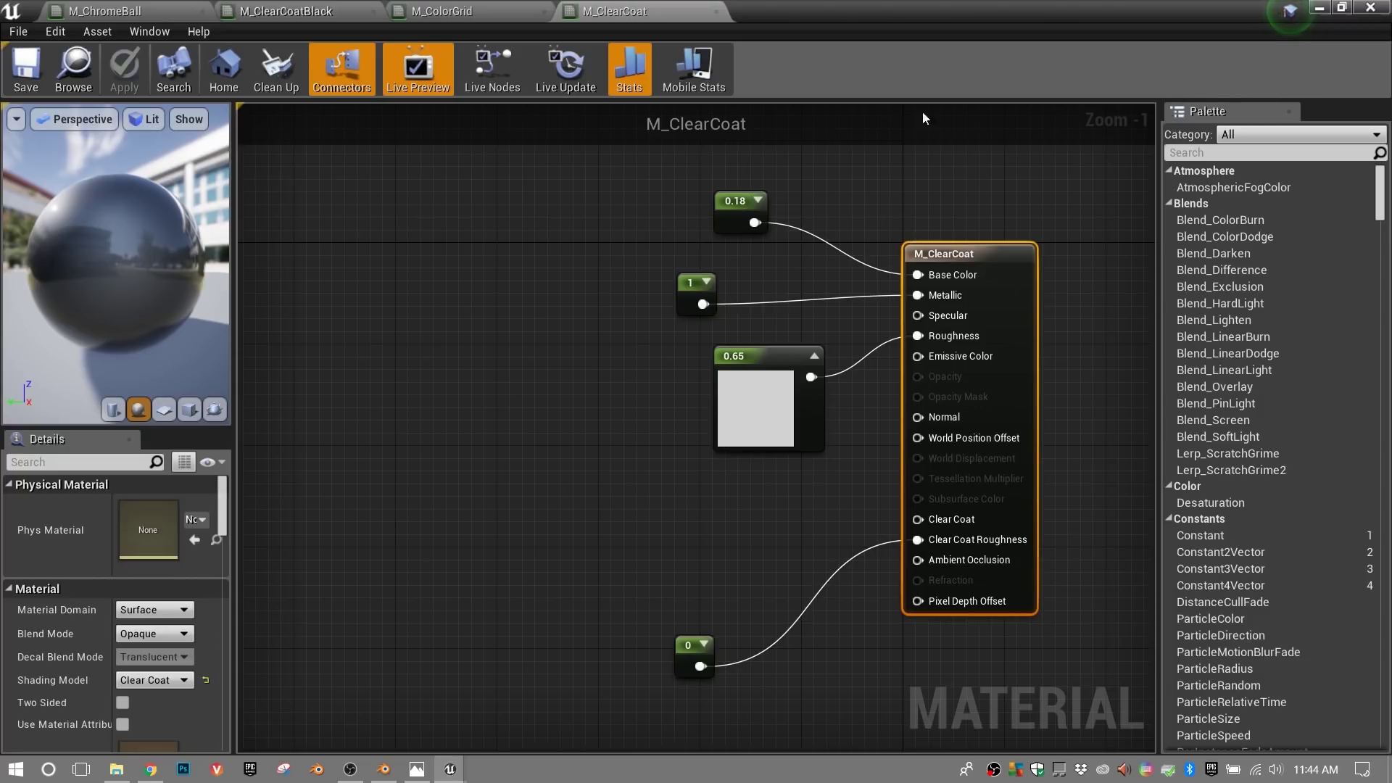
{"action": "left_click", "coordinate": [384, 770]}
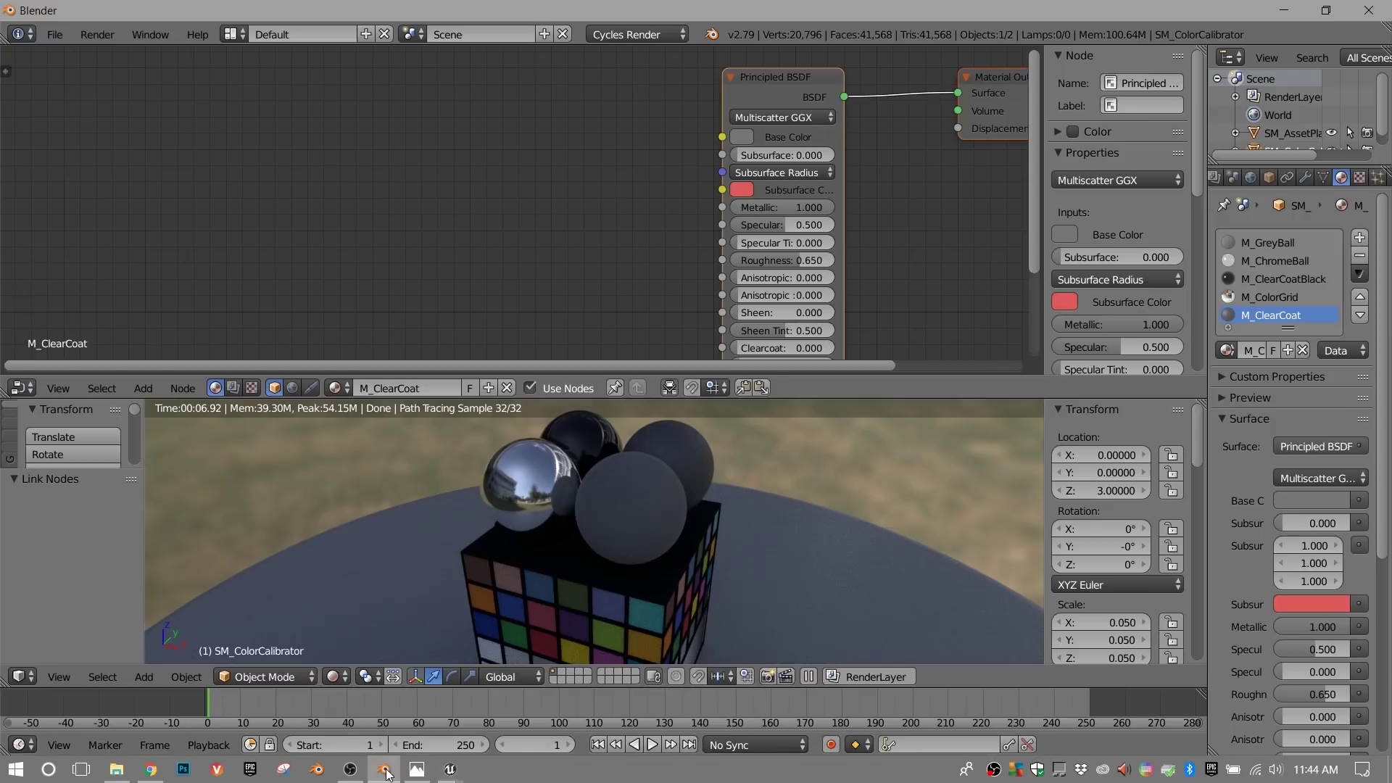
{"action": "middle_click_drag", "start_coordinate": [651, 537], "coordinate": [575, 490]}
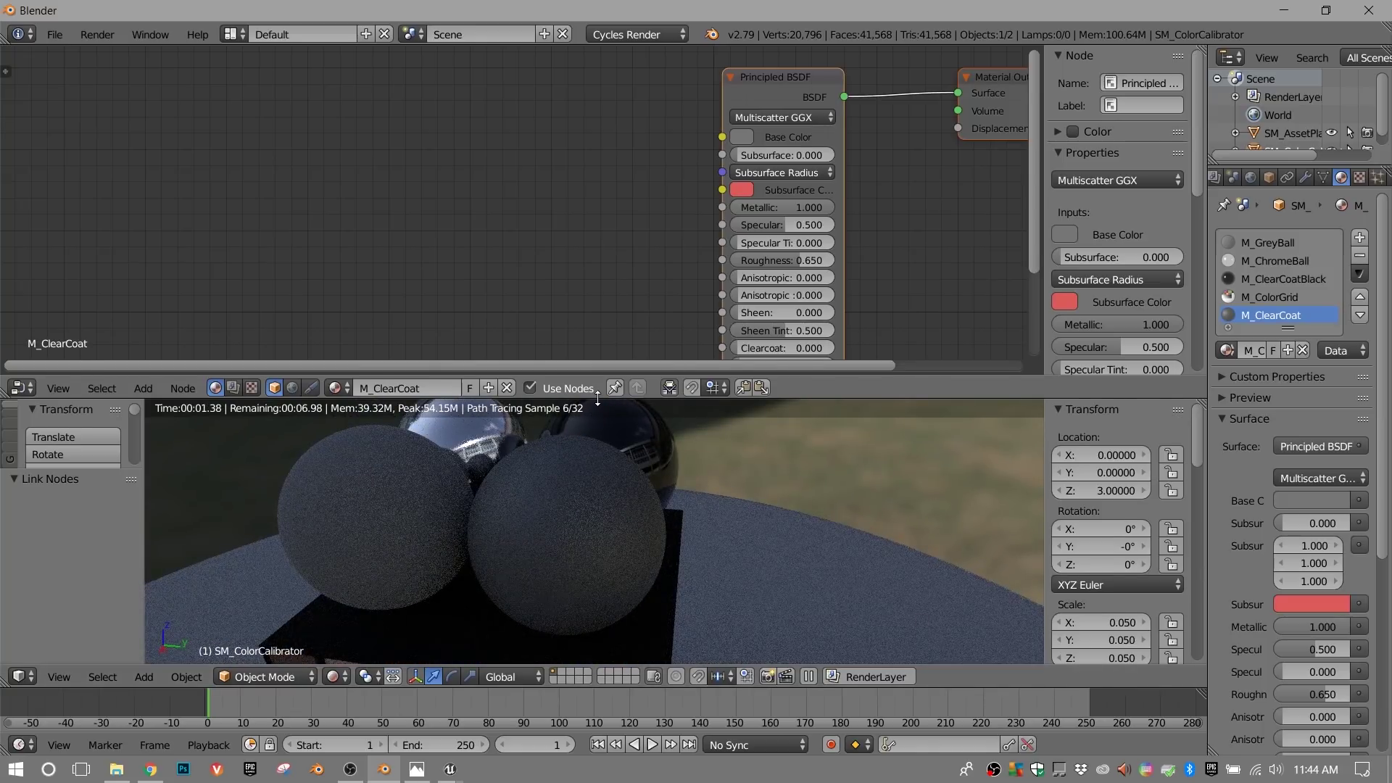
{"action": "left_click_drag", "start_coordinate": [593, 398], "coordinate": [670, 288]}
{"action": "middle_click_drag", "start_coordinate": [670, 218], "coordinate": [635, 60]}
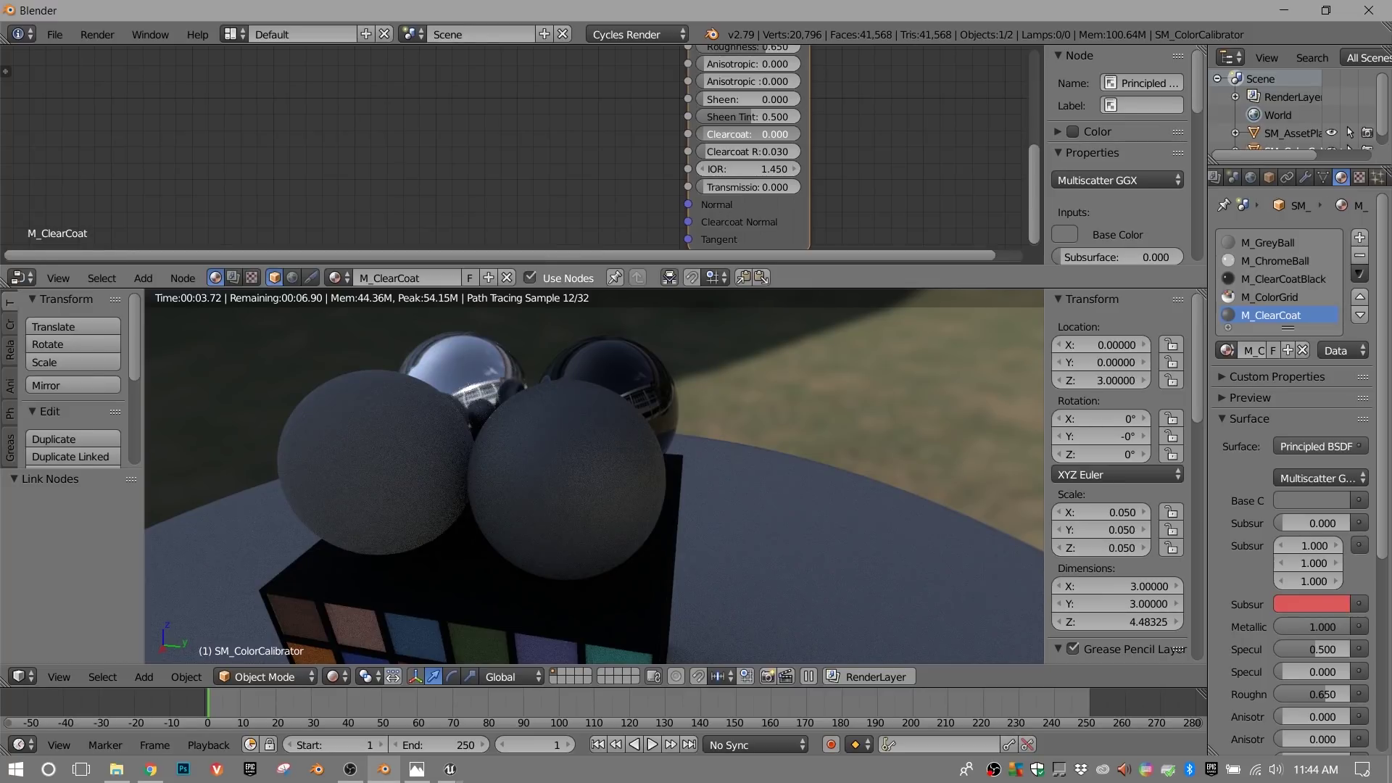
- Set M_ClearCoat's Clearcoat to 1.0 and Clearcoat Roughness to 0 on the Principled BSDF
{"action": "left_click_drag", "start_coordinate": [747, 134], "coordinate": [798, 134]}
{"action": "scroll", "coordinate": [633, 422], "scroll_direction": "up", "scroll_amount": 2}
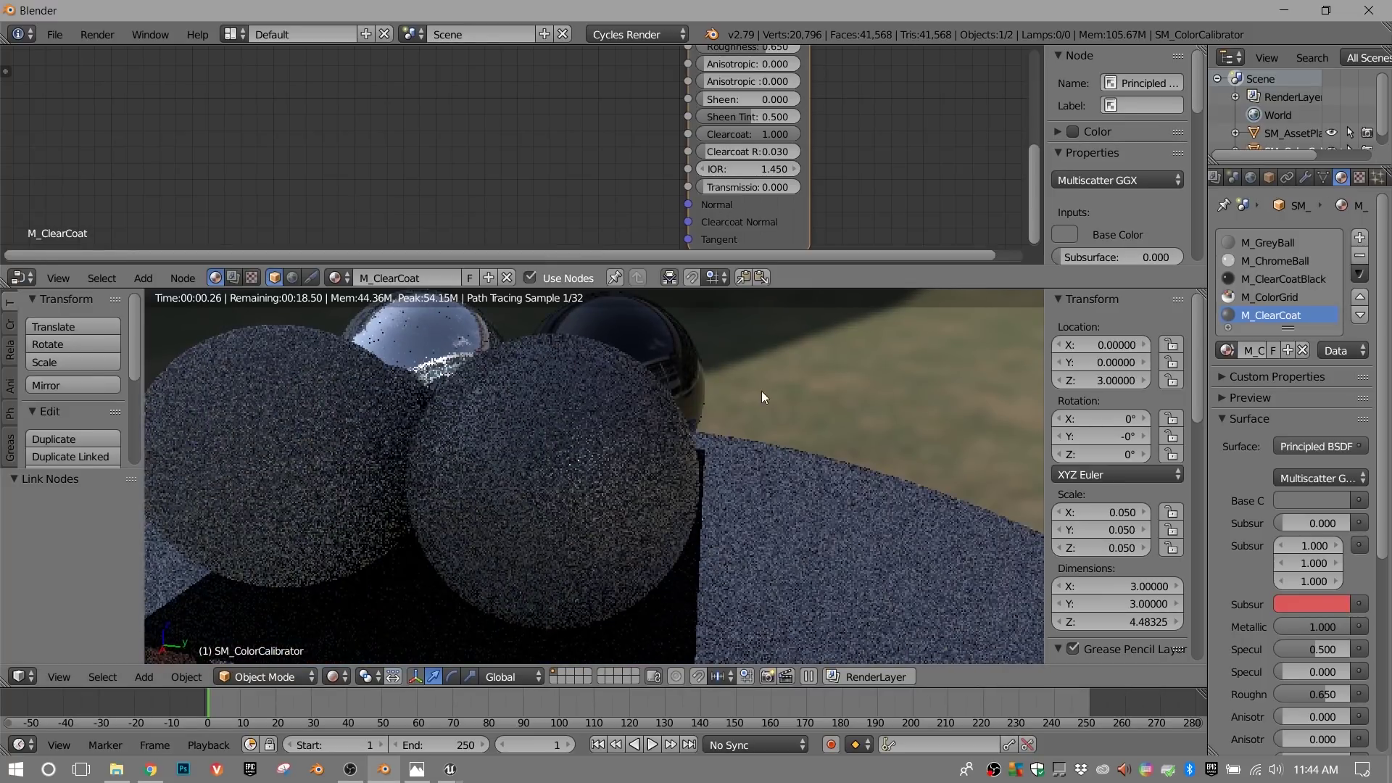
{"action": "middle_click_drag", "start_coordinate": [879, 211], "coordinate": [850, 210]}
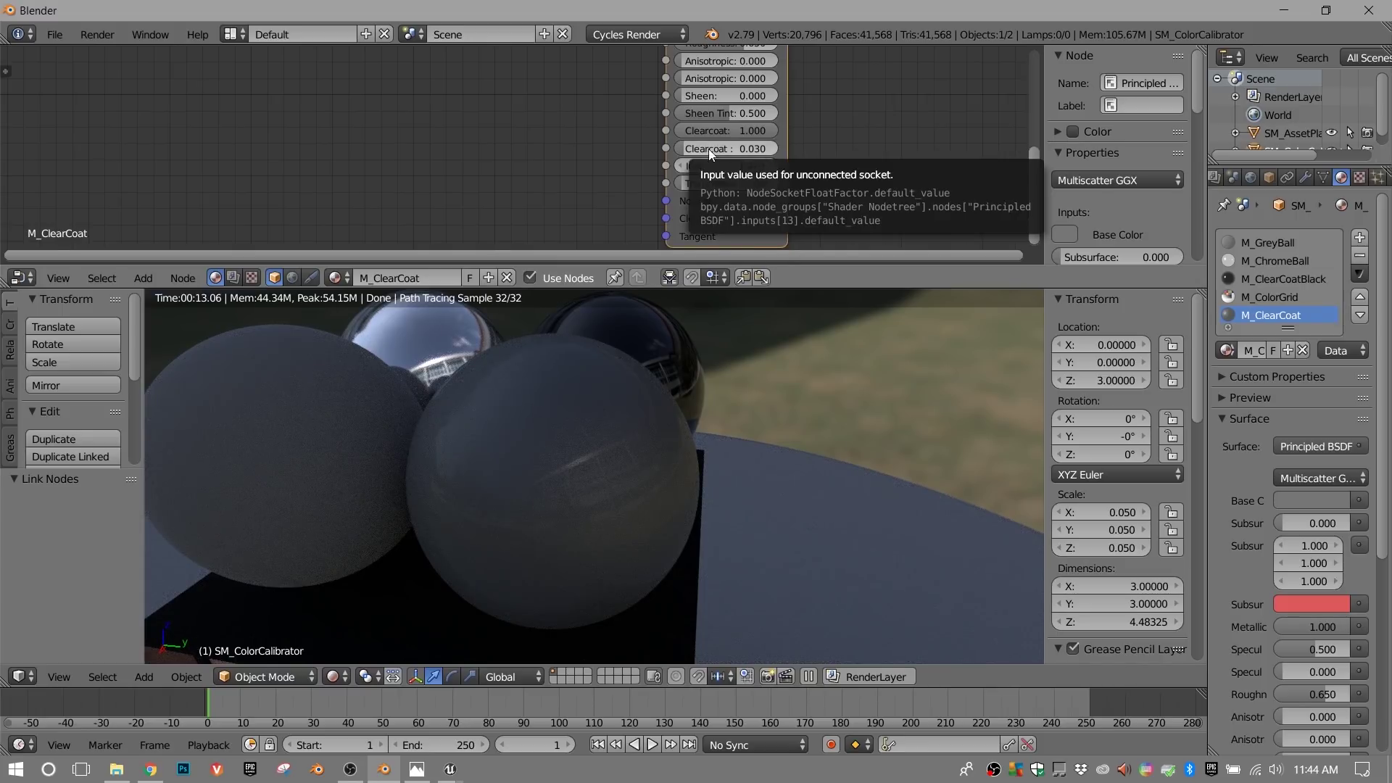
{"action": "left_click_drag", "start_coordinate": [708, 149], "coordinate": [674, 149]}
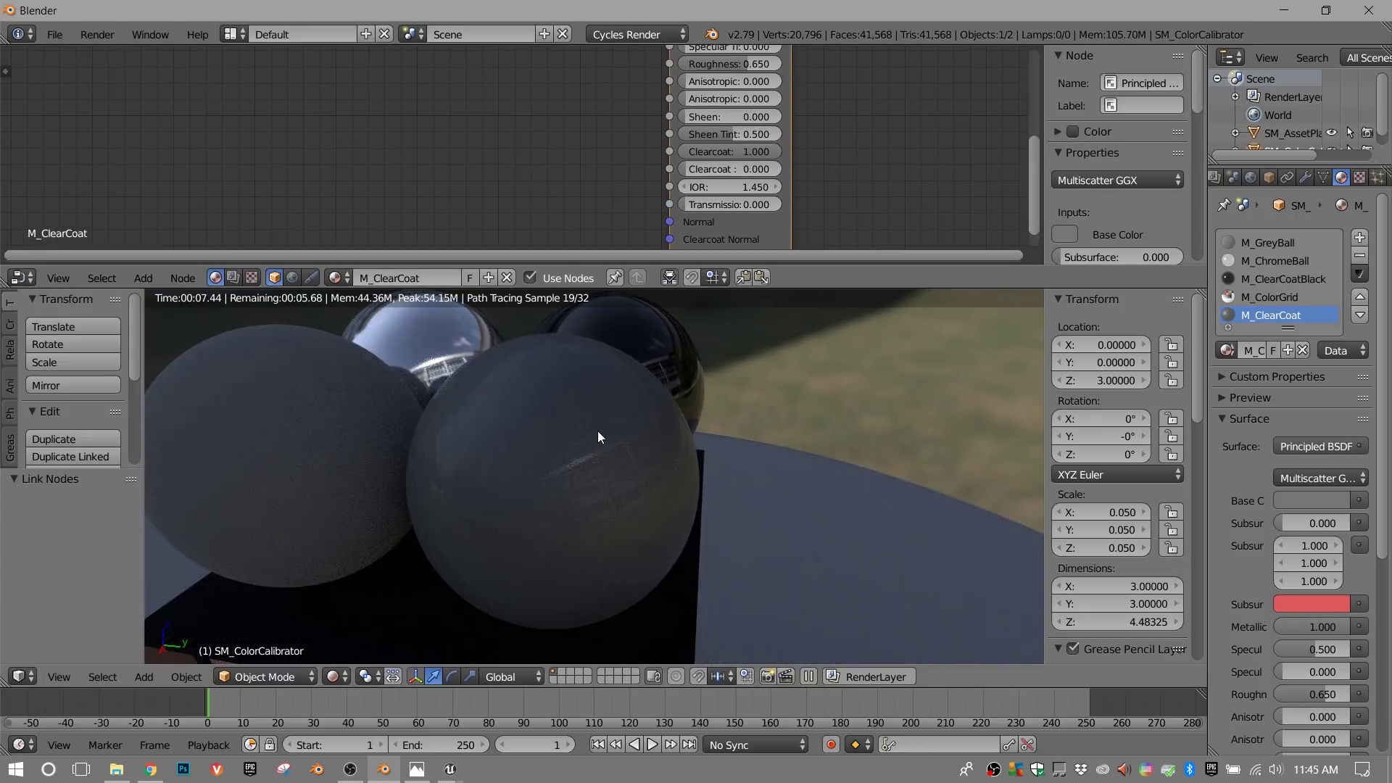
{"action": "middle_click_drag", "start_coordinate": [598, 430], "coordinate": [469, 390]}
{"action": "middle_click_drag", "start_coordinate": [807, 184], "coordinate": [833, 214]}
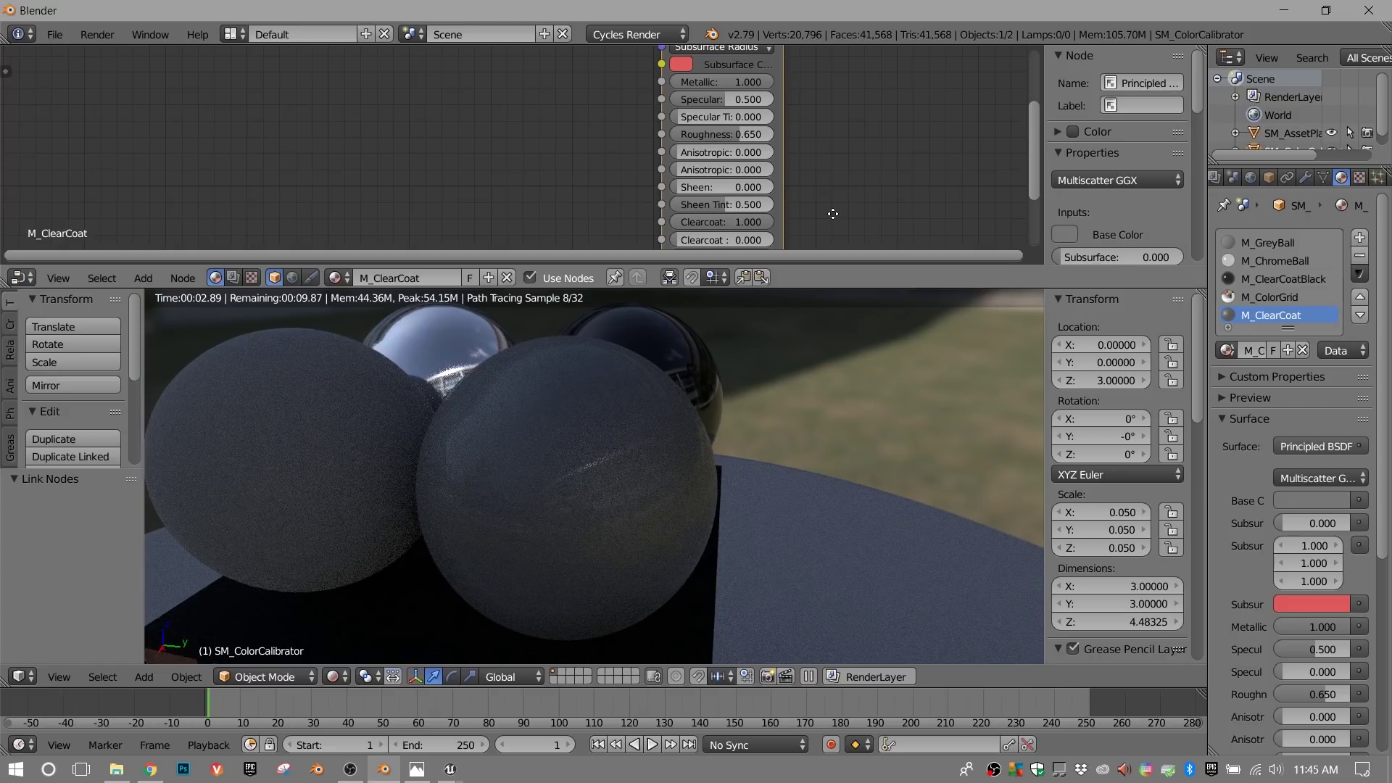
{"action": "middle_click_drag", "start_coordinate": [833, 214], "coordinate": [825, 178]}
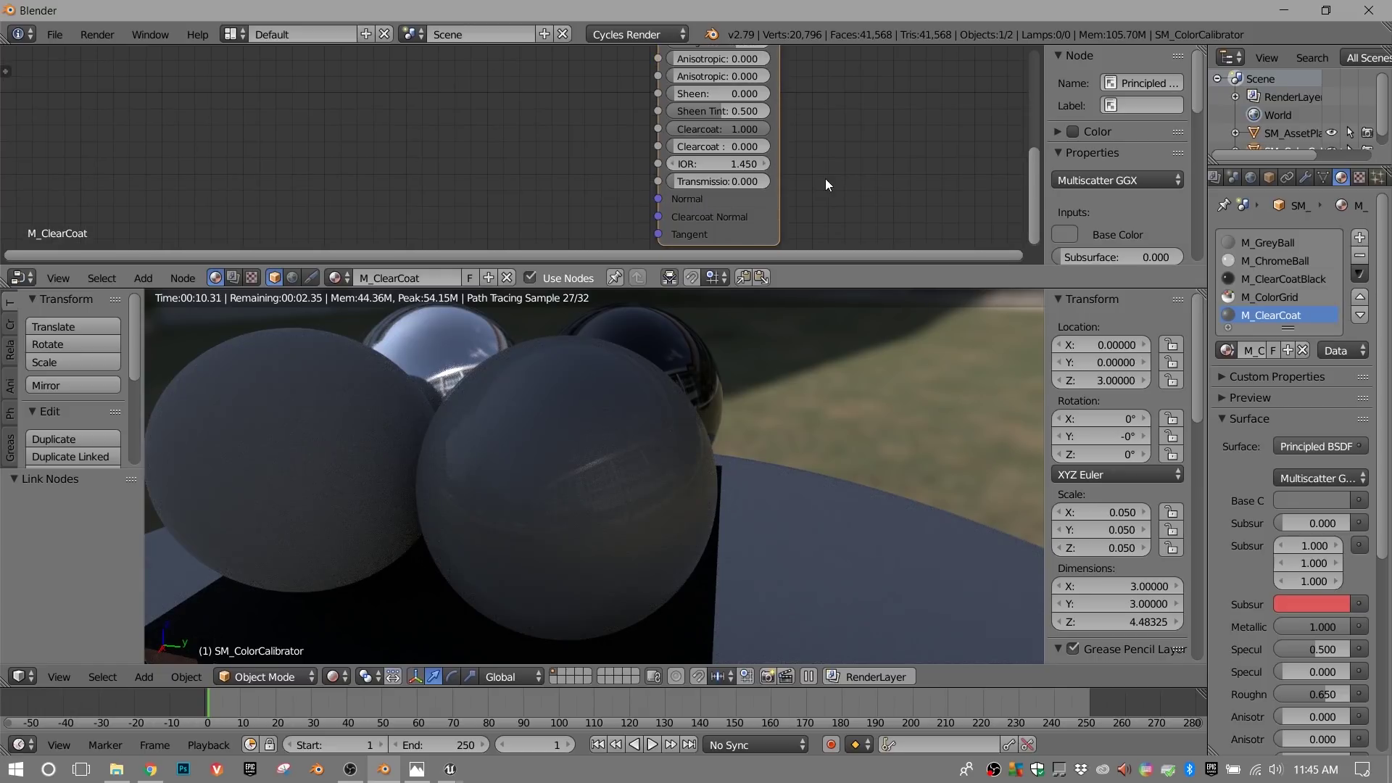
- Raise M_ClearCoat's Clearcoat value to 4.0 and inspect the rendered spheres on the color calibrator
{"action": "left_click", "coordinate": [732, 130]}
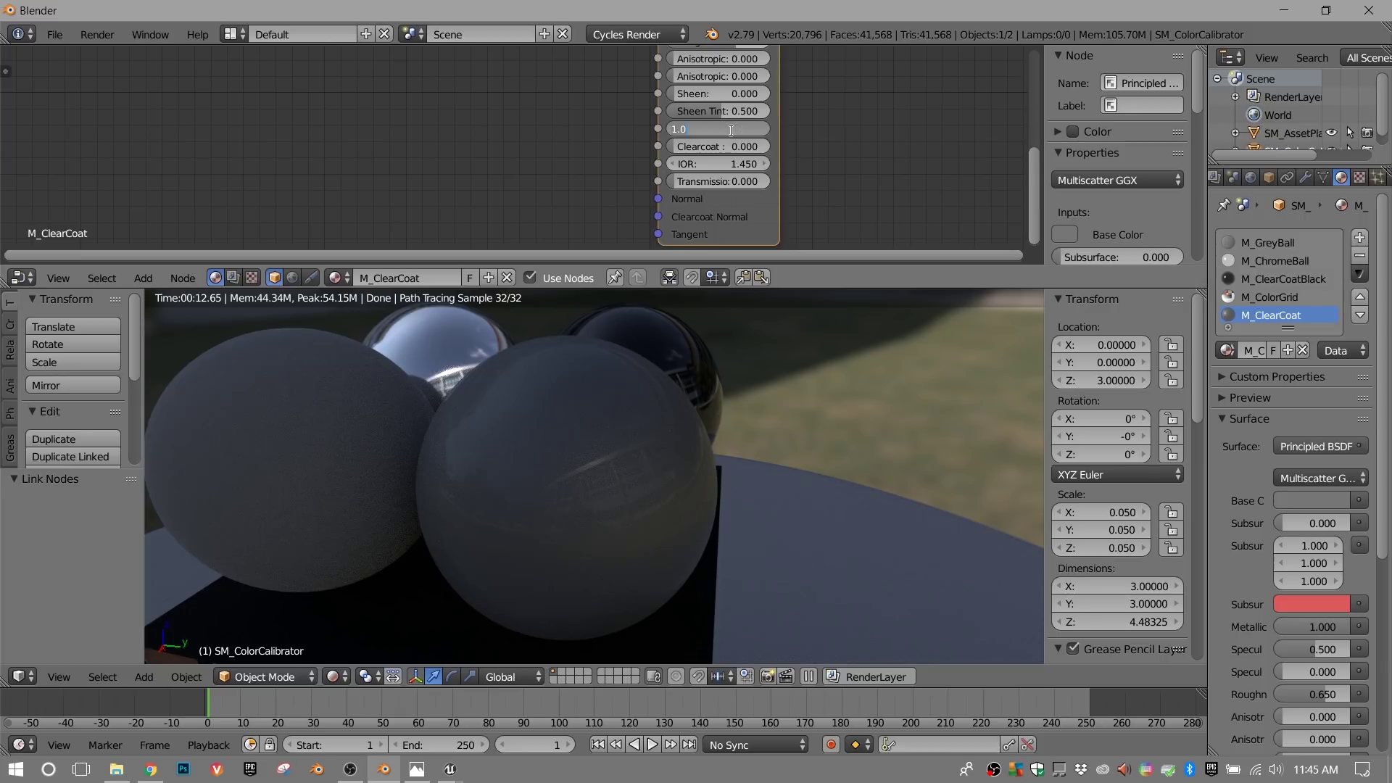
{"action": "key", "text": "Return"}
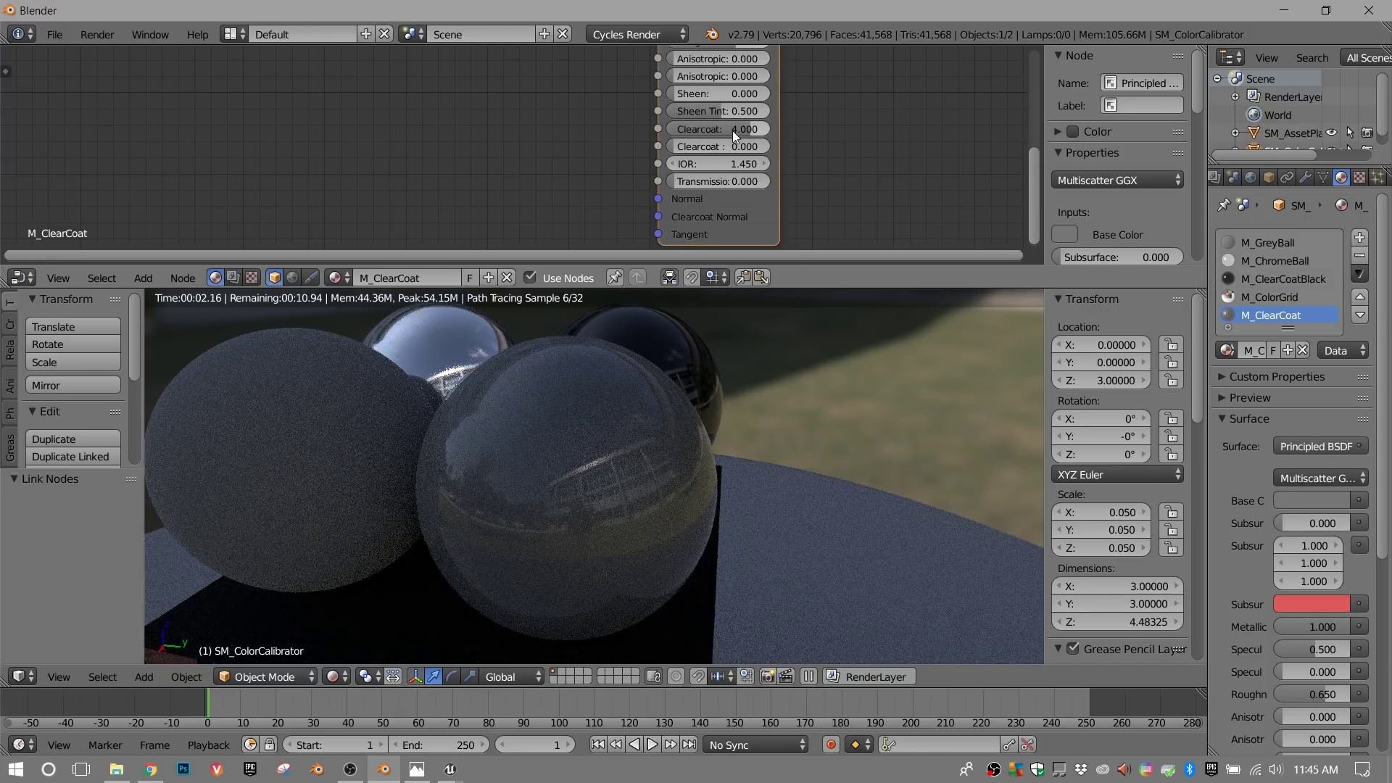
{"action": "middle_click_drag", "start_coordinate": [732, 130], "coordinate": [806, 218]}
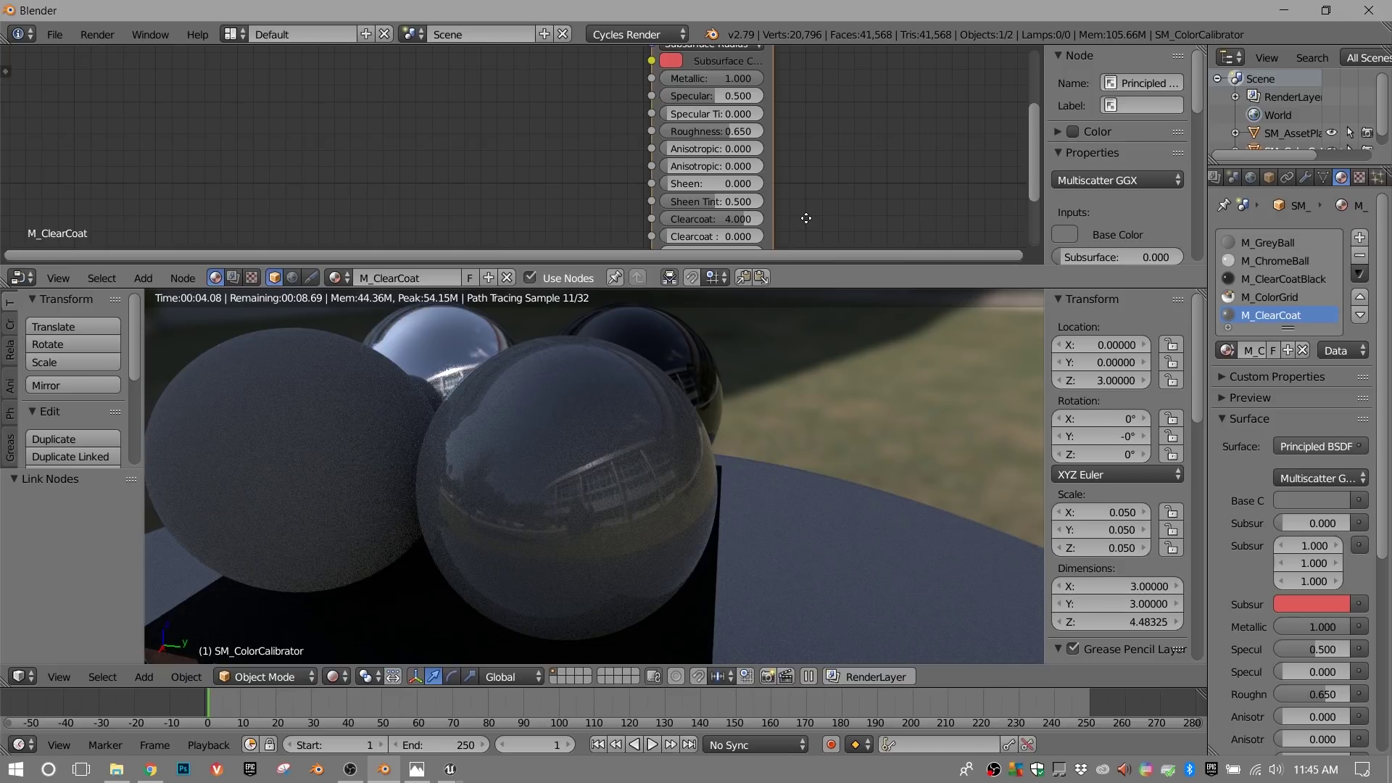
{"action": "middle_click_drag", "start_coordinate": [806, 218], "coordinate": [815, 133]}
{"action": "scroll", "coordinate": [588, 474], "scroll_direction": "up", "scroll_amount": 2}
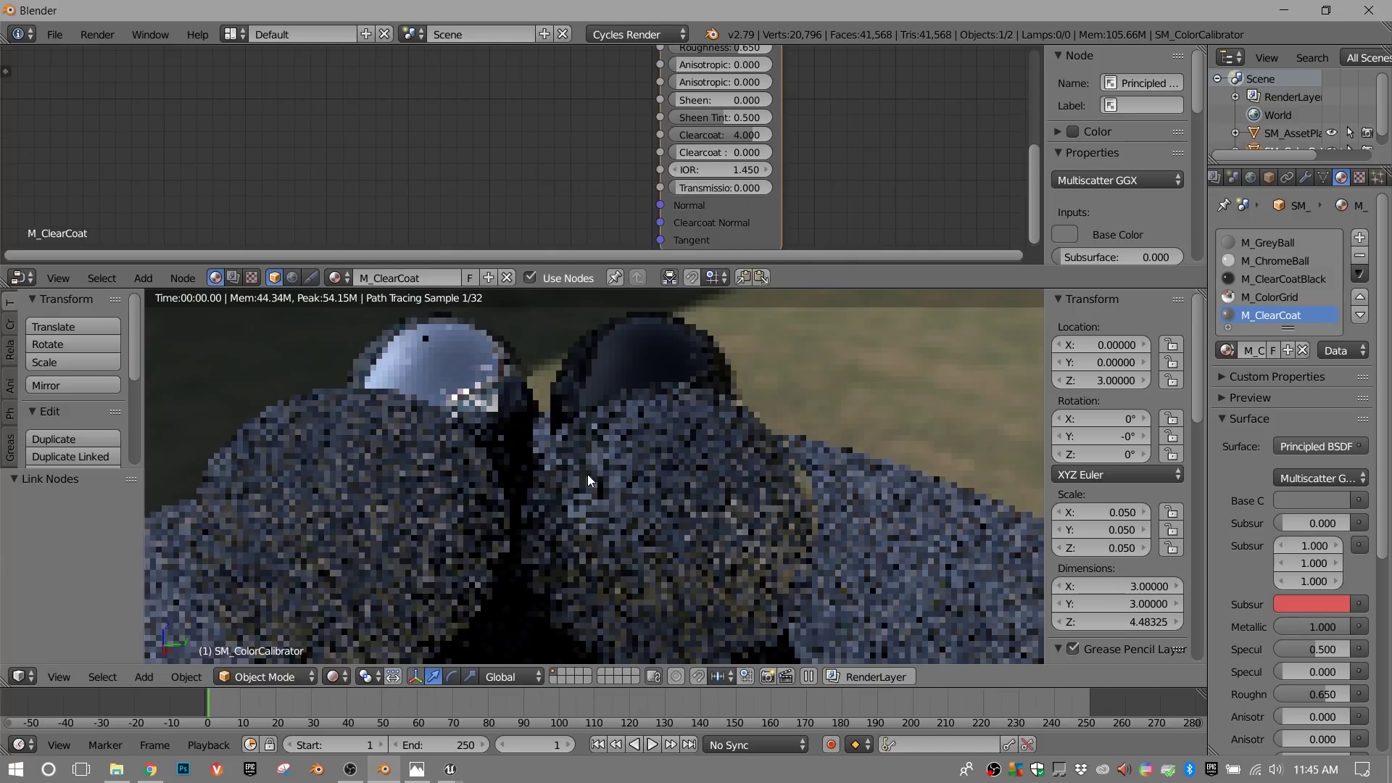
{"action": "scroll", "coordinate": [588, 474], "scroll_direction": "down", "scroll_amount": 5}
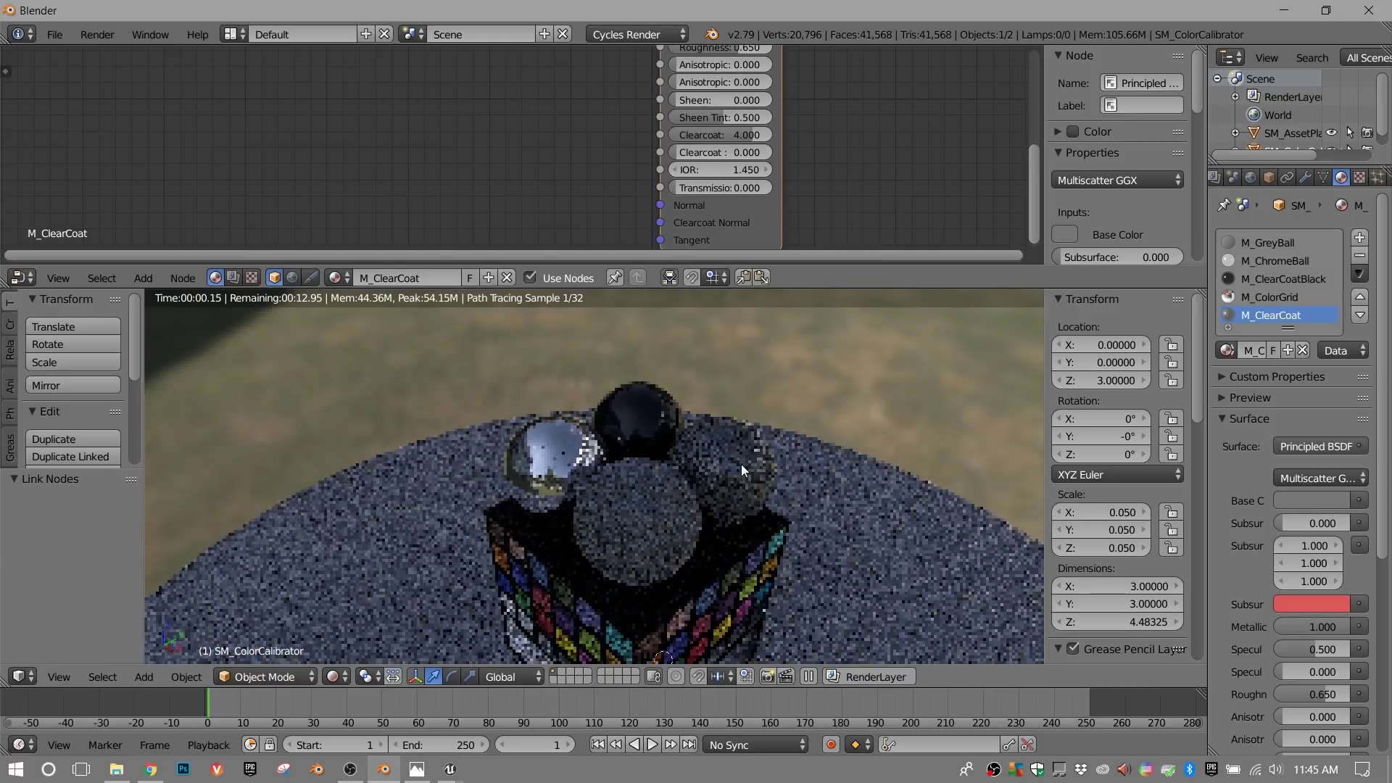
{"action": "middle_click_drag", "start_coordinate": [741, 464], "coordinate": [650, 477]}
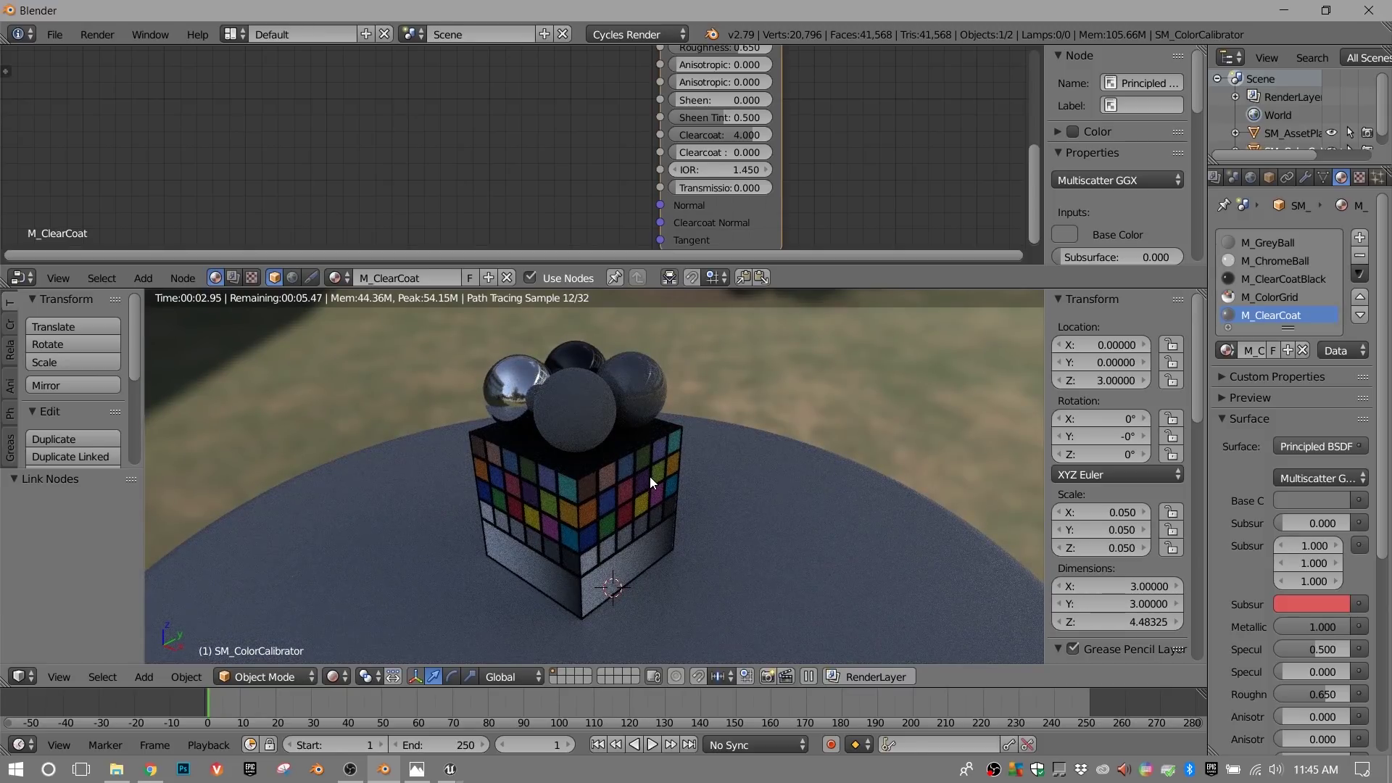
- Switch to Unreal Editor, view the calibrator's shadow, and select BP_LightStage to examine its Sun settings
{"action": "key", "text": "alt+Tab"}
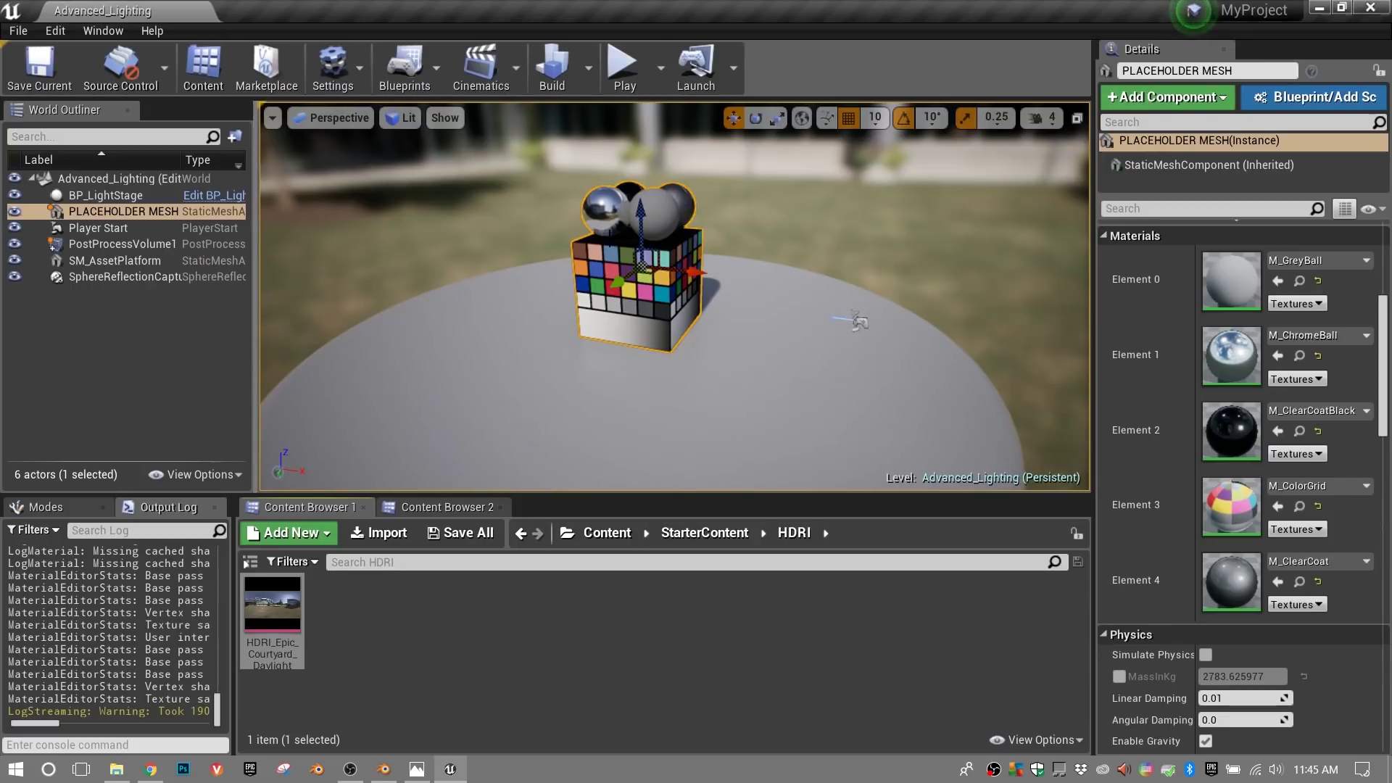
{"action": "right_click_drag", "start_coordinate": [714, 303], "coordinate": [714, 303]}
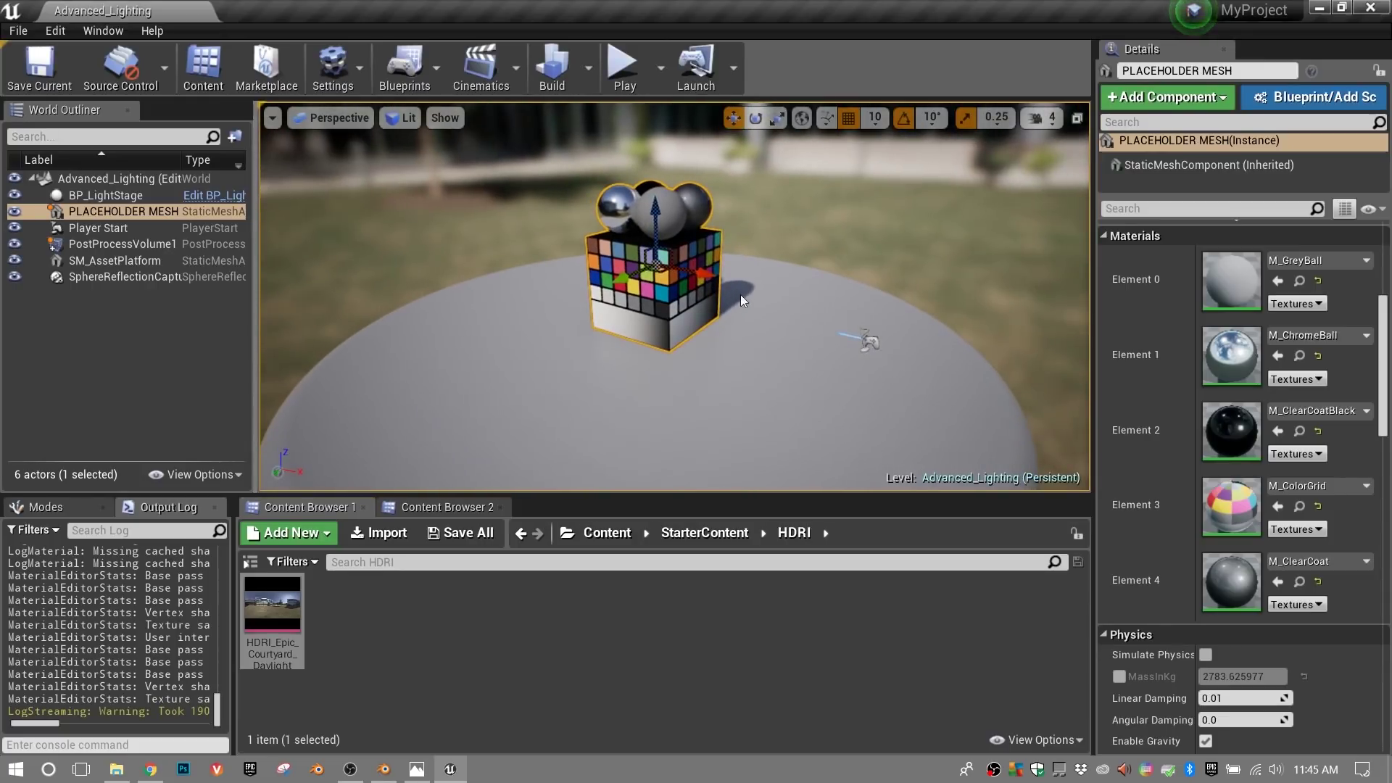
{"action": "left_click", "coordinate": [119, 195]}
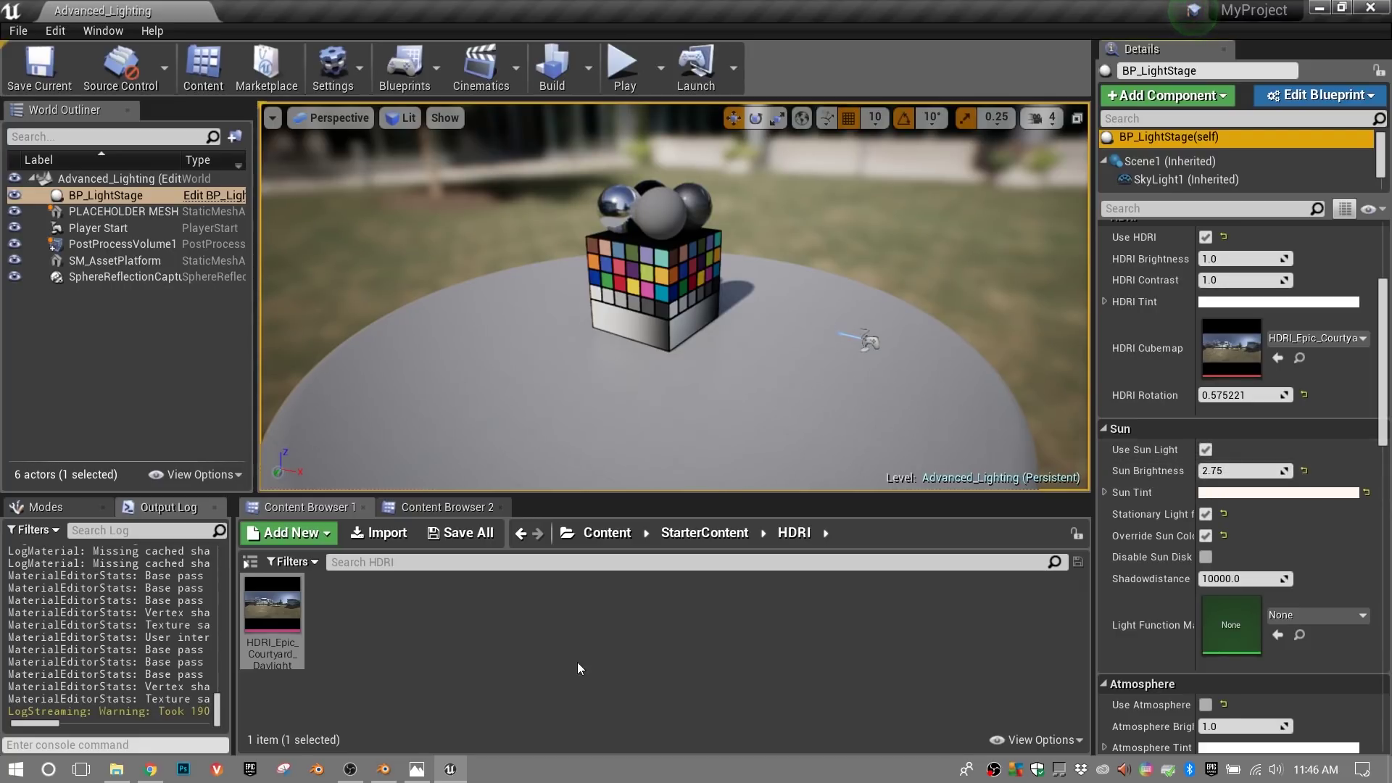
- Switch to Blender and add a Sun lamp to the scene
{"action": "left_click", "coordinate": [385, 770]}
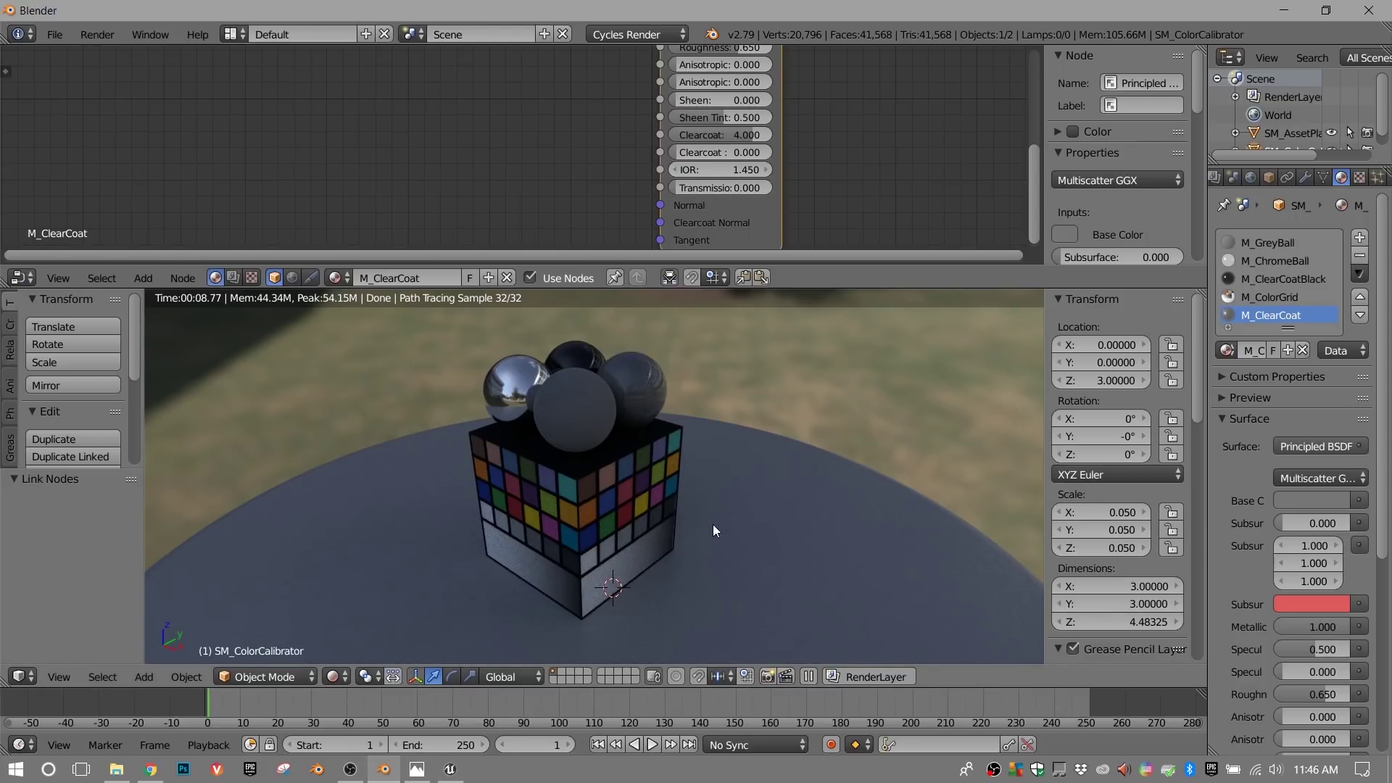
{"action": "key", "text": "shift+a"}
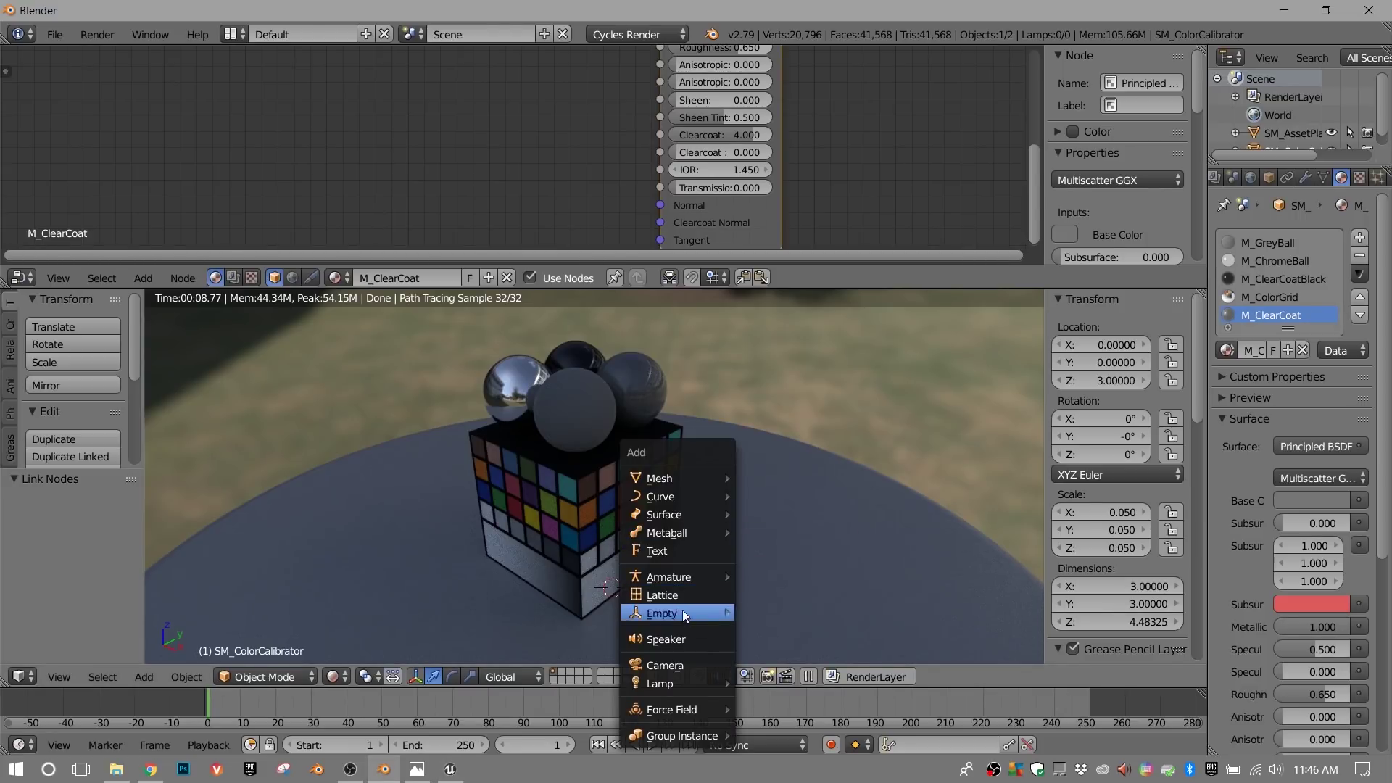
{"action": "mouse_move", "coordinate": [678, 685]}
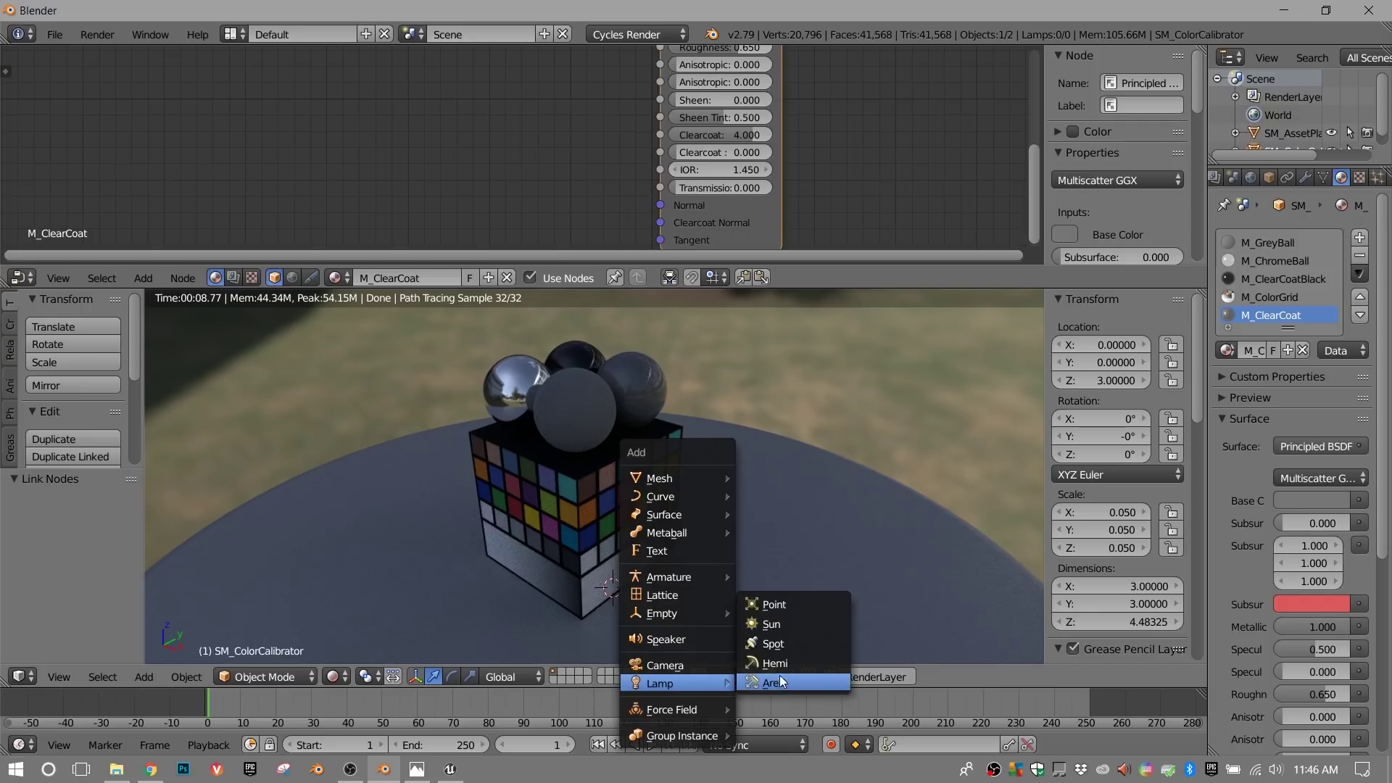
{"action": "left_click", "coordinate": [789, 625]}
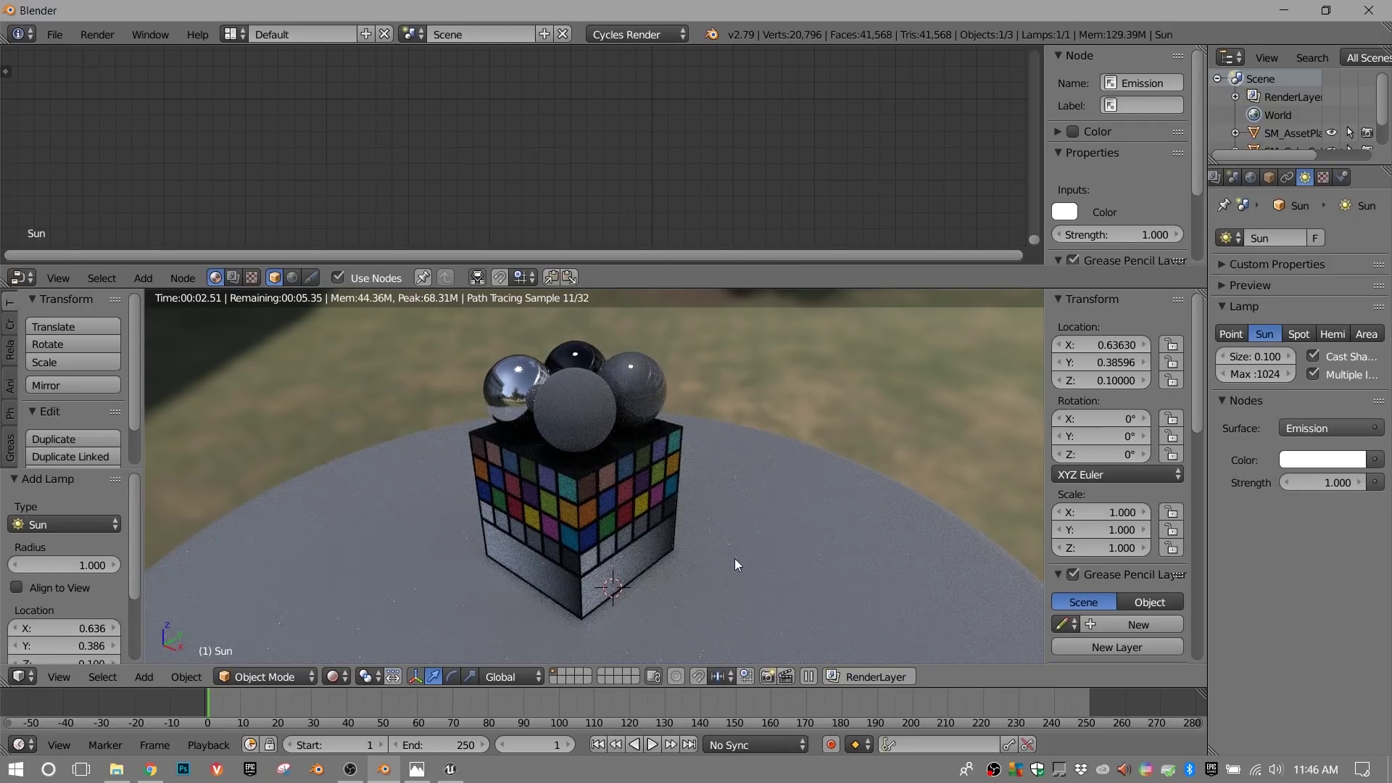
- In solid shading and right orthographic view, move the Sun lamp to about Y -3.57, Z 9.70 and rotate it to about 38.7° on X
{"action": "key", "text": "shift+z"}
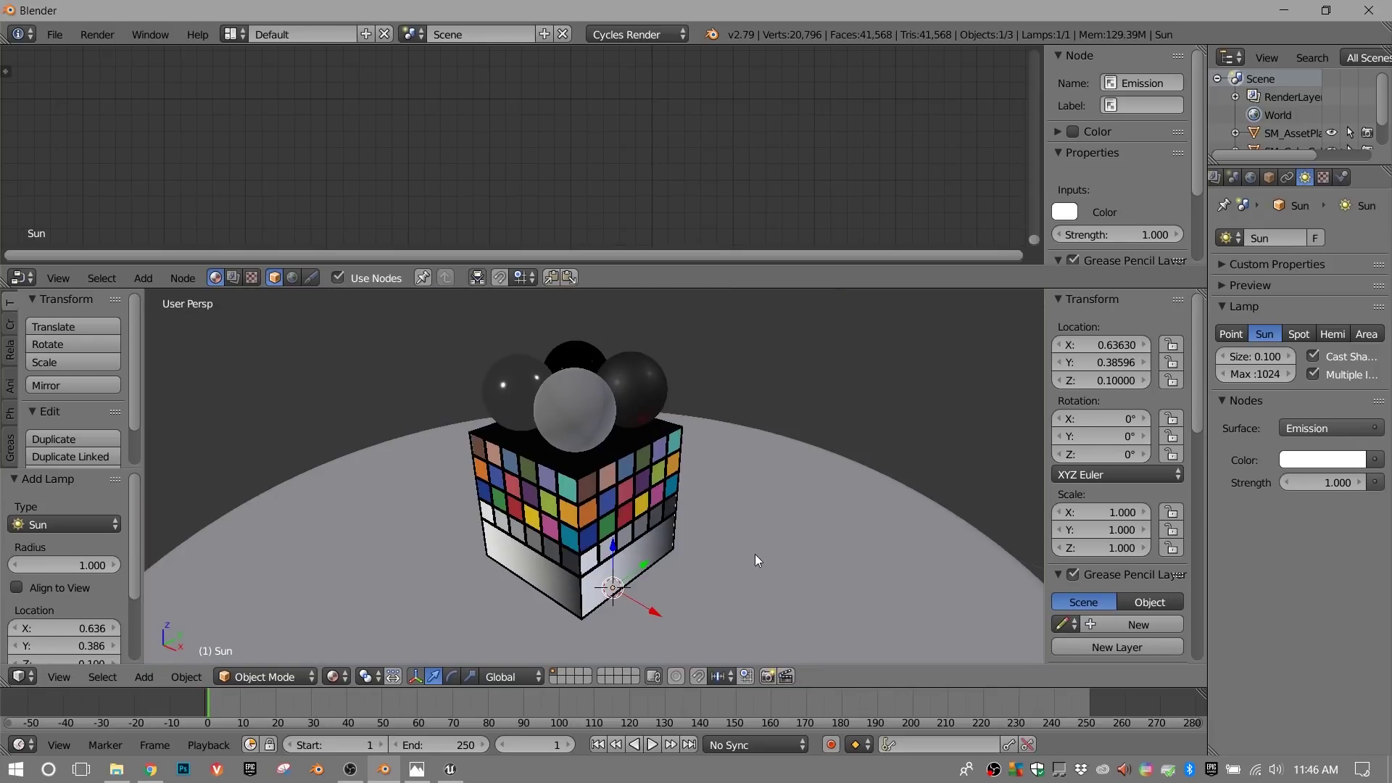
{"action": "middle_click_drag", "start_coordinate": [755, 554], "coordinate": [734, 551]}
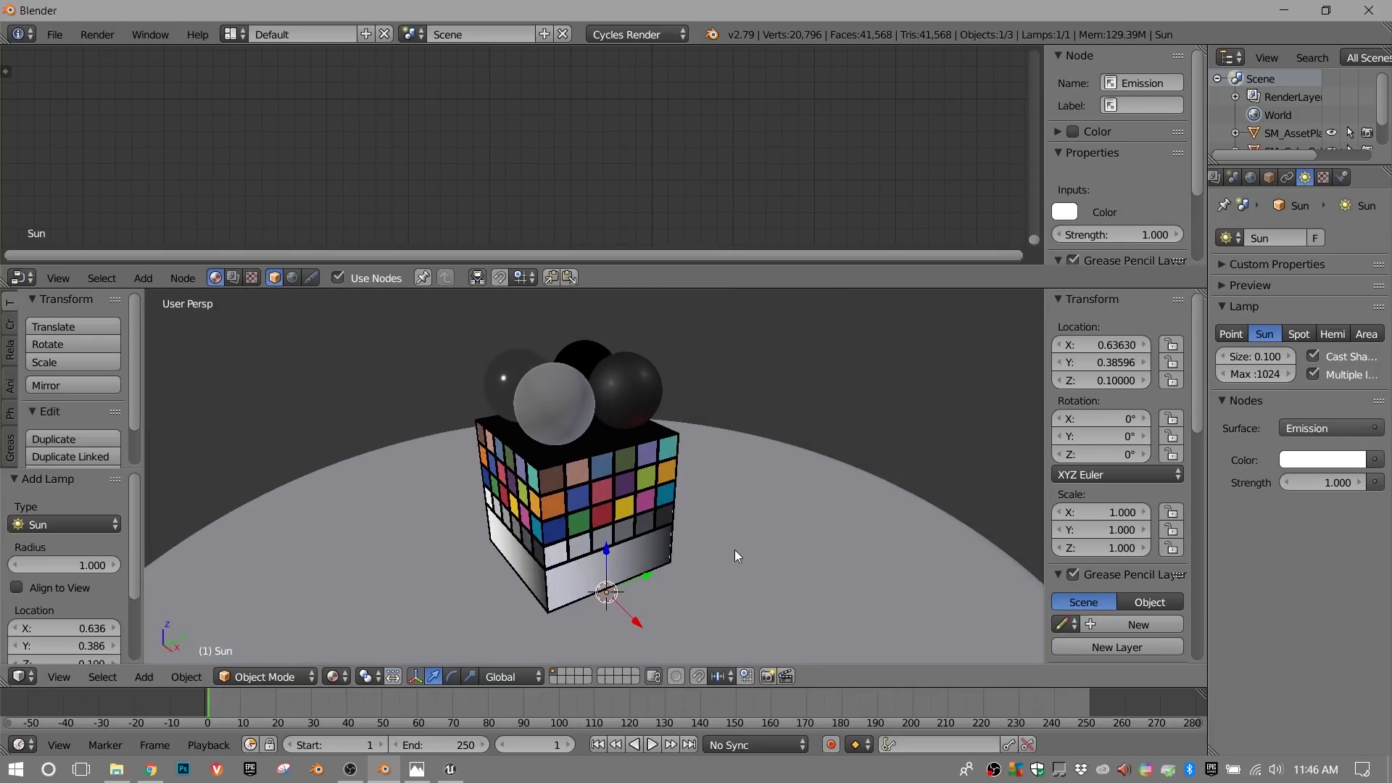
{"action": "key", "text": "KP_3"}
{"action": "scroll", "coordinate": [671, 553], "scroll_direction": "down", "scroll_amount": 4}
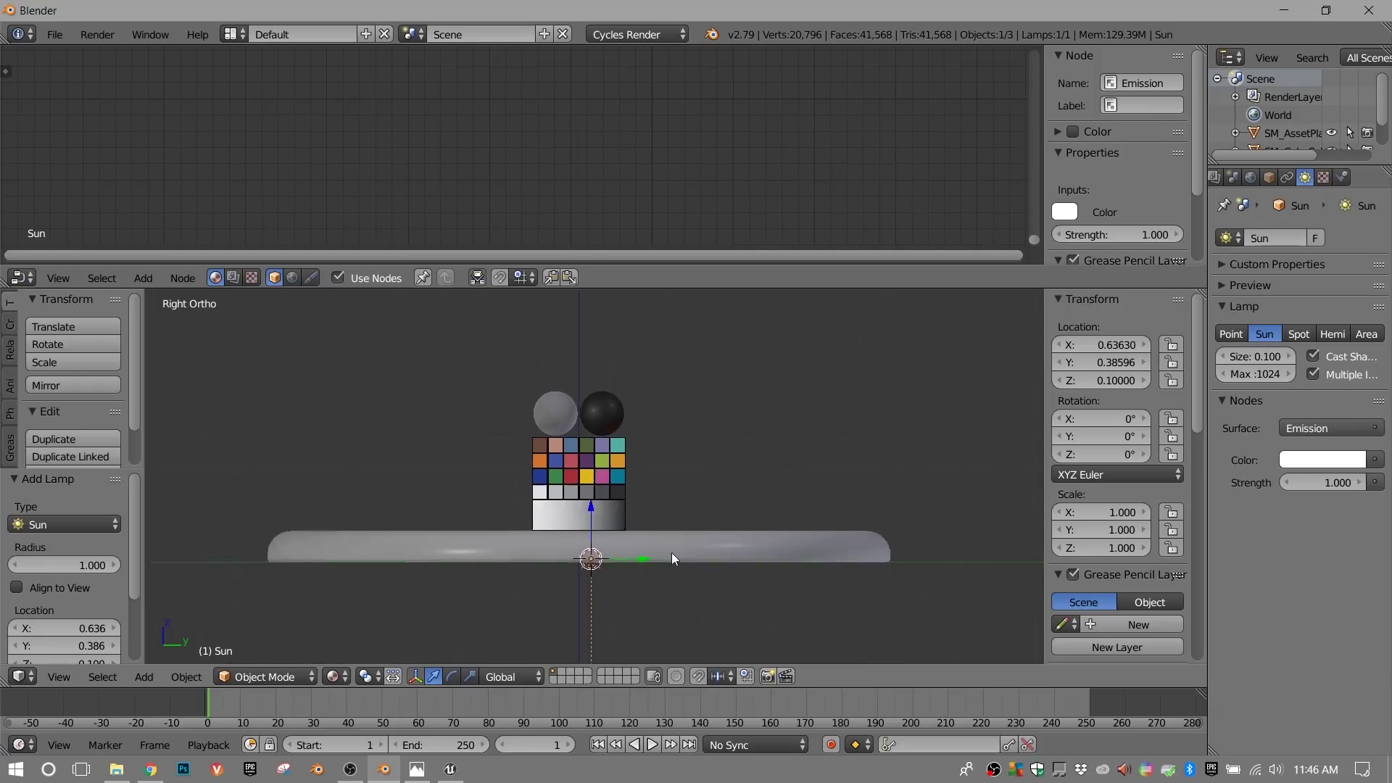
{"action": "key", "text": "g"}
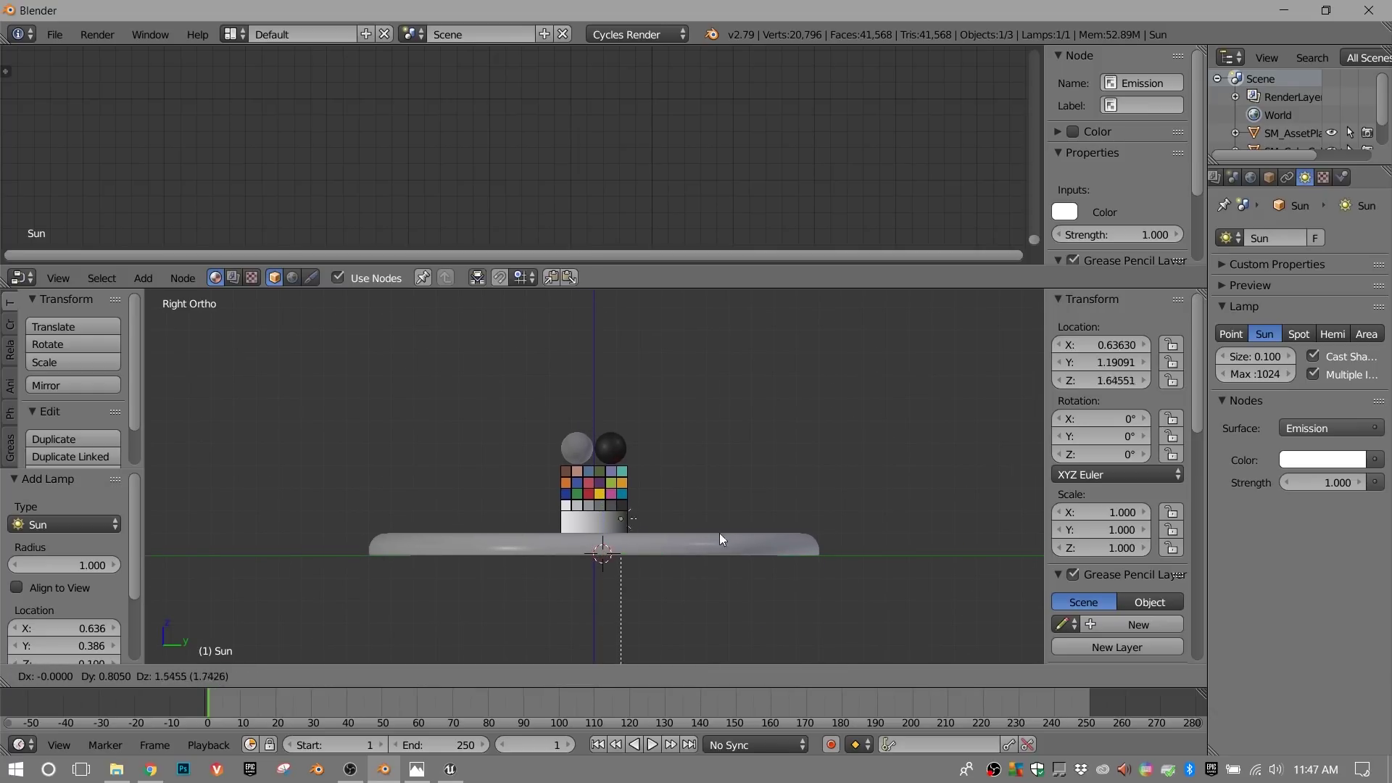
{"action": "left_click", "coordinate": [612, 355]}
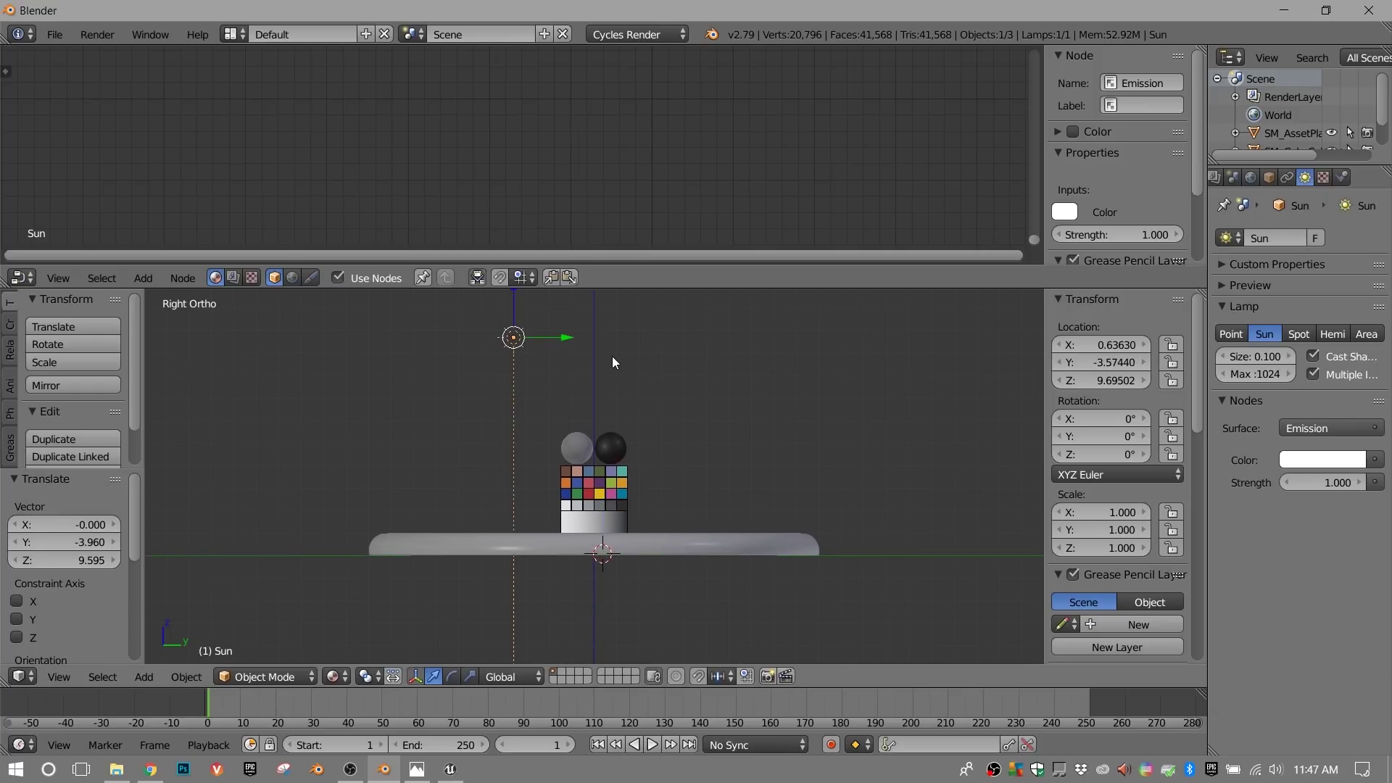
{"action": "key", "text": "r"}
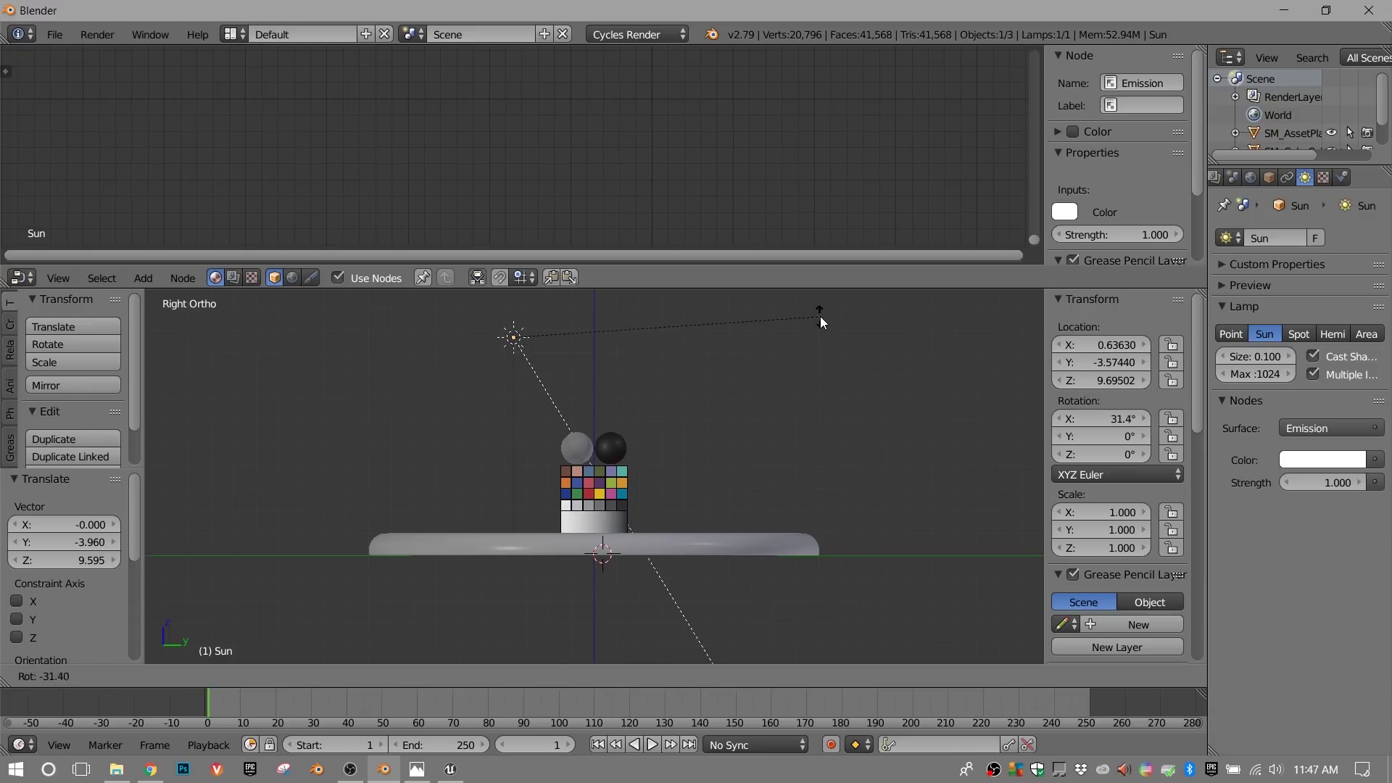
{"action": "left_click", "coordinate": [827, 634]}
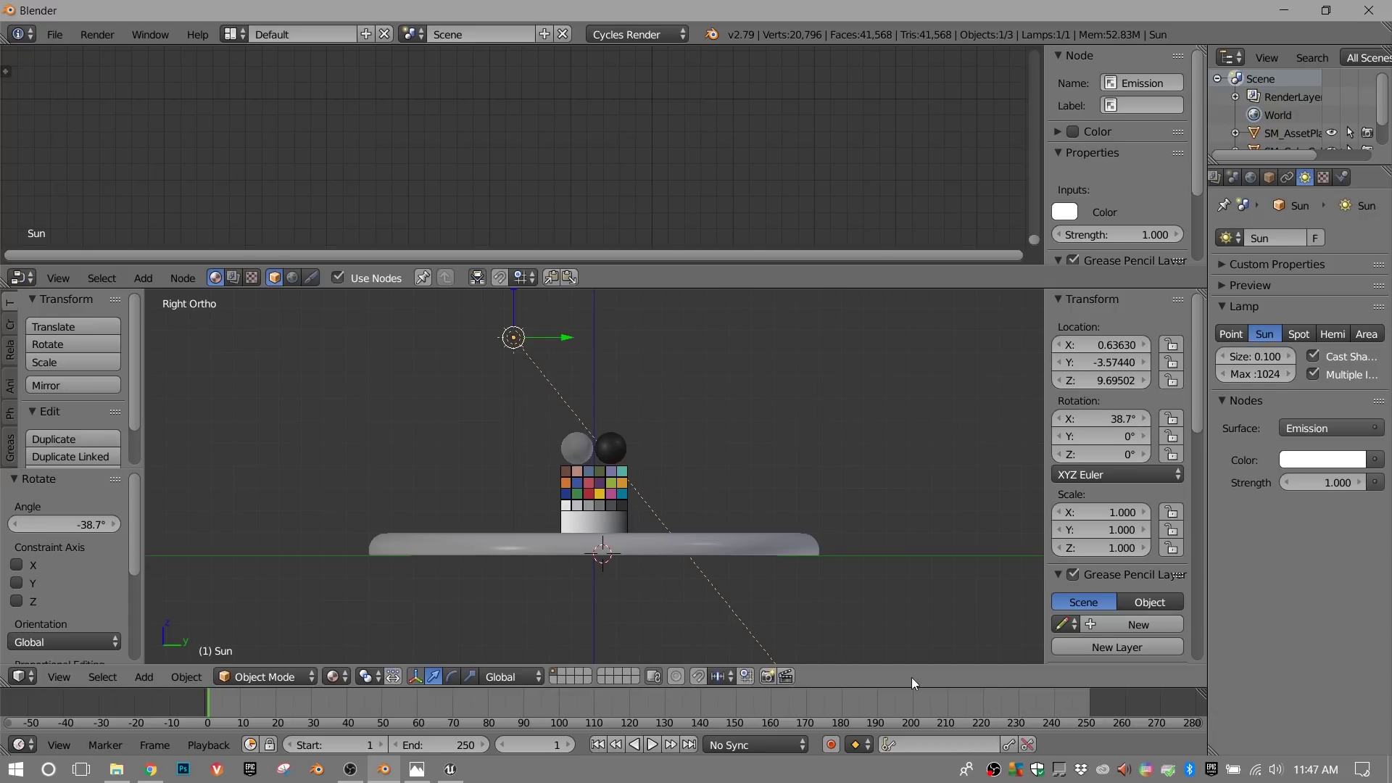
- Check the calibrator's shadow in Unreal Editor, and switch back to Blender to compare it with the shadow in rendered shading
{"action": "left_click", "coordinate": [451, 769]}
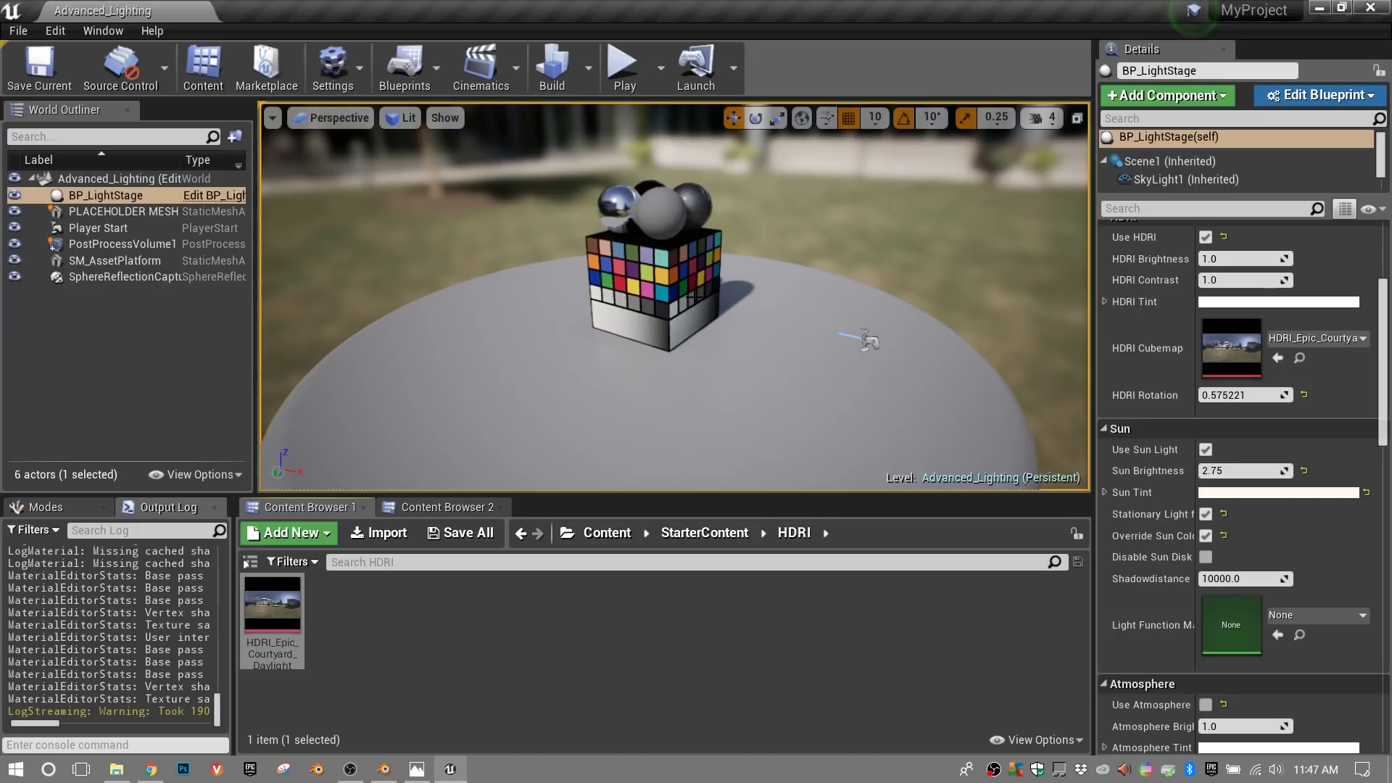
{"action": "right_click_drag", "start_coordinate": [632, 216], "coordinate": [602, 178]}
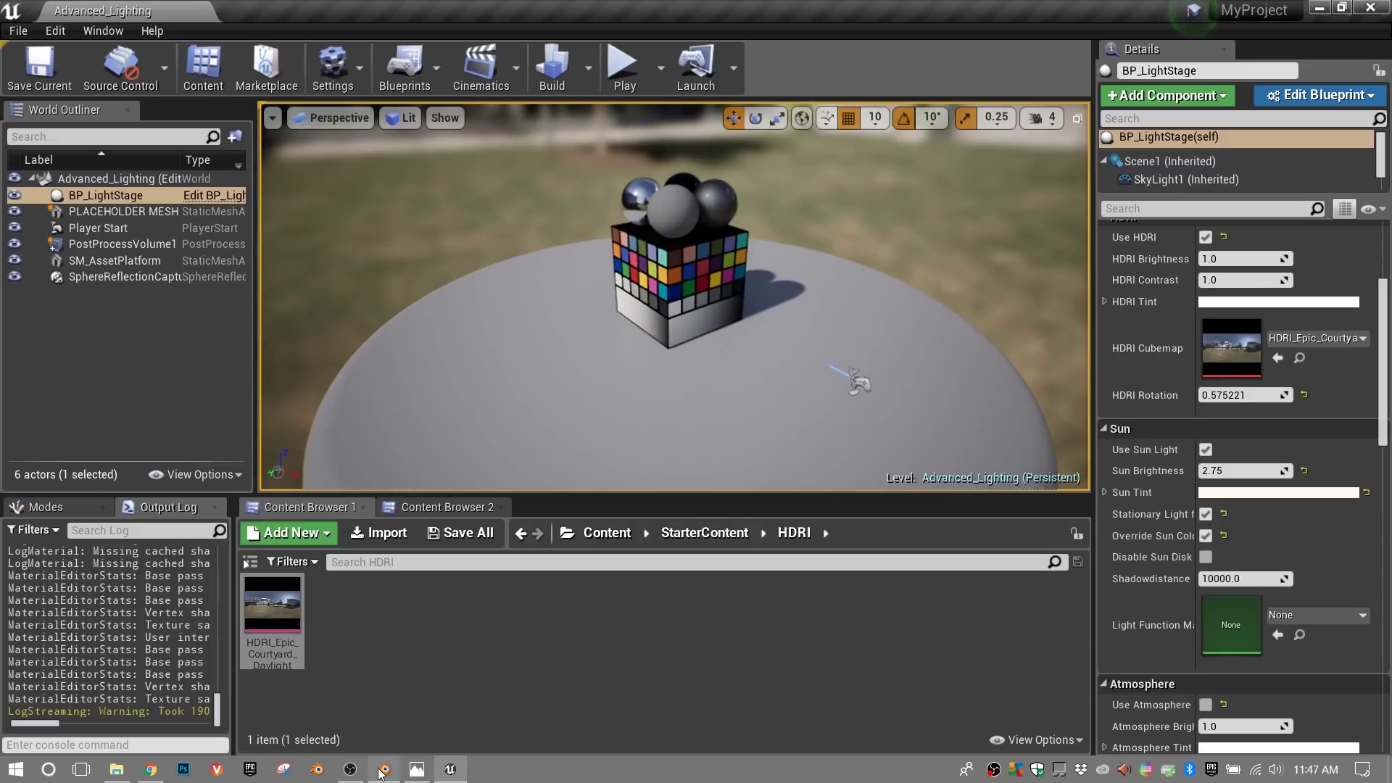
{"action": "left_click", "coordinate": [384, 769]}
{"action": "mouse_move", "coordinate": [671, 573]}
{"action": "middle_mouse_down"}
{"action": "mouse_move", "coordinate": [656, 527]}
{"action": "mouse_move", "coordinate": [660, 551]}
{"action": "middle_mouse_up"}
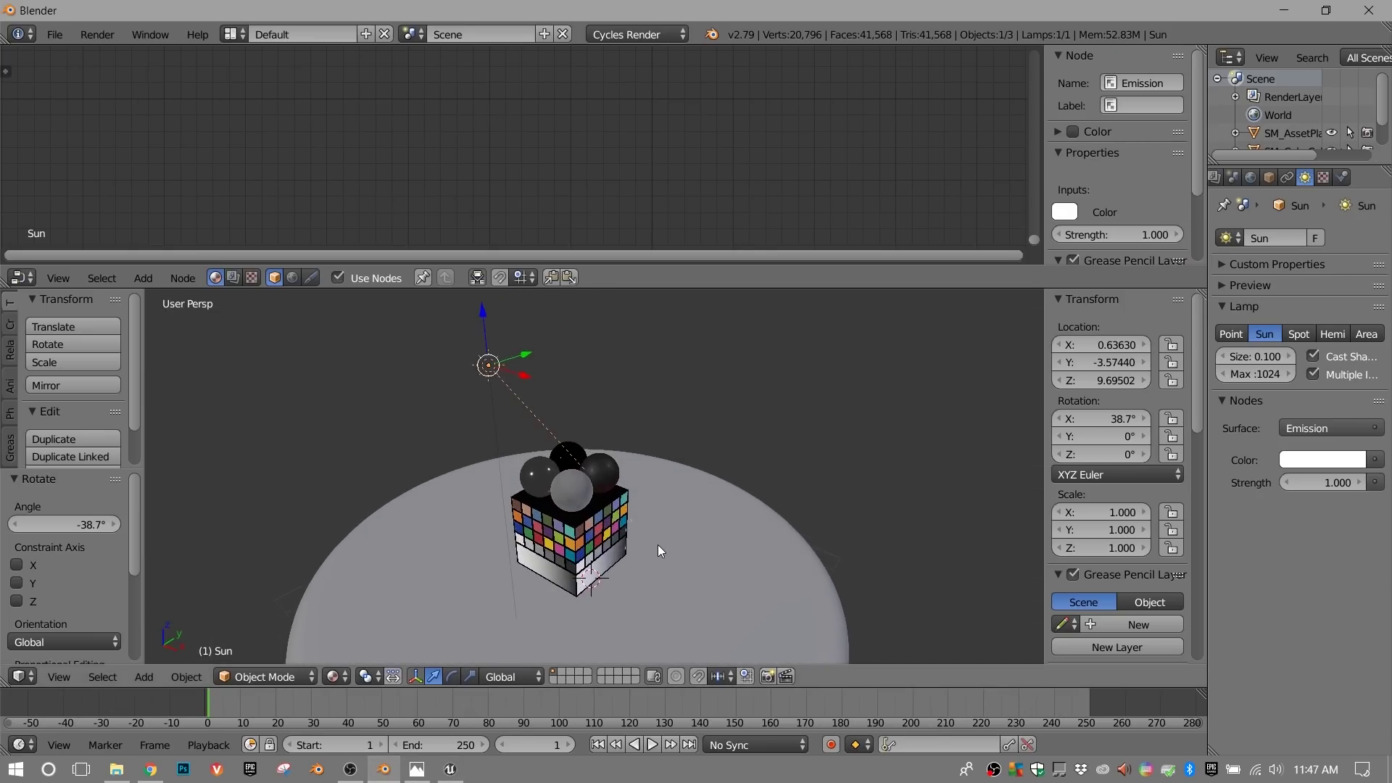
{"action": "key", "text": "shift+z"}
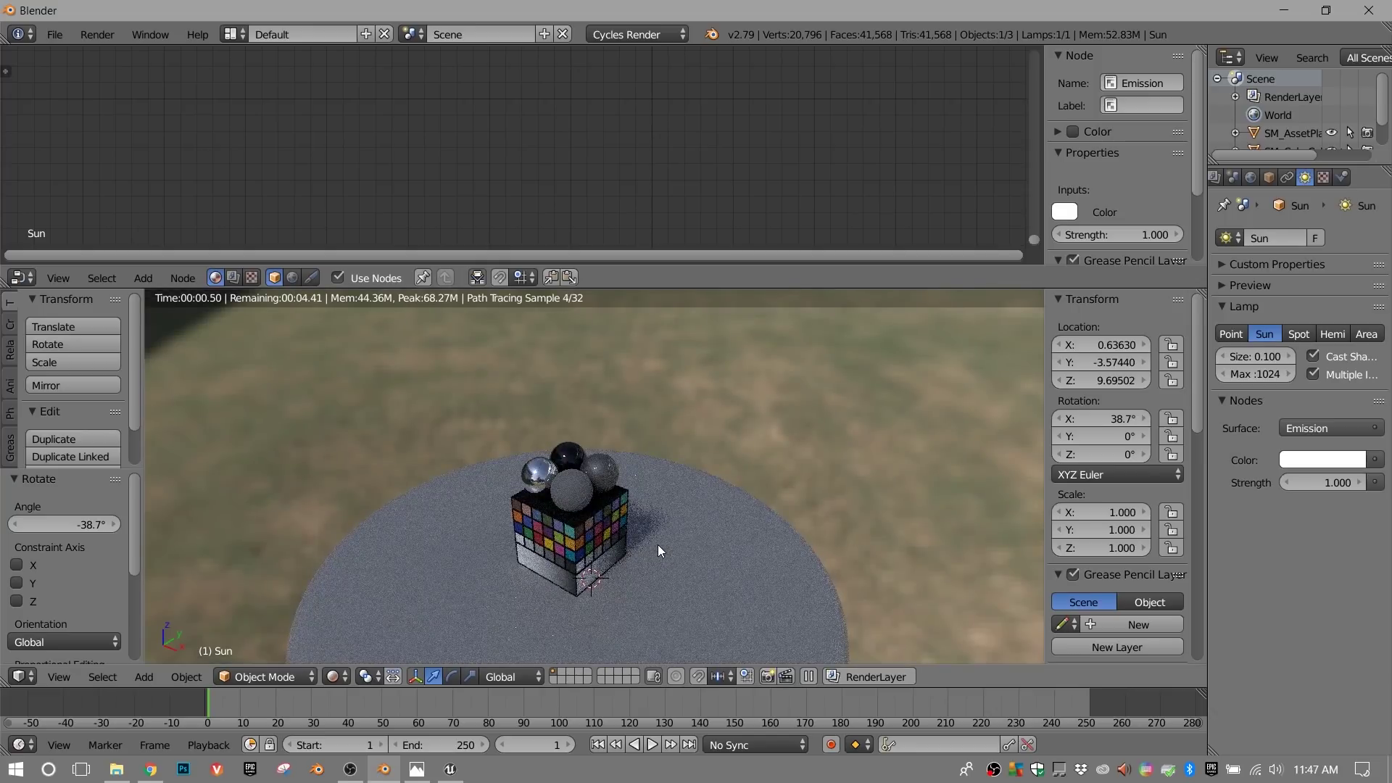
{"action": "scroll", "coordinate": [649, 547], "scroll_direction": "up", "scroll_amount": 2}
{"action": "middle_click_drag", "start_coordinate": [647, 547], "coordinate": [594, 516]}
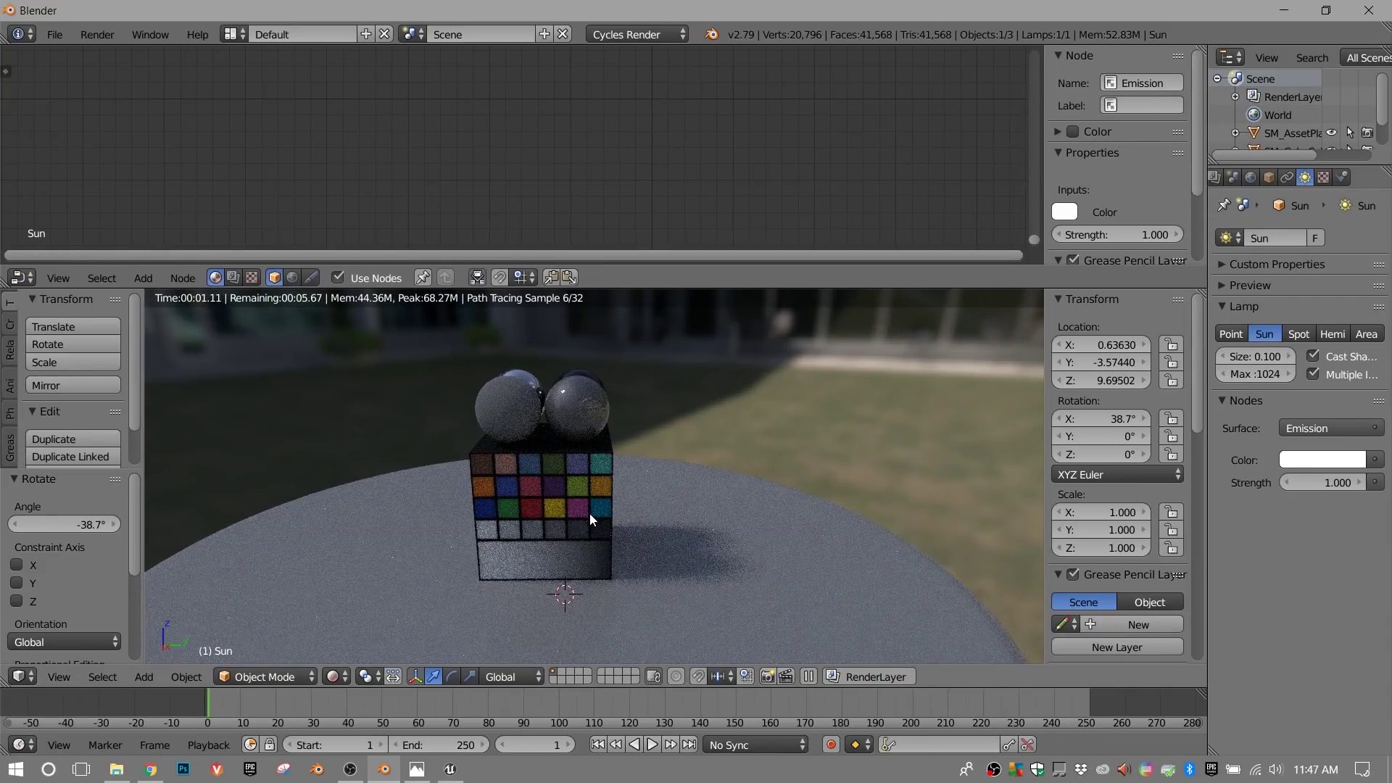
- In solid shading and right orthographic view, rotate the Sun lamp to about 45.4° on X, and return to a rendered perspective view
{"action": "key", "text": "KP_3"}
{"action": "key", "text": "shift+z"}
{"action": "key", "text": "r"}
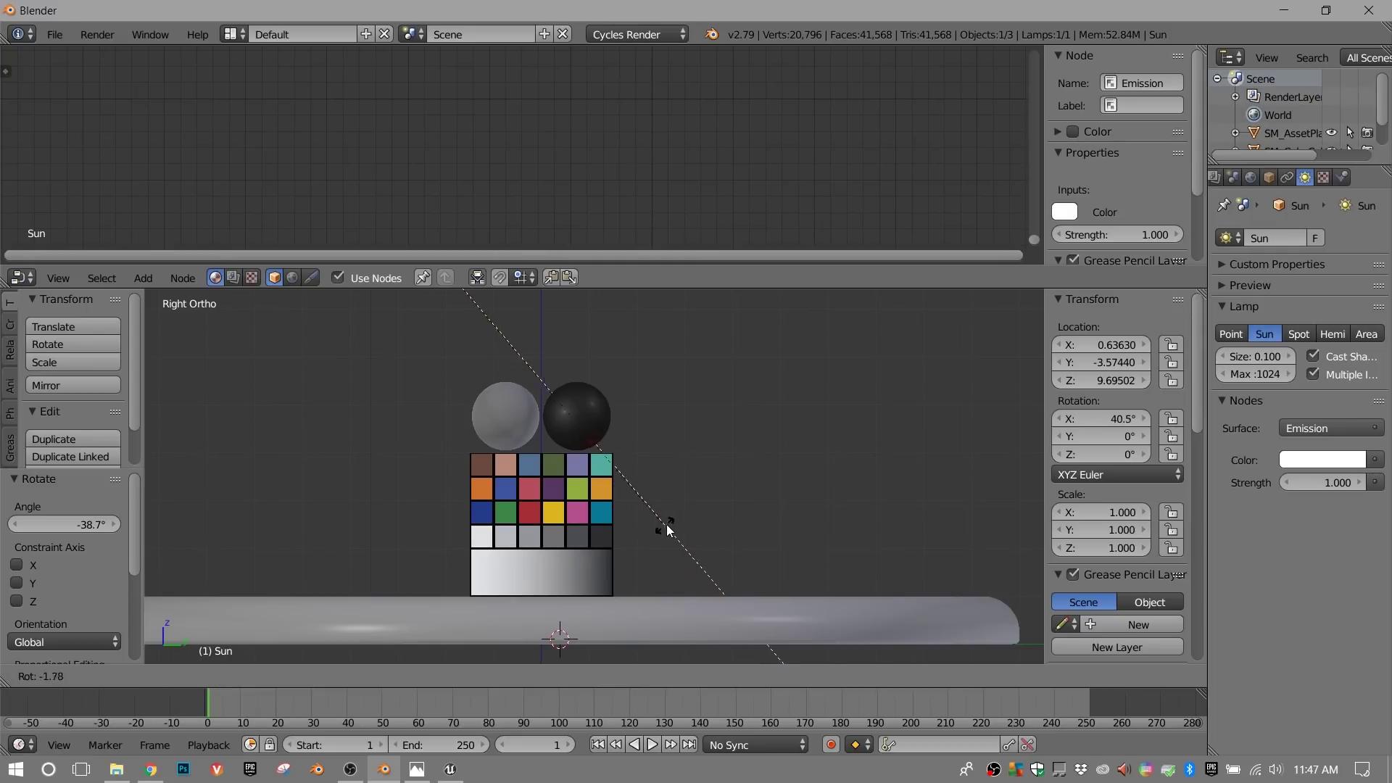
{"action": "left_click", "coordinate": [703, 512]}
{"action": "mouse_move", "coordinate": [706, 511]}
{"action": "middle_mouse_down"}
{"action": "mouse_move", "coordinate": [682, 481]}
{"action": "mouse_move", "coordinate": [761, 523]}
{"action": "mouse_move", "coordinate": [693, 503]}
{"action": "mouse_move", "coordinate": [699, 525]}
{"action": "mouse_move", "coordinate": [725, 535]}
{"action": "mouse_move", "coordinate": [702, 540]}
{"action": "mouse_move", "coordinate": [714, 538]}
{"action": "middle_mouse_up"}
{"action": "key", "text": "shift+z"}
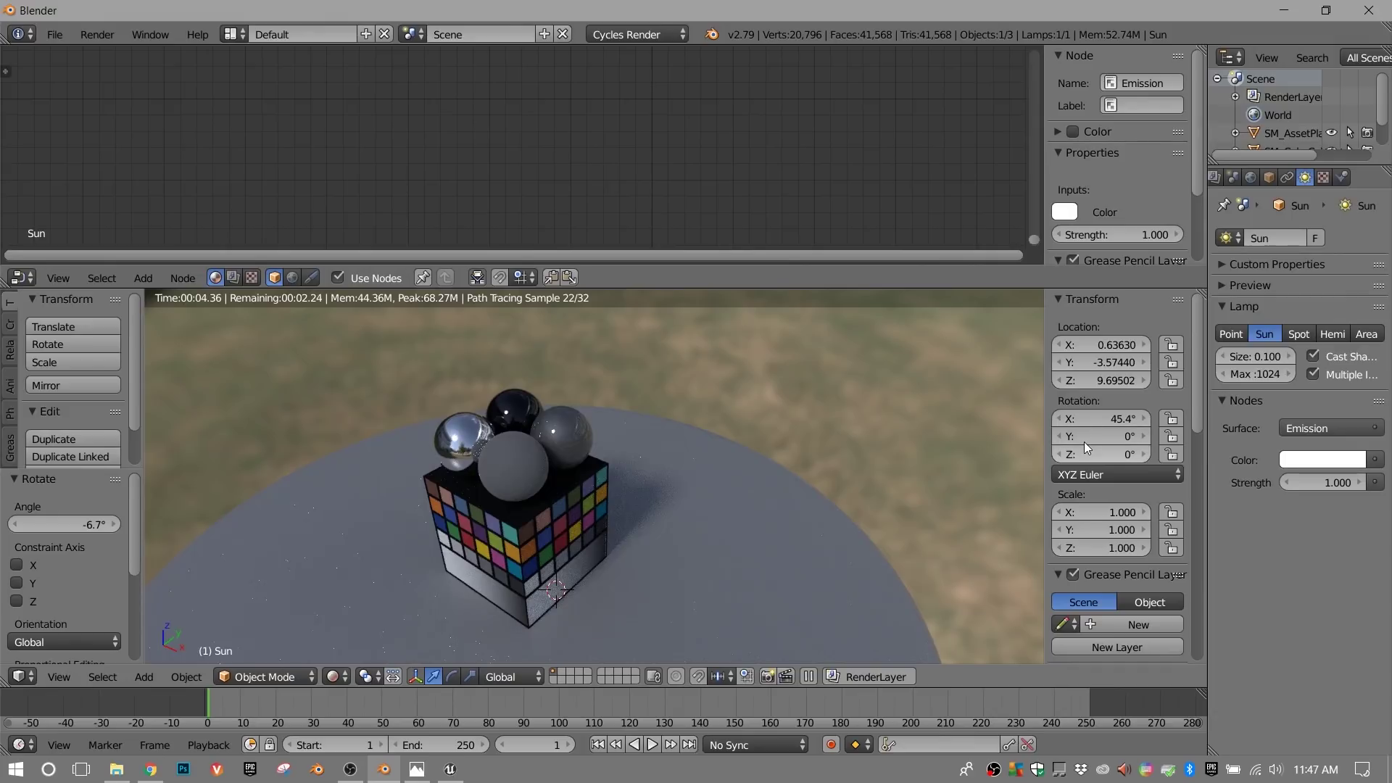
- Set the Sun lamp's size to 0.01 and its emission strength to 2.75
{"action": "left_click", "coordinate": [1279, 356]}
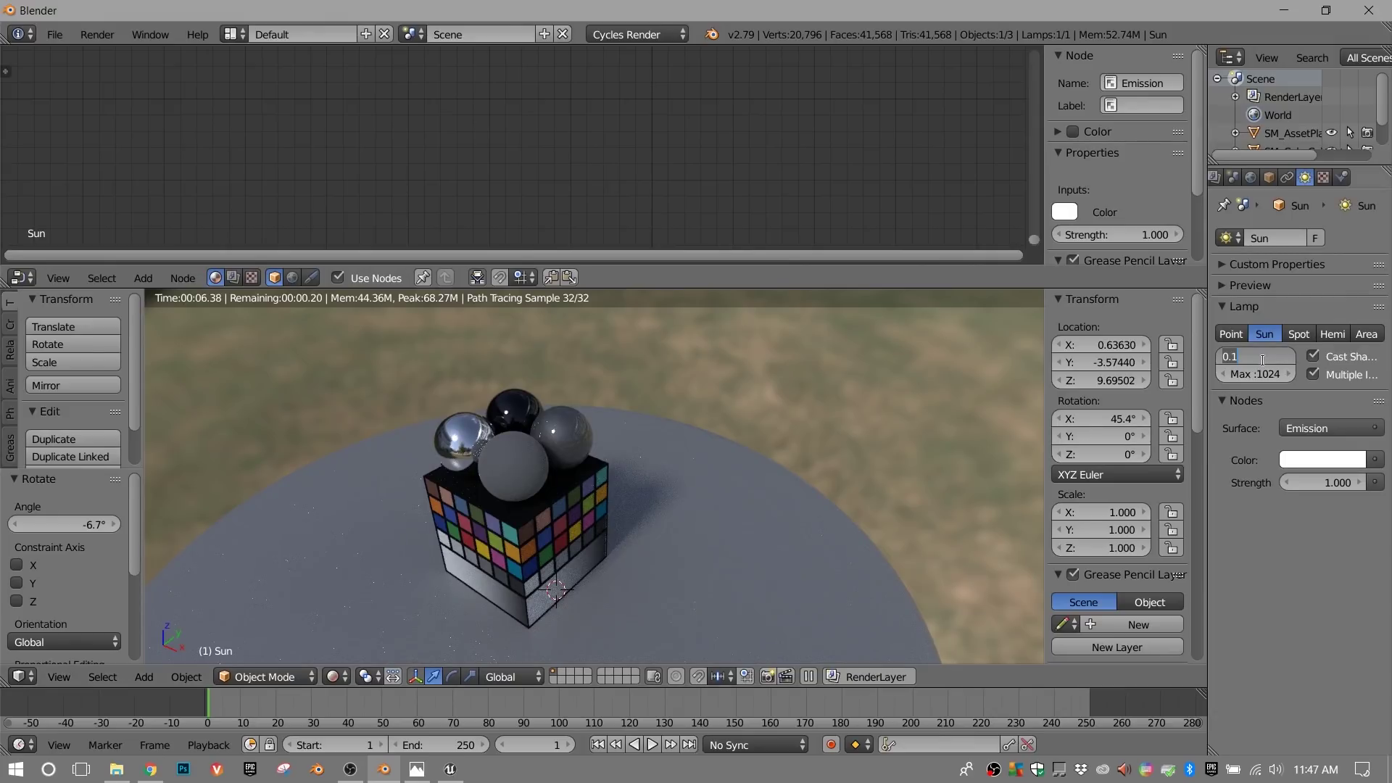
{"action": "type", "text": ".0"}
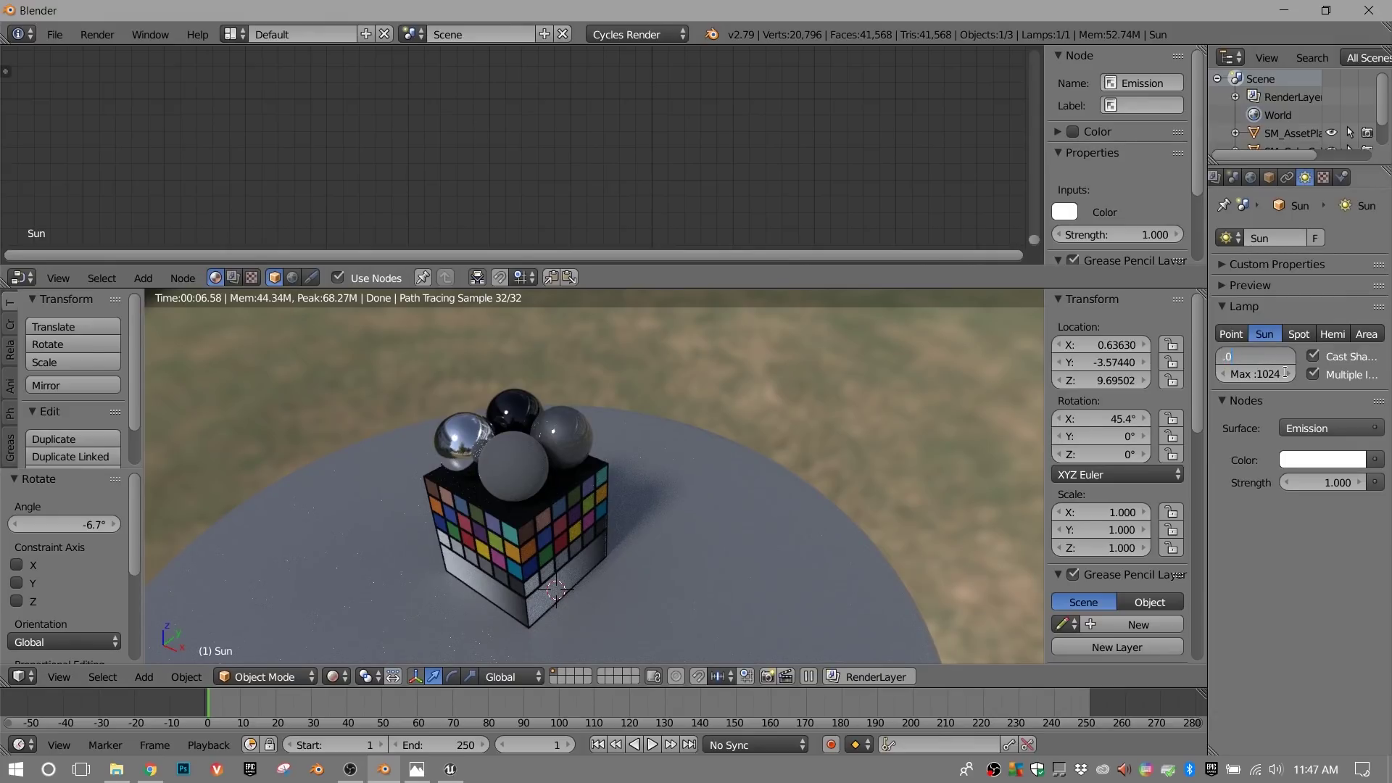
{"action": "key", "text": "Return"}
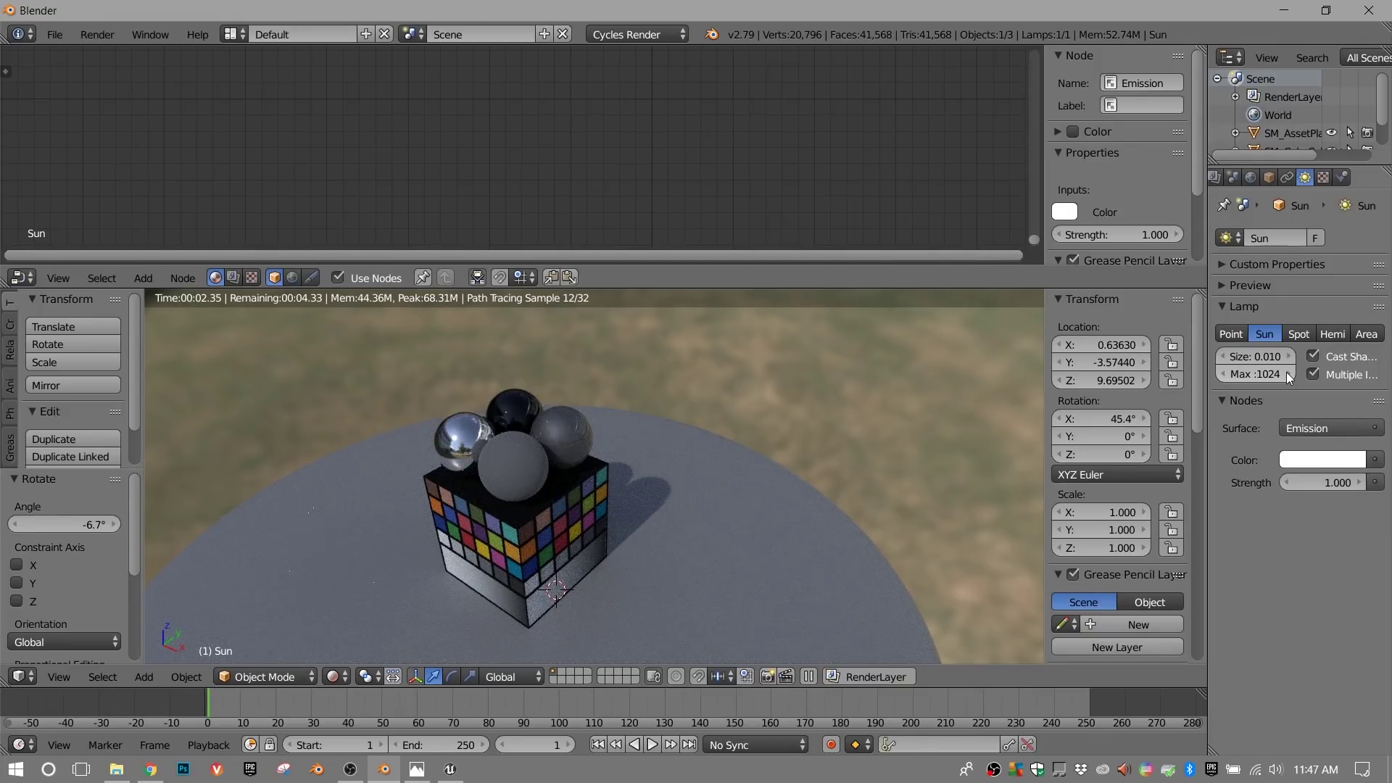
{"action": "left_click", "coordinate": [1309, 483]}
{"action": "type", "text": "2.7"}
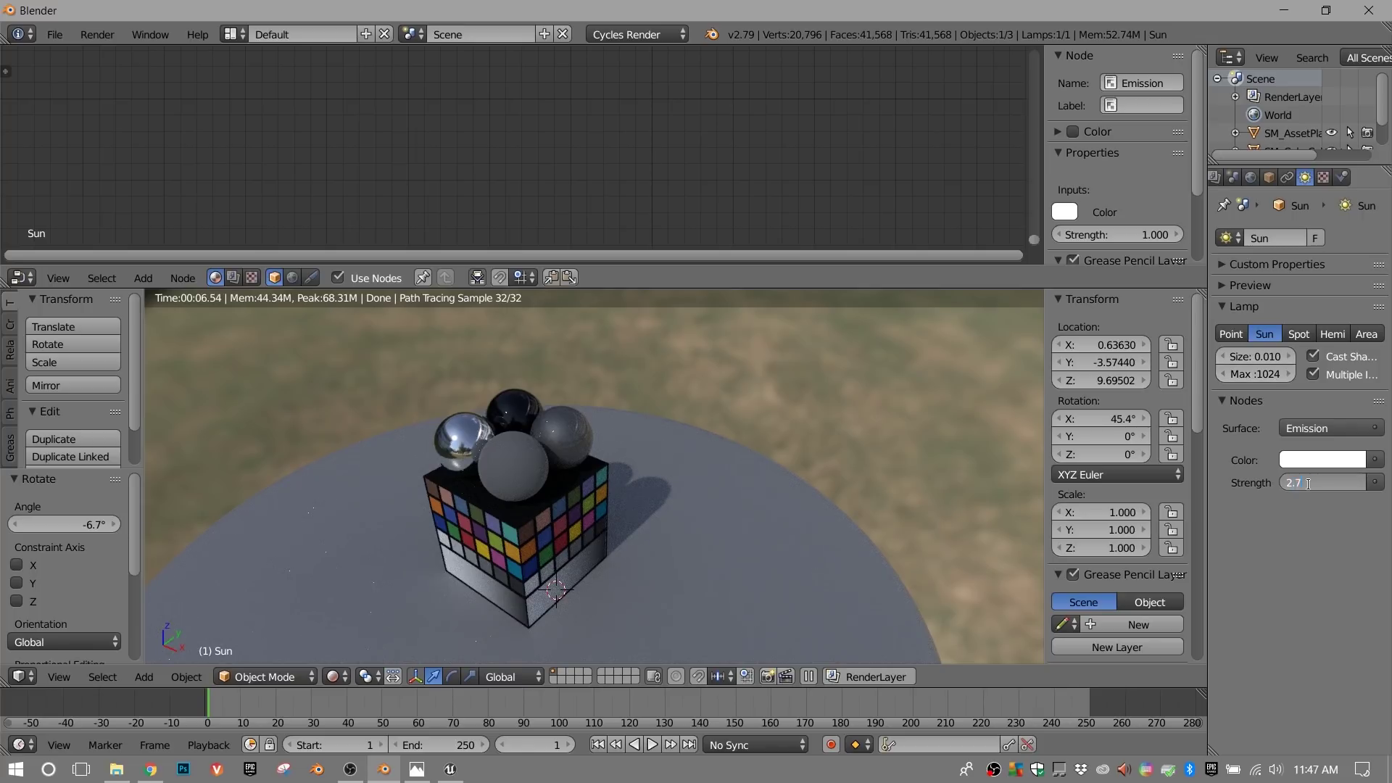
{"action": "type", "text": "5"}
{"action": "key", "text": "Return"}
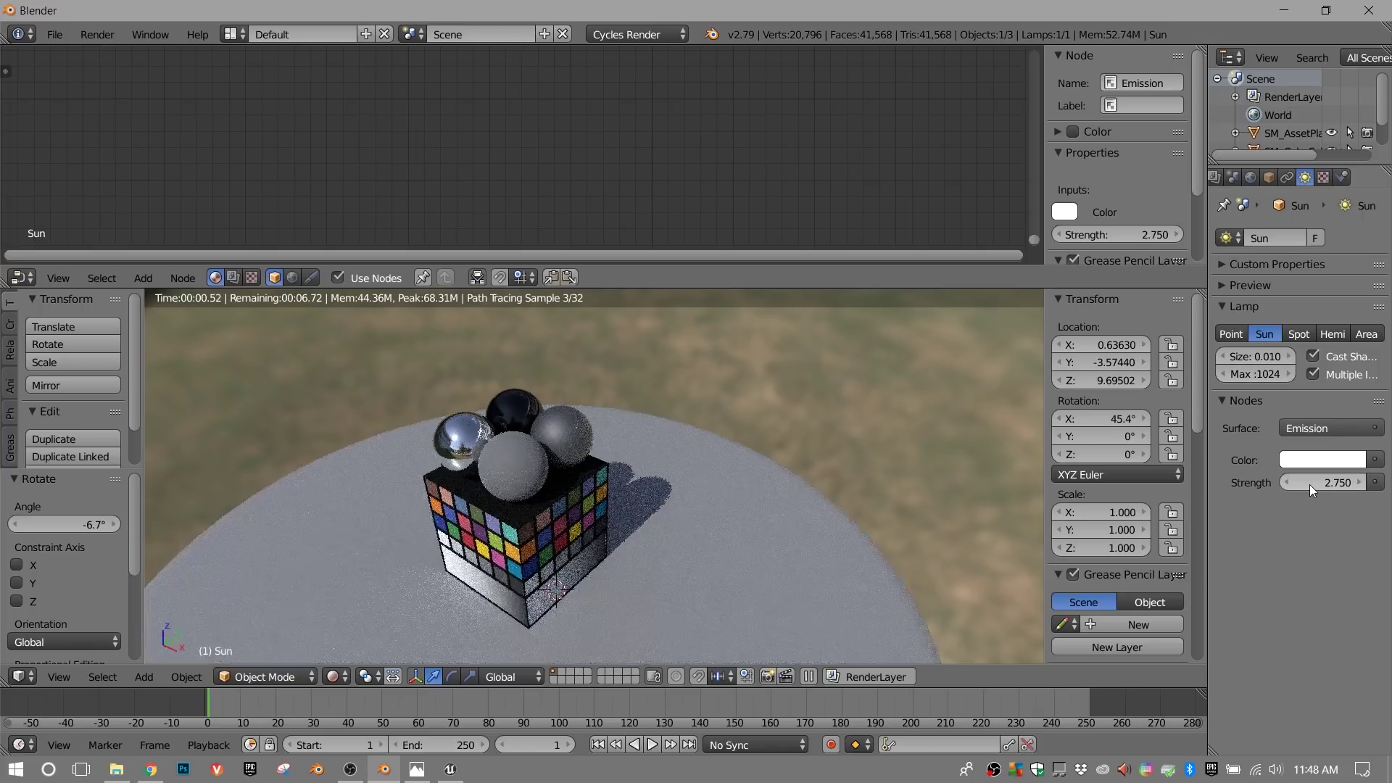
- Maximize the 3D viewport and examine the rendered calibrator and its spheres up close under the sun light
{"action": "scroll", "coordinate": [615, 490], "scroll_direction": "up", "scroll_amount": 2}
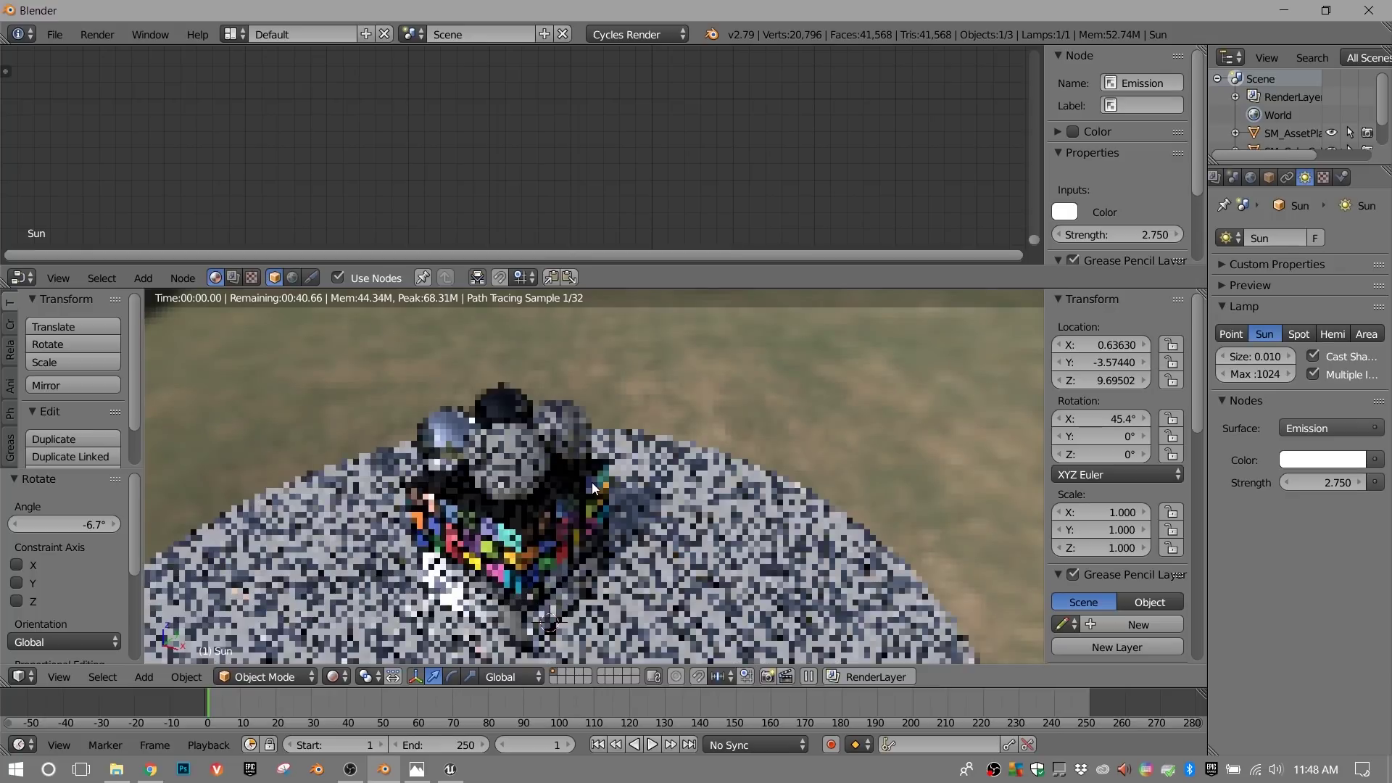
{"action": "scroll", "coordinate": [604, 487], "scroll_direction": "up", "scroll_amount": 1}
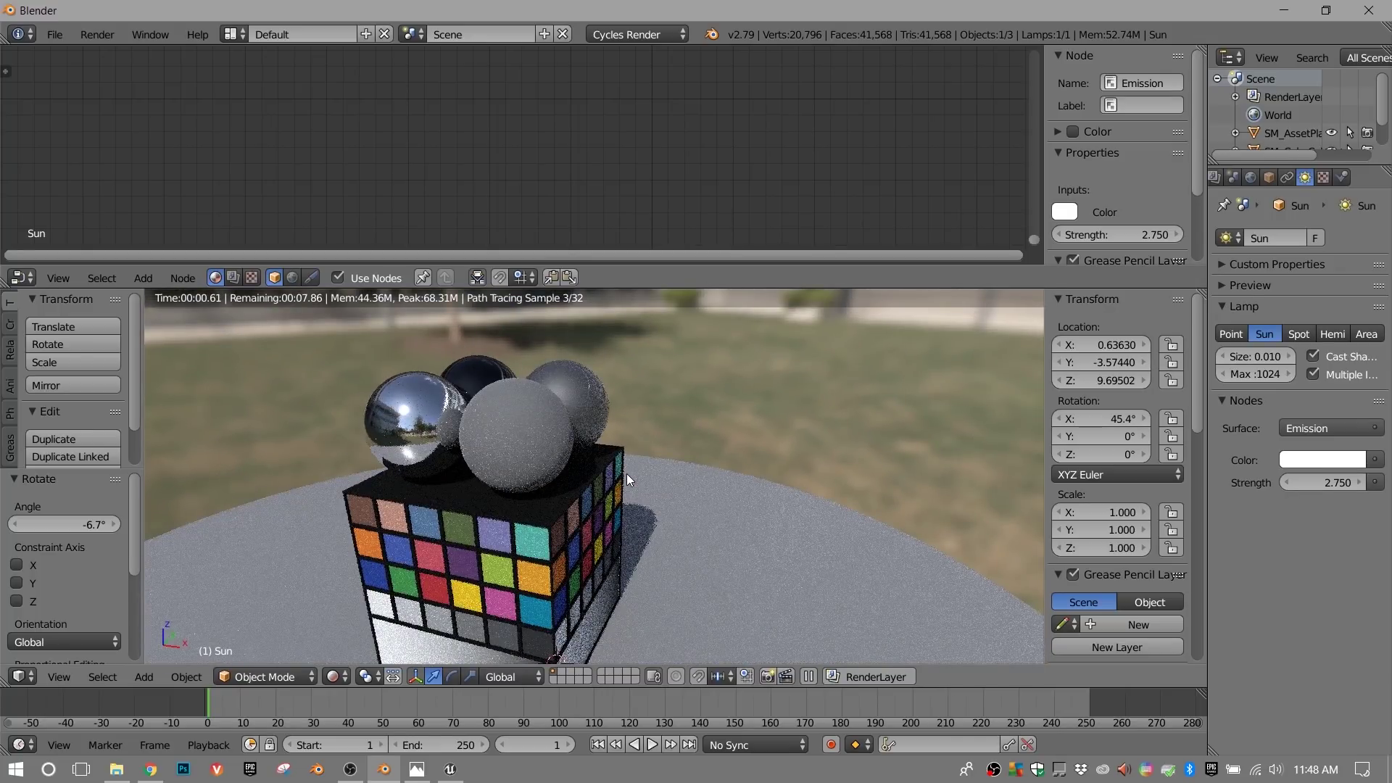
{"action": "key", "text": "ctrl+Up"}
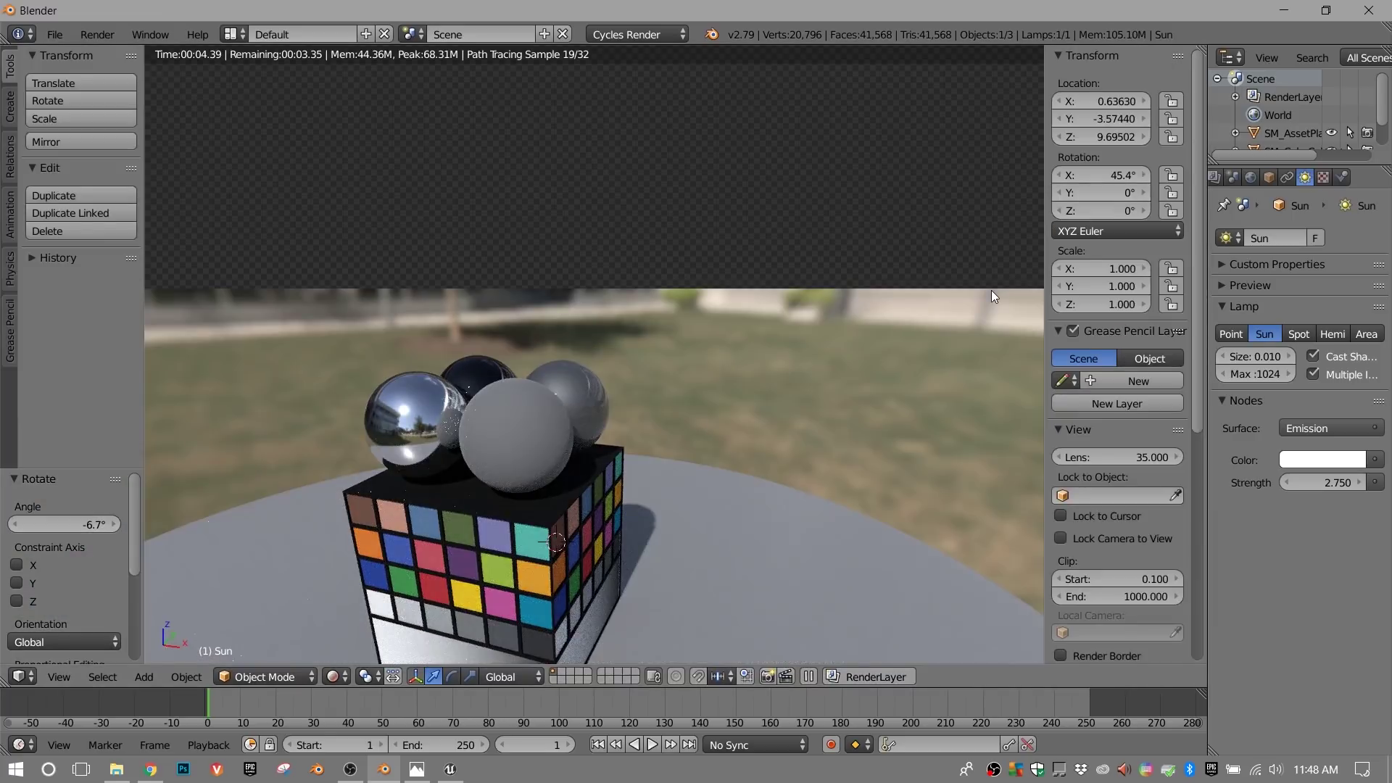
{"action": "middle_click_drag", "start_coordinate": [991, 290], "coordinate": [642, 358]}
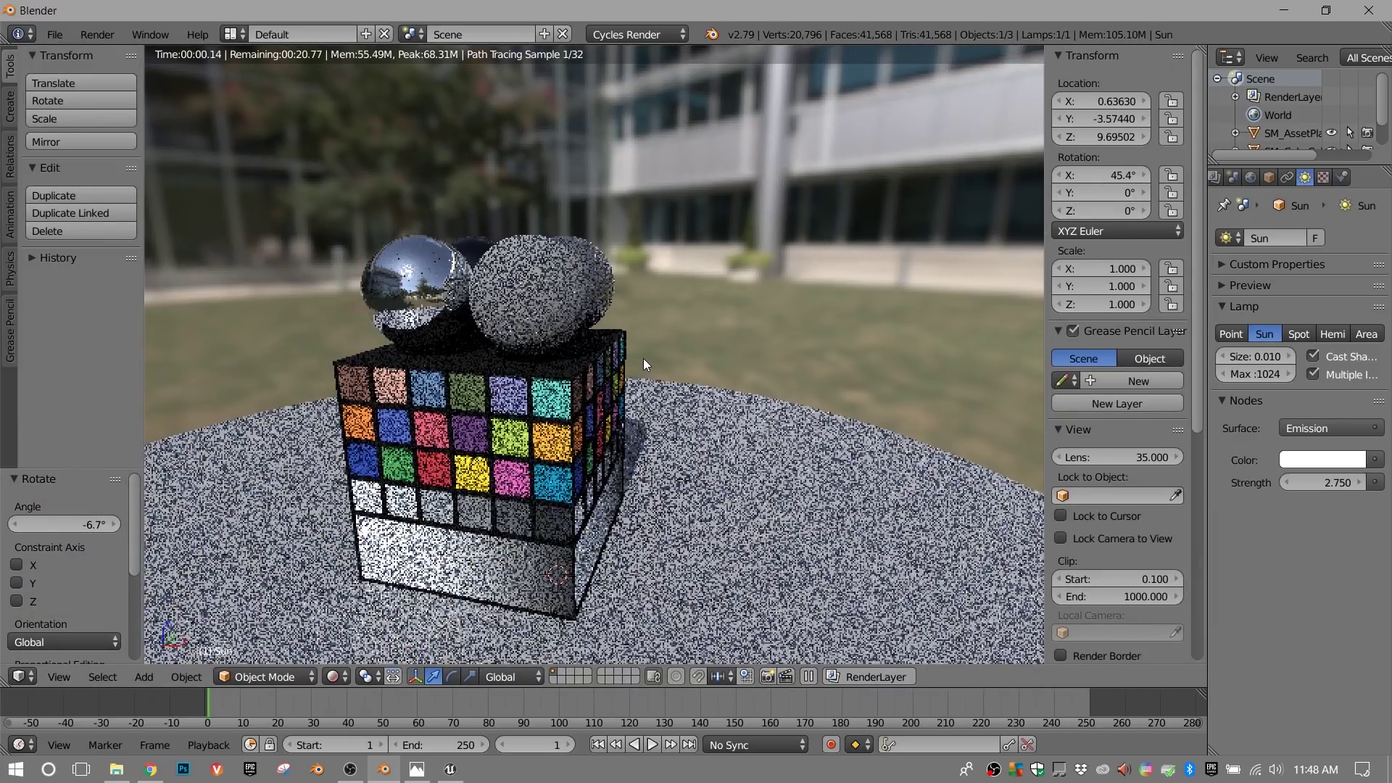